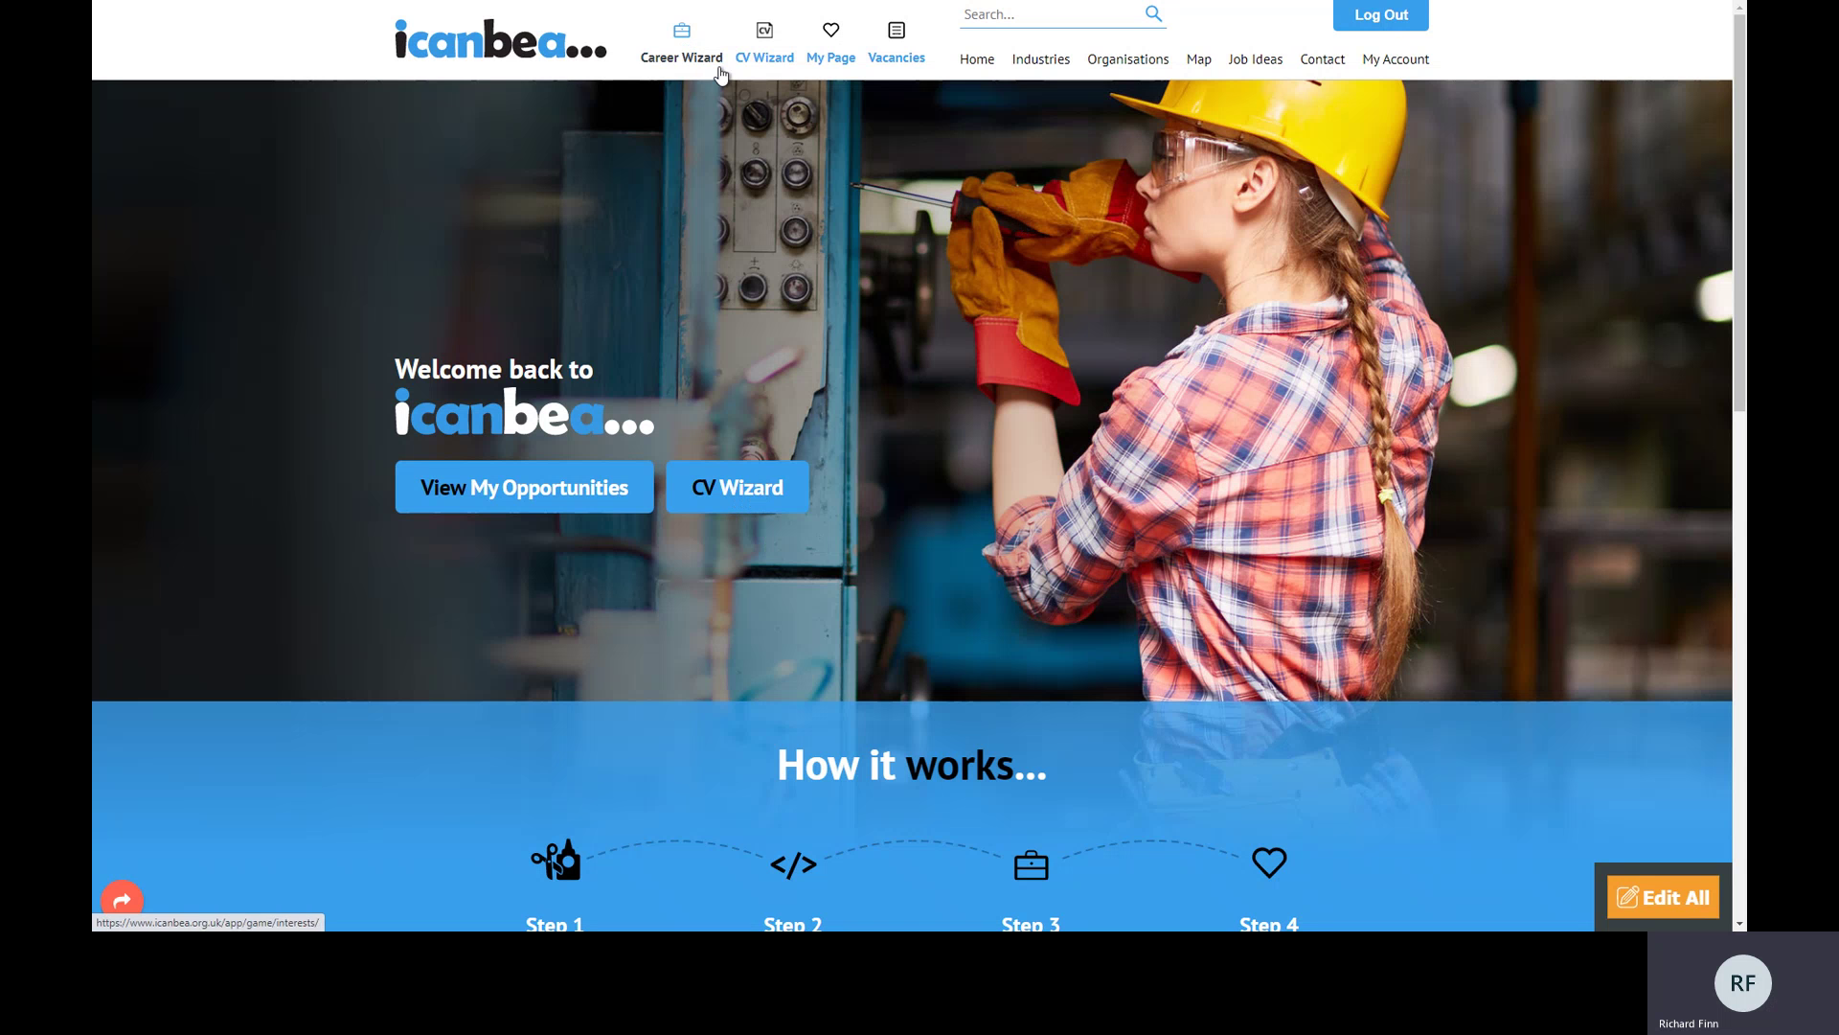
Open the CV Wizard, sign in with the prefilled account details and go to the saved CVs.
click(767, 39)
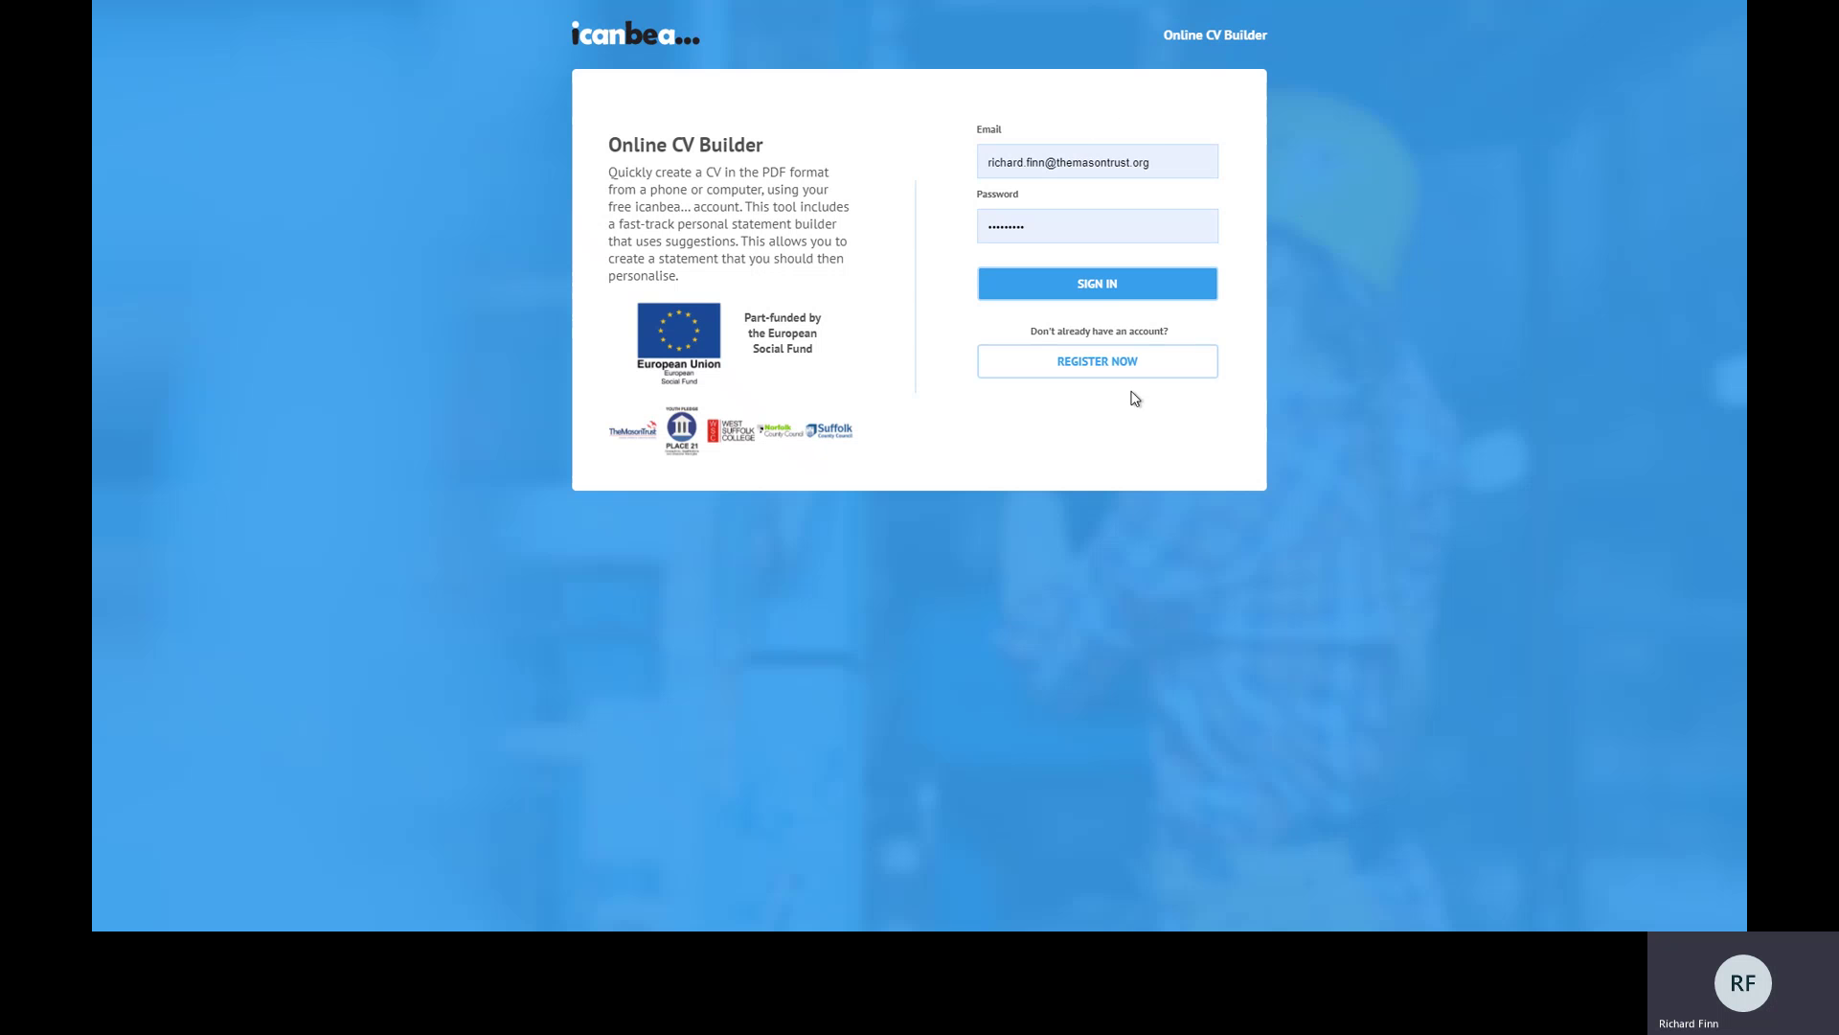
click(1097, 284)
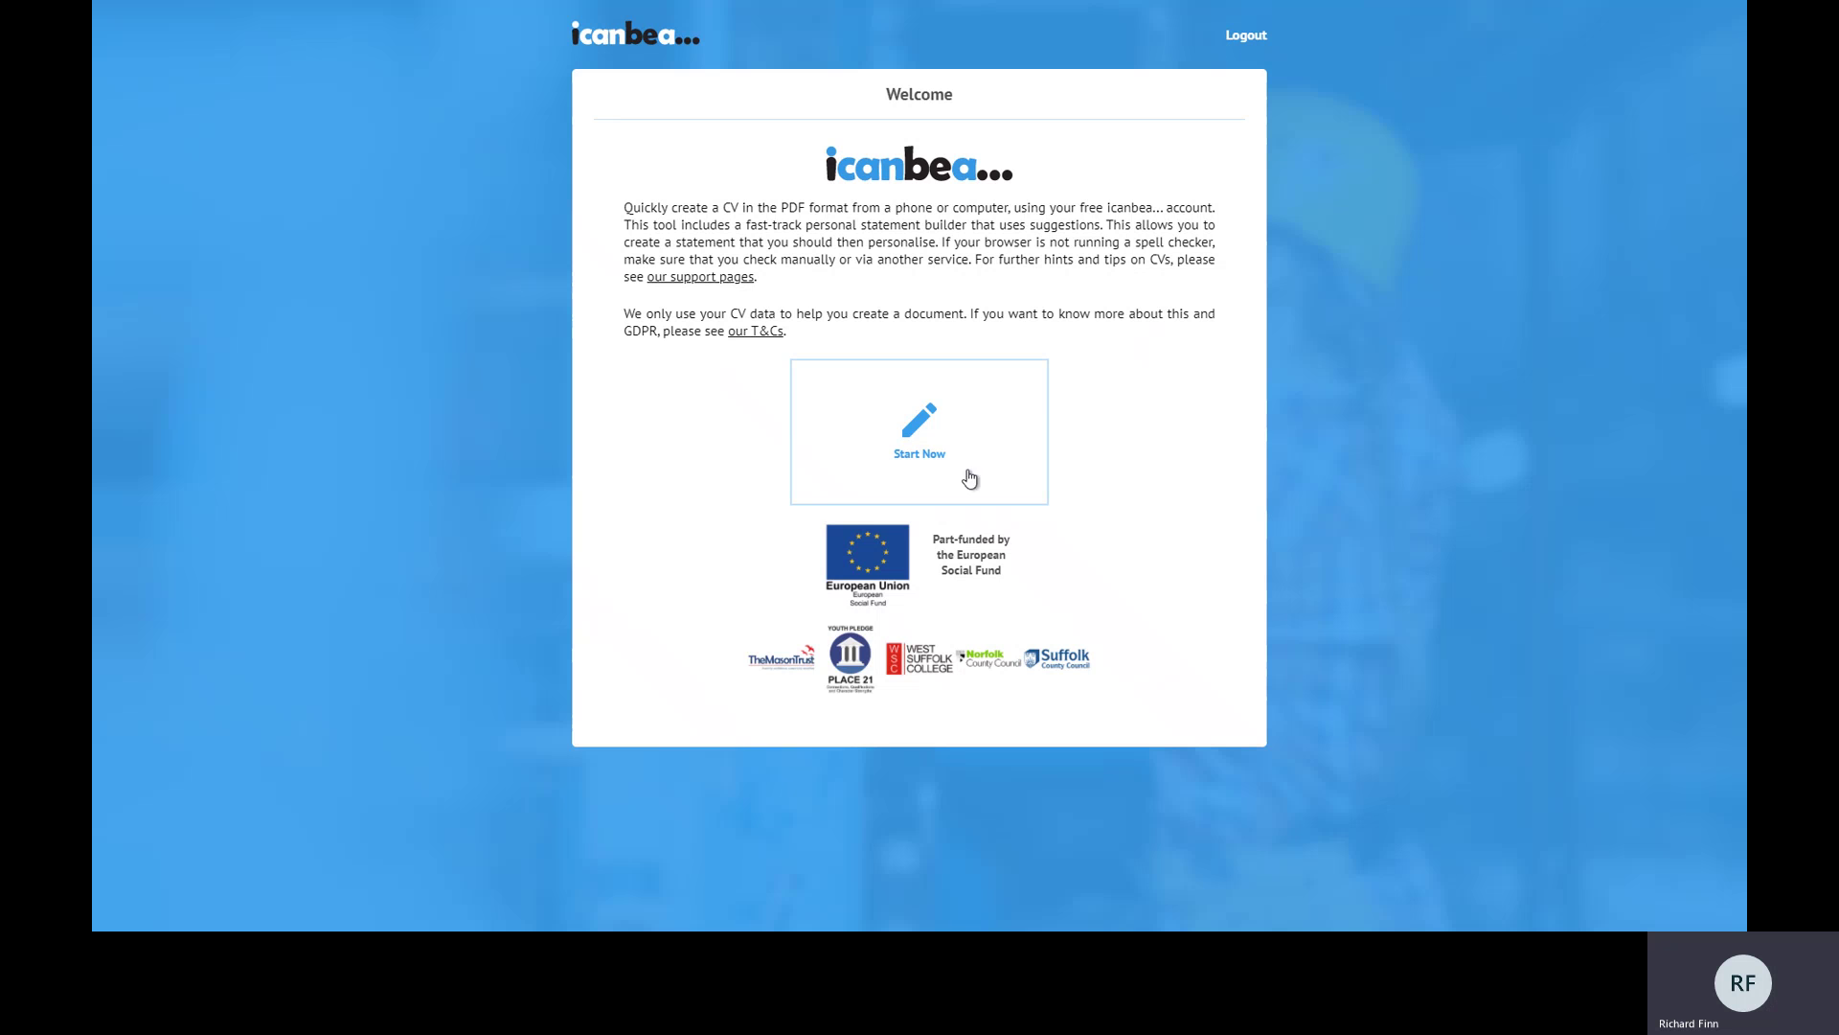
click(921, 434)
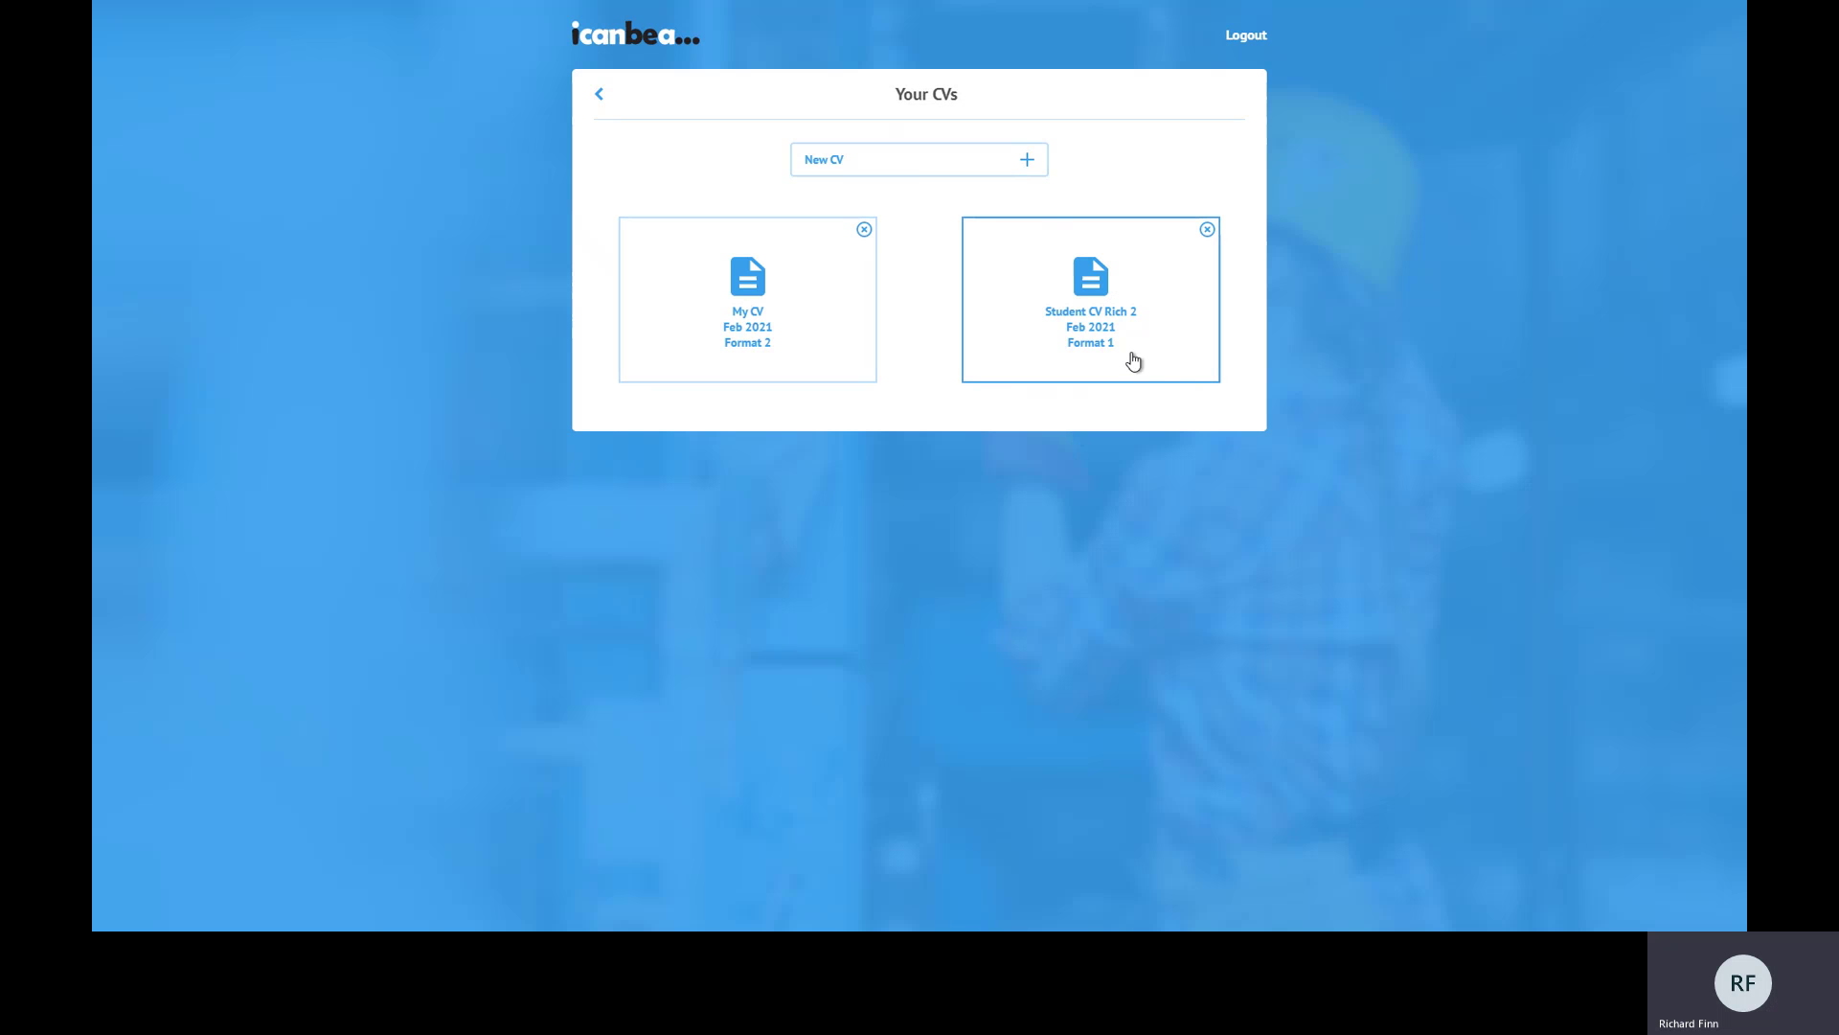
Delete the saved student CV that uses Format 1.
click(1207, 230)
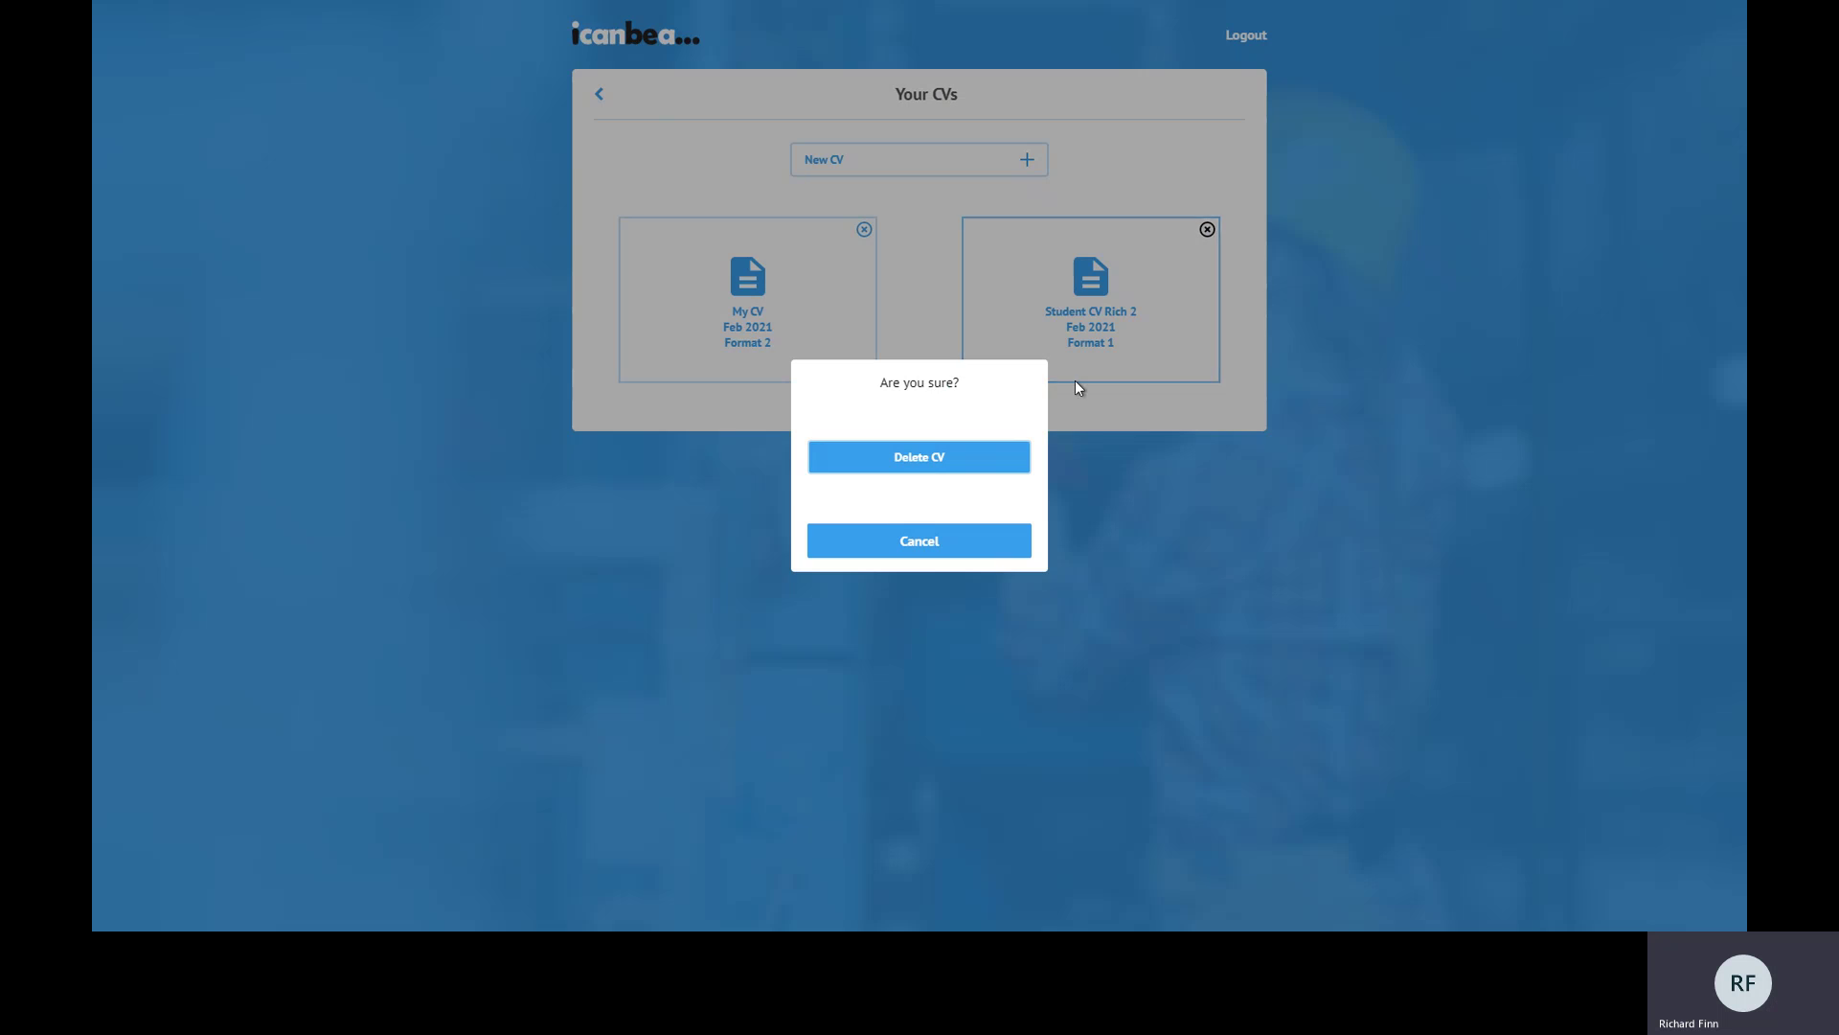
click(928, 458)
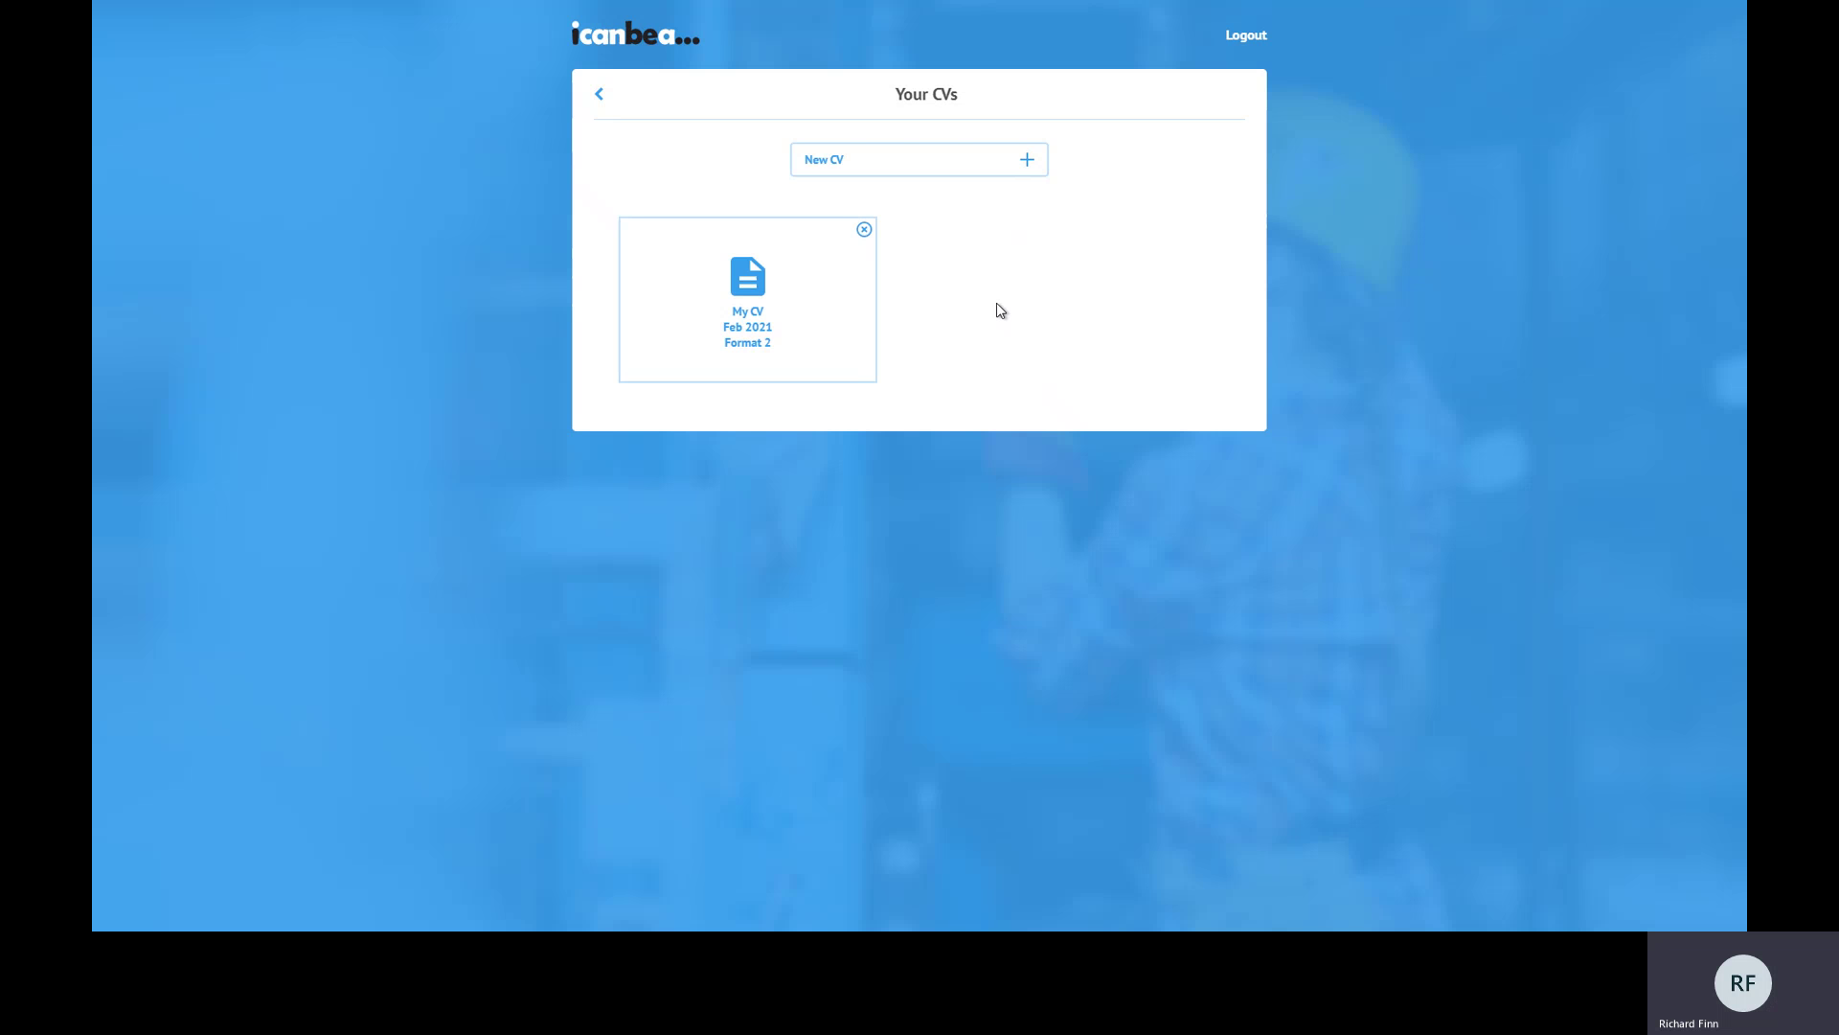
Create a new CV of the Student type, reusing the suggested student CV title that ends in 2.
click(910, 165)
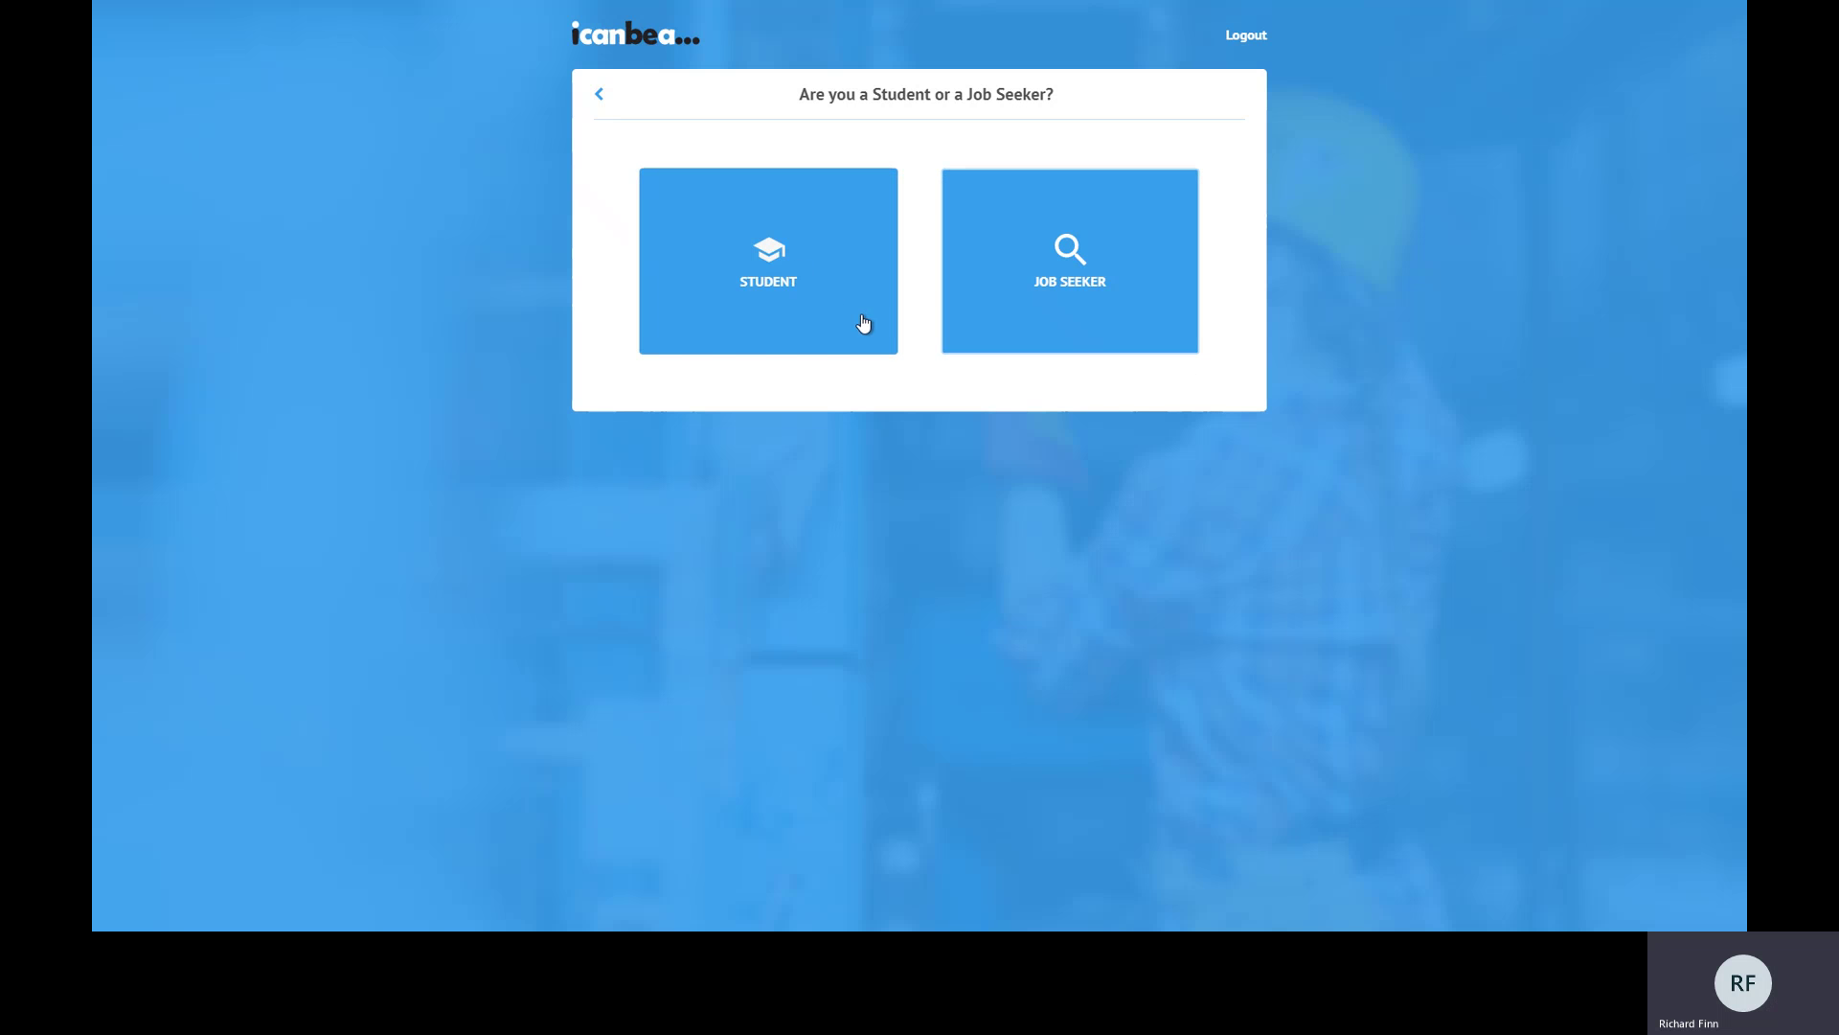
click(772, 259)
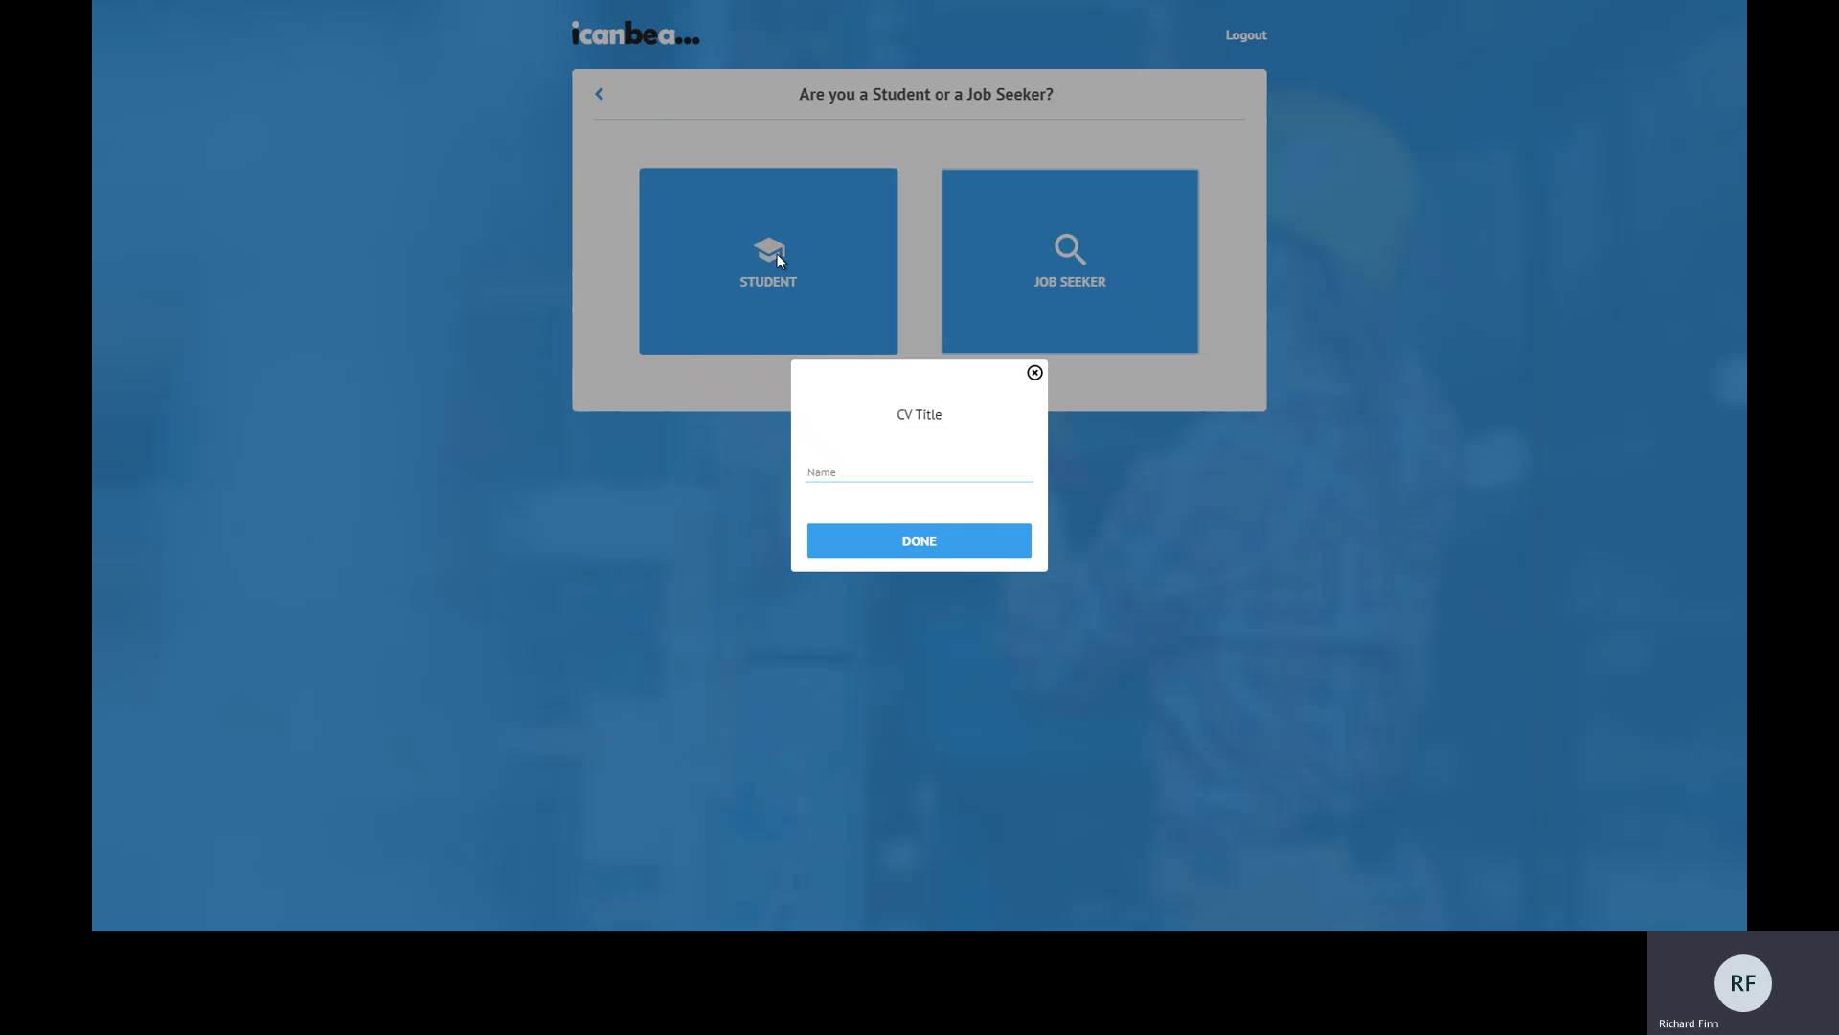
click(865, 467)
click(887, 571)
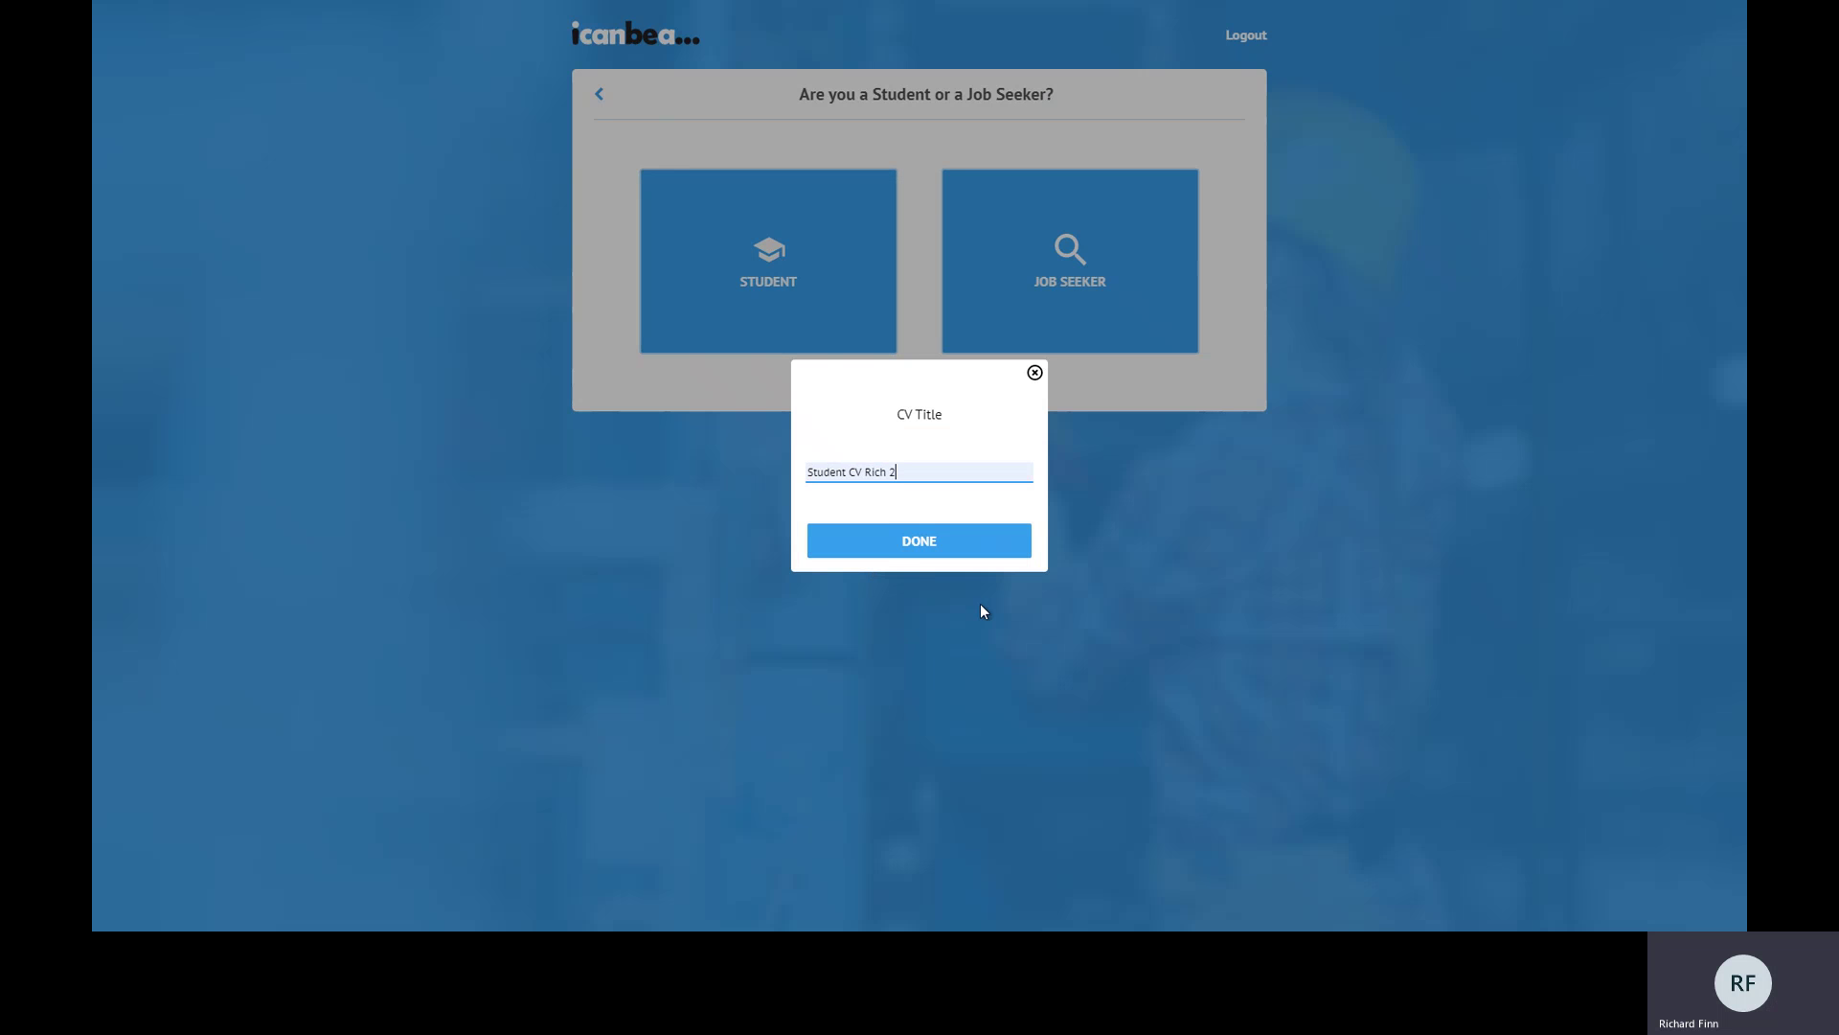
click(919, 542)
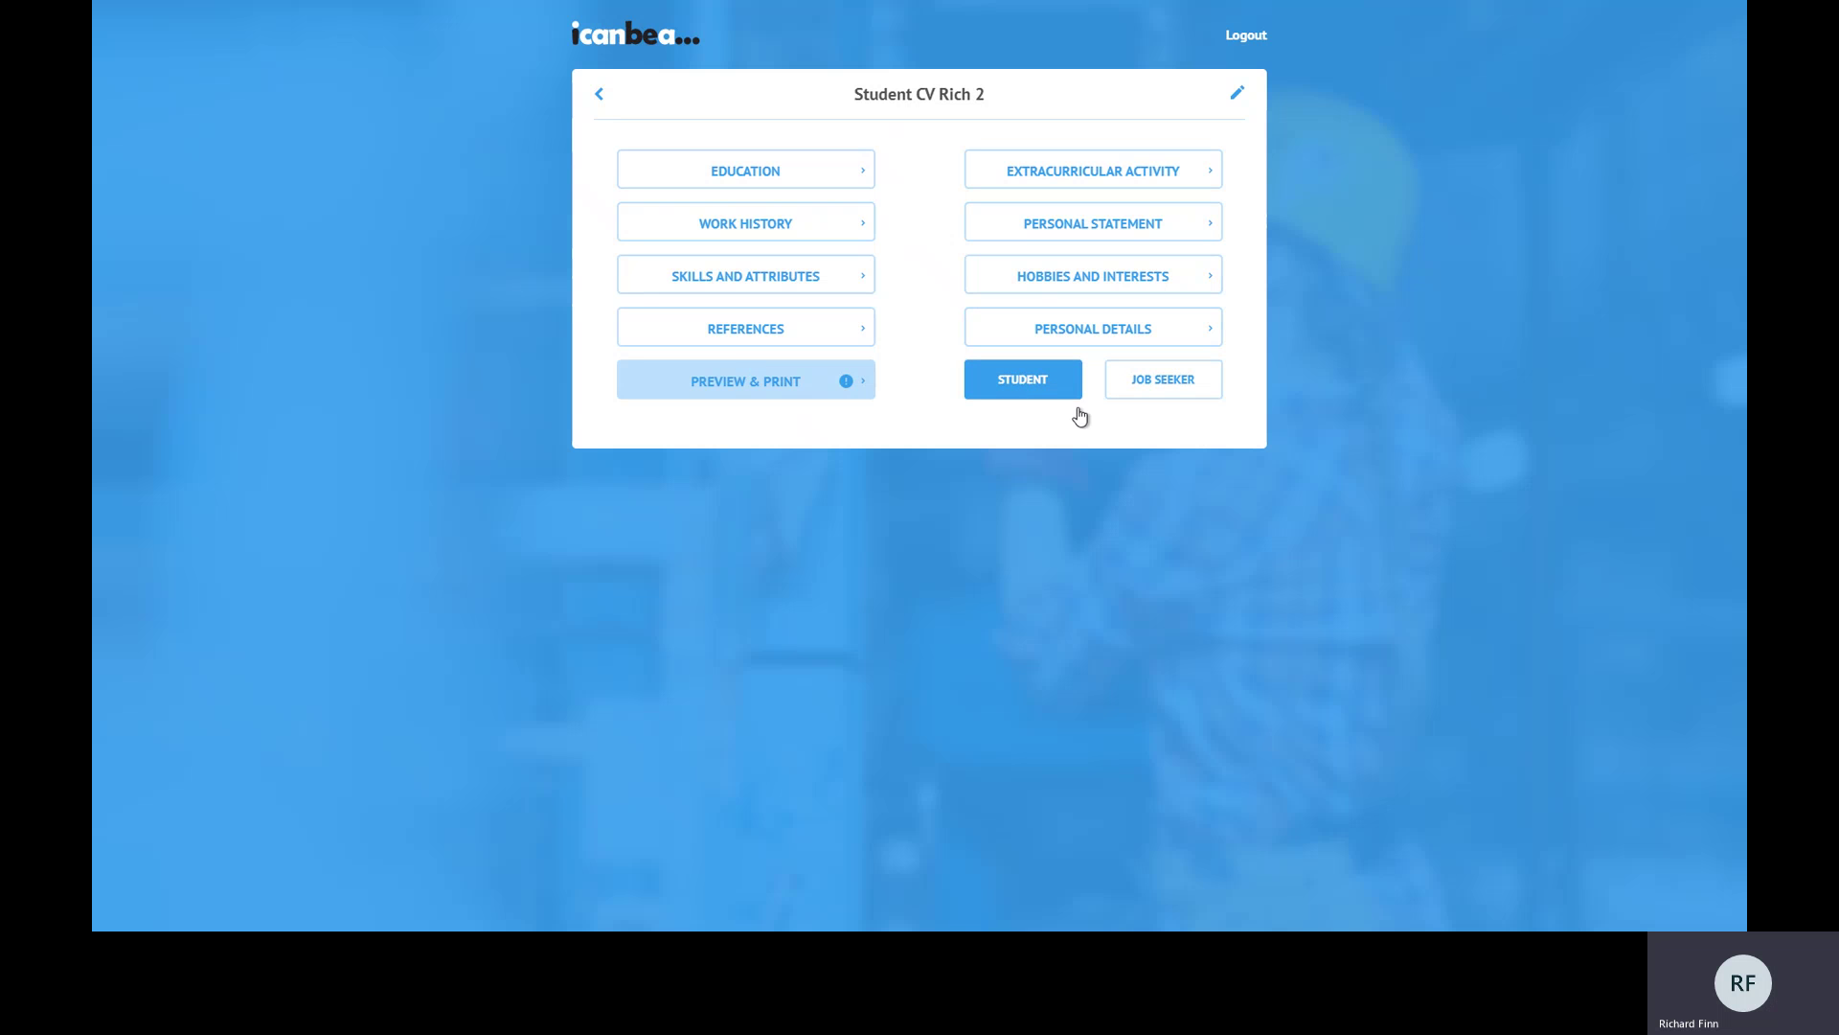
Try switching the CV type between Job Seeker and Student, finishing on Student.
click(1162, 382)
click(1035, 383)
click(1165, 388)
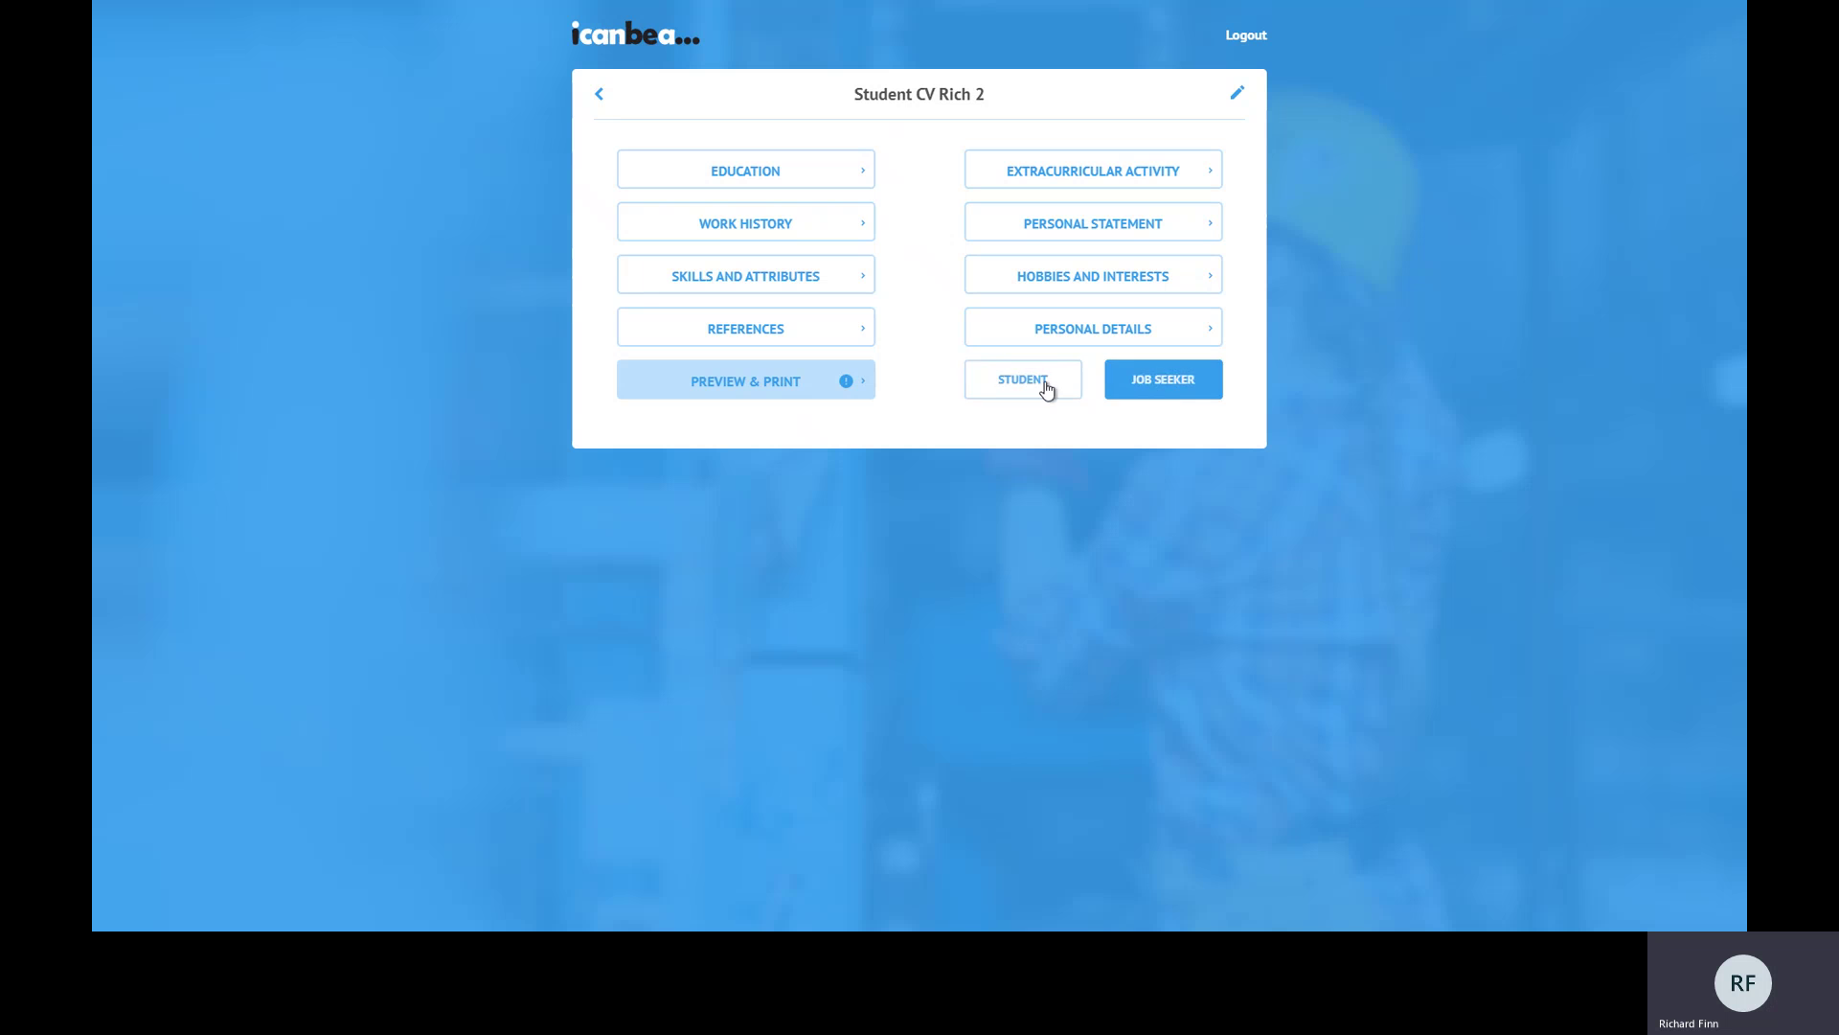
click(1047, 390)
click(1145, 390)
click(1136, 393)
click(1128, 395)
click(1069, 395)
click(1172, 390)
click(1022, 390)
click(1165, 393)
click(1071, 393)
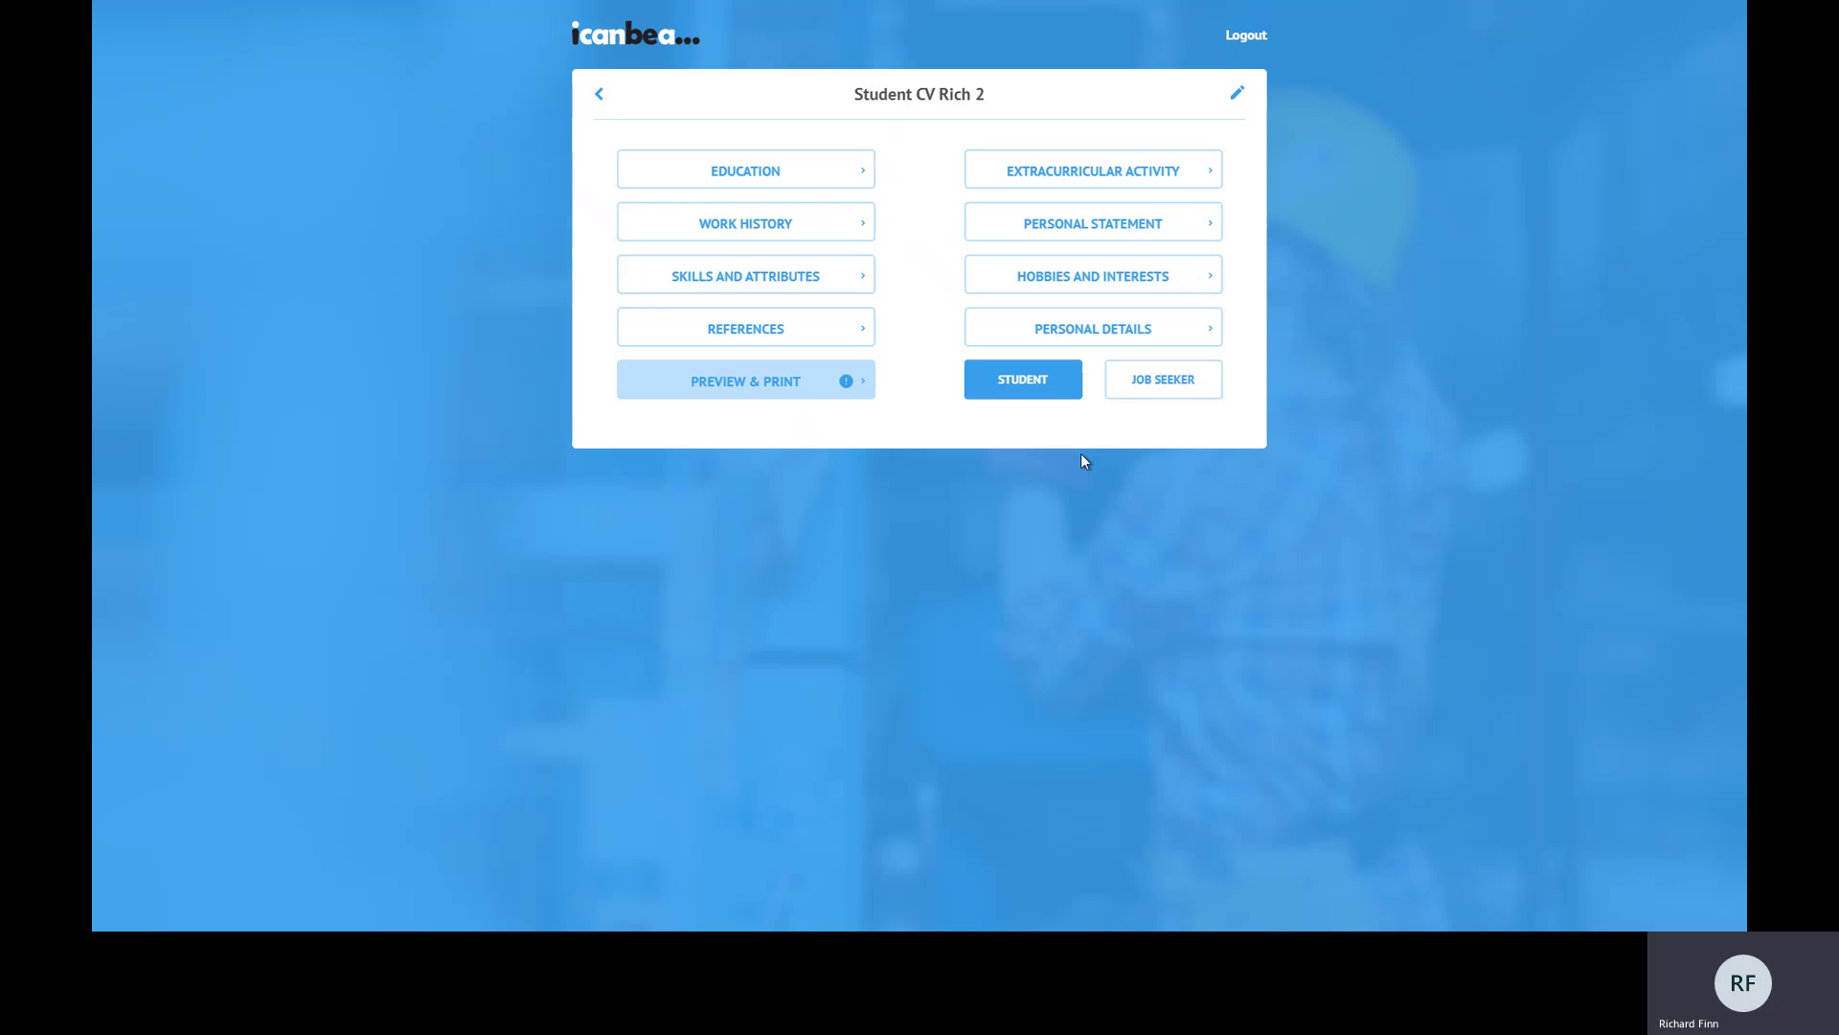
click(1141, 382)
click(1071, 393)
Open the Personal Statement section of the student CV.
click(1095, 230)
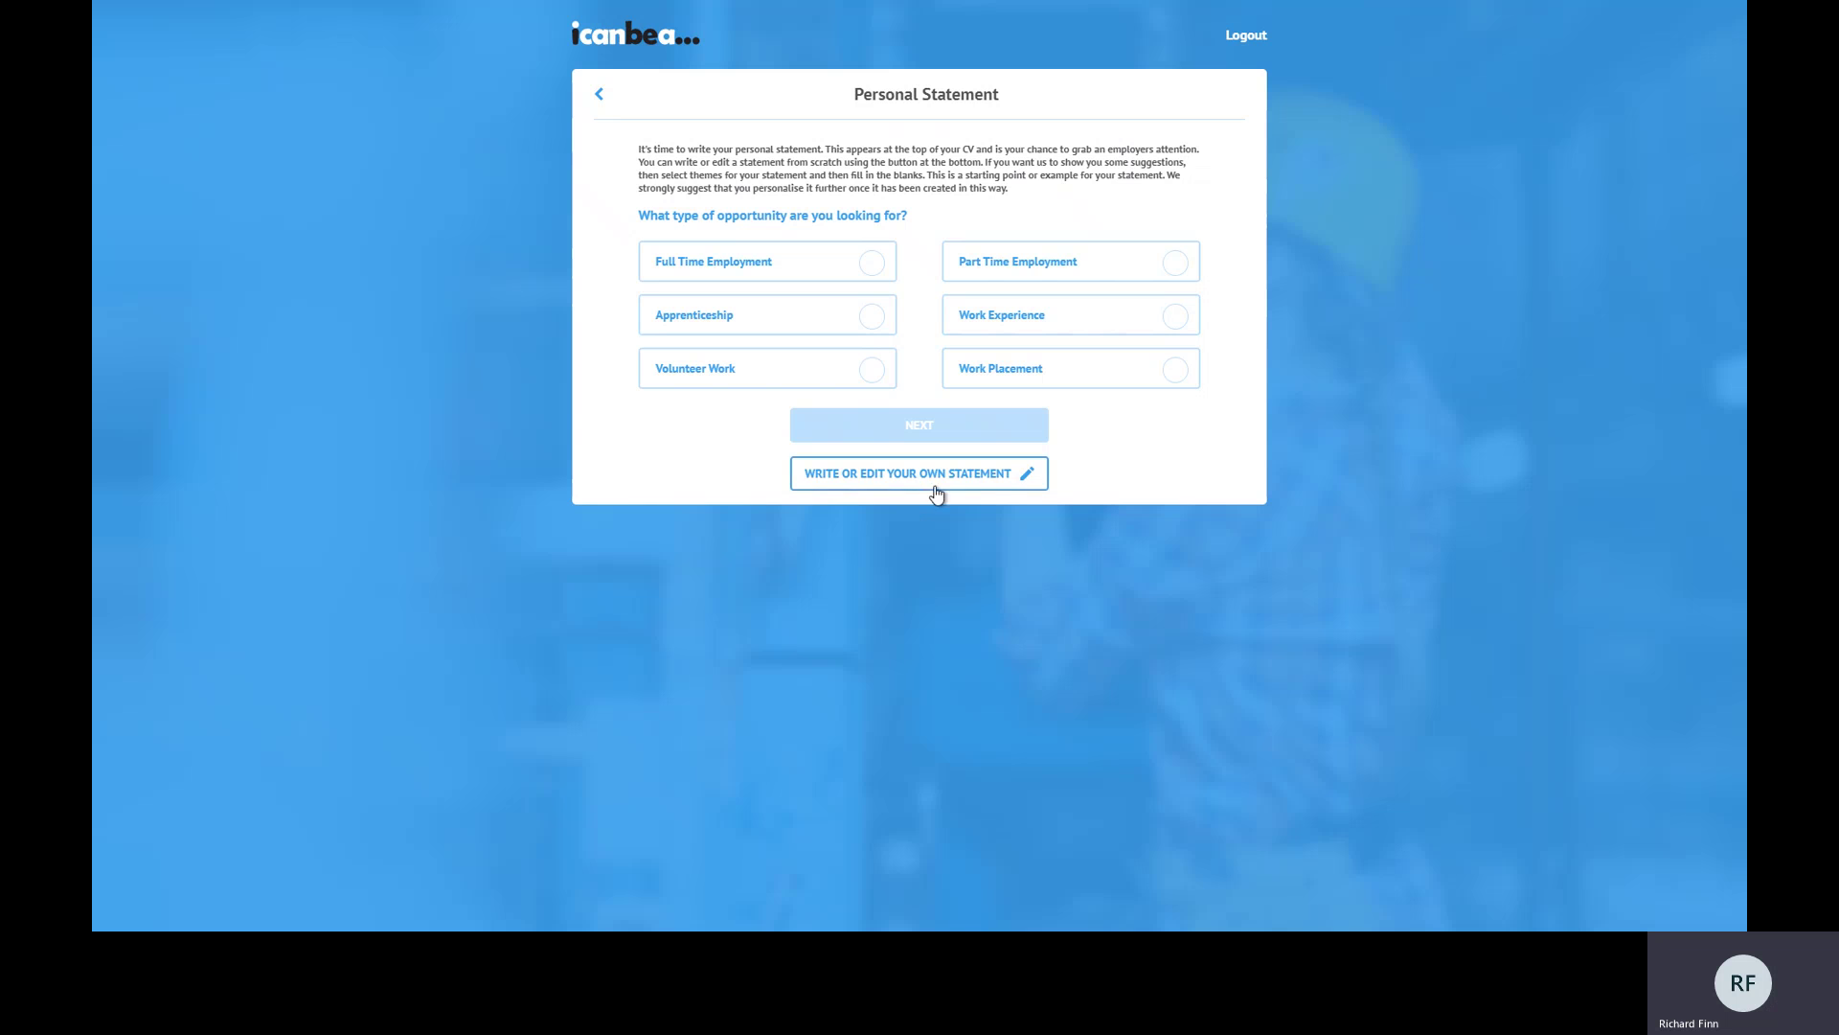
Start a self-written personal statement and fill it with six short lines of placeholder text, beginning with "fefdsgsggsdgdsg".
click(911, 476)
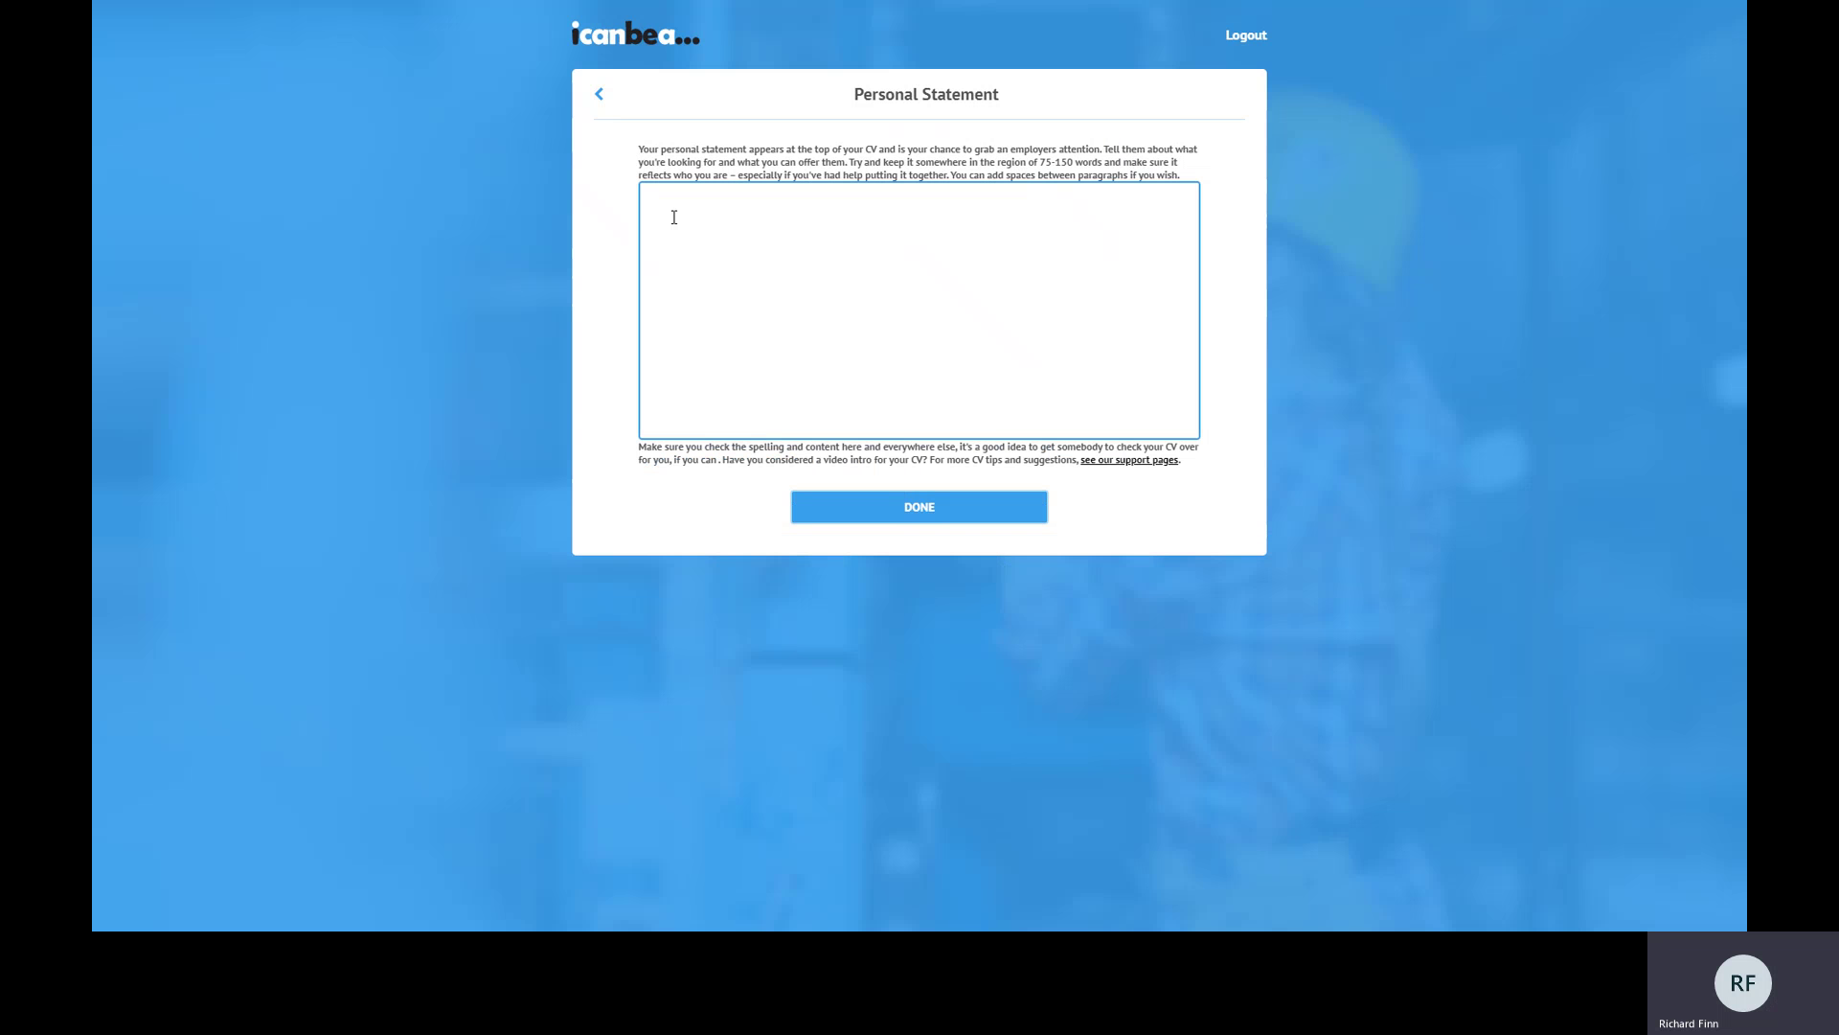
text(fefdsgsggsdgdsg)
key(Return)
text(gdsgdsgsdgsdg)
key(Return)
text(gsdgdsgdsgsdg)
key(Return)
text(sgdsgdsgdsg)
key(Return)
text(sgsdgdsgsd)
key(Return)
text(sgdsgsdgsd)
key(Return)
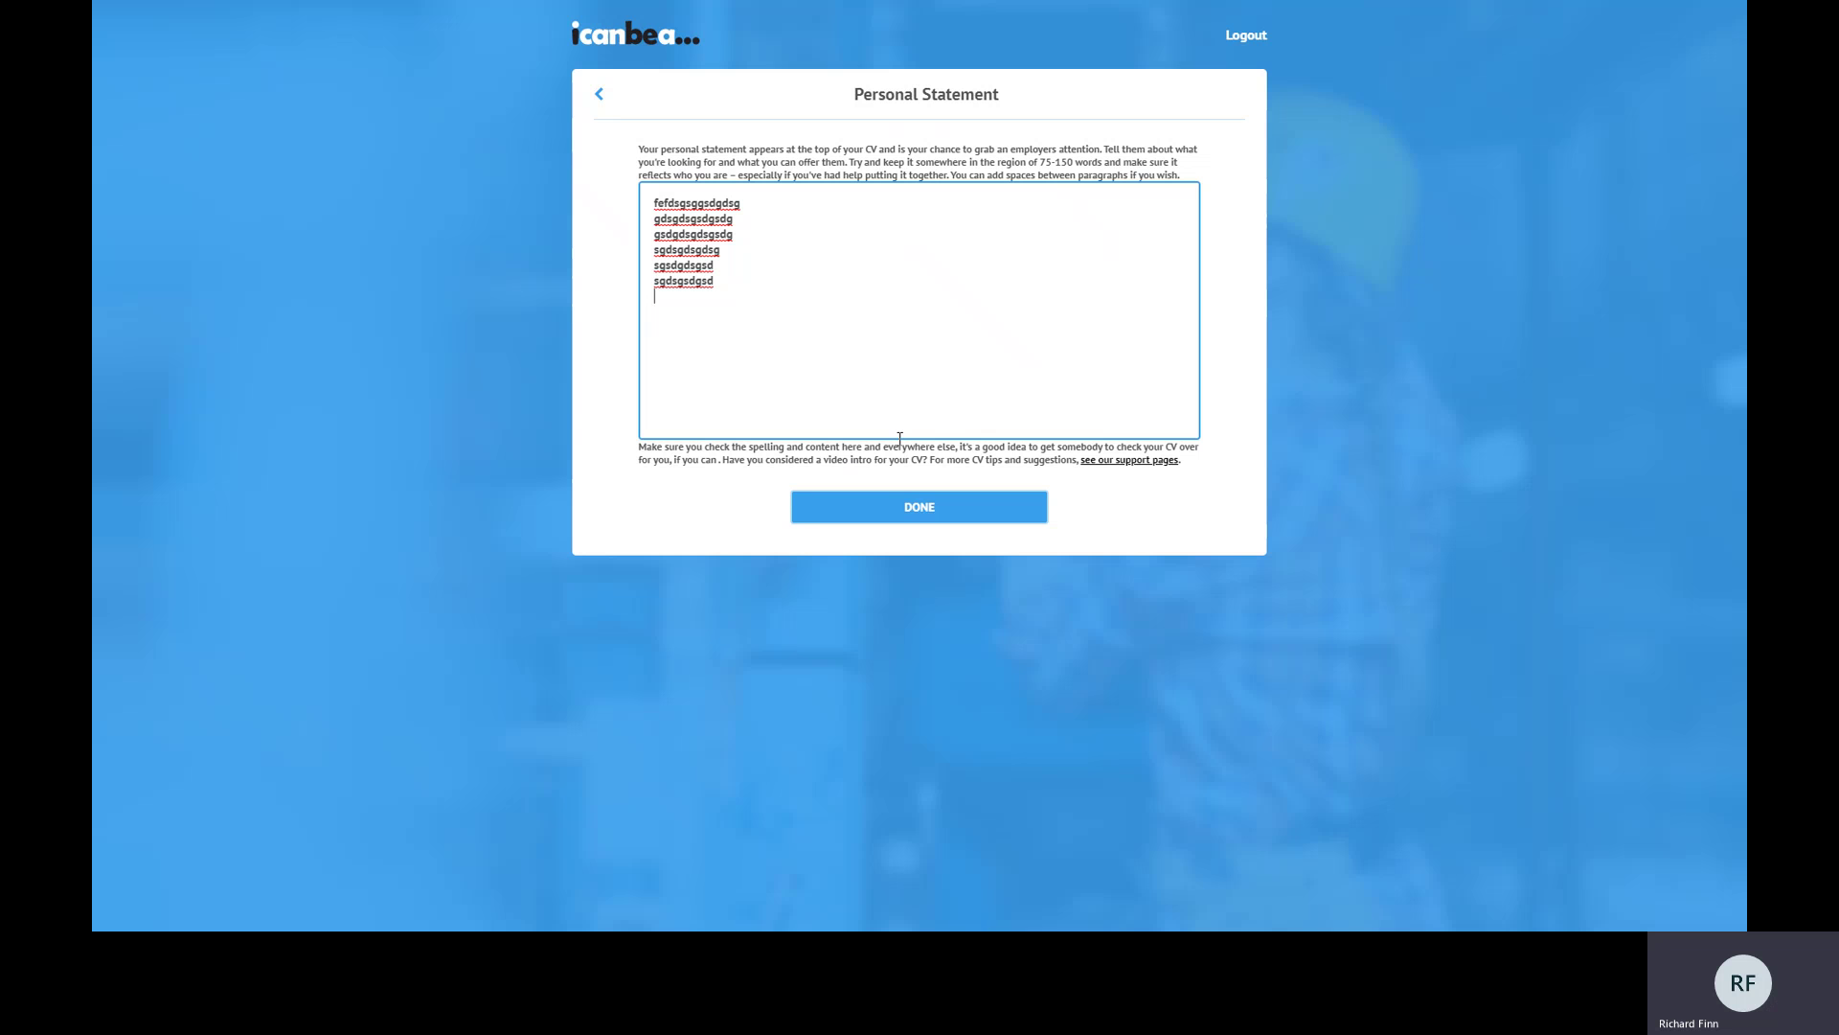
Delete all the placeholder text from the statement and return to the opportunity type choices.
click(671, 205)
drag(722, 281, 647, 197)
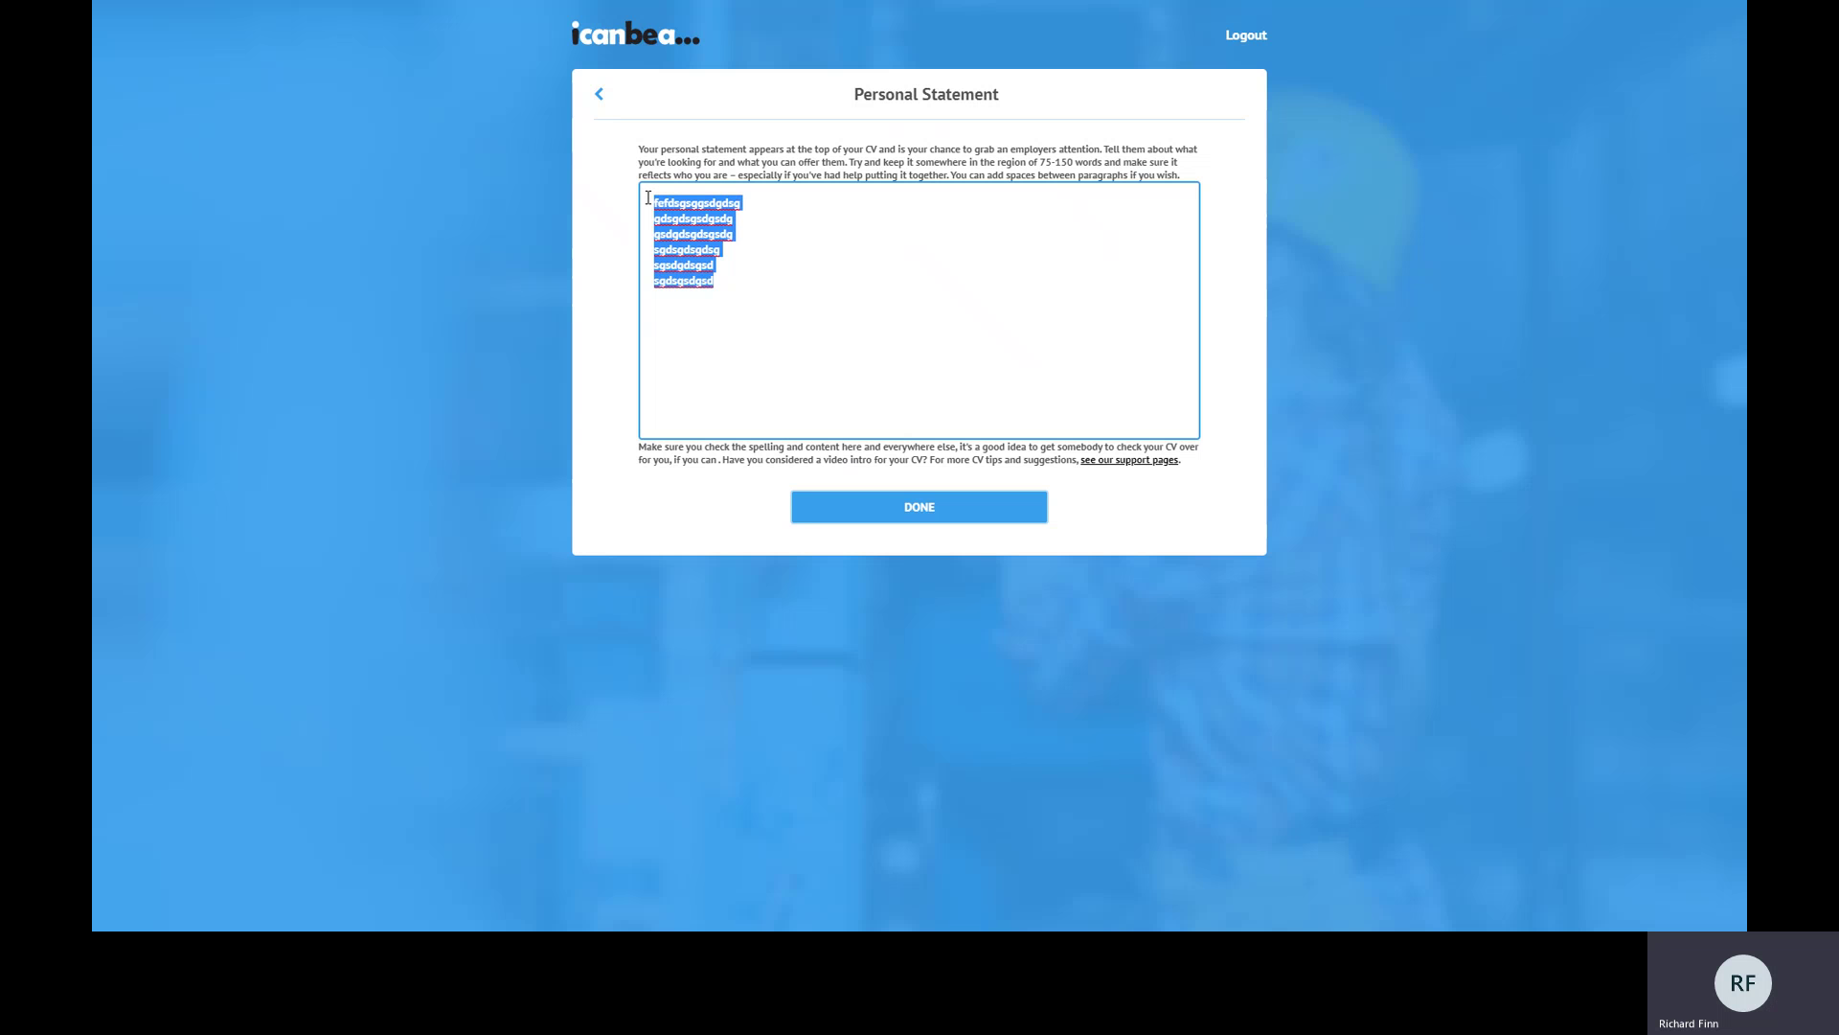
key(BackSpace)
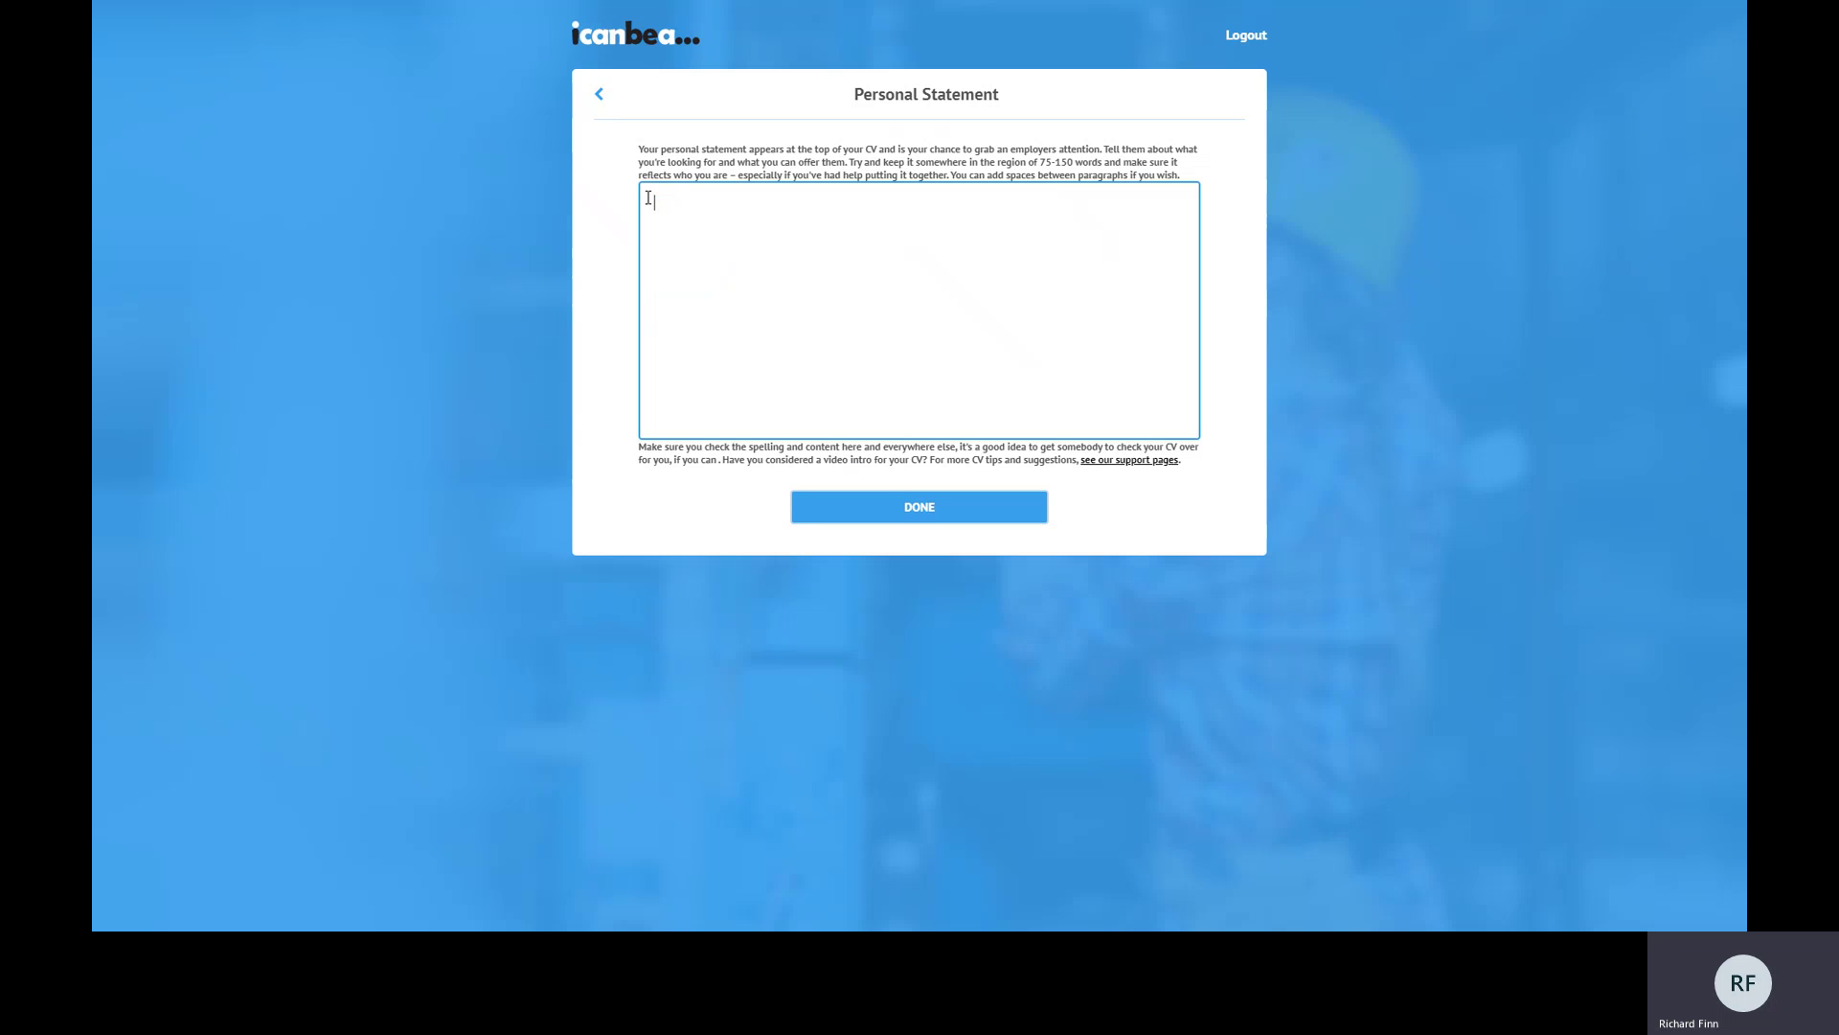
click(600, 98)
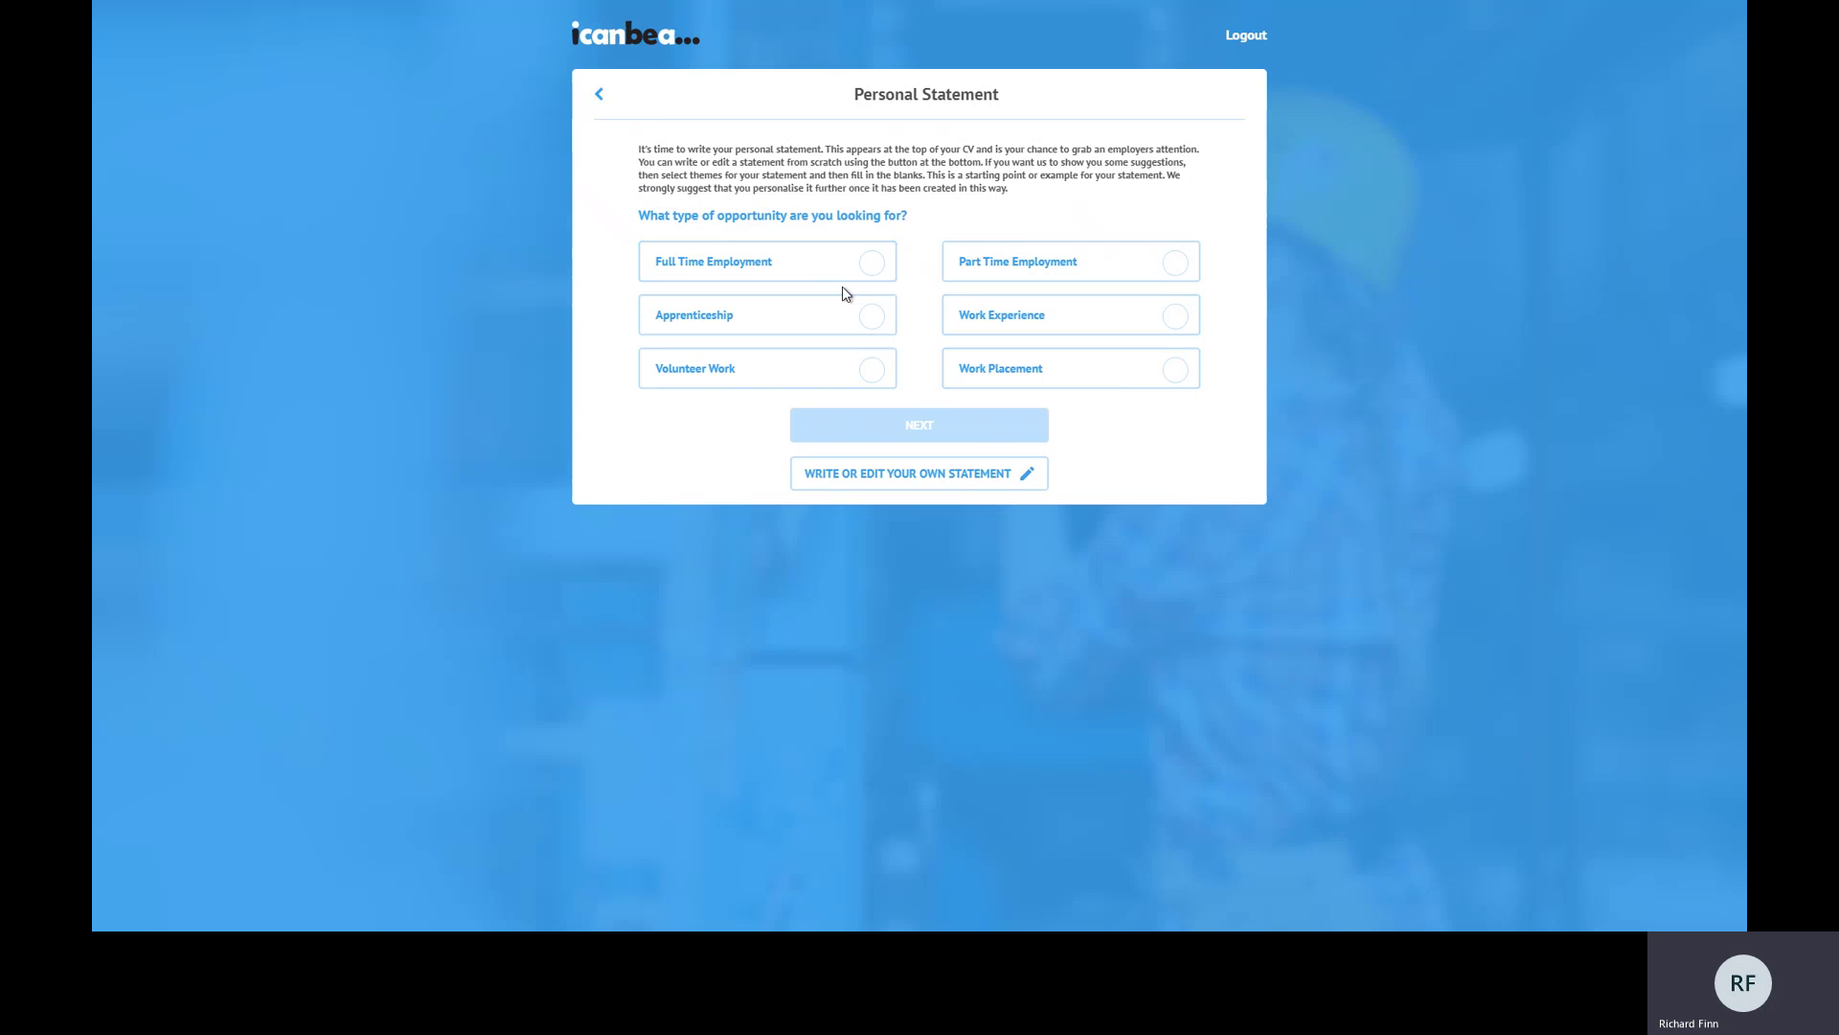
Choose Work Experience as the opportunity type and My personal traits as the statement's priority.
drag(719, 217, 787, 216)
click(1176, 316)
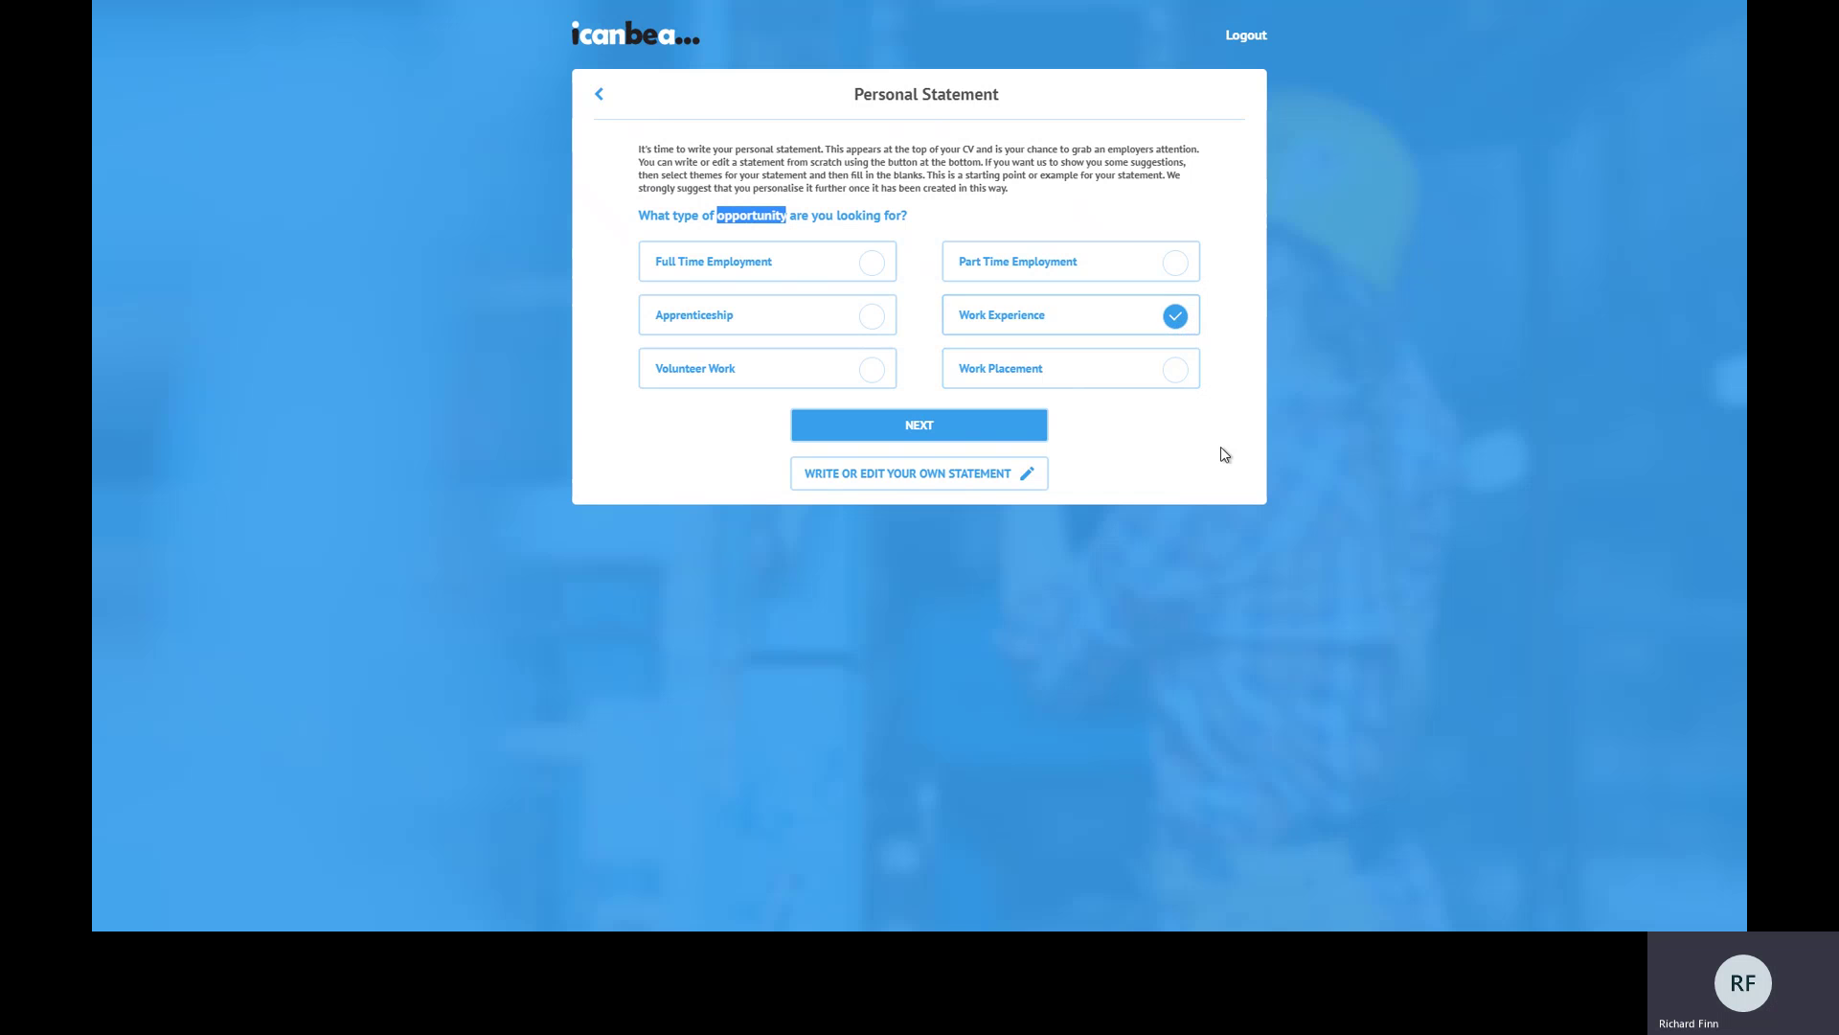
click(919, 427)
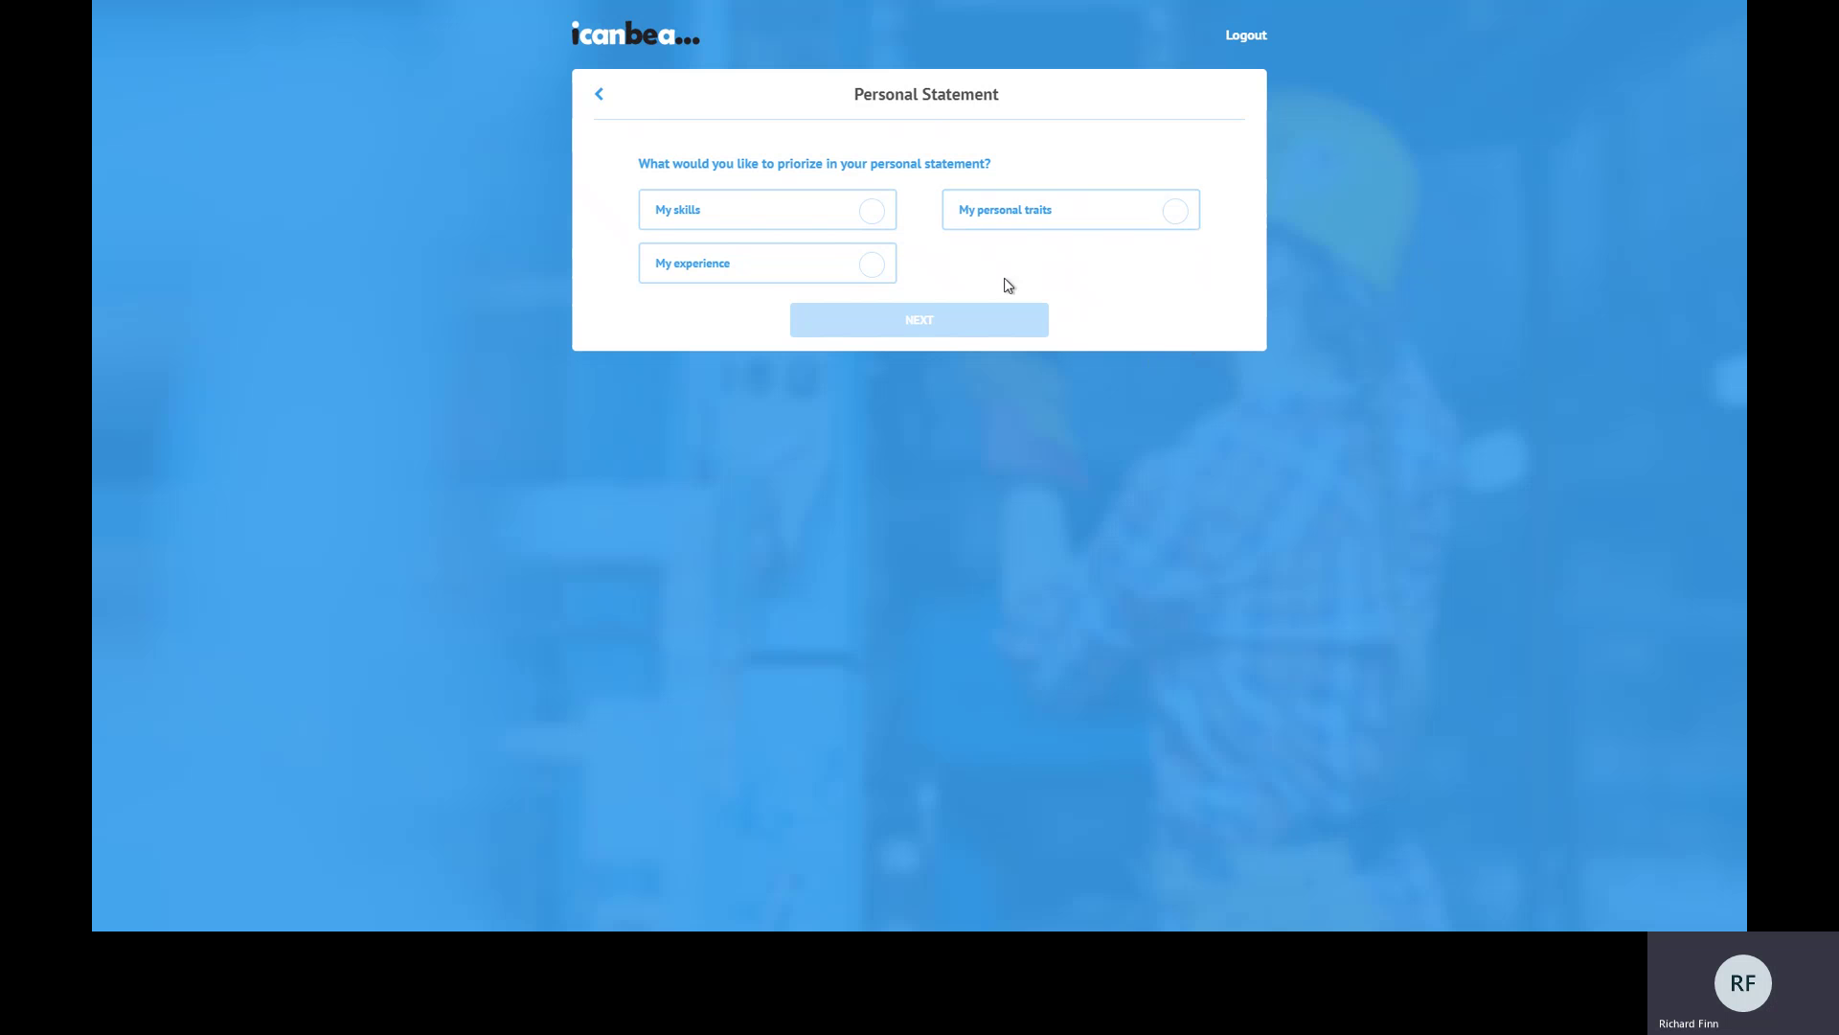
click(1176, 220)
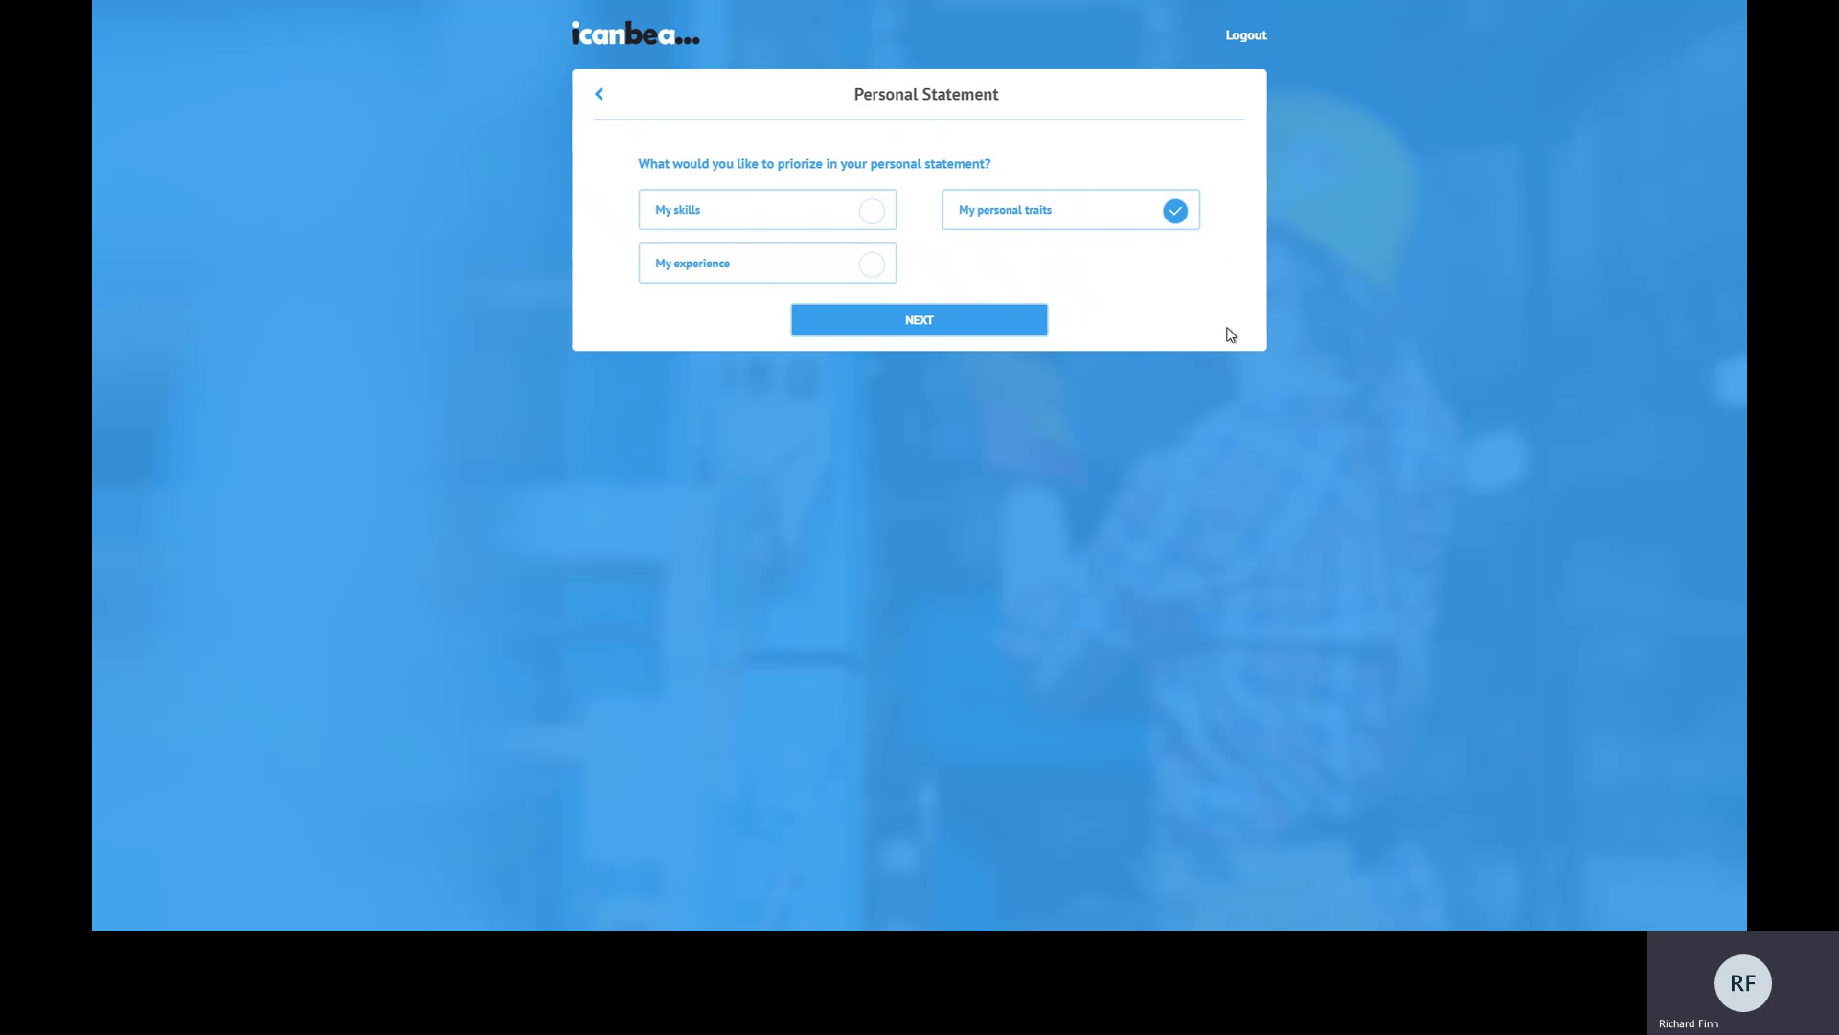
click(919, 326)
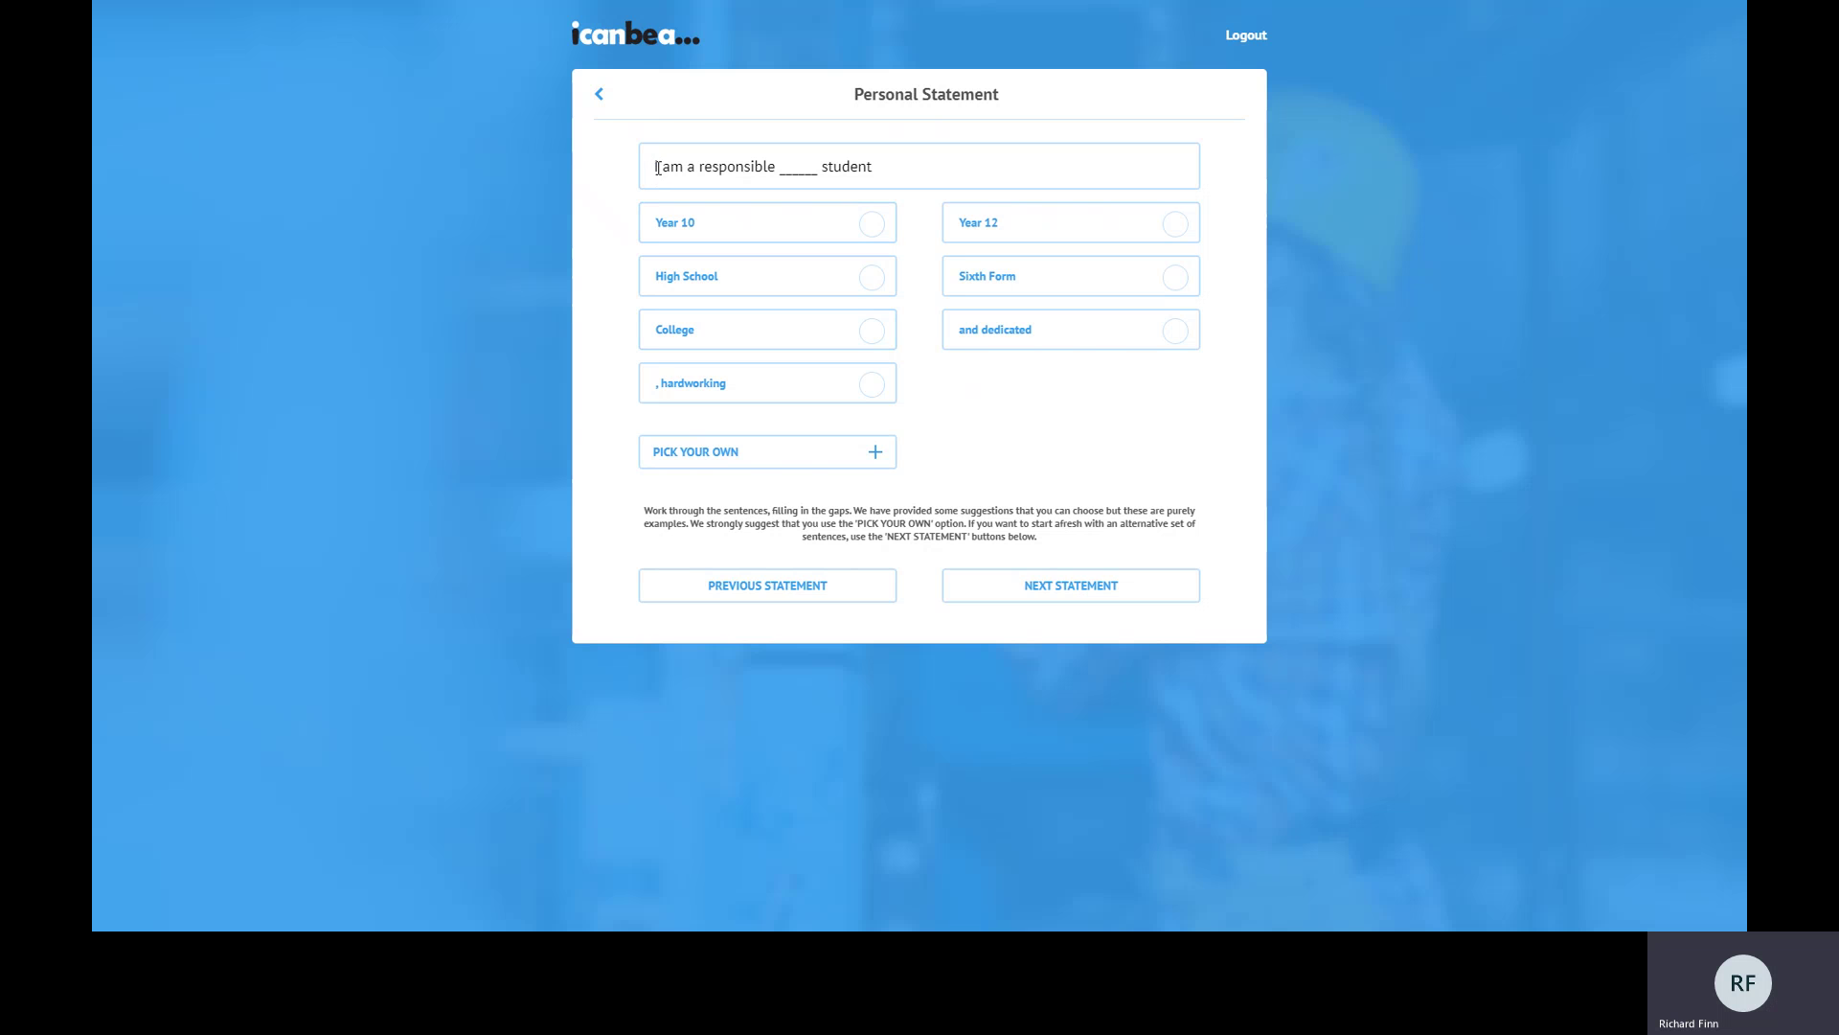
Try the College, "and dedicated" and High School options in the first sentence, and look at the custom choice entry.
drag(658, 168, 875, 167)
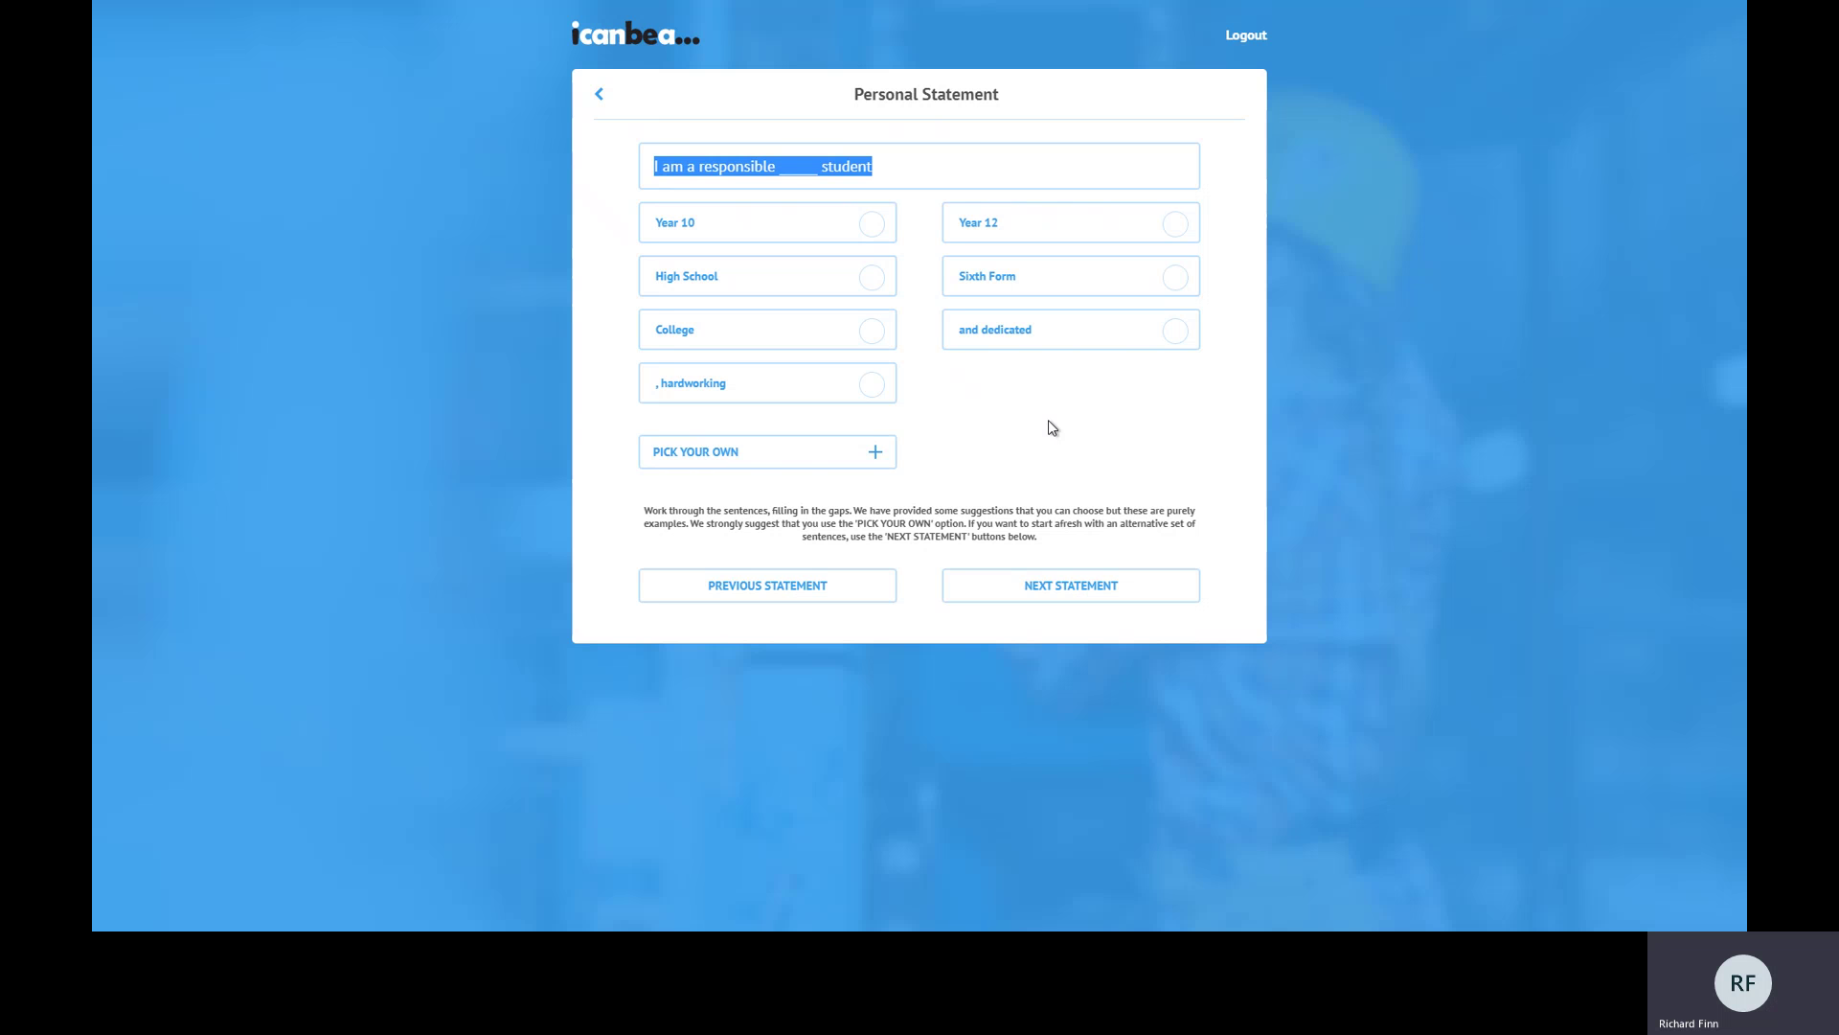
click(978, 403)
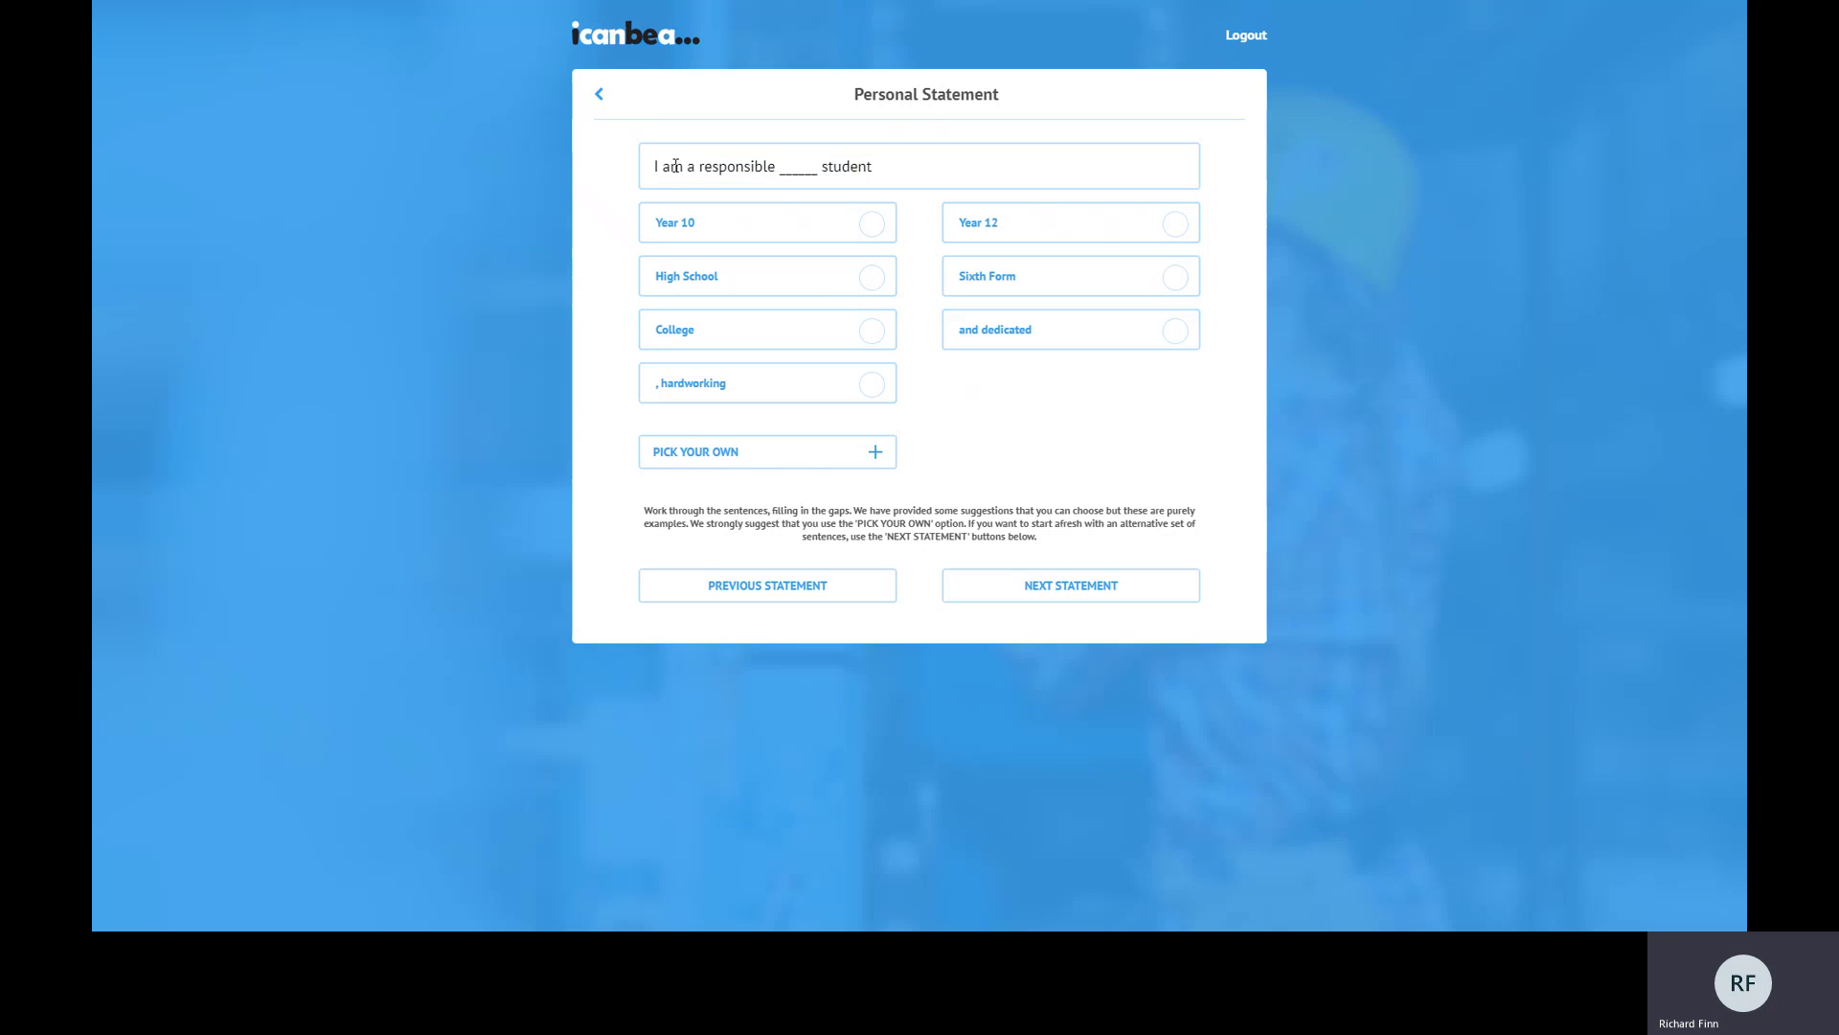
click(871, 333)
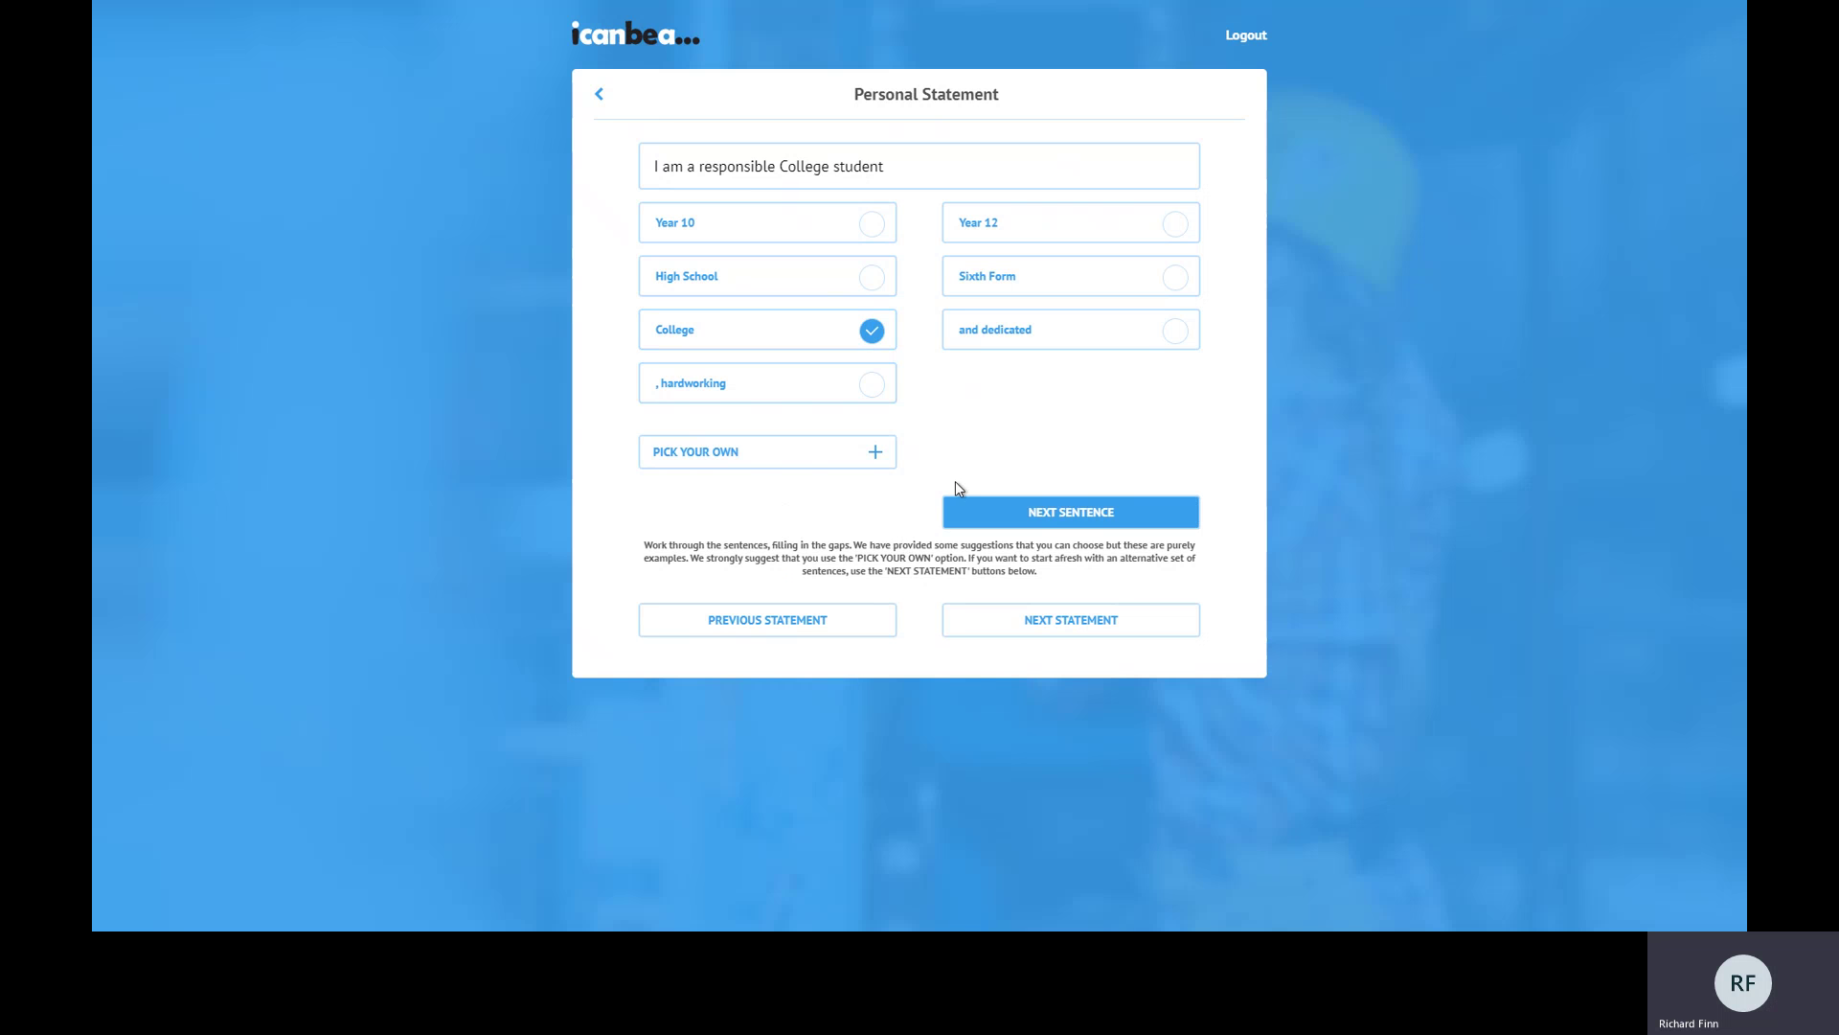
click(1162, 343)
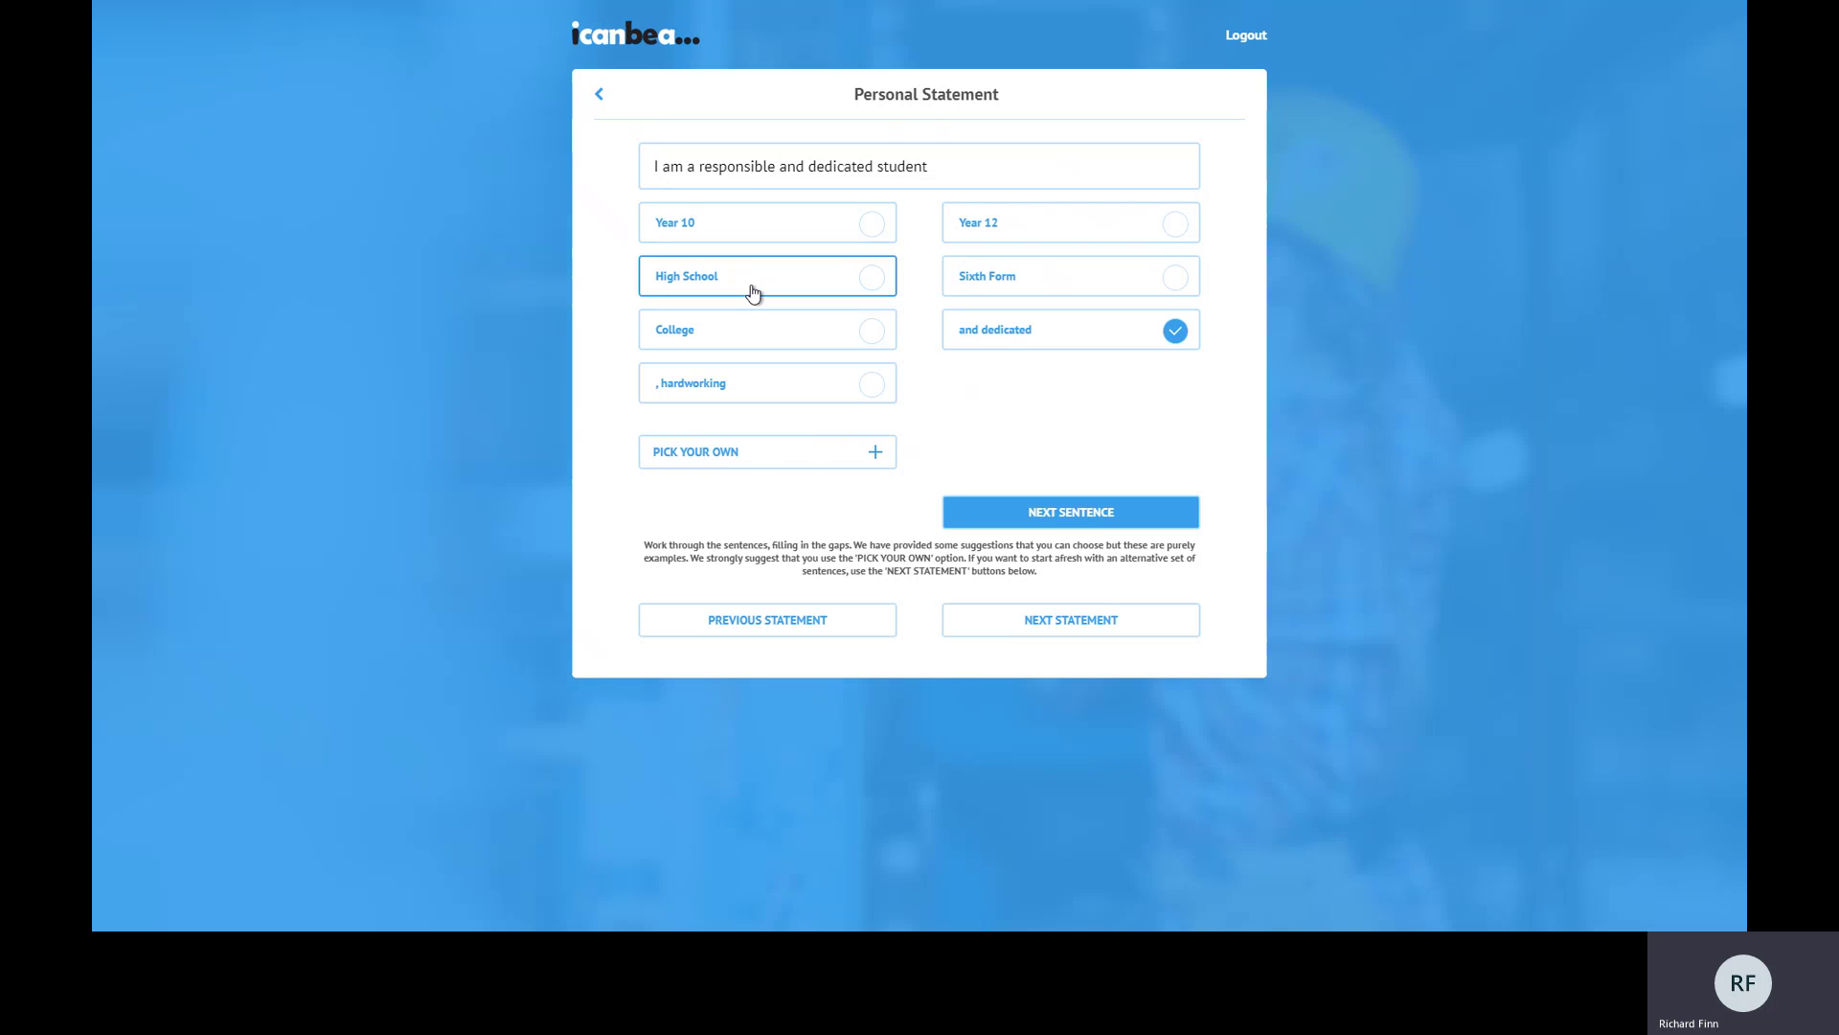
click(870, 279)
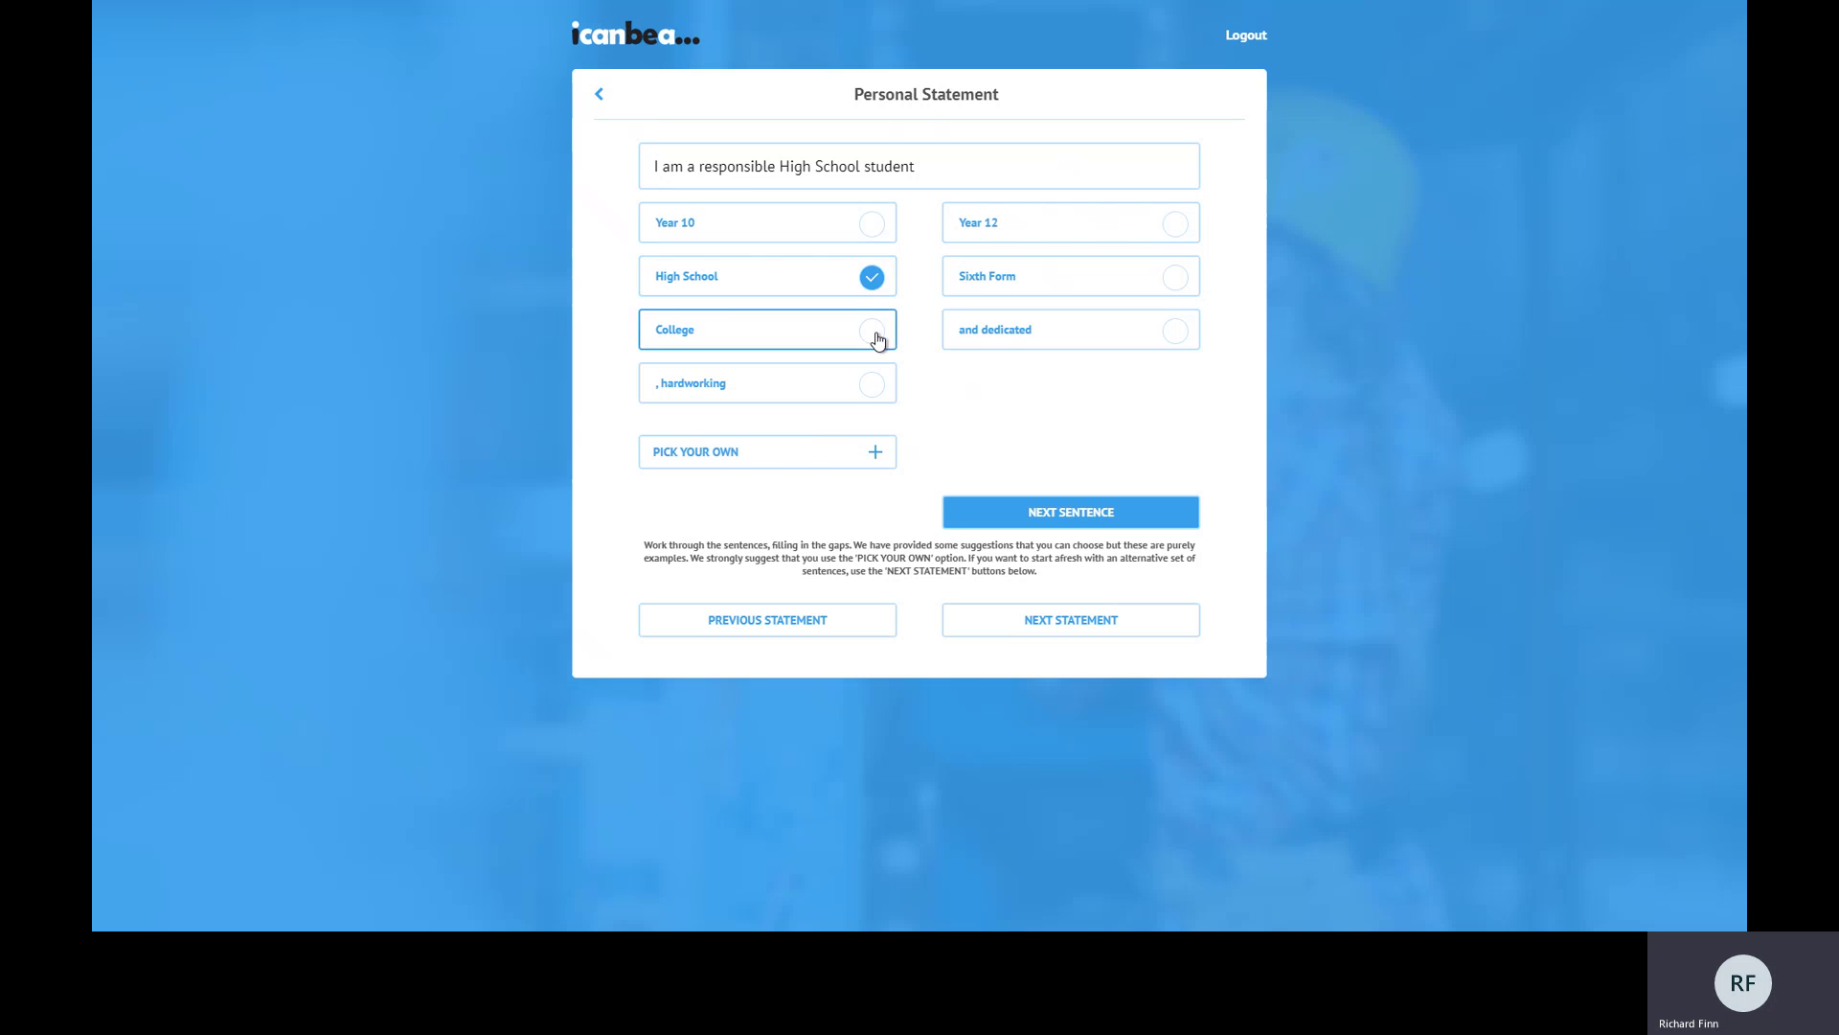
click(871, 332)
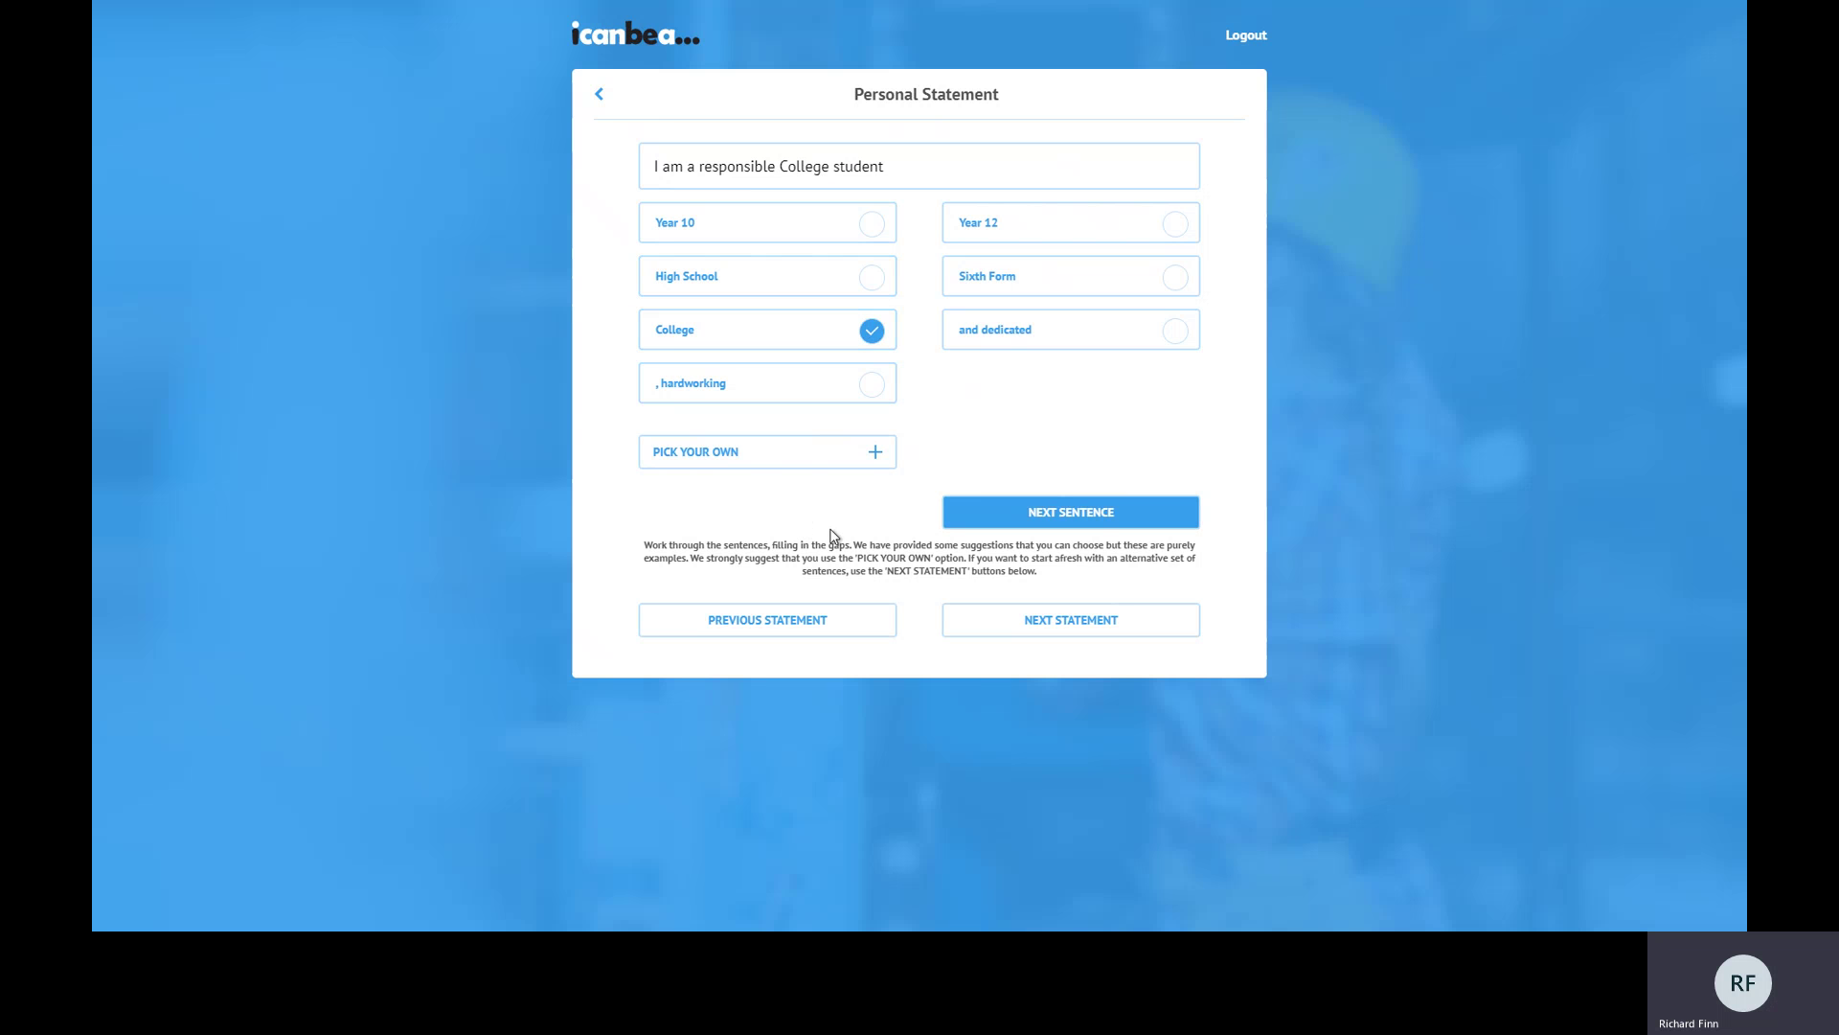
click(734, 456)
click(844, 470)
click(1035, 371)
Complete the first two sentences with "Year 10" and "for my GCSEs", and continue to the third sentence.
click(872, 232)
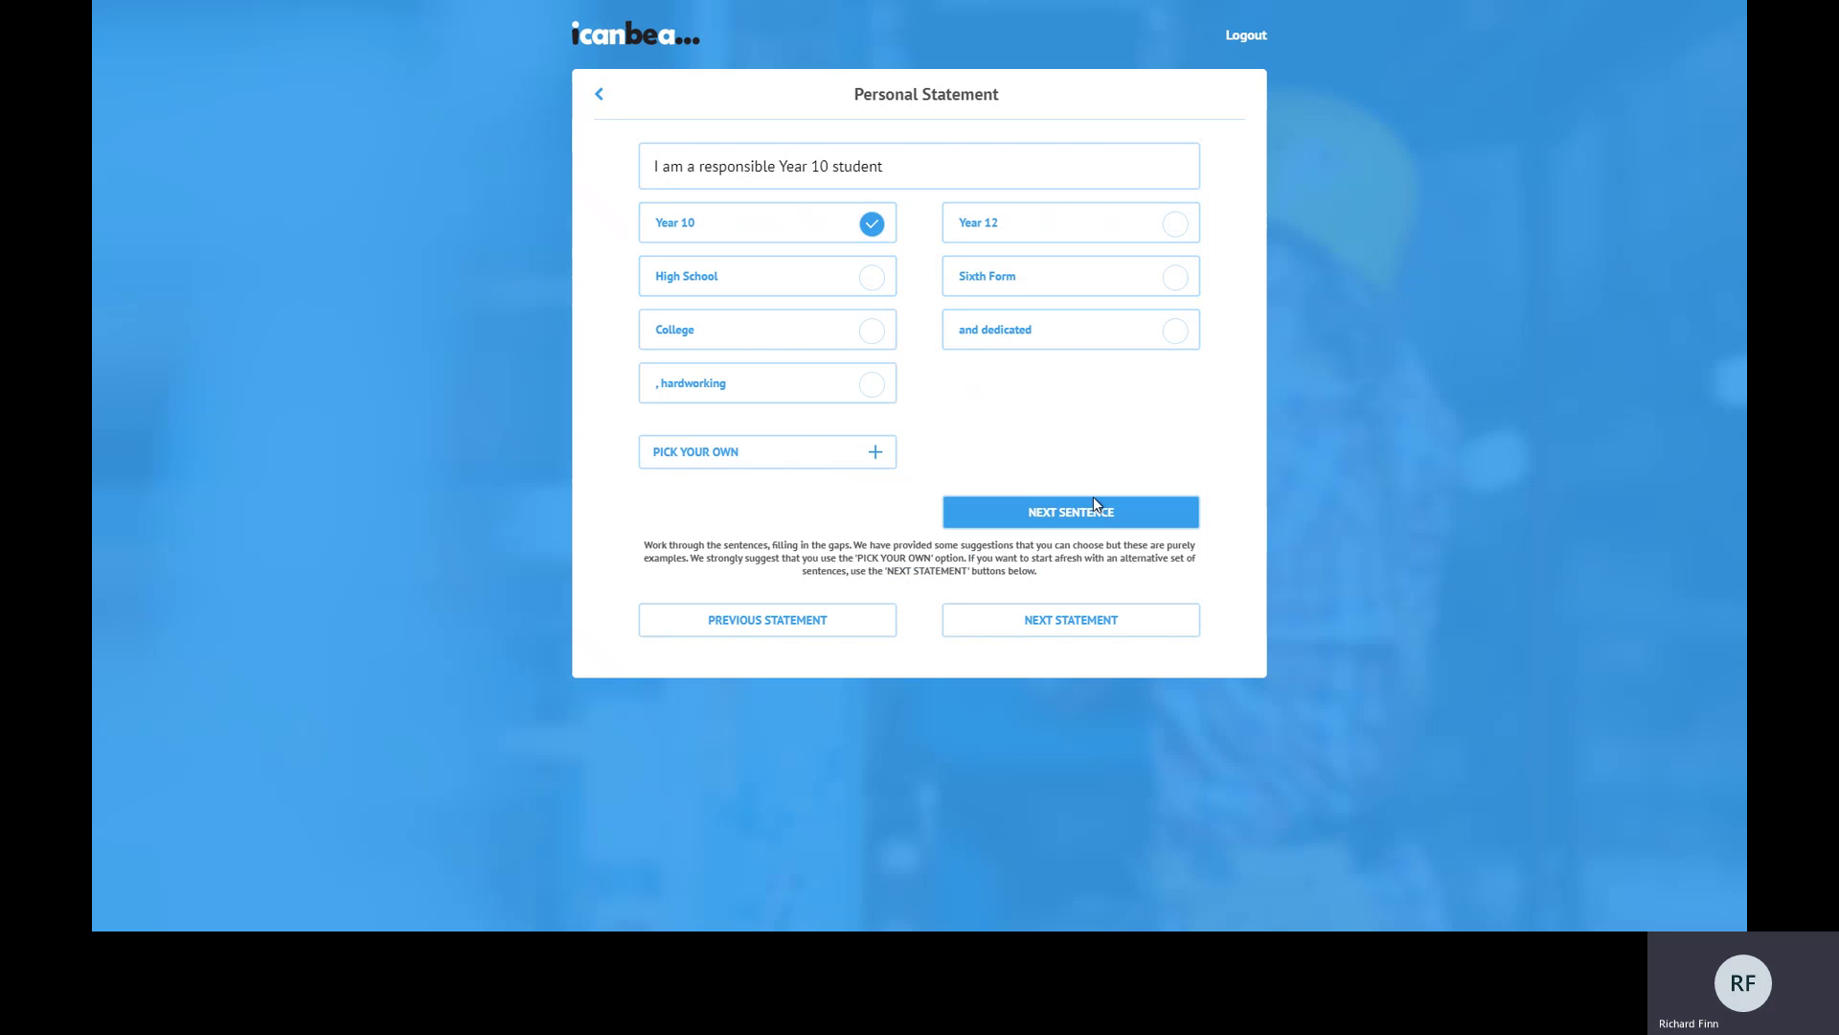
click(1084, 519)
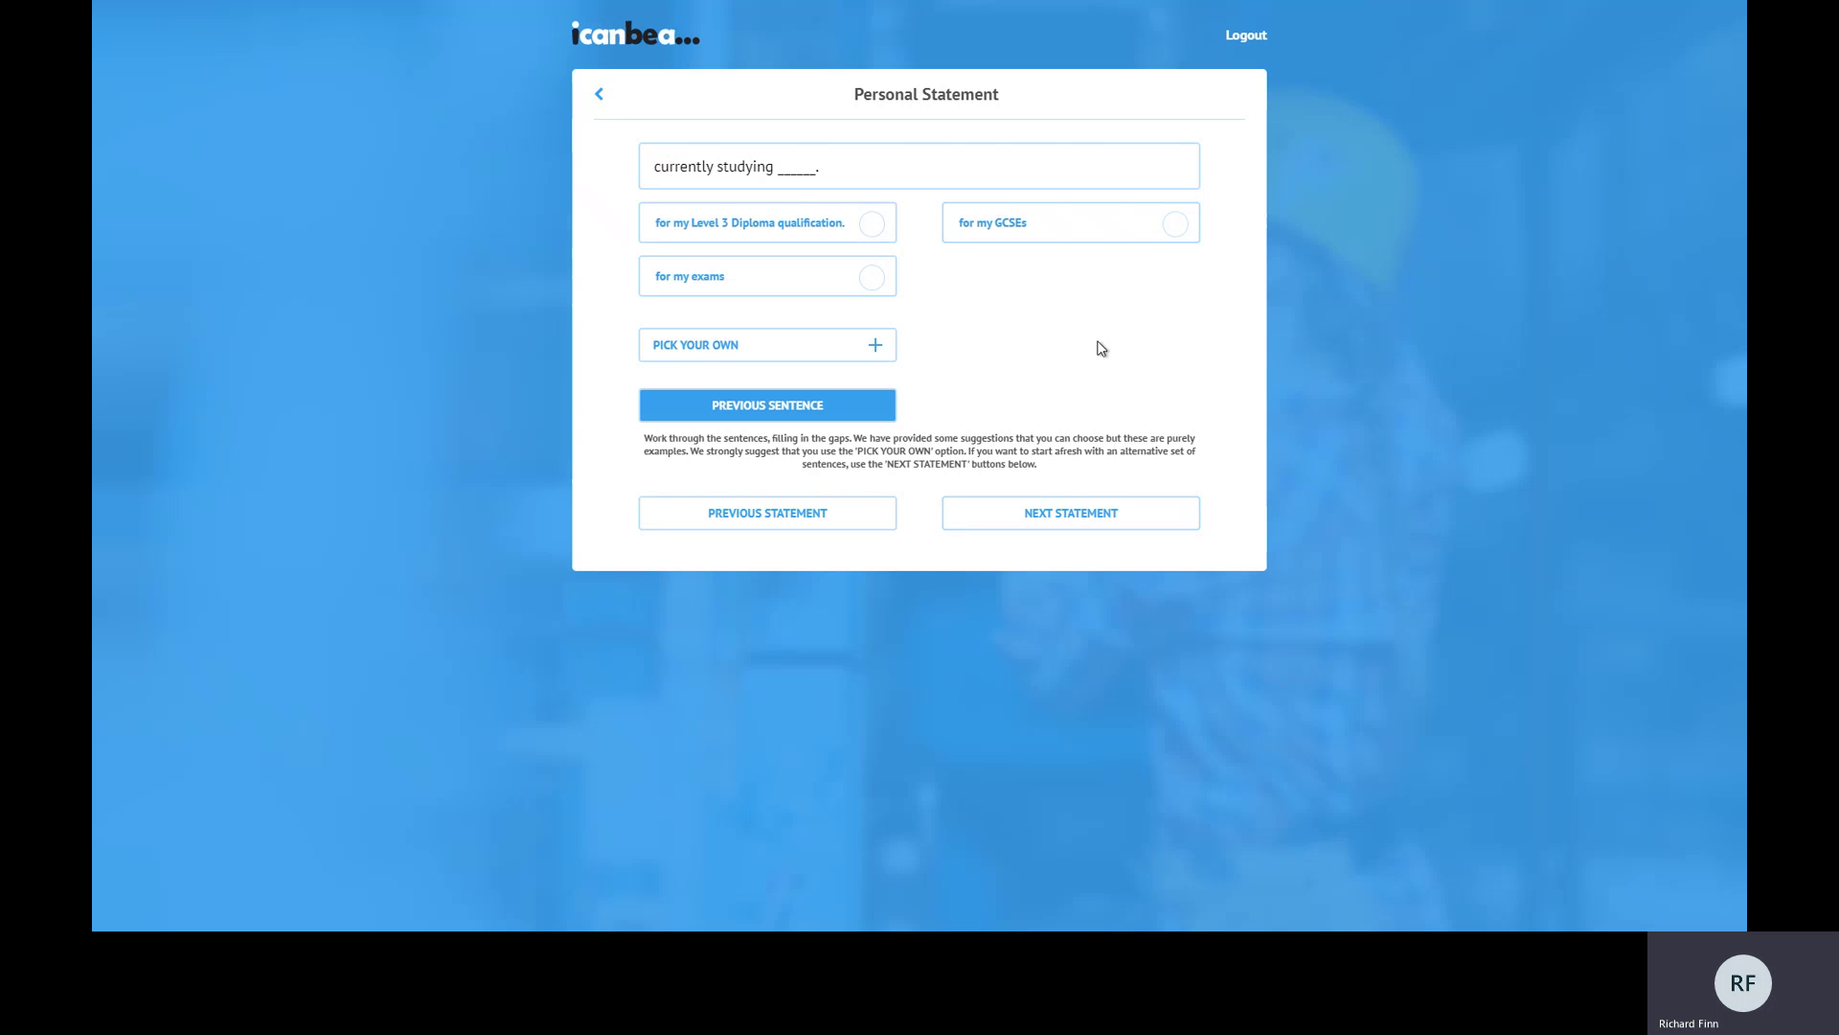
click(712, 350)
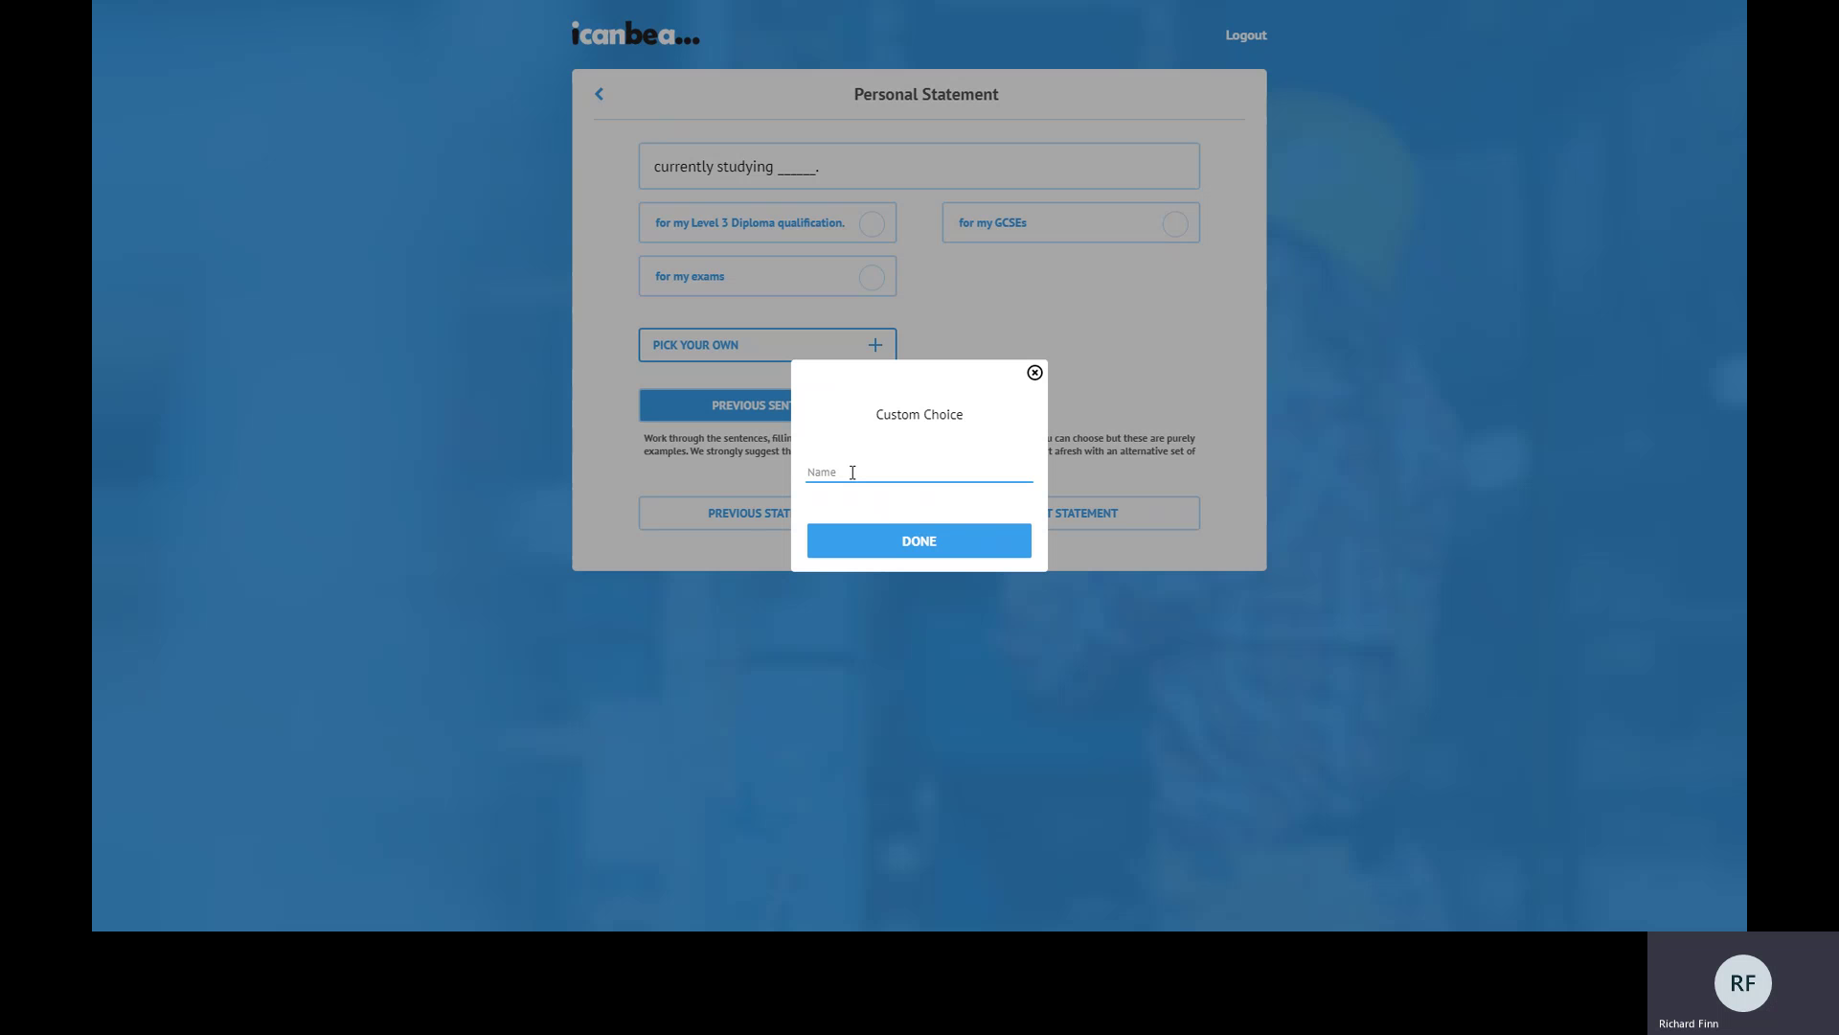
click(1035, 373)
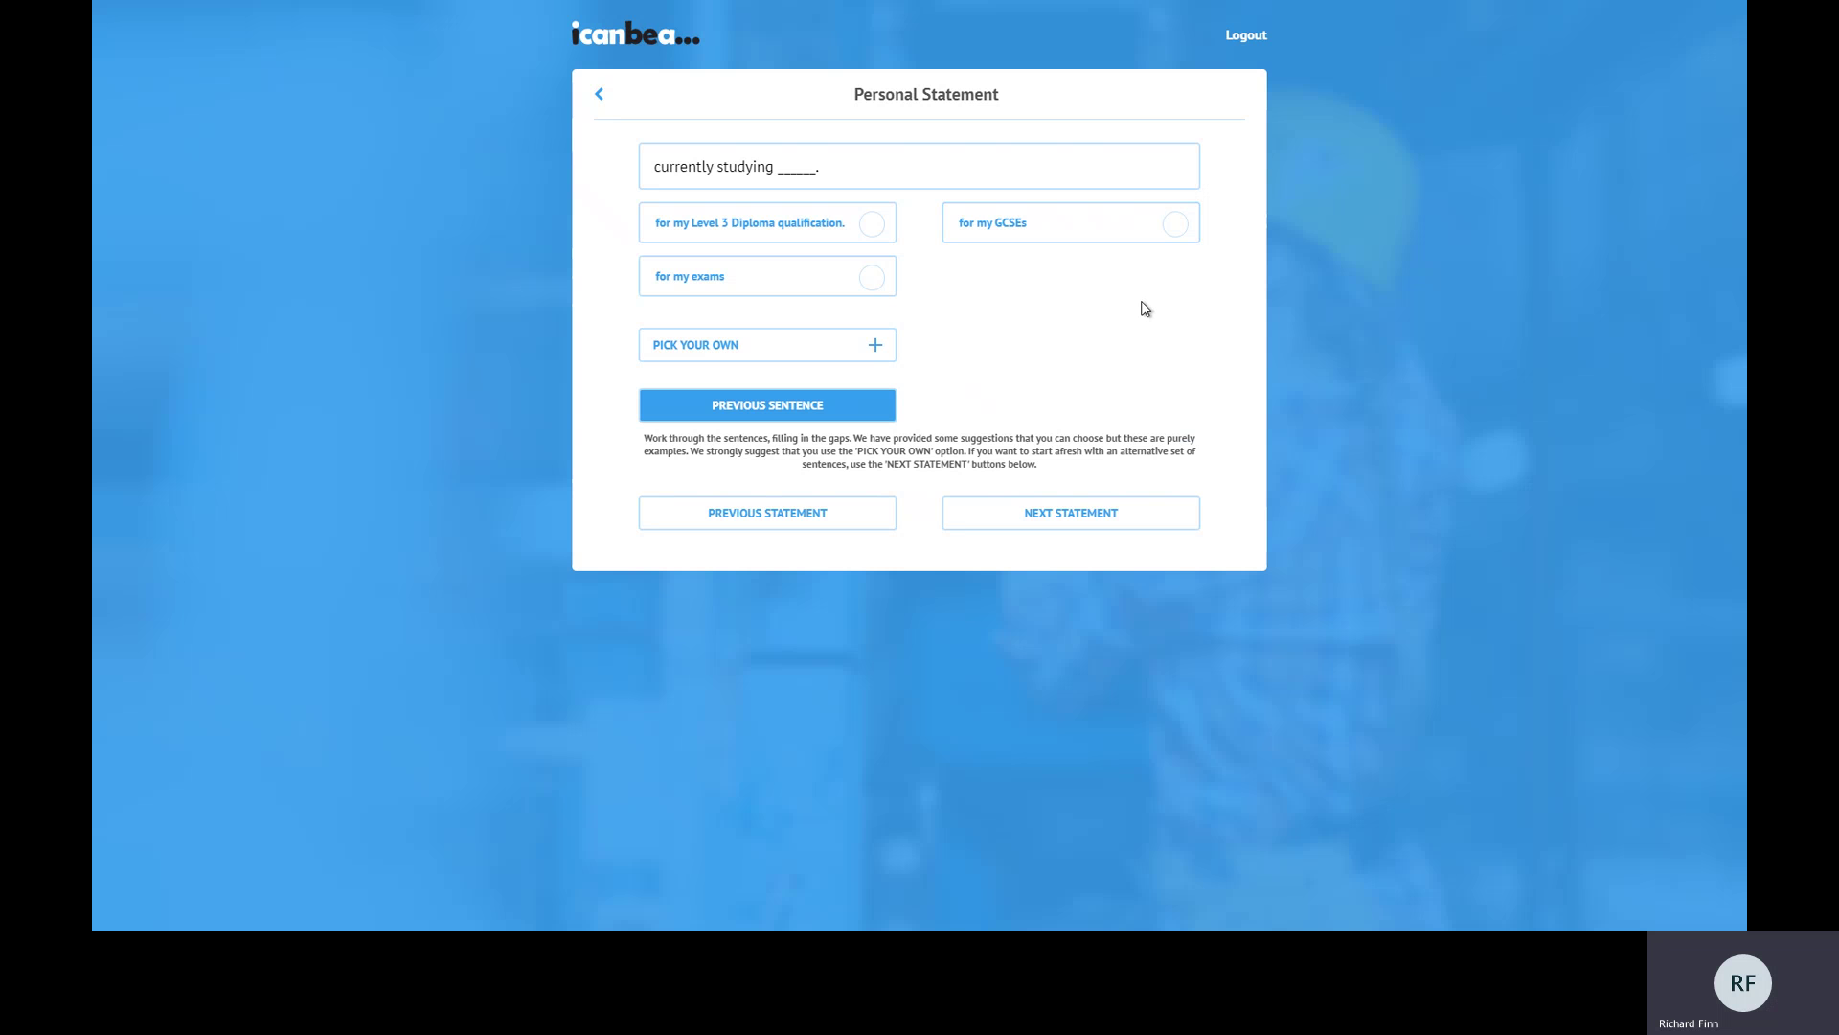
click(1171, 230)
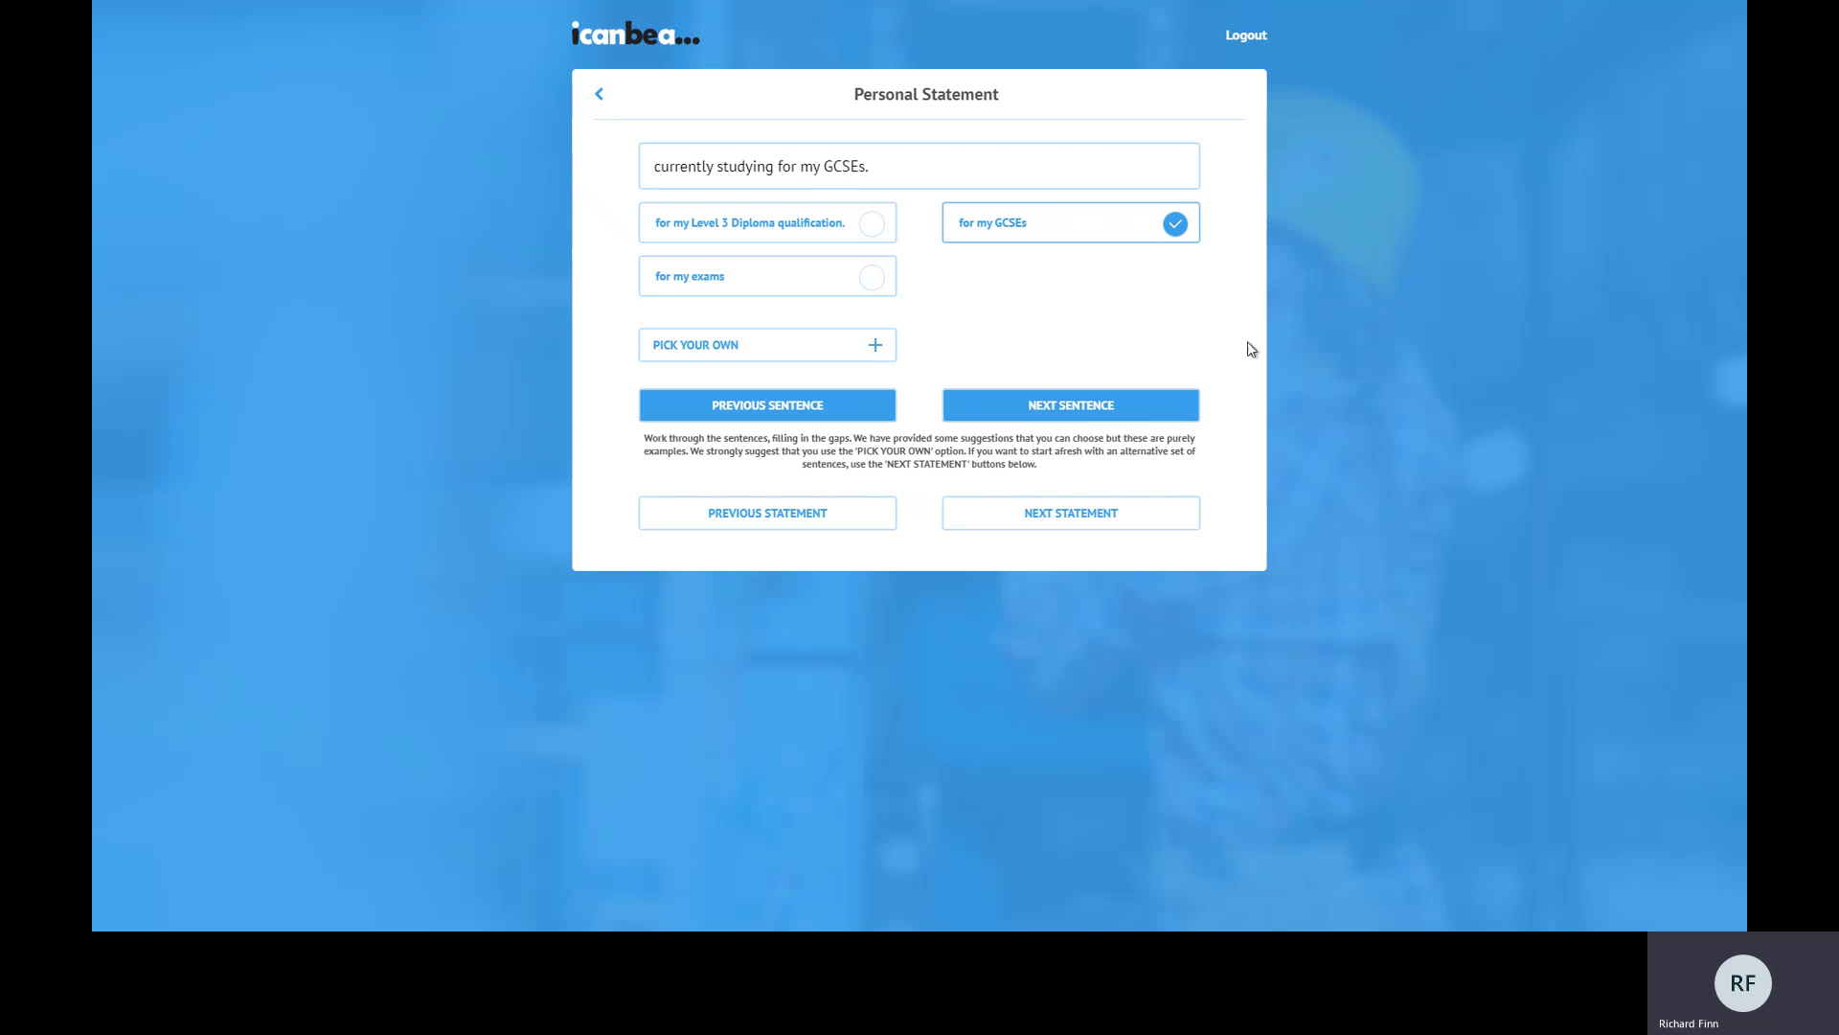
click(1066, 412)
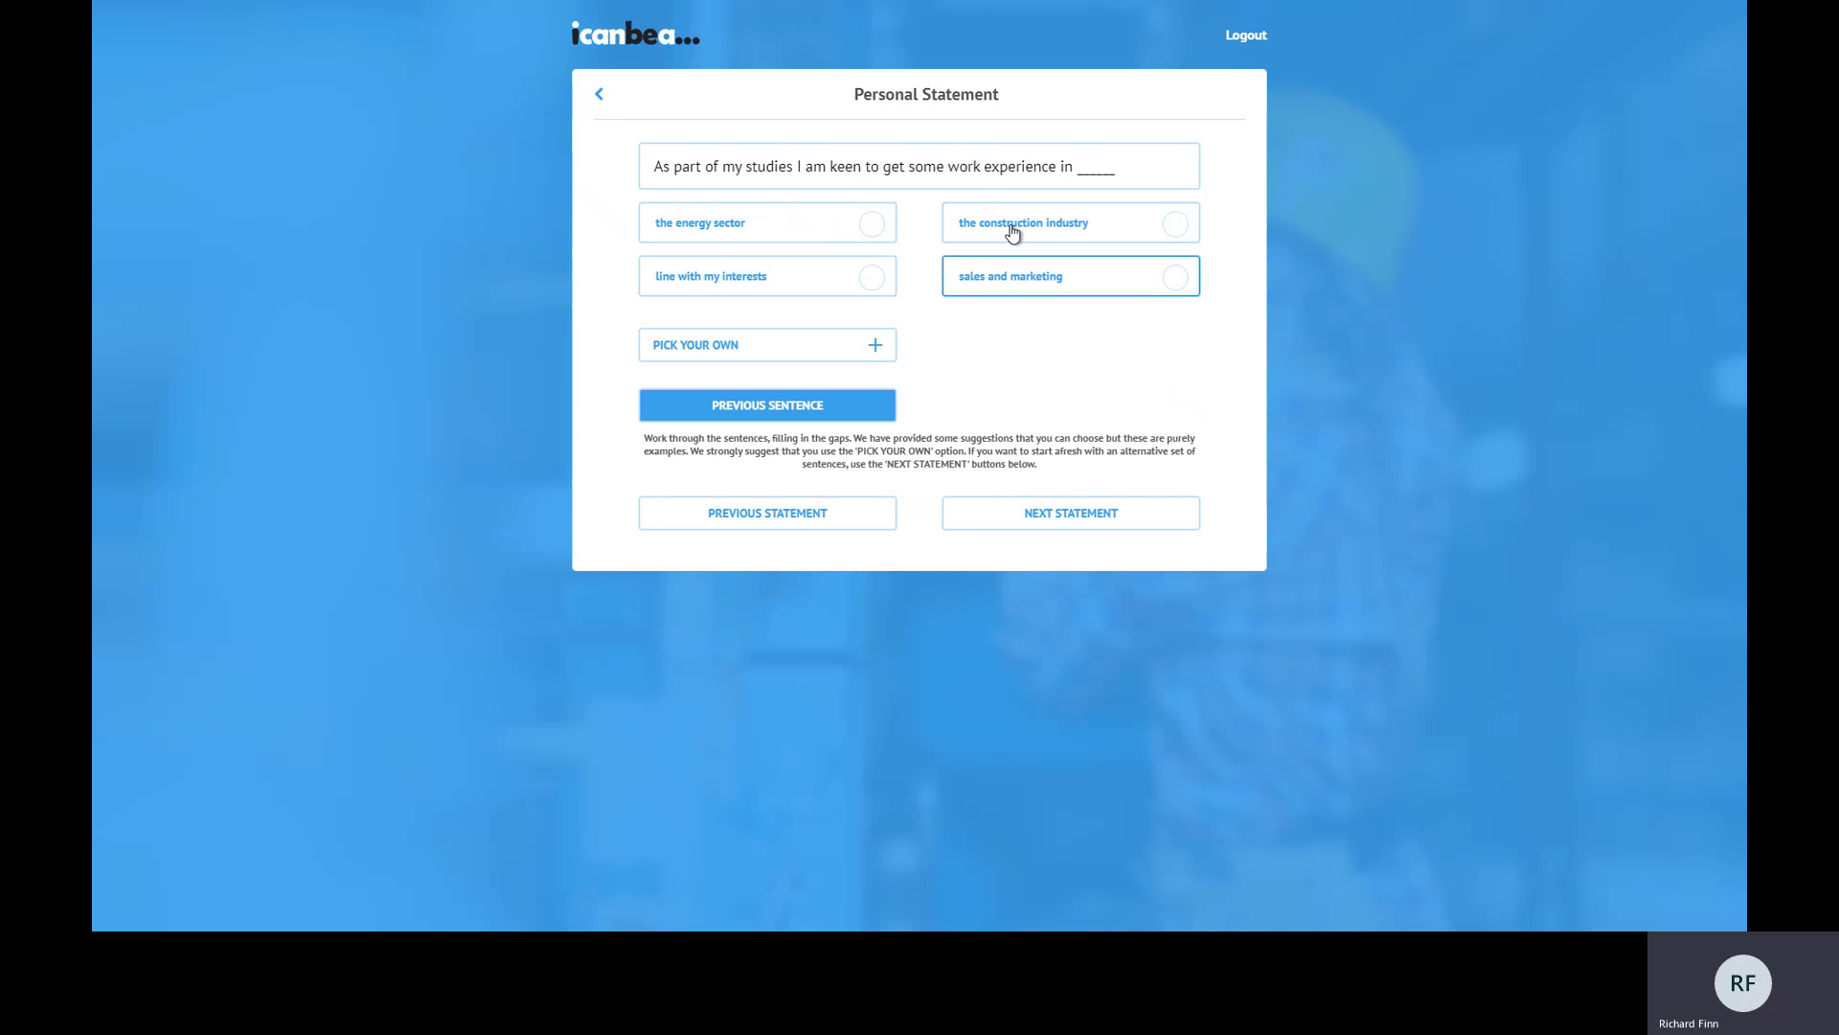
Complete the work experience sentence with the custom choice "the music industry".
click(724, 355)
click(841, 470)
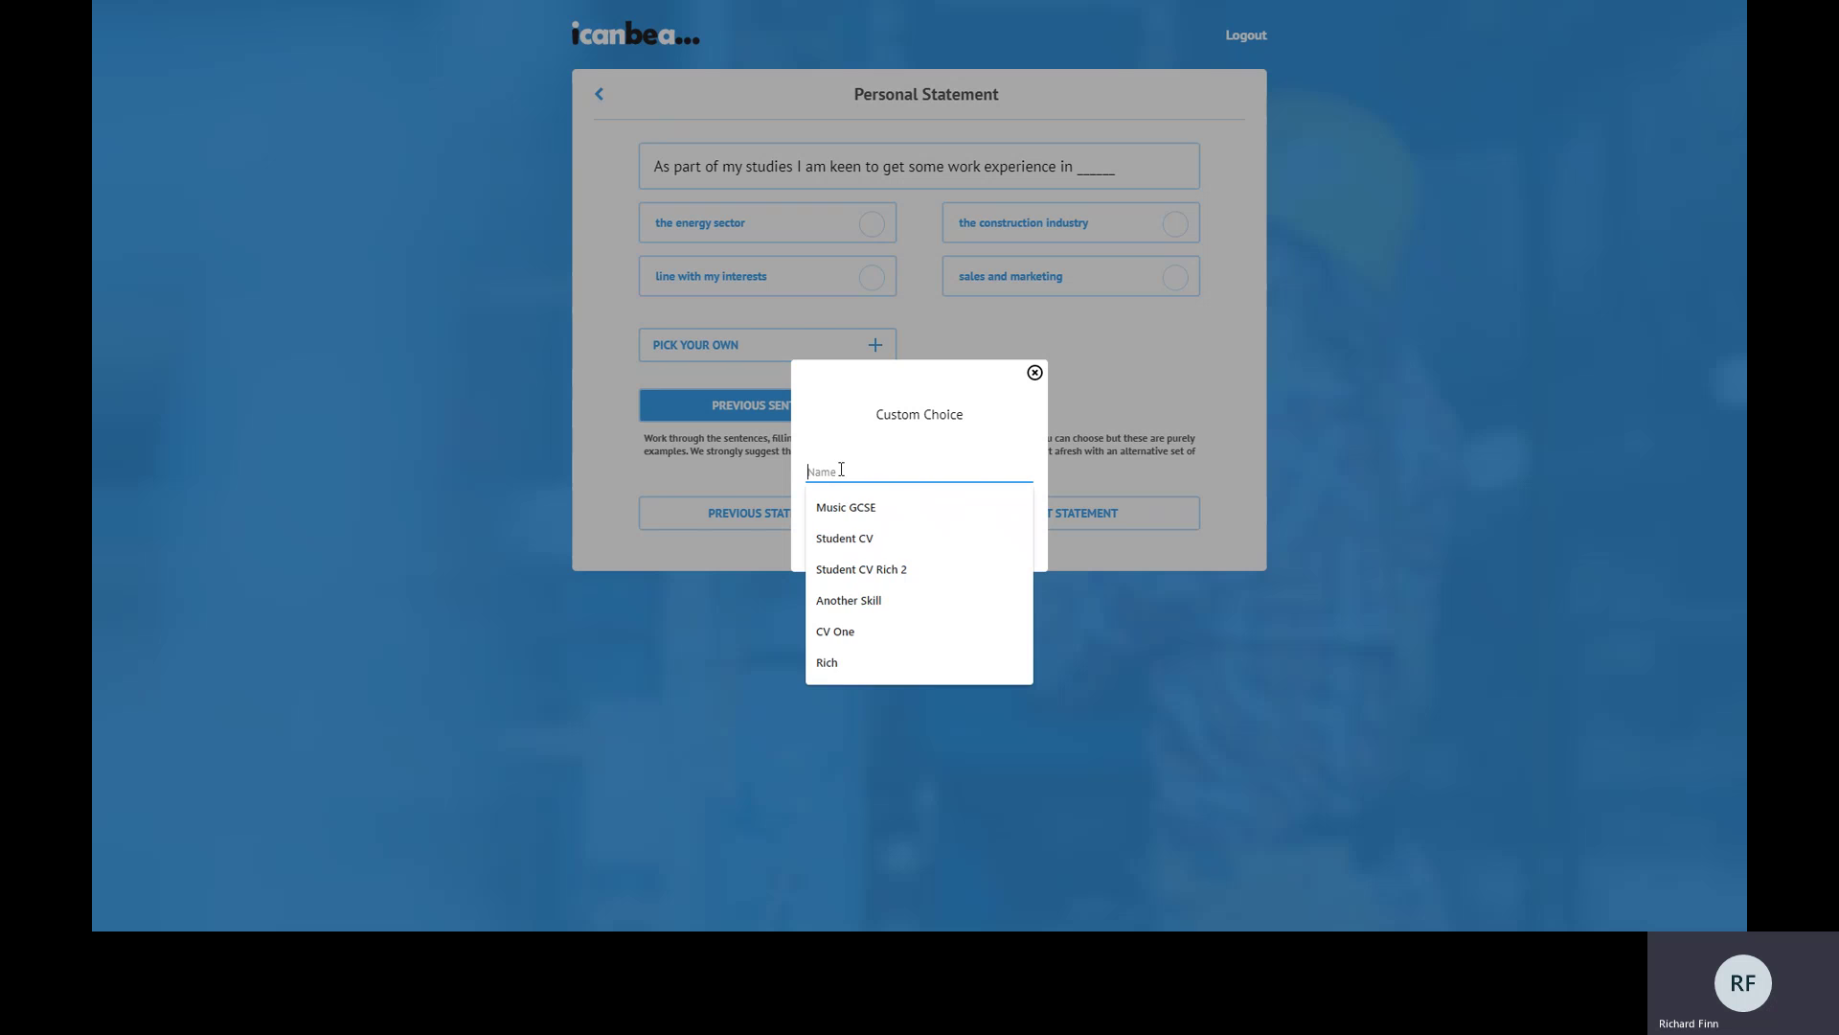
text(the mu)
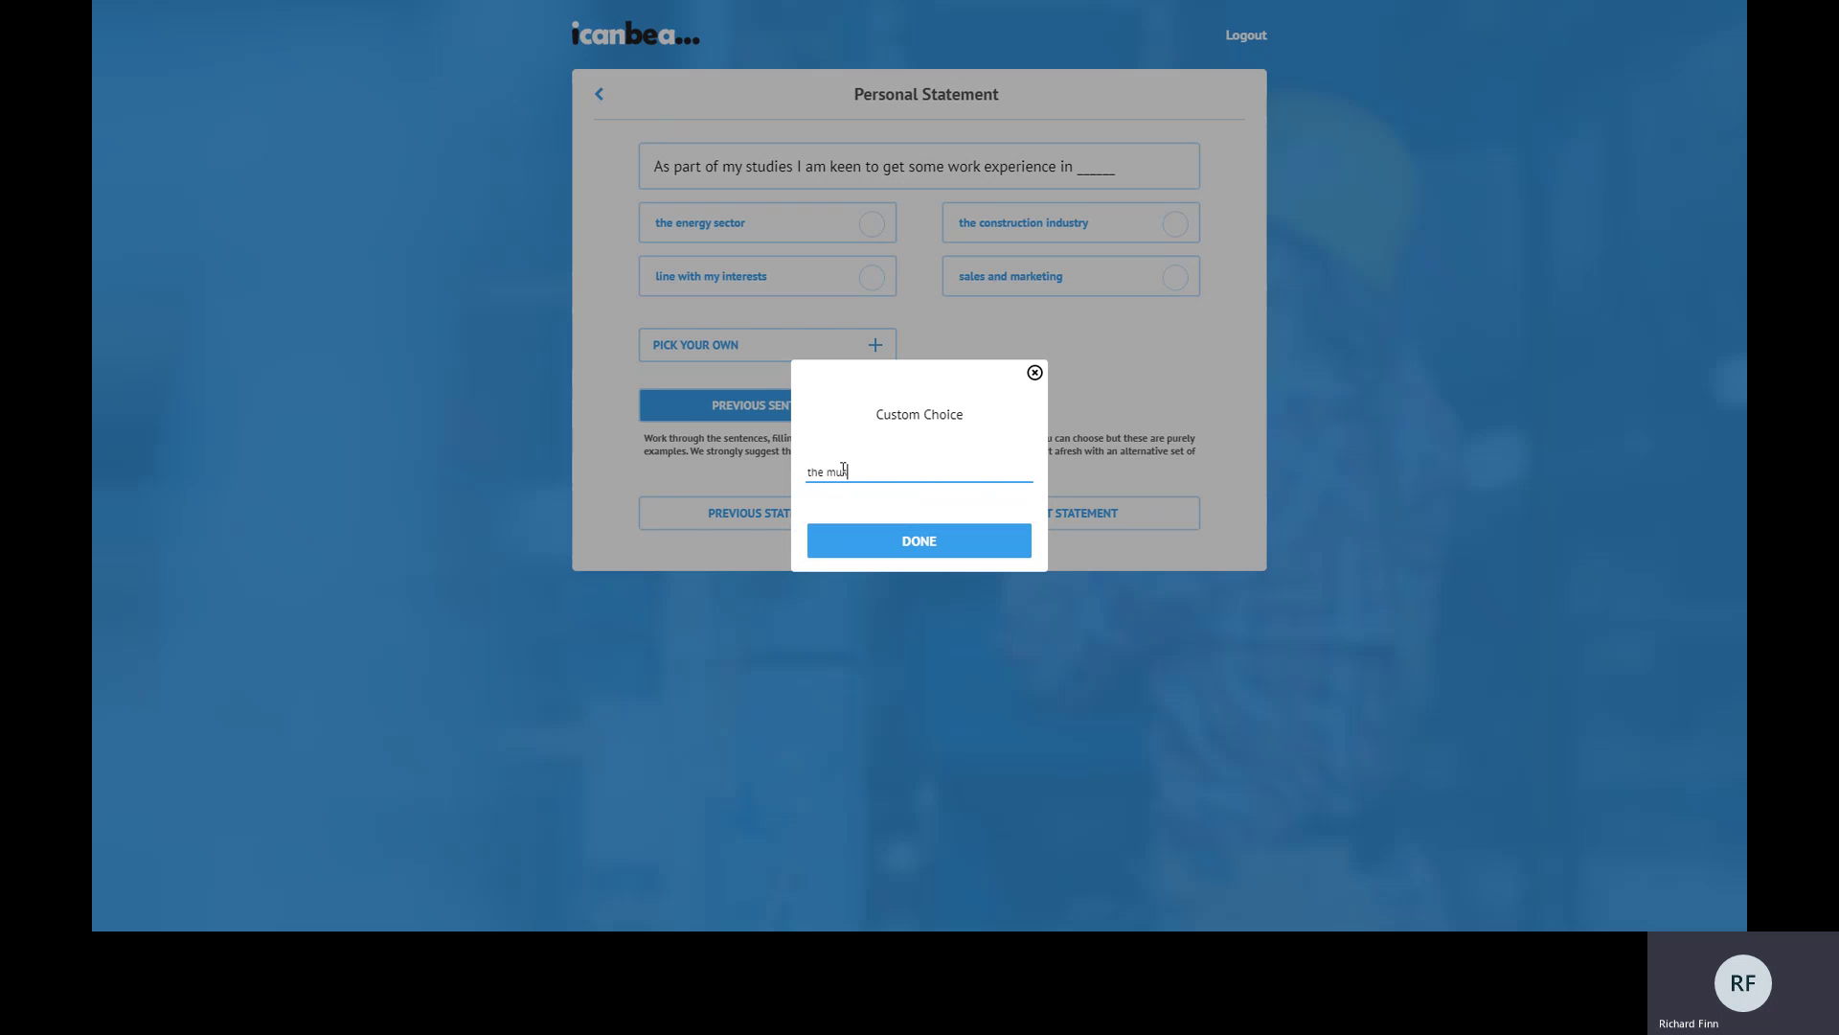
text(sic industry)
click(917, 542)
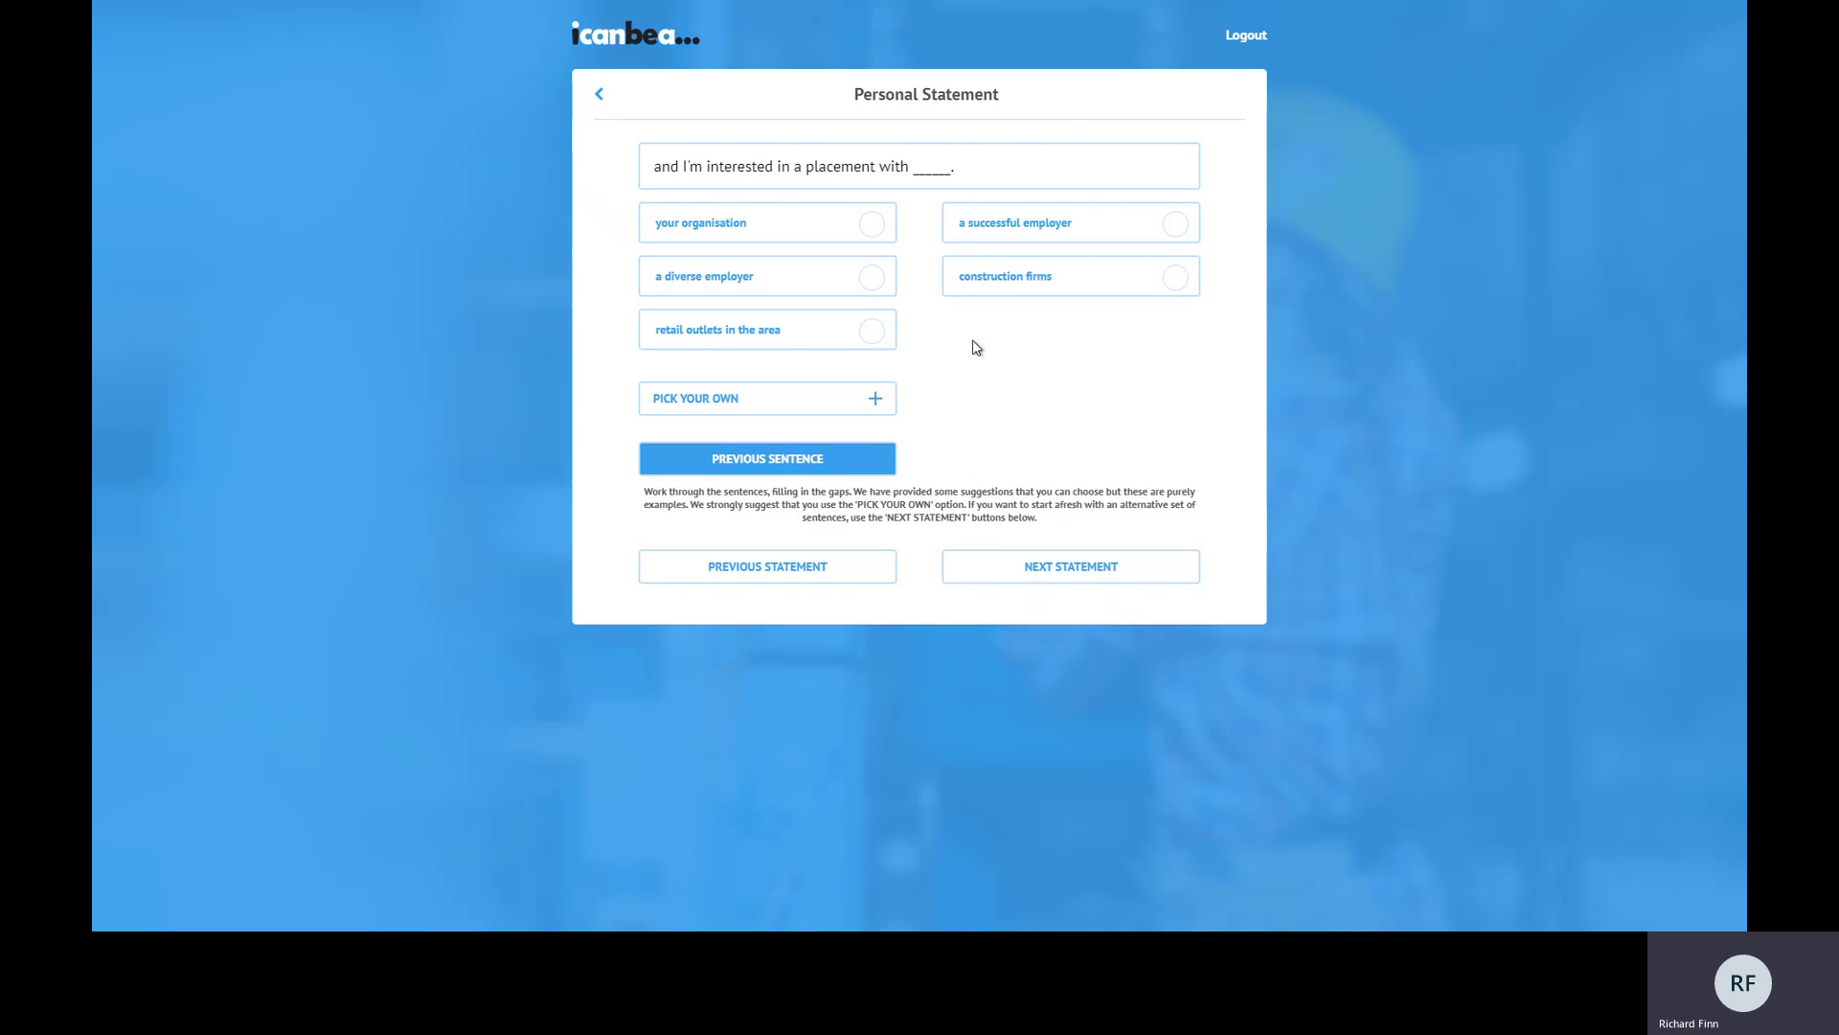
Try "a successful employer" and "your organisation" in the placement sentence, and settle on the custom choice "a local music producer.".
click(1176, 224)
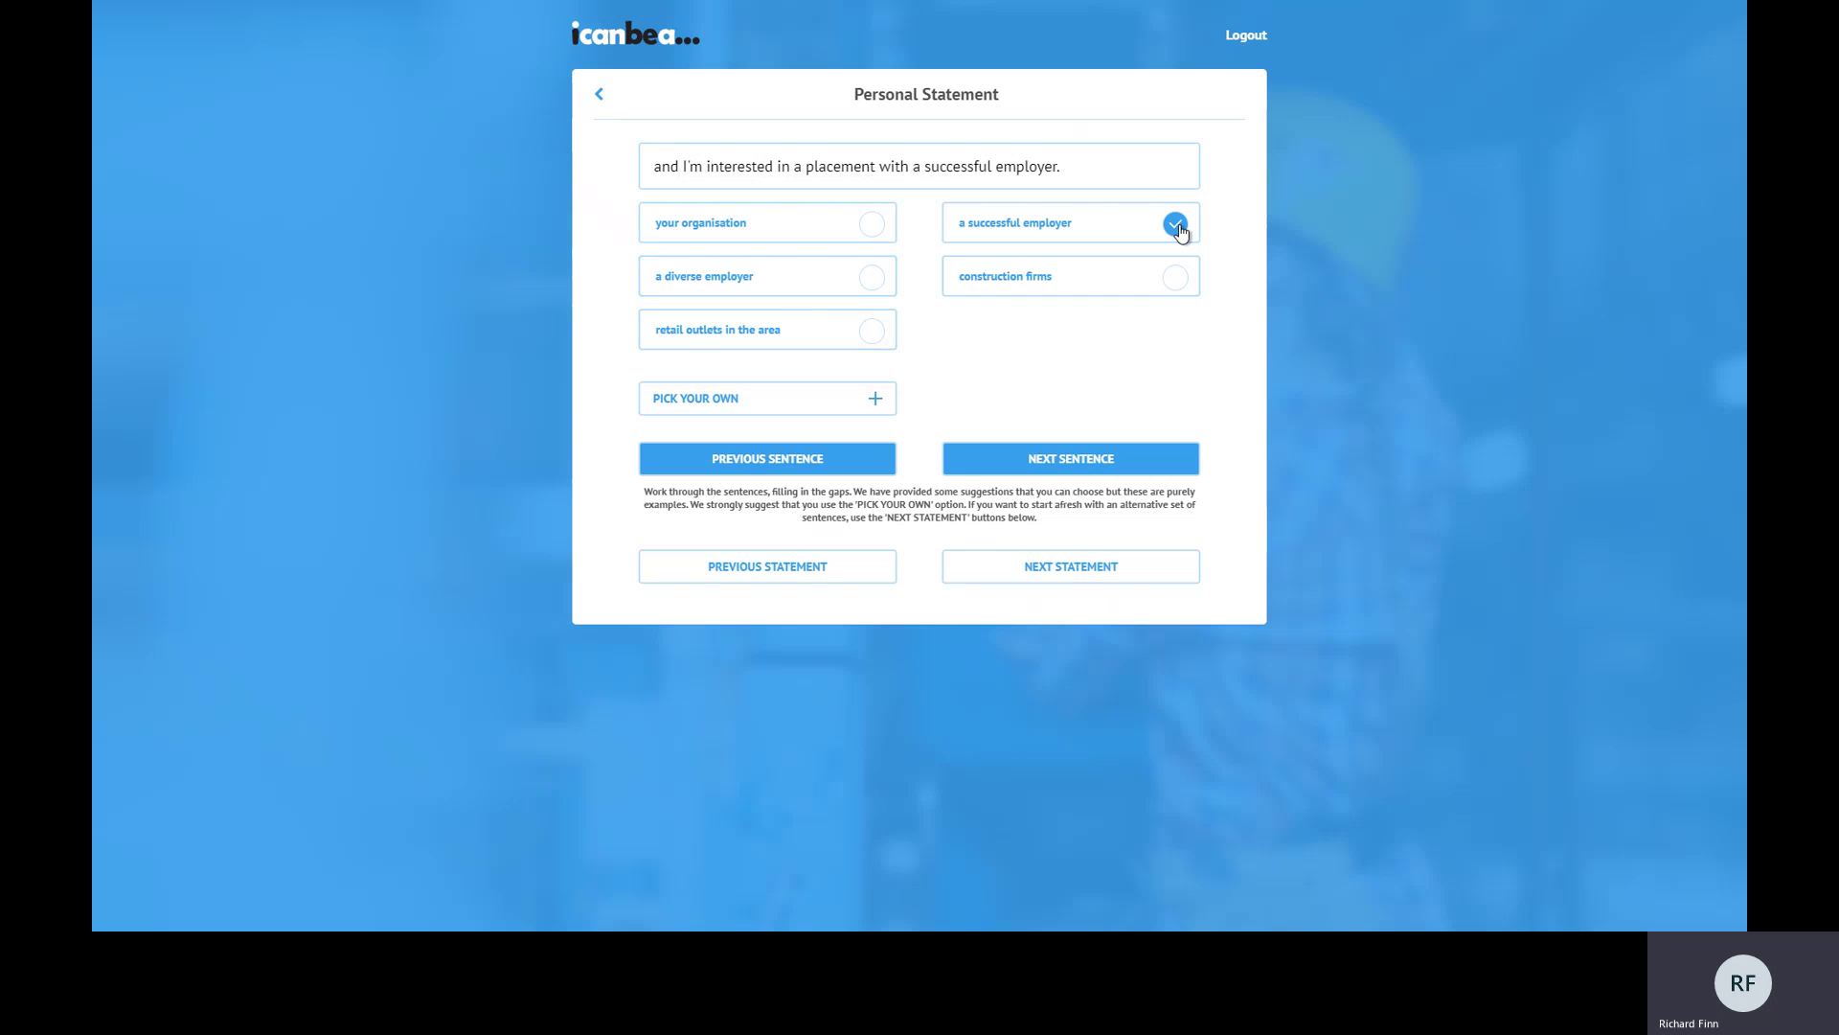
click(873, 230)
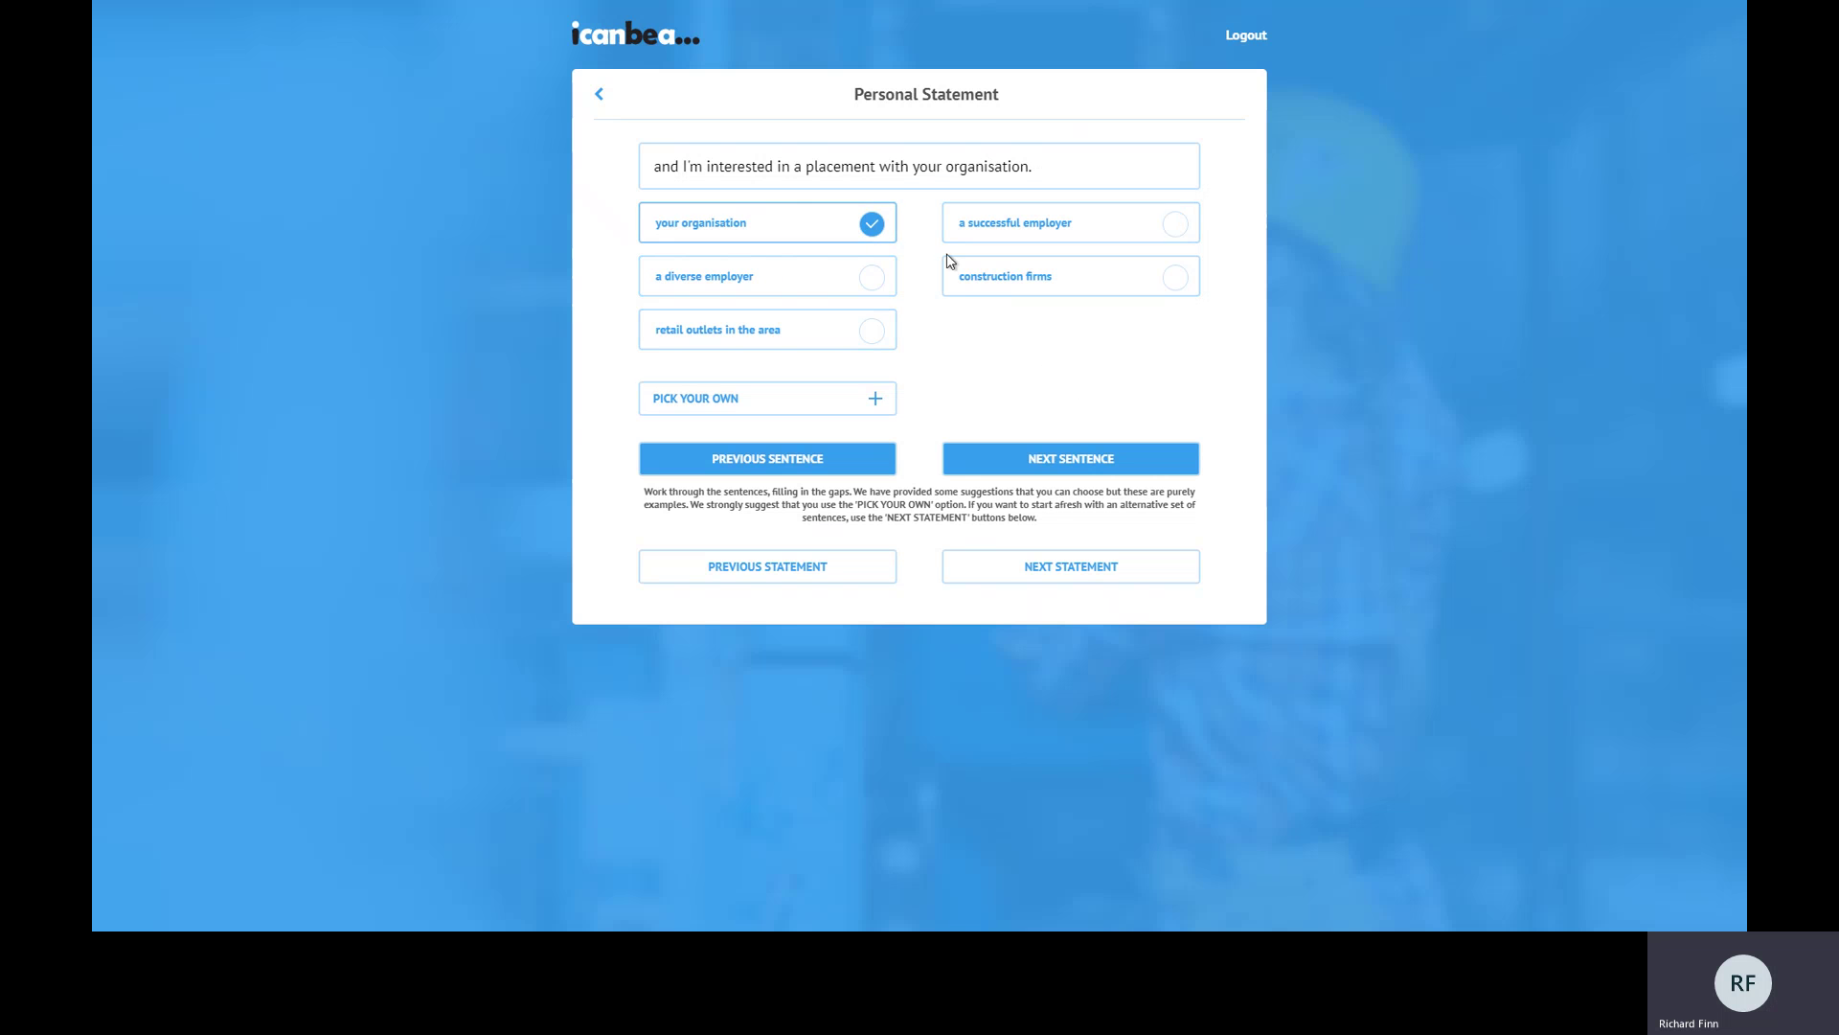
click(723, 398)
click(857, 474)
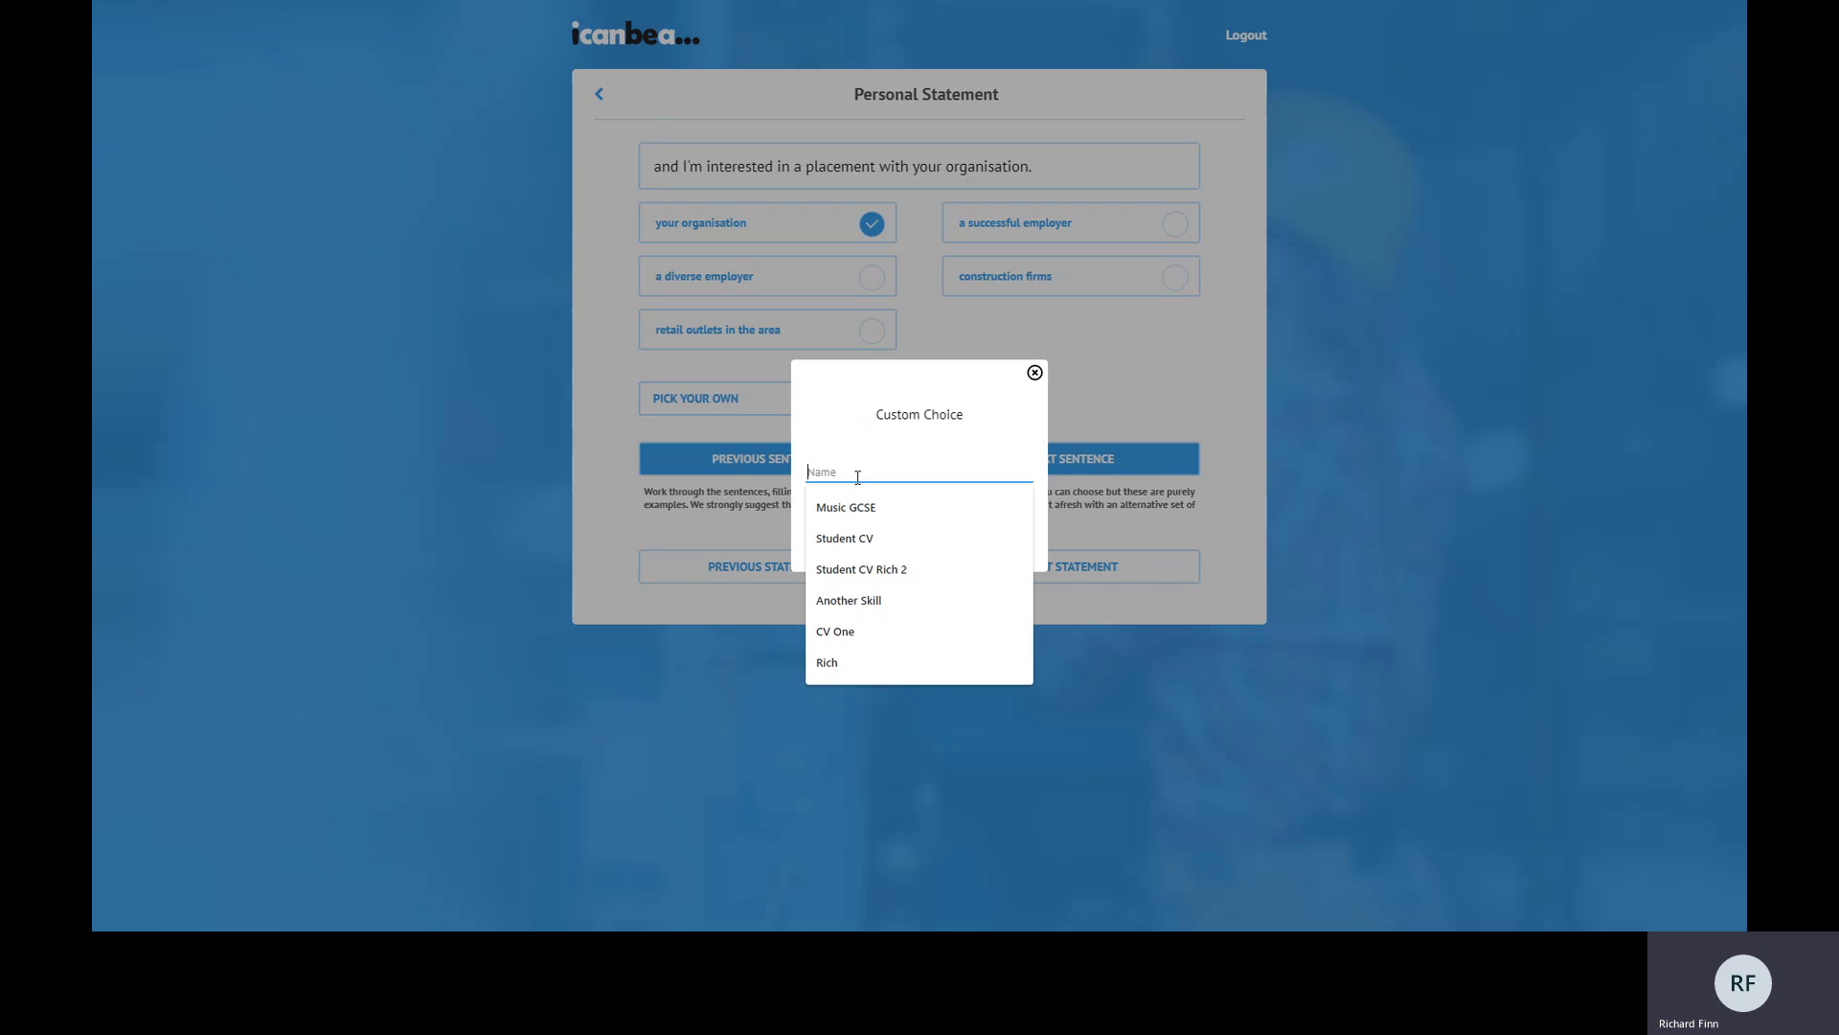
text(a local music producer.)
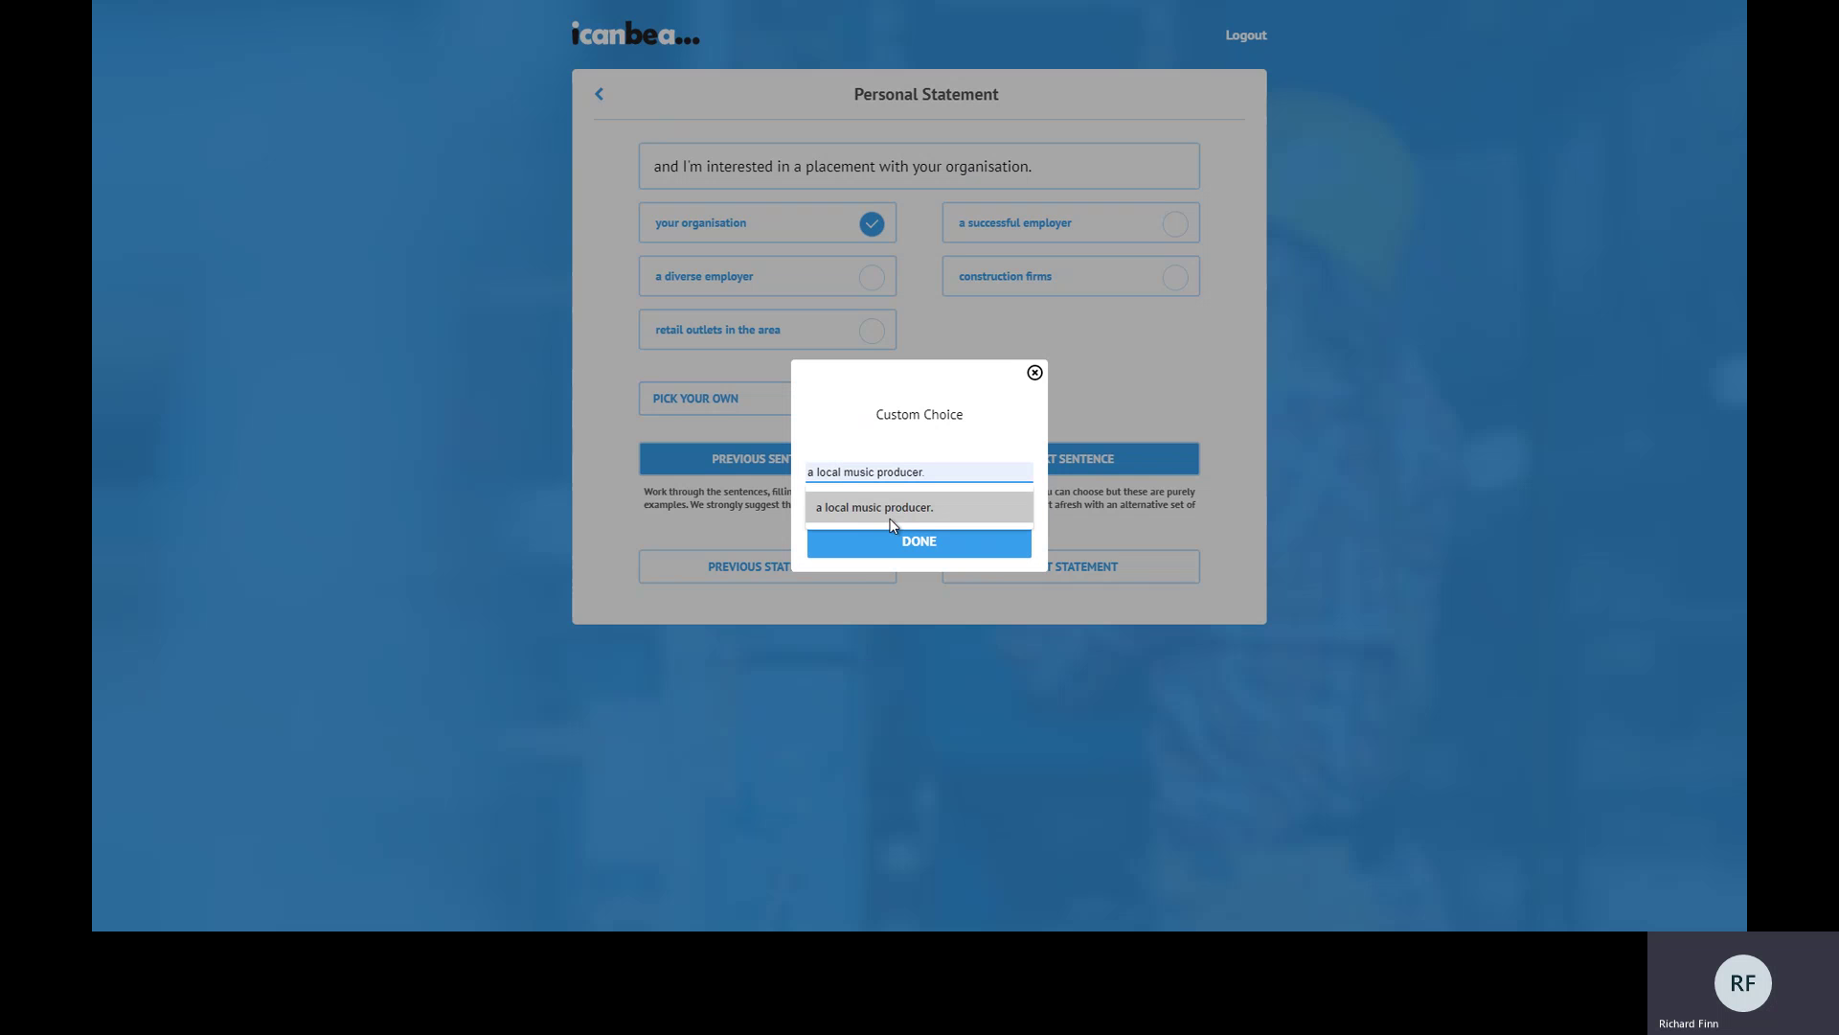
click(880, 509)
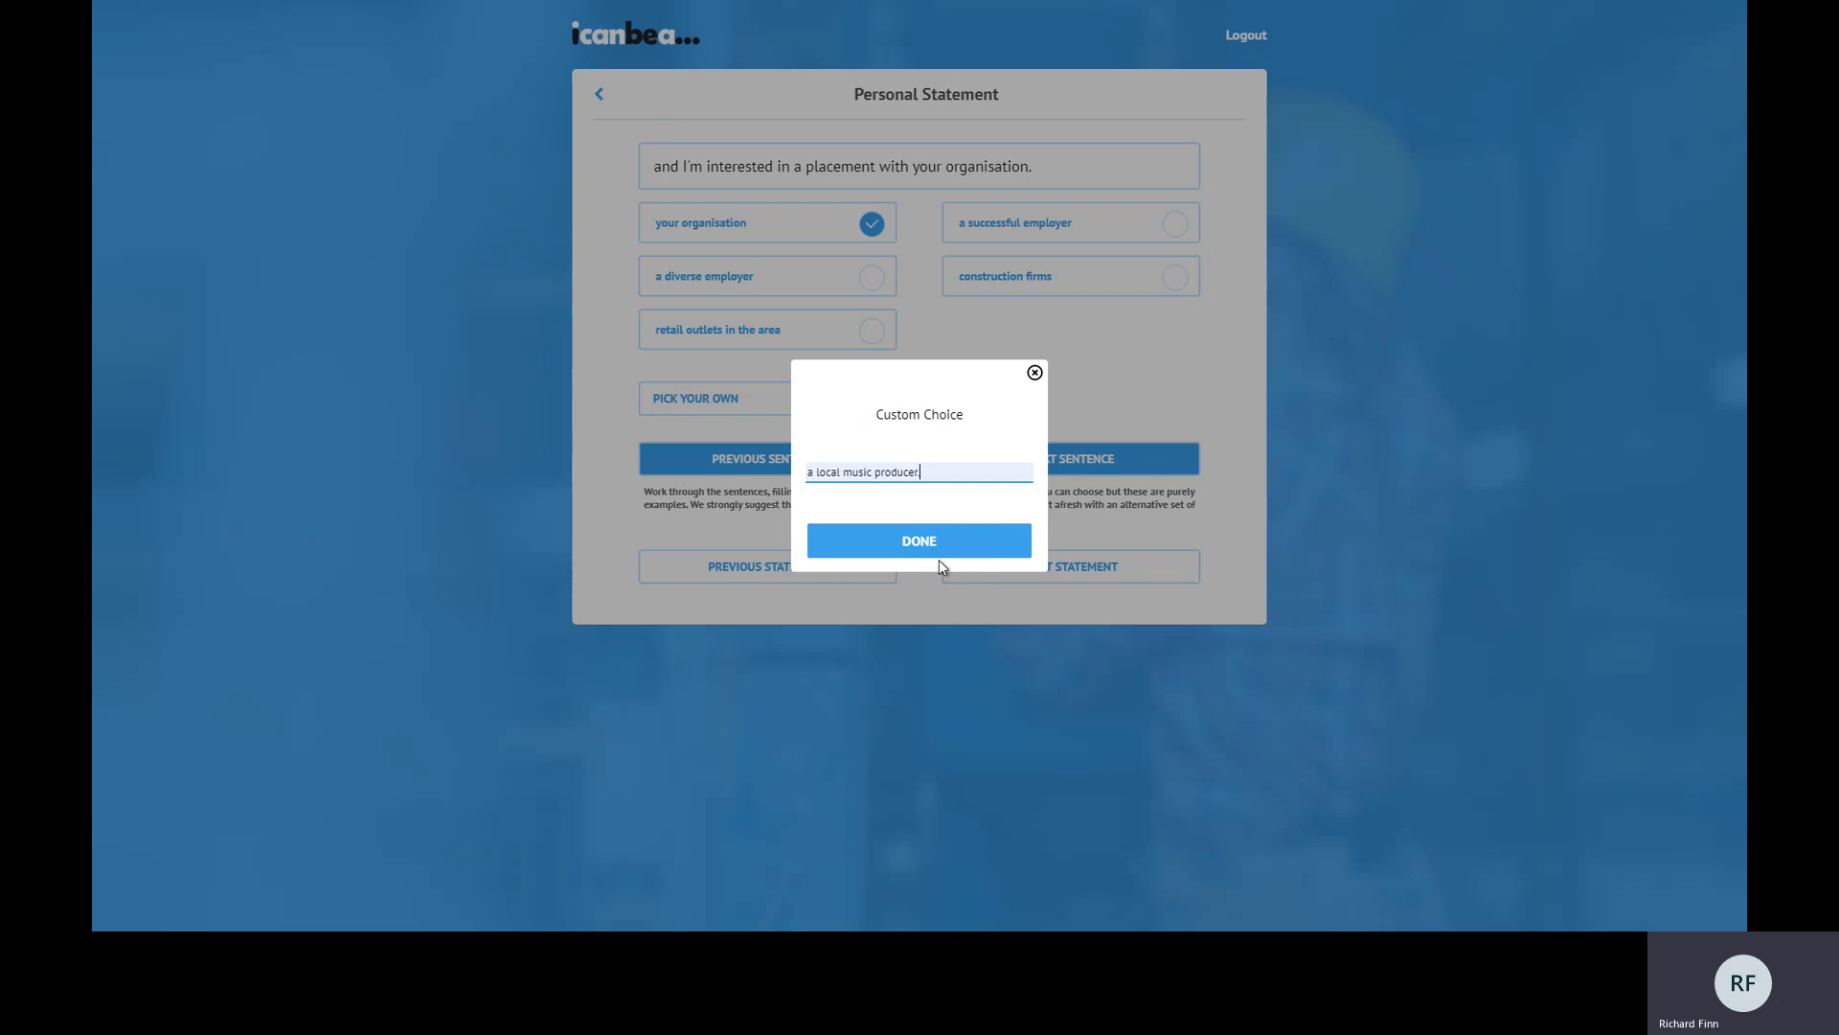
click(918, 545)
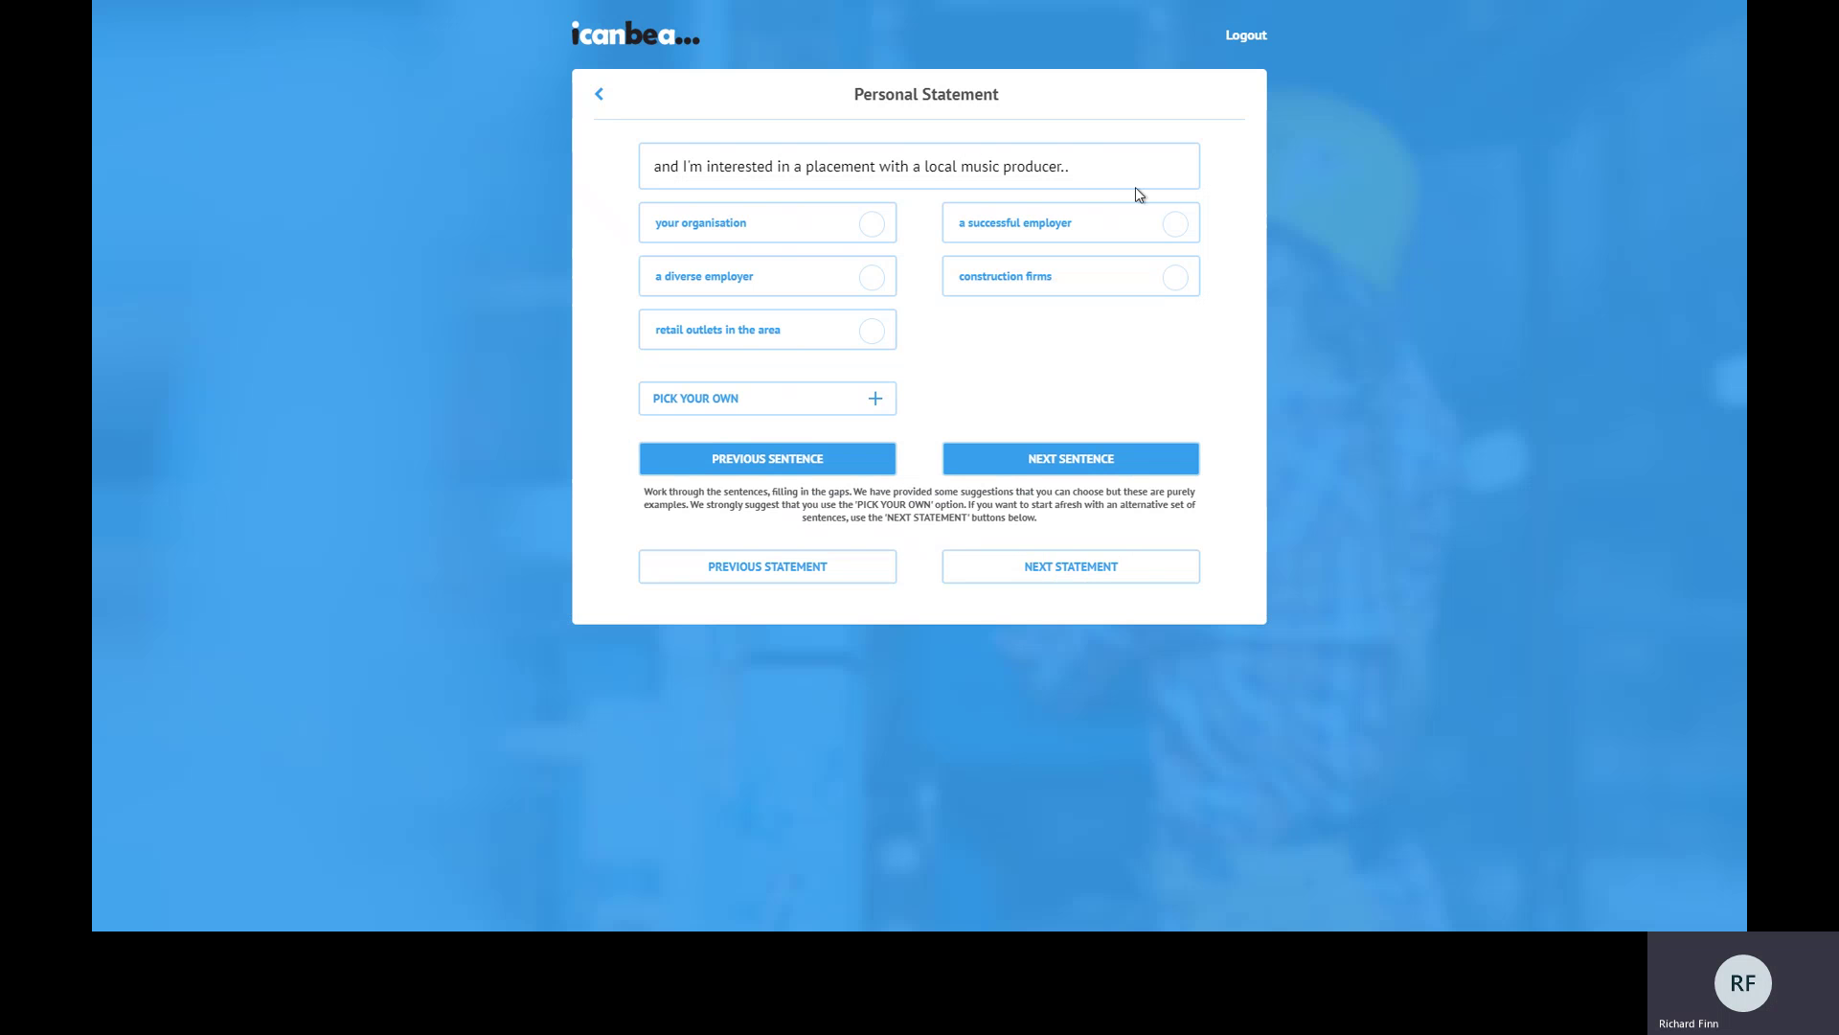
Continue to the teamwork sentence, choose The Scout Association for it, and complete the statement.
click(1054, 460)
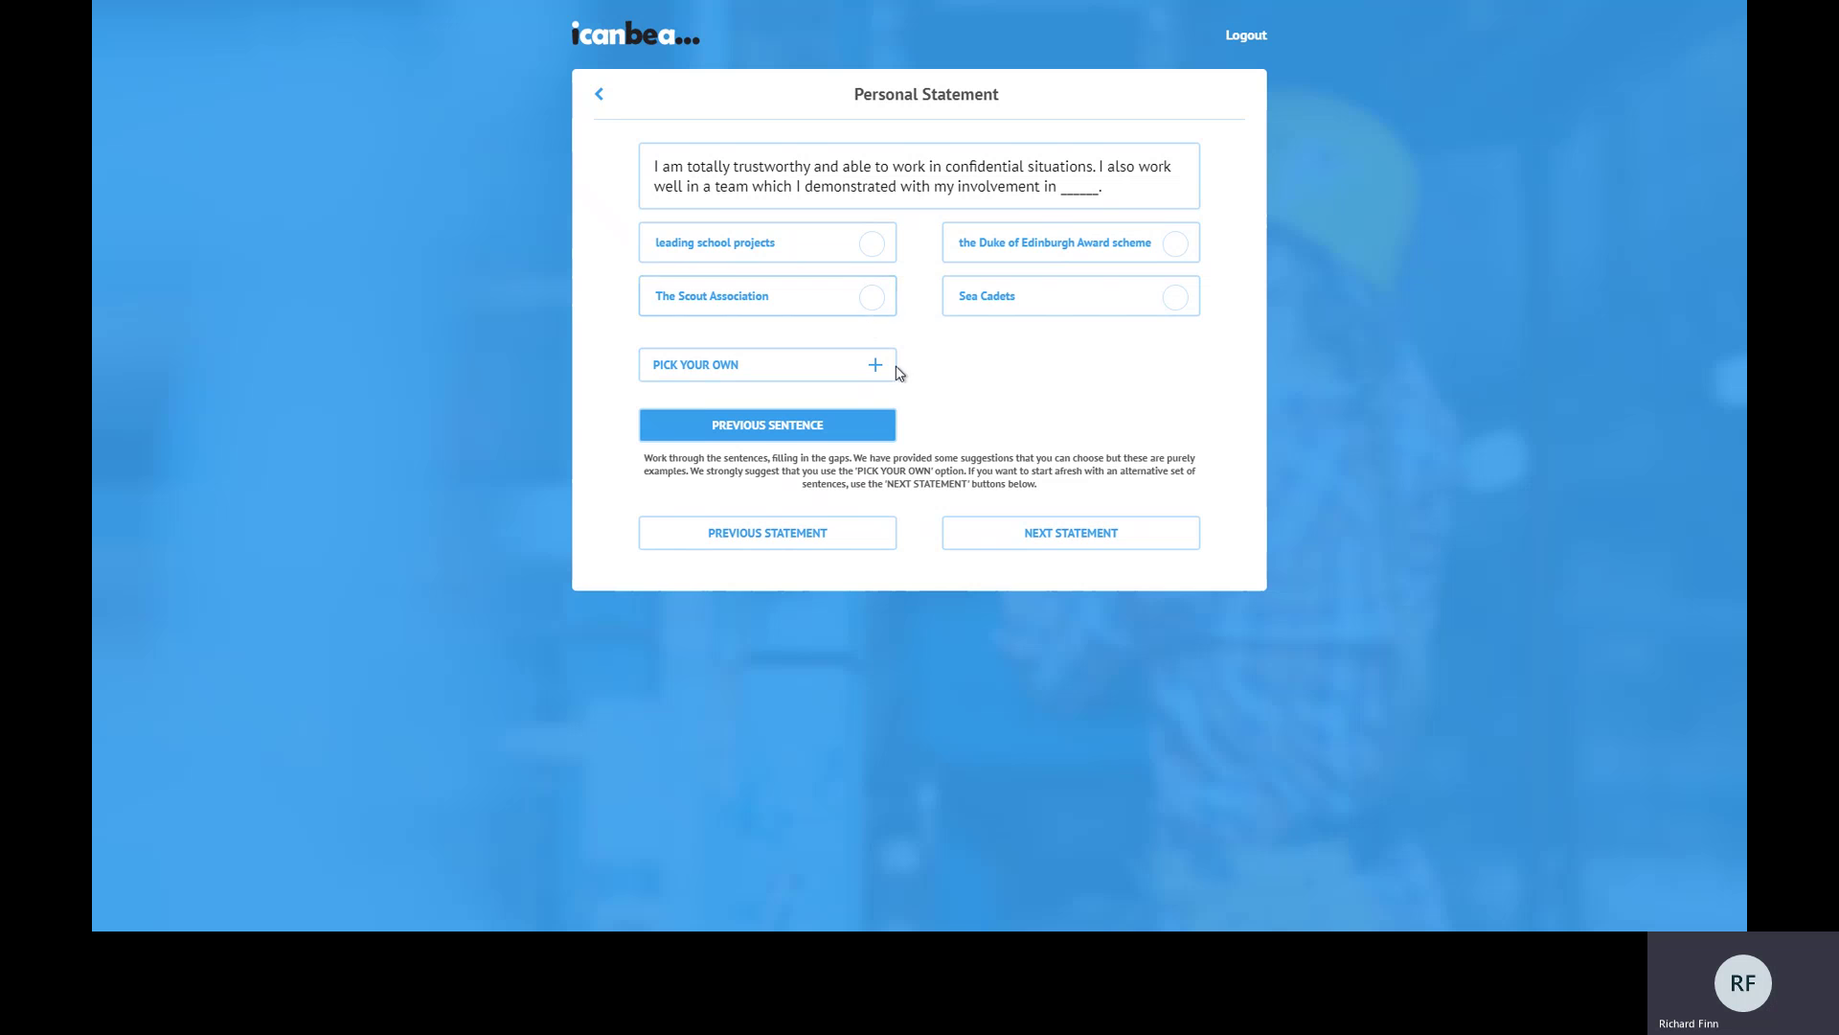
click(869, 301)
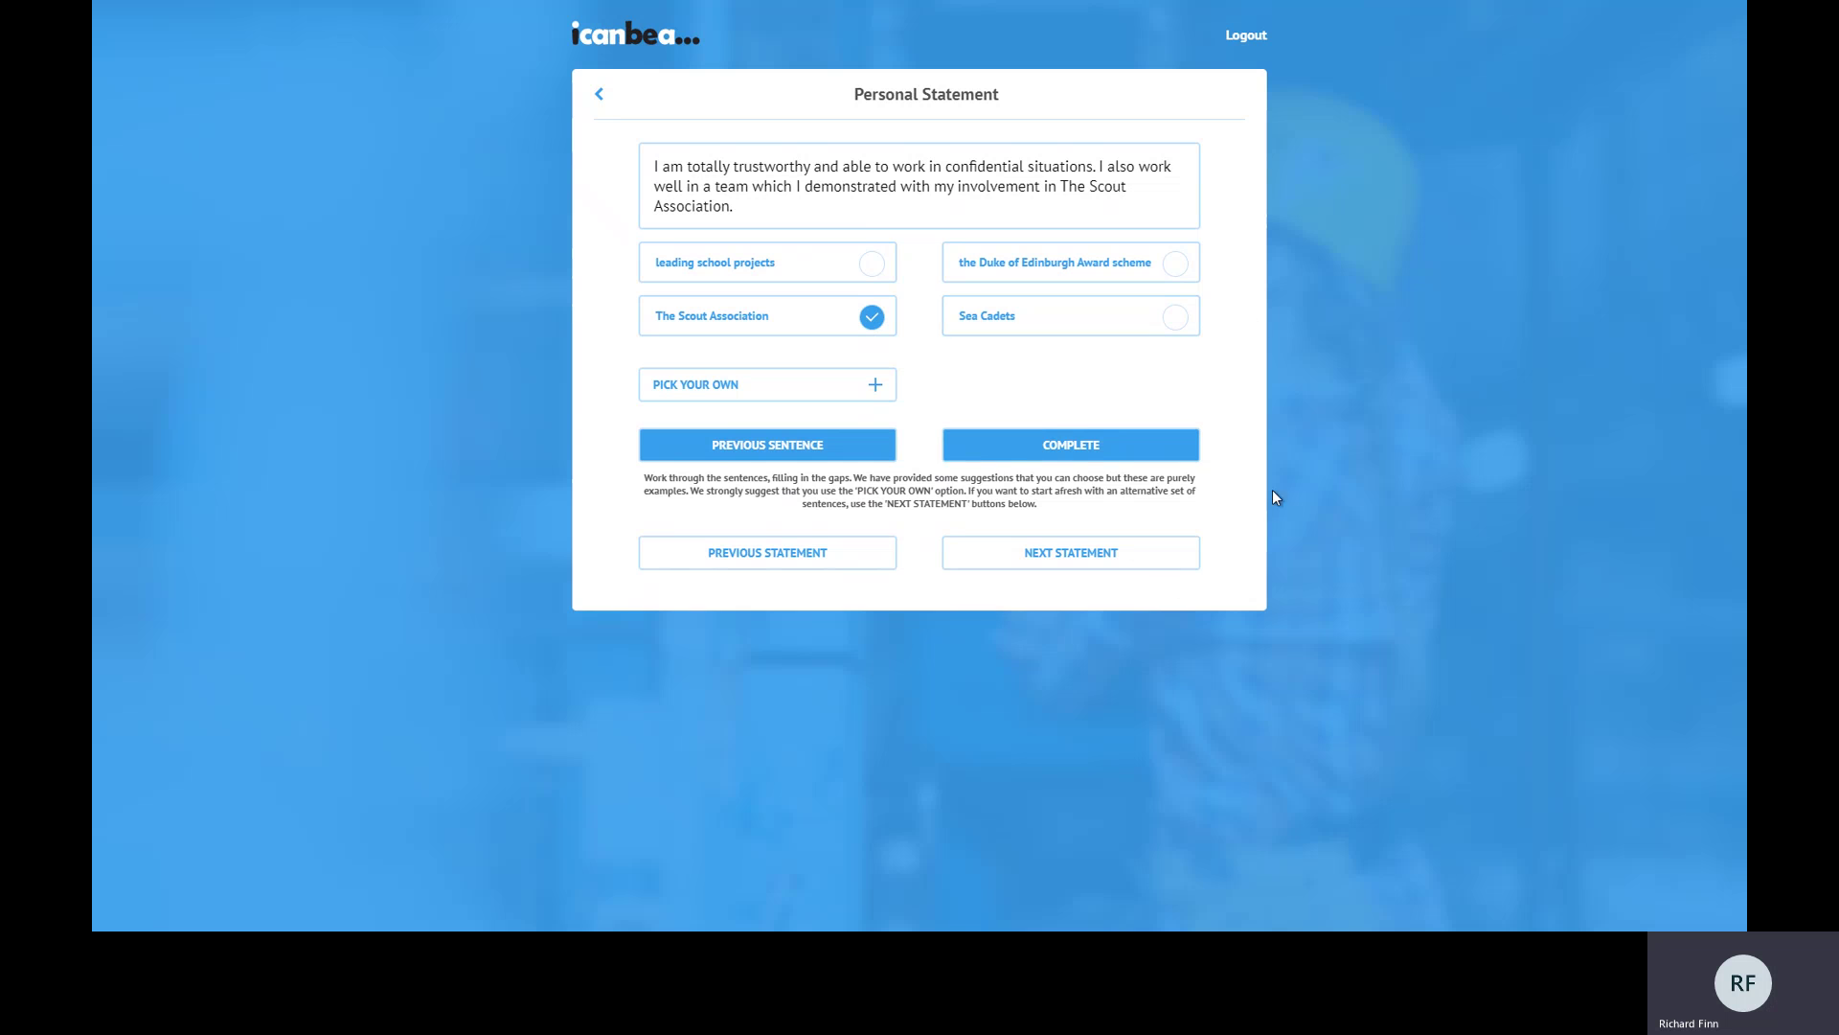
click(1077, 450)
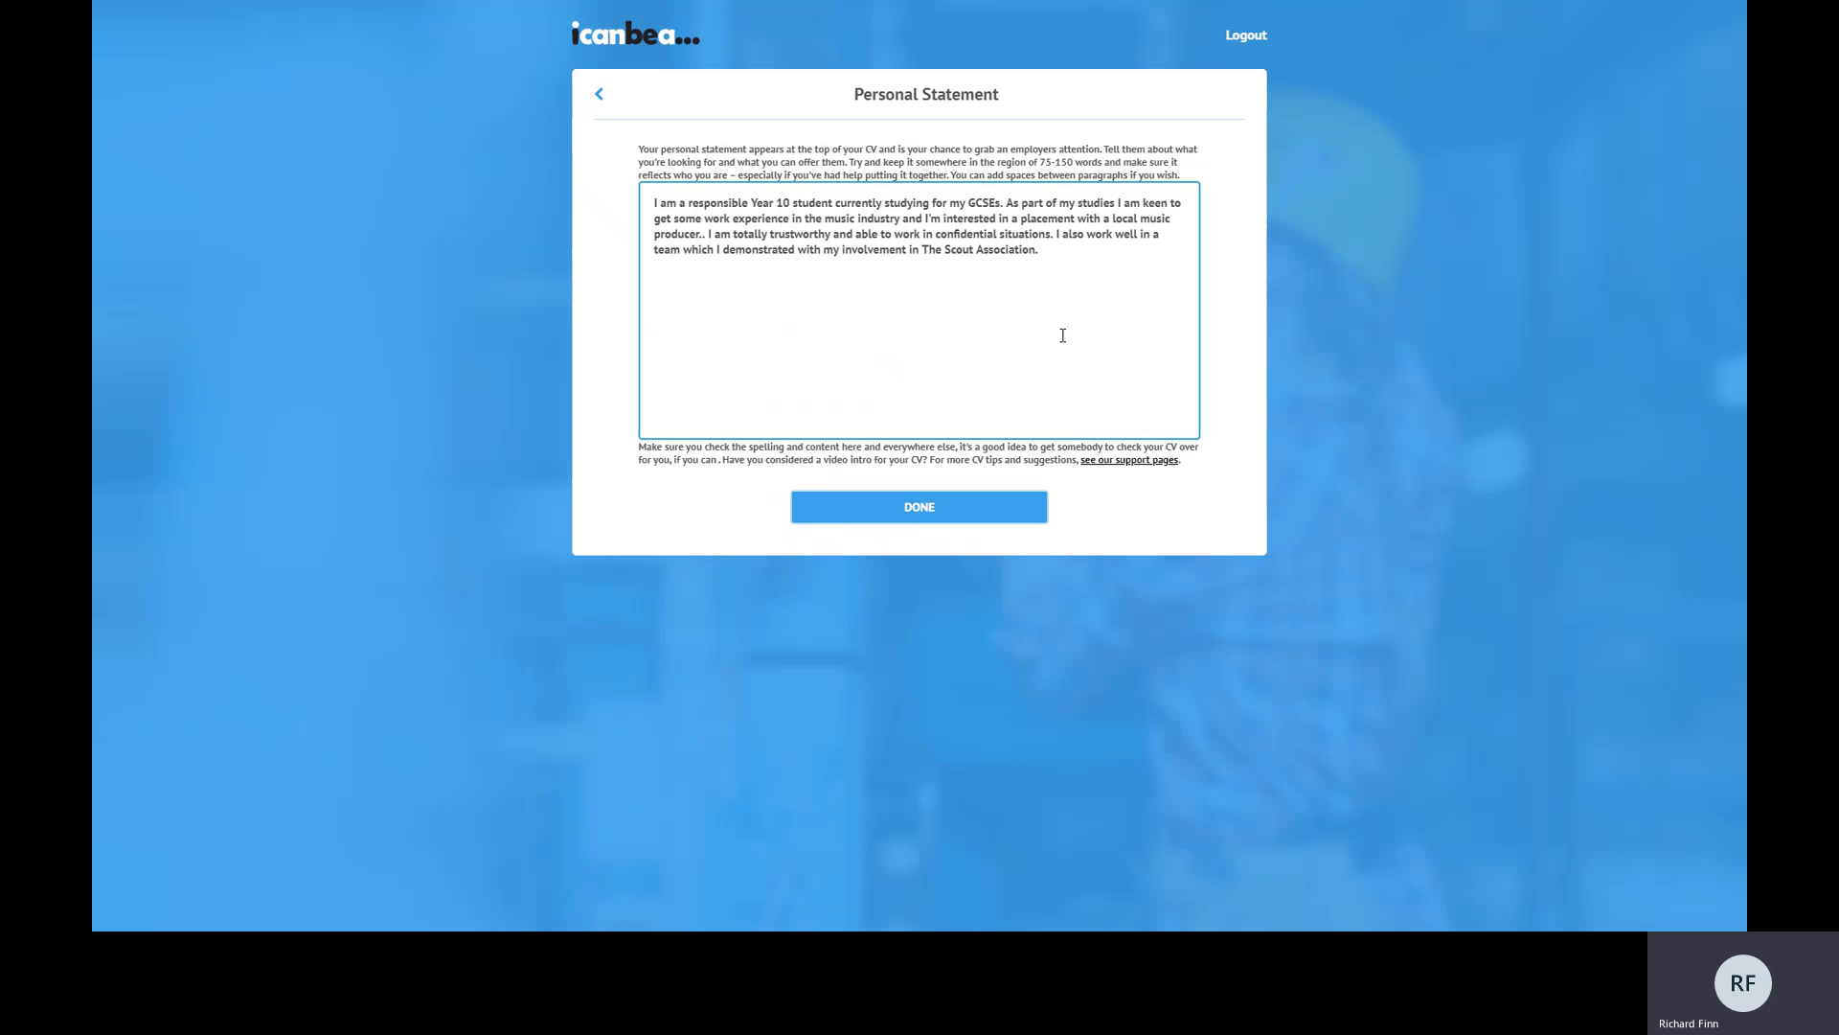
Split the assembled statement into three paragraphs separated by blank lines and remove the extra full stop after "producer".
drag(1040, 251, 655, 196)
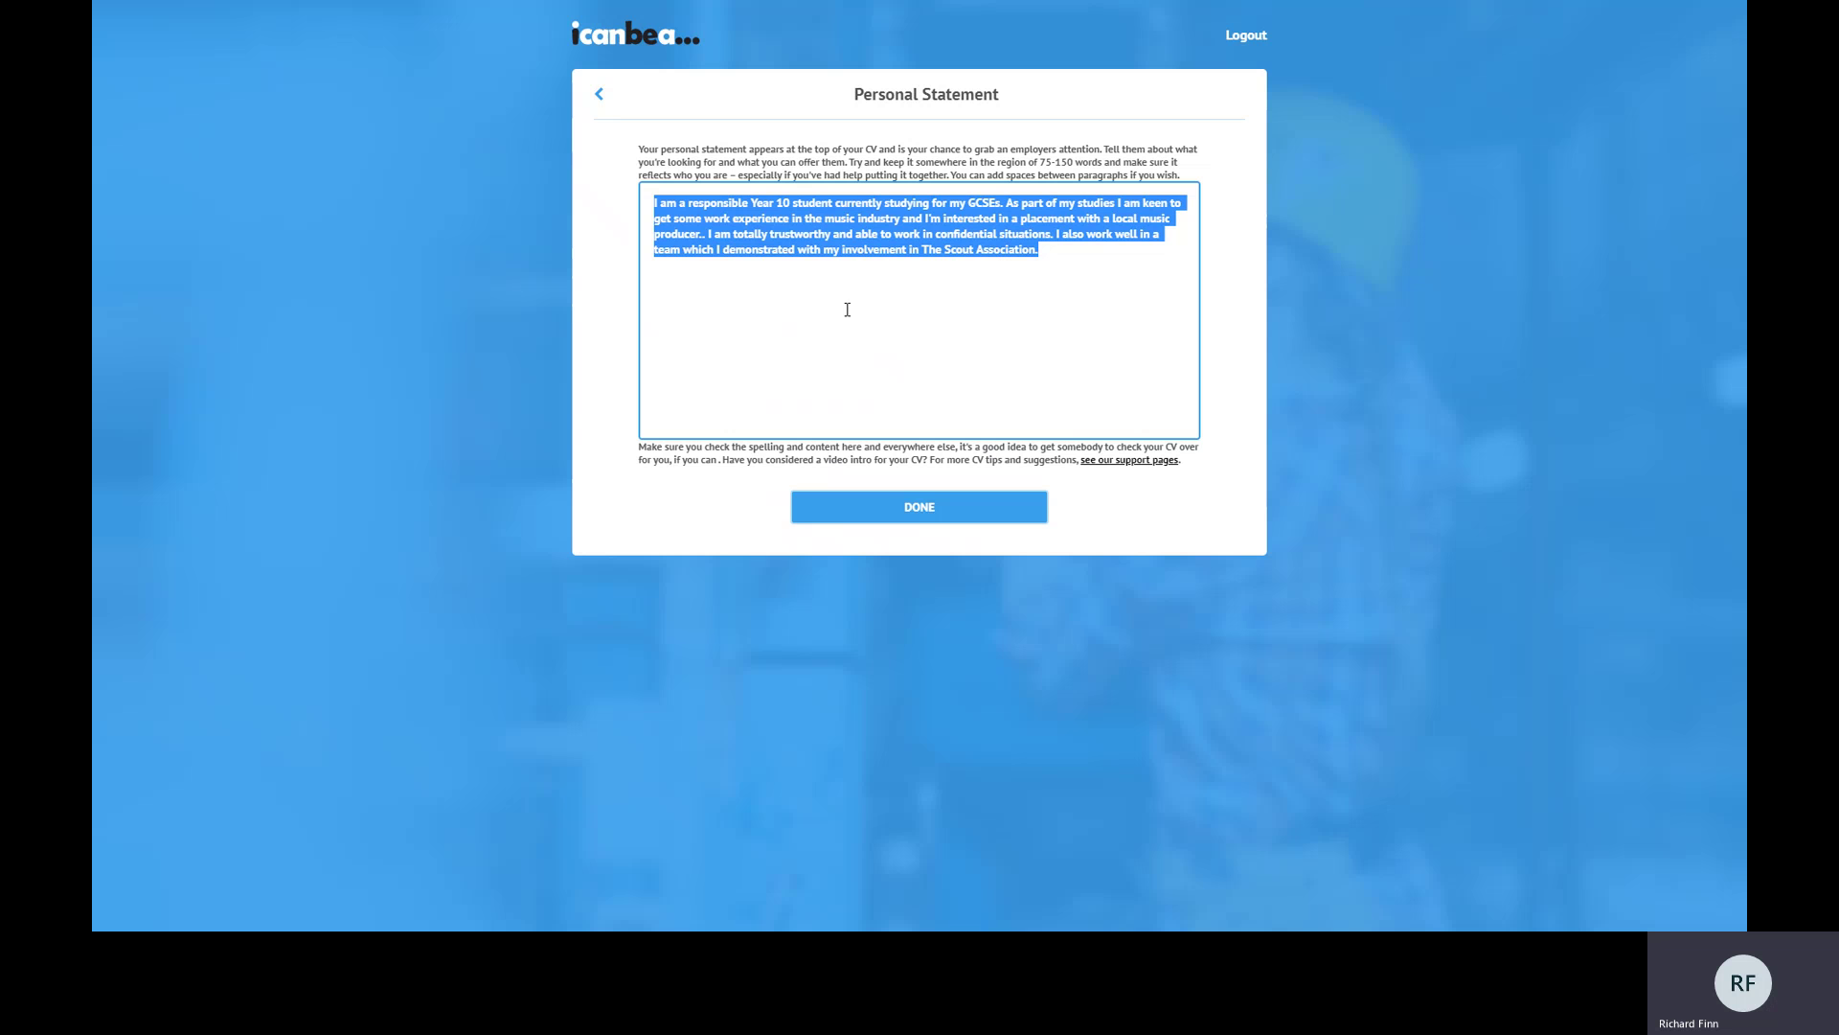
click(945, 288)
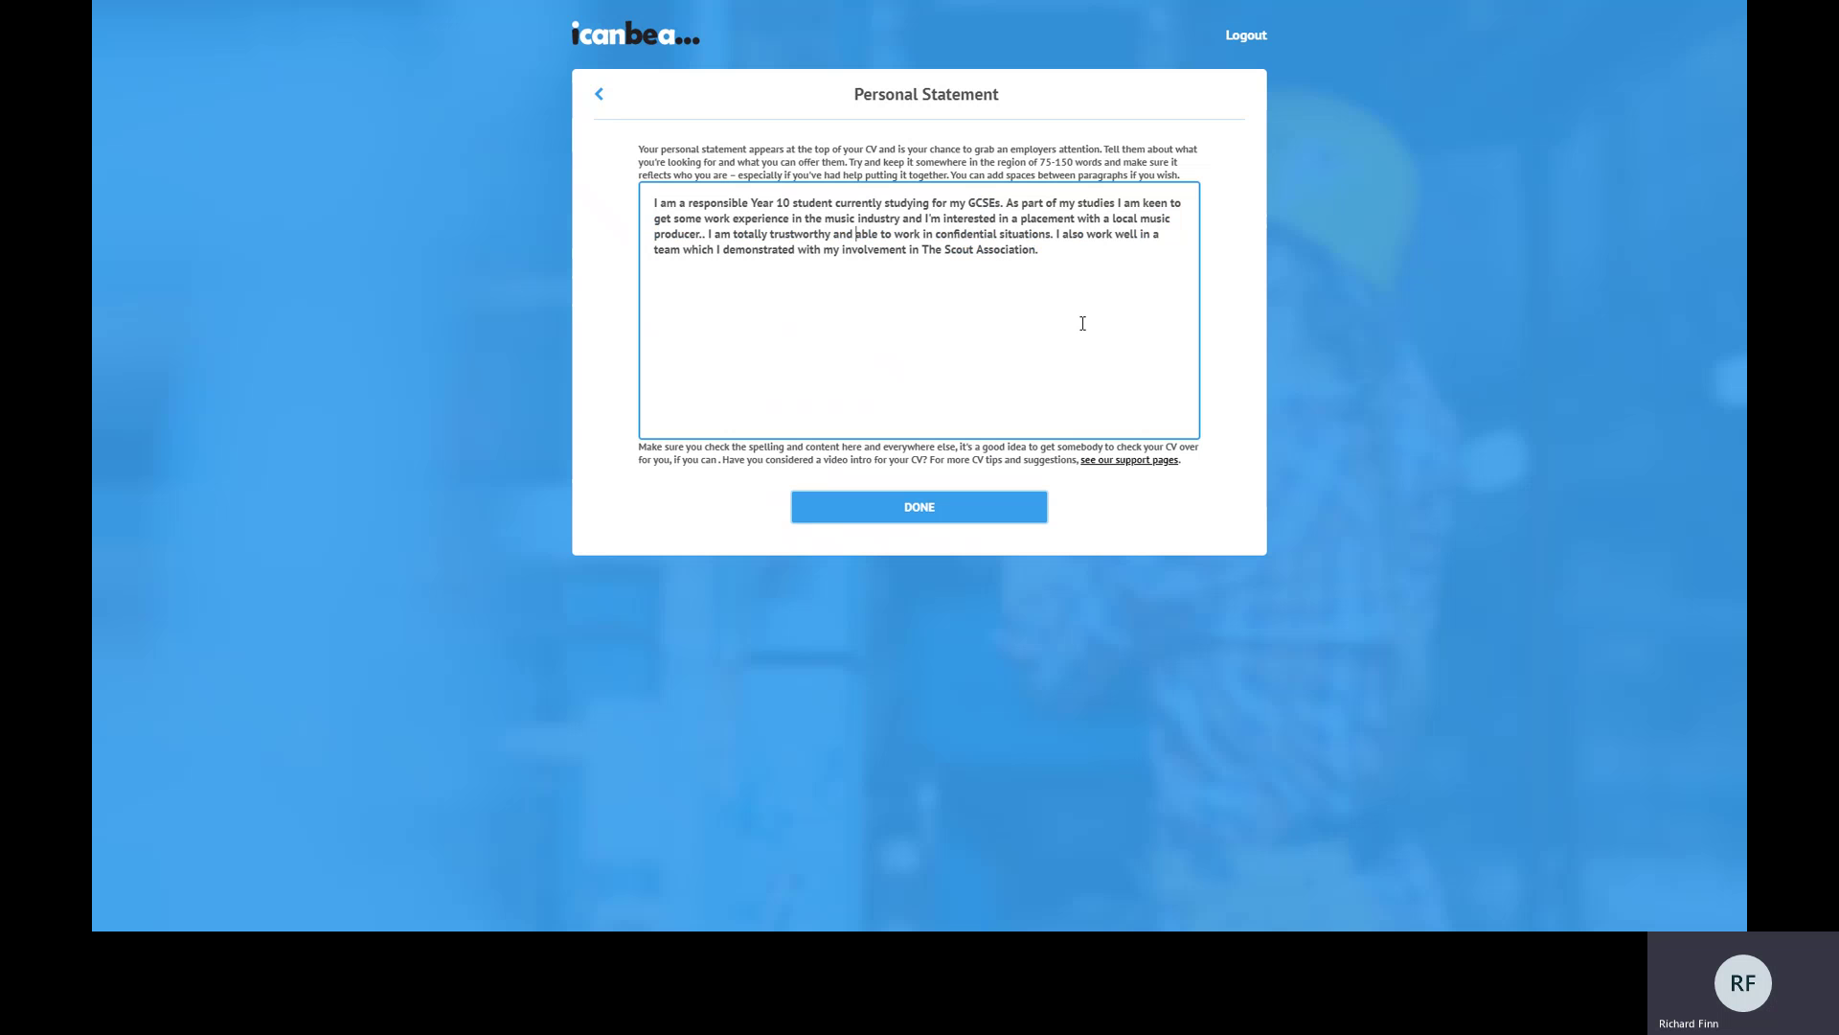
click(711, 239)
key(Return)
key(Return)
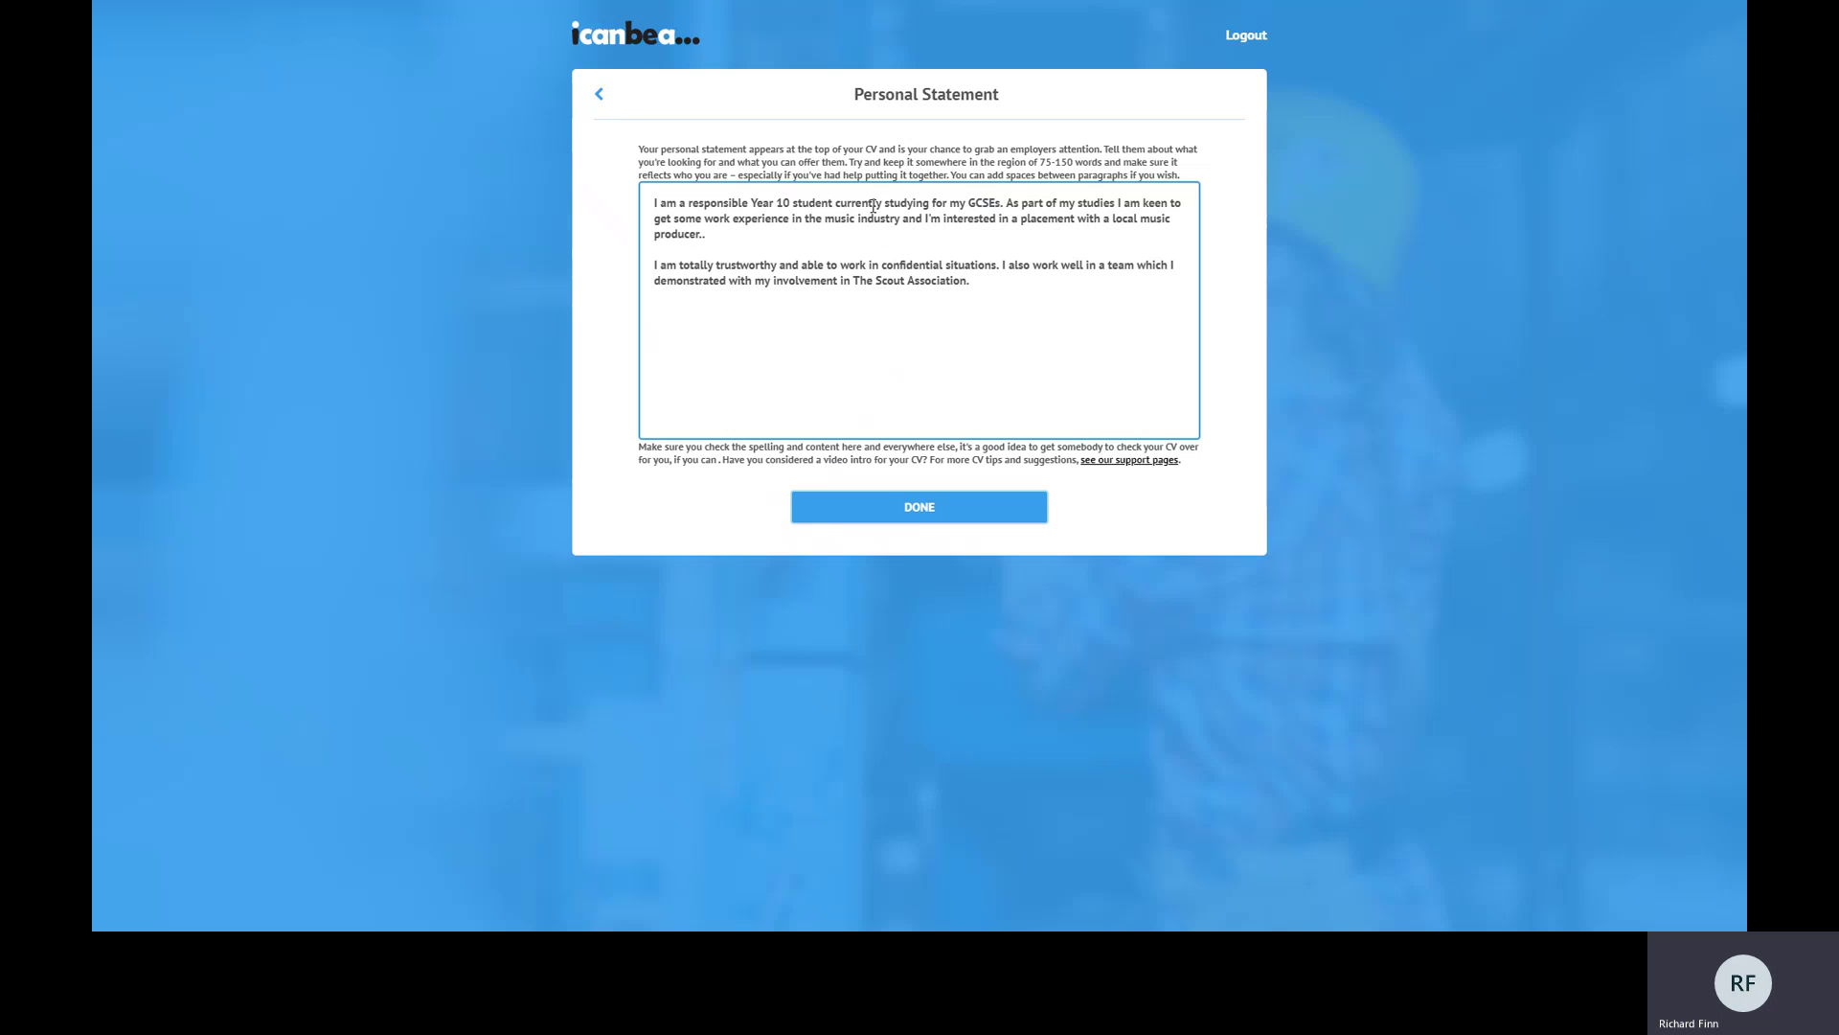
key(Return)
key(Return)
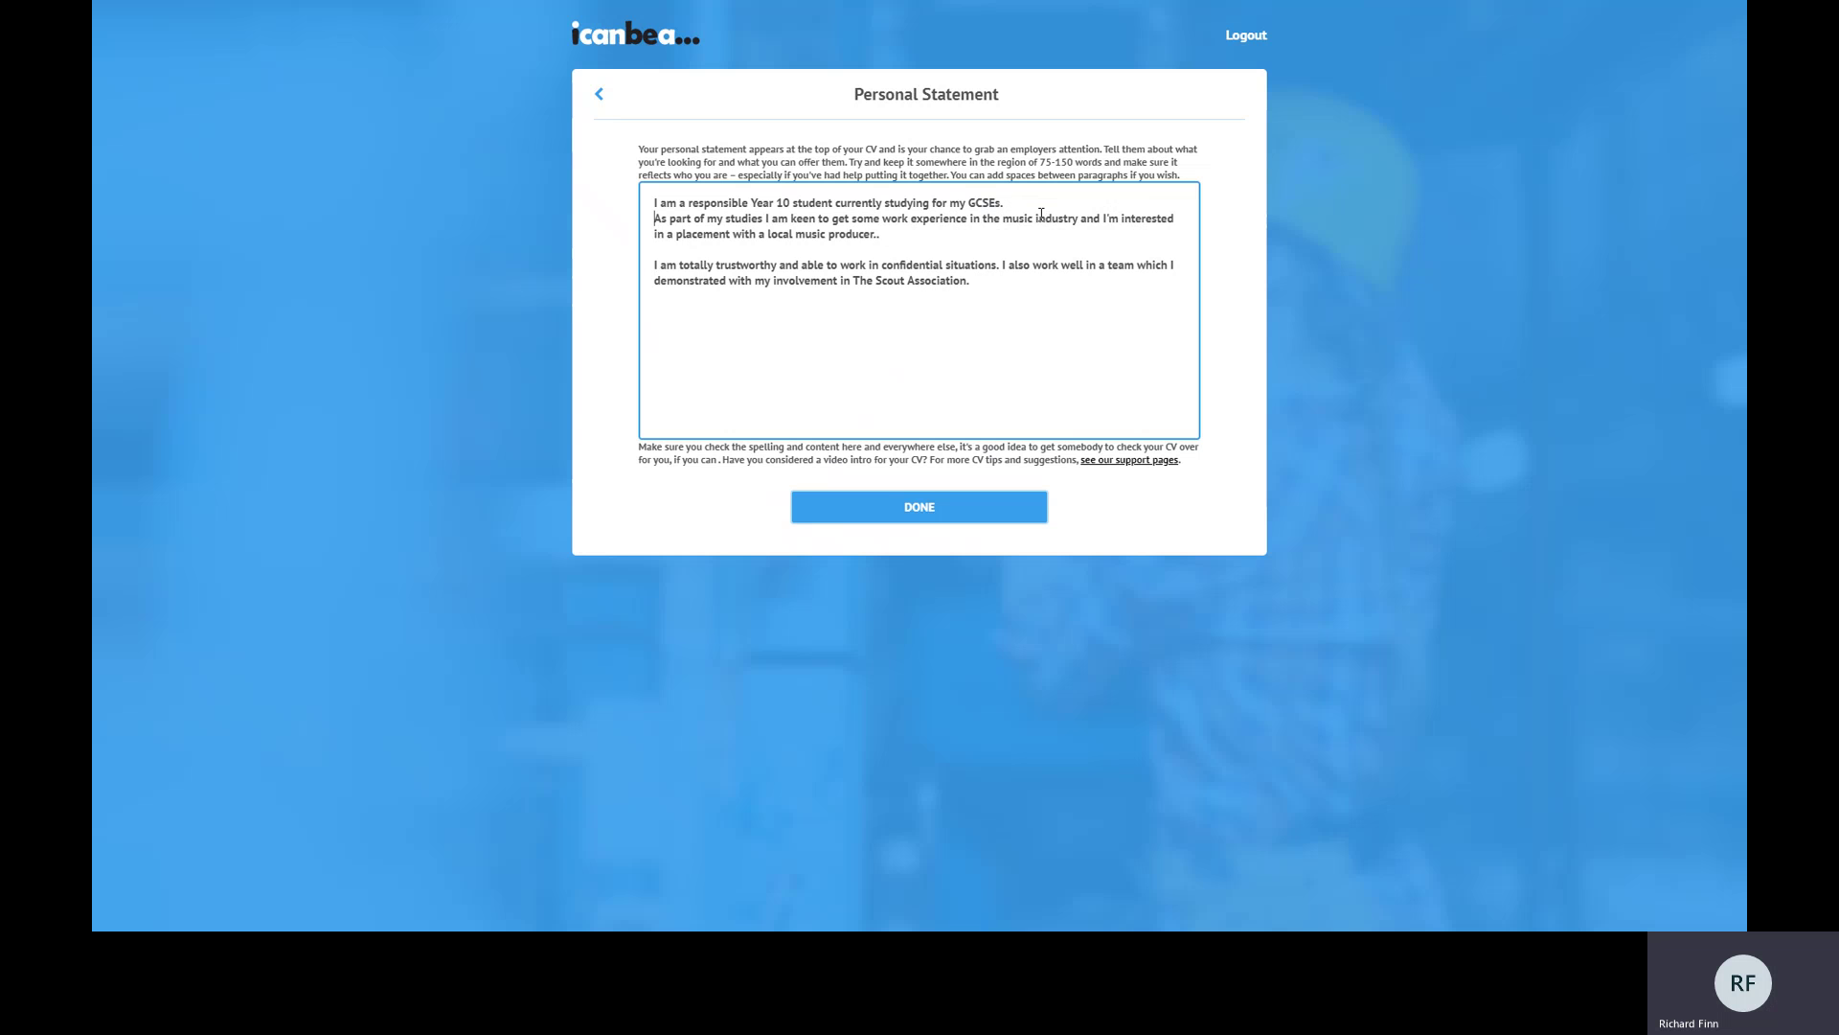
click(889, 247)
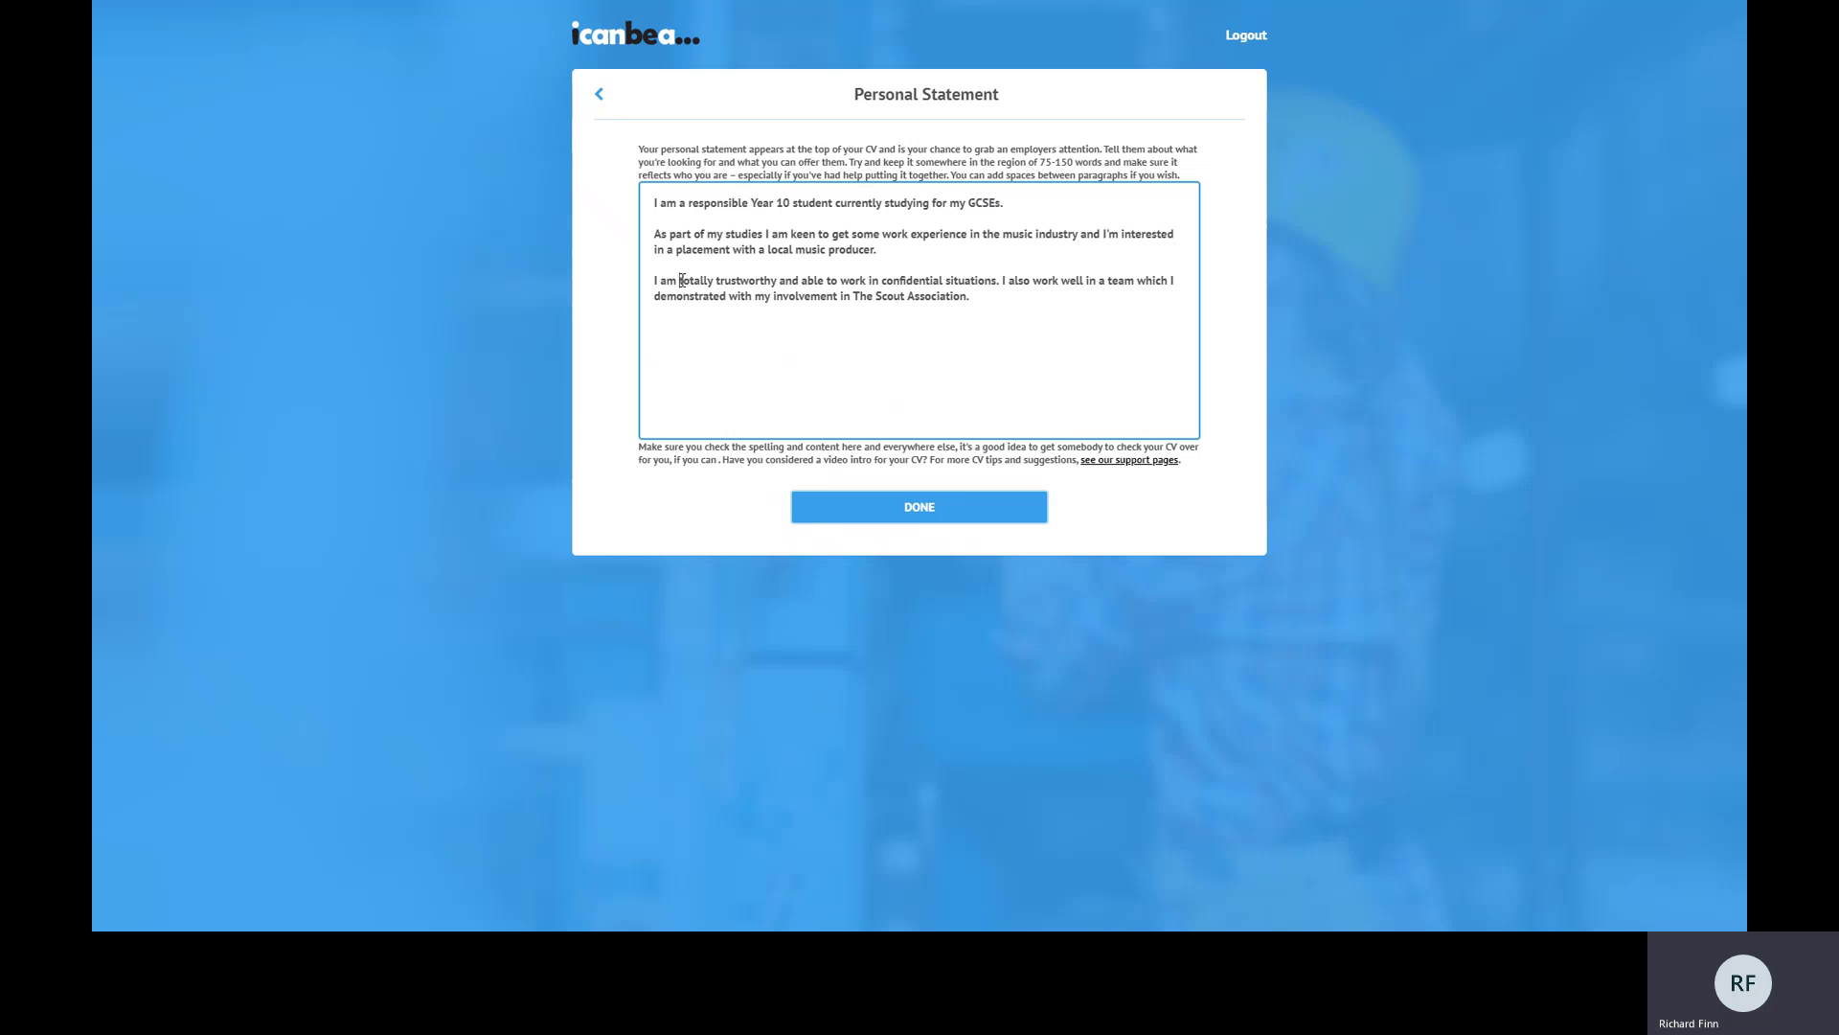
Replace "totally" with "very" and "Scout" with "Guiding" in the last paragraph, and save the personal statement.
drag(679, 280, 712, 284)
text(very)
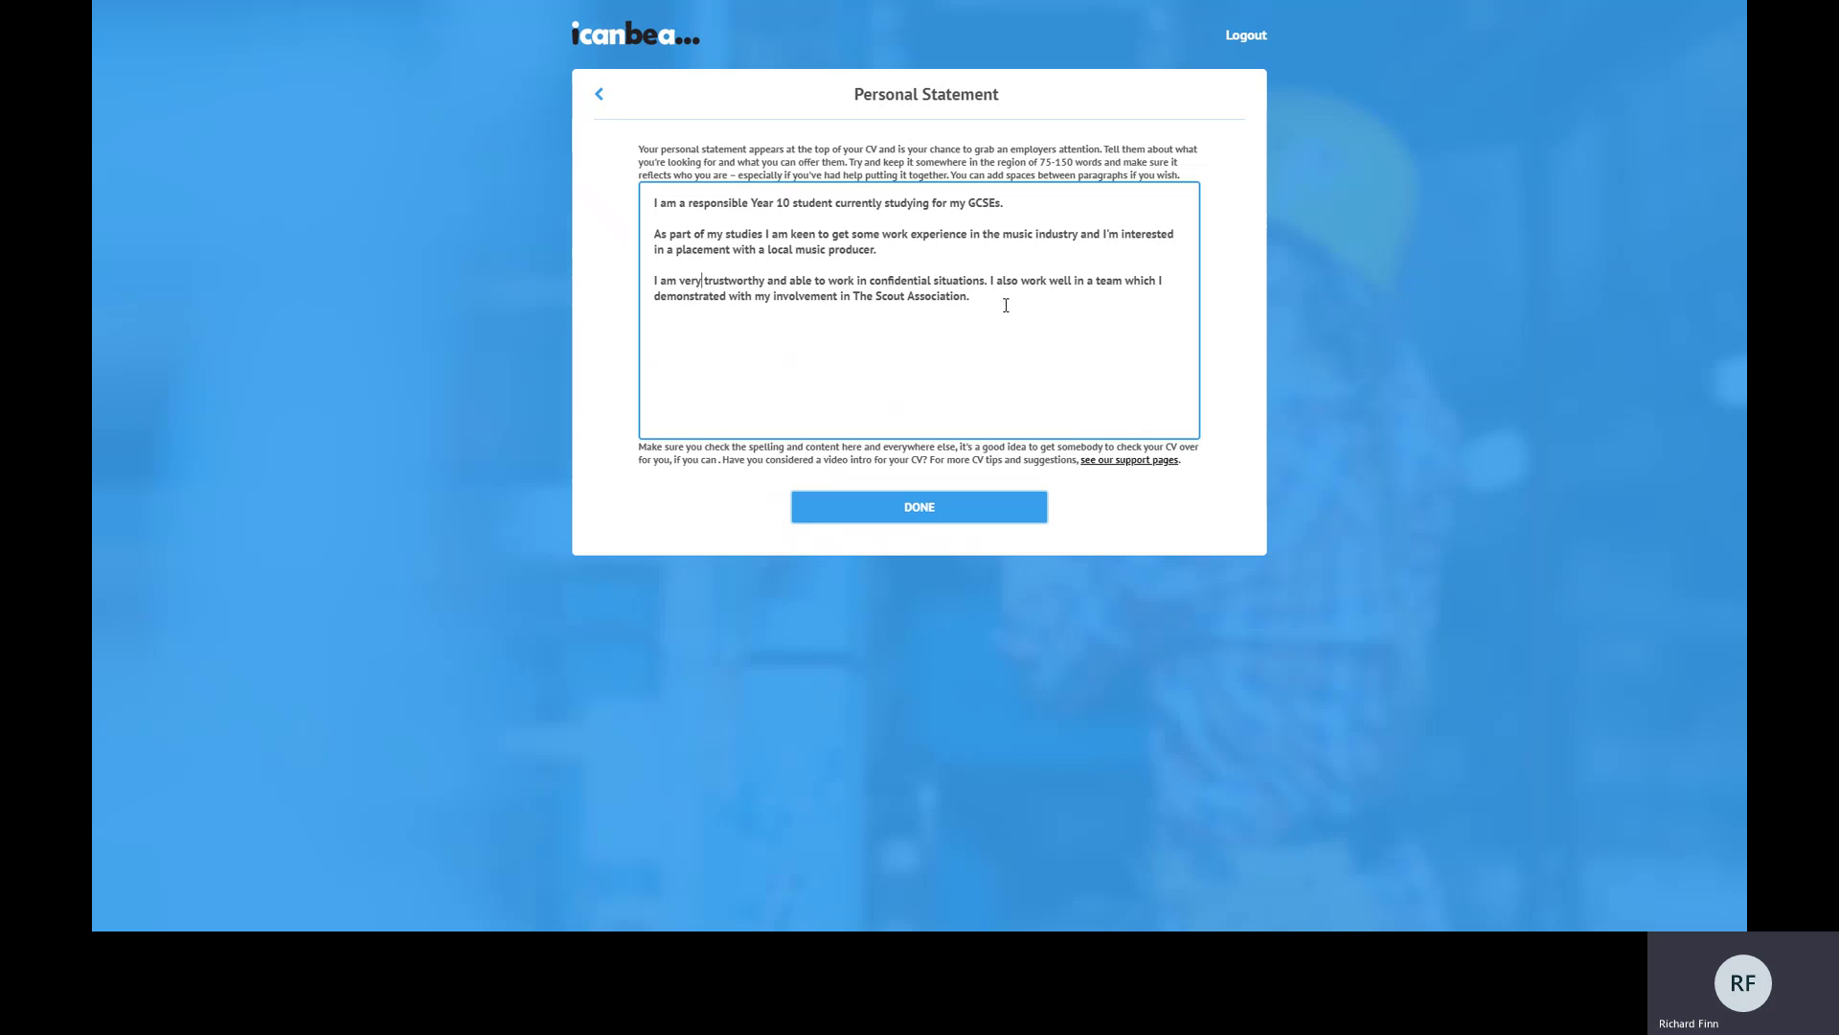
drag(874, 297, 906, 297)
click(913, 324)
drag(874, 297, 907, 298)
text(Guiding)
key(ctrl+End)
click(919, 508)
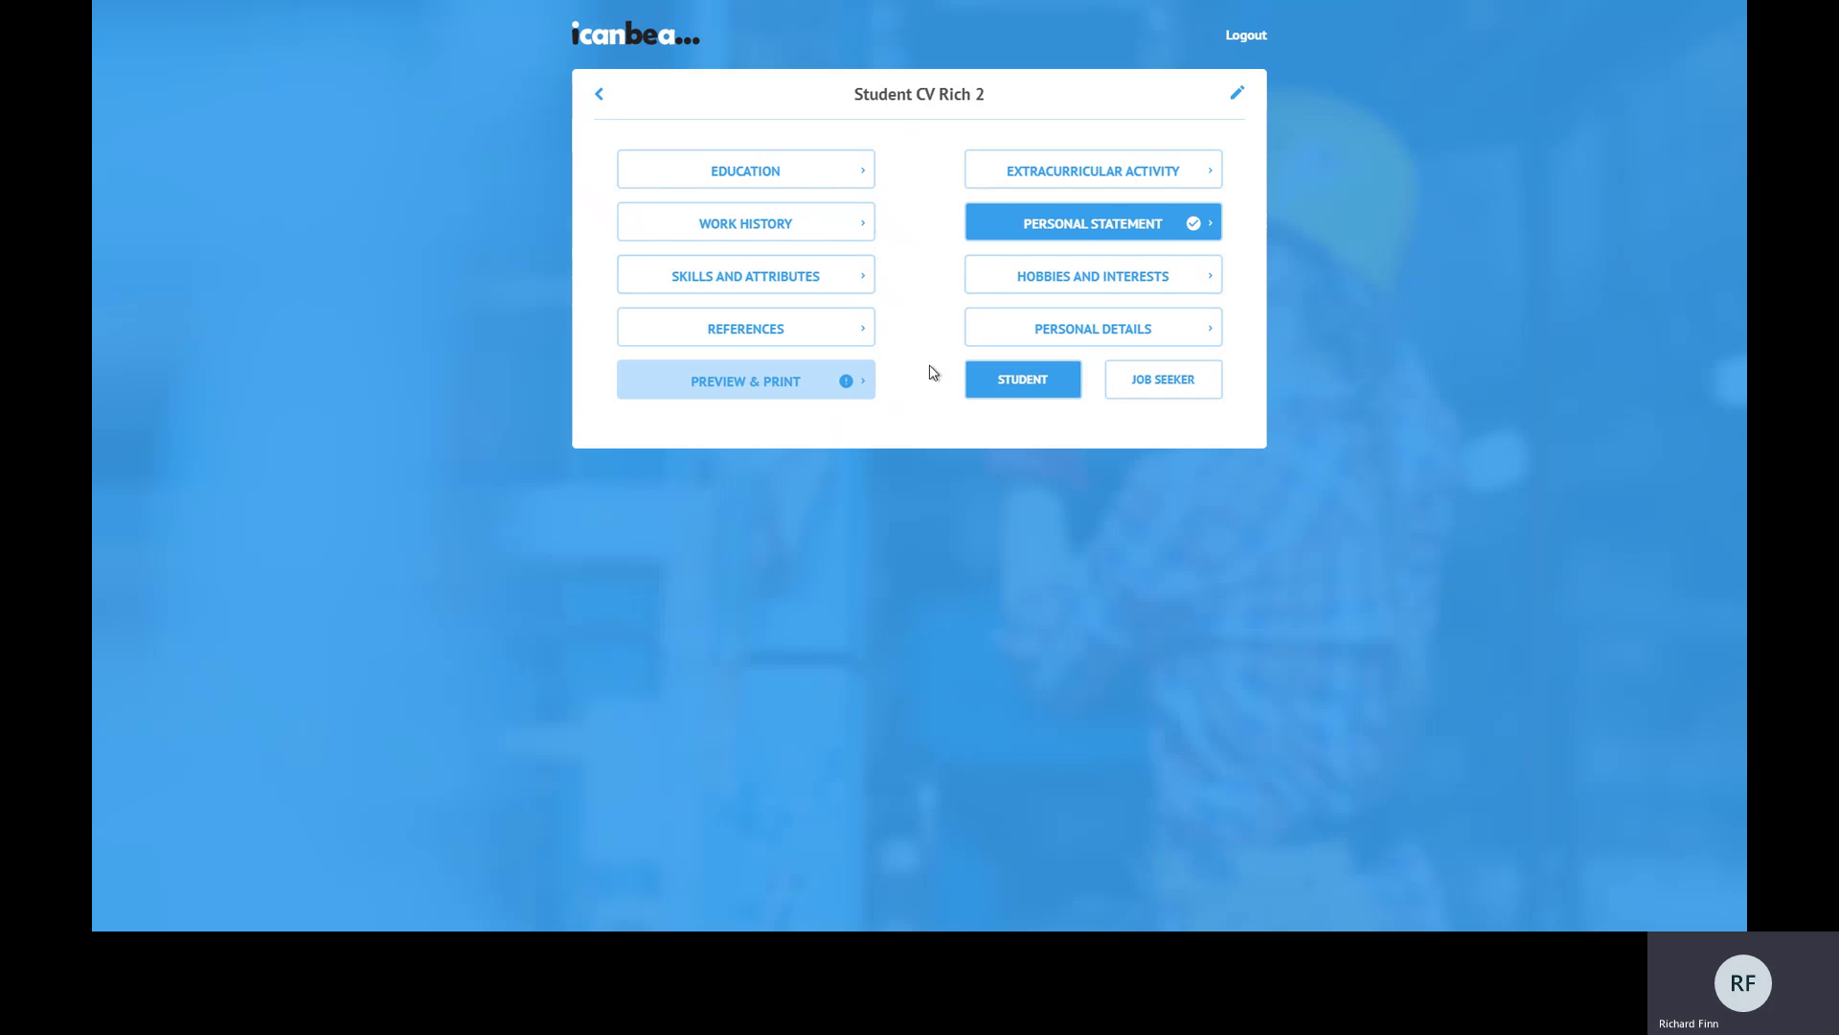
Open the CV's skills and attributes section and select Creative, Good Memory, Caring, Focused and Observant.
click(734, 288)
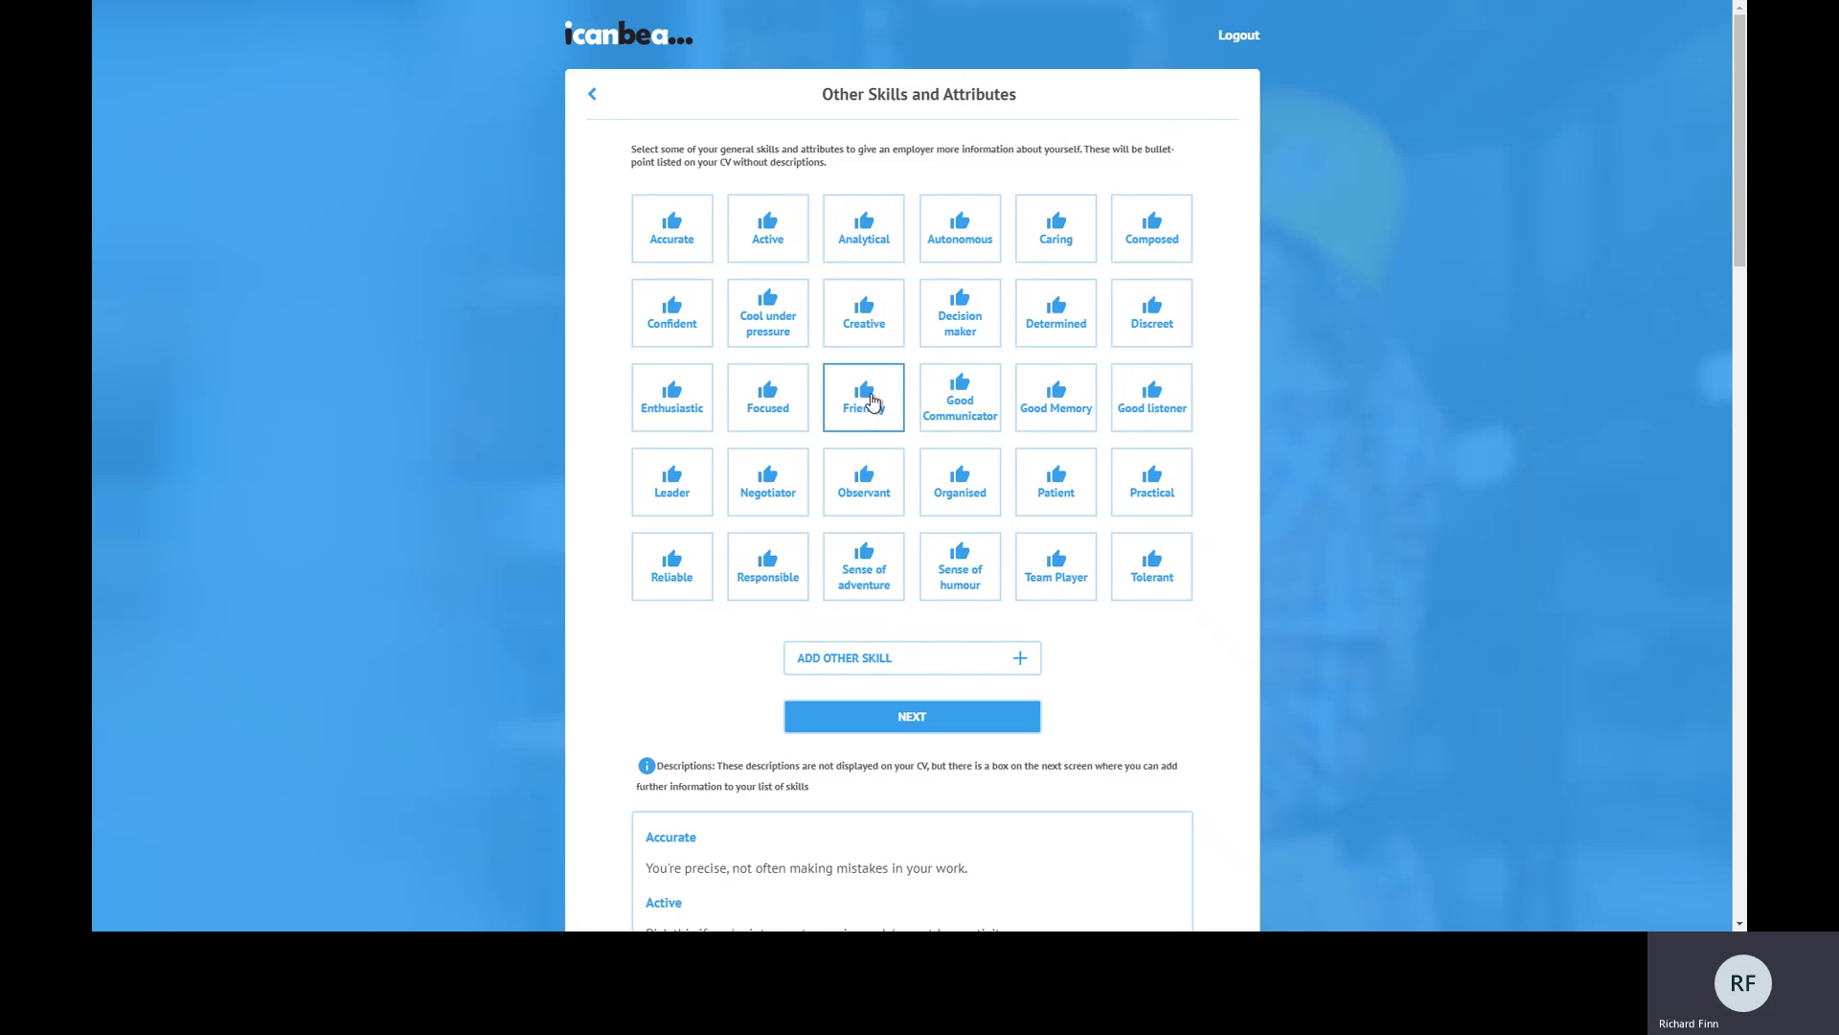
click(855, 337)
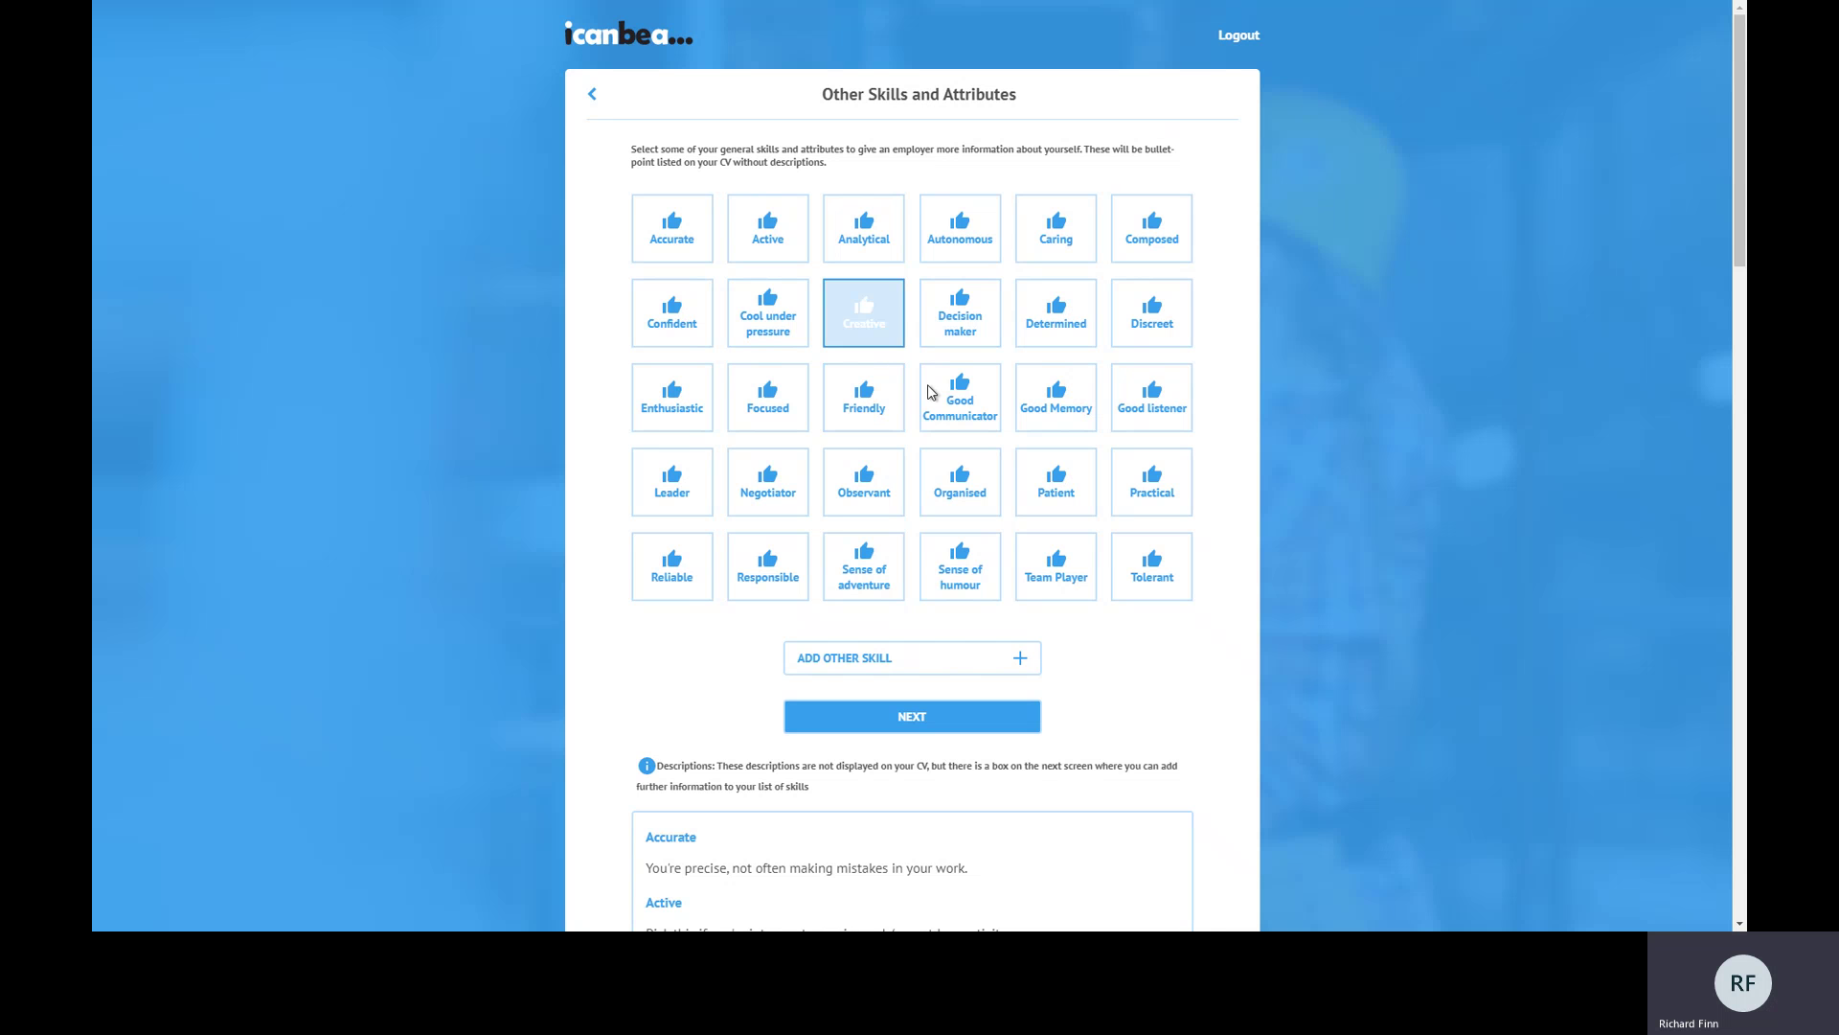
click(1068, 420)
click(1055, 245)
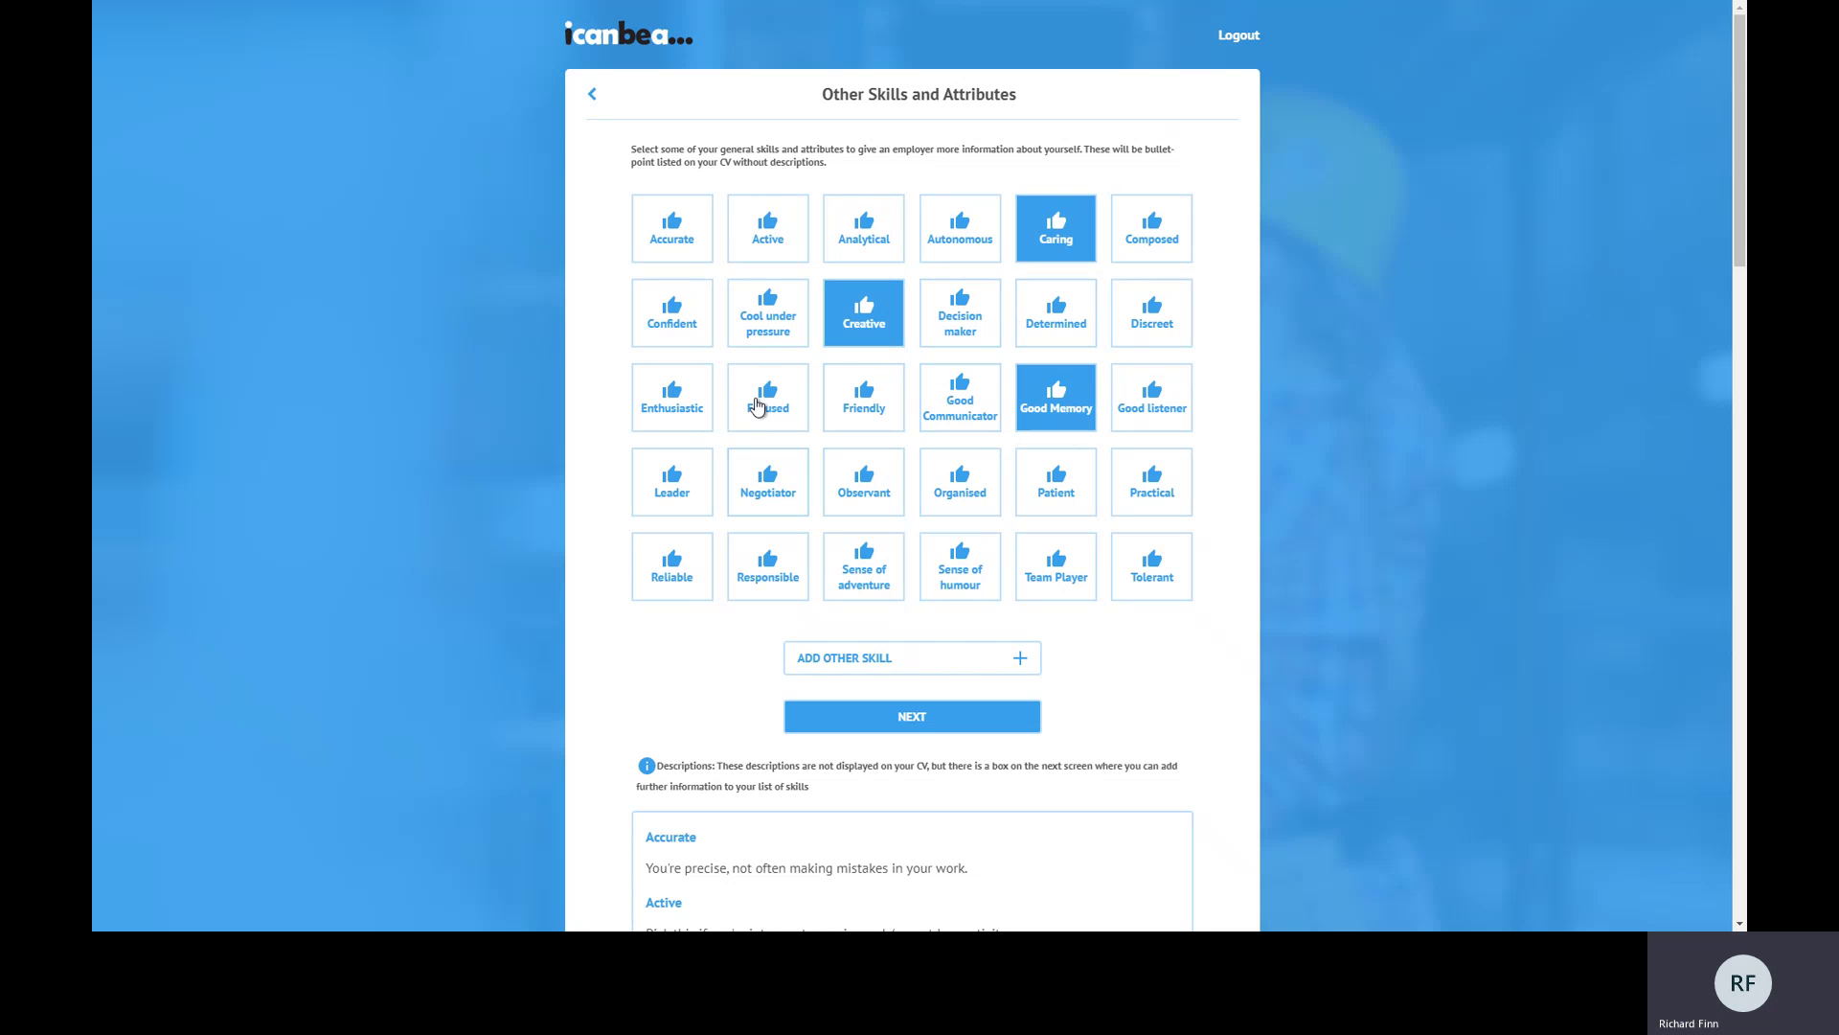
click(765, 406)
click(861, 494)
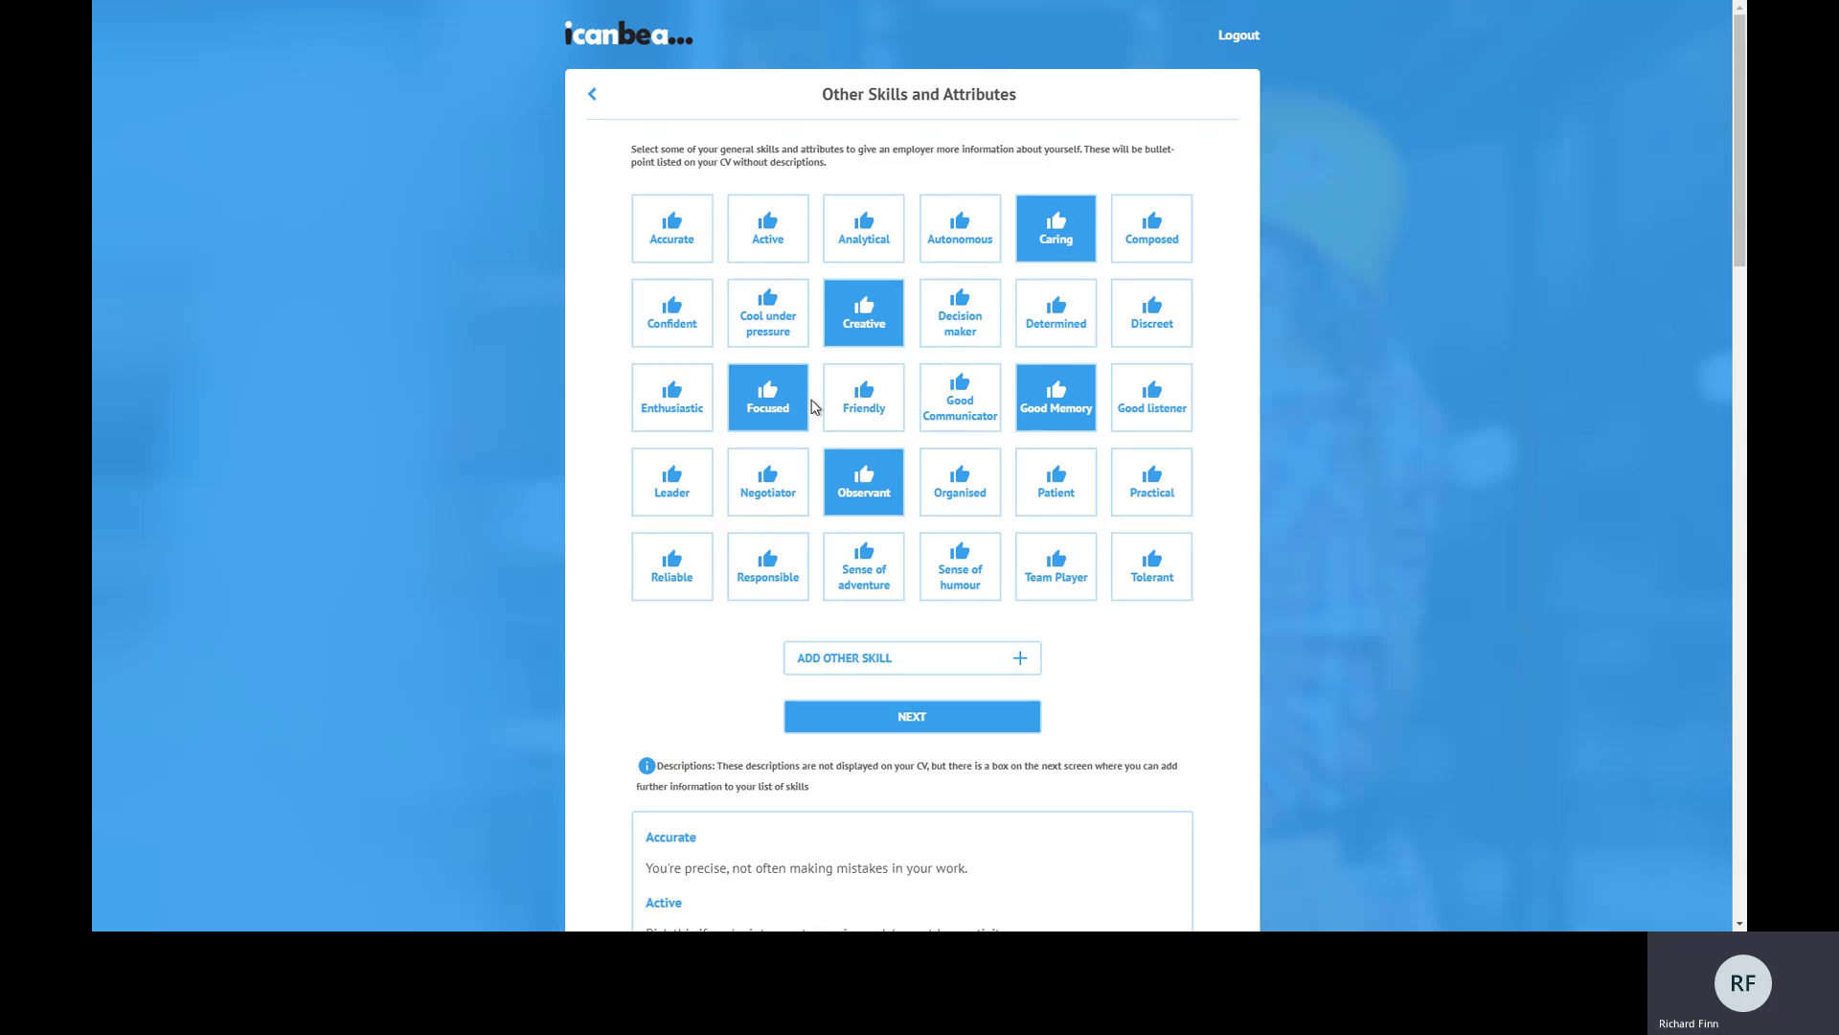
Look through the descriptions of the listed skills, including the one for Creative, and return to the skill choices.
scroll(940, 466, down, 4)
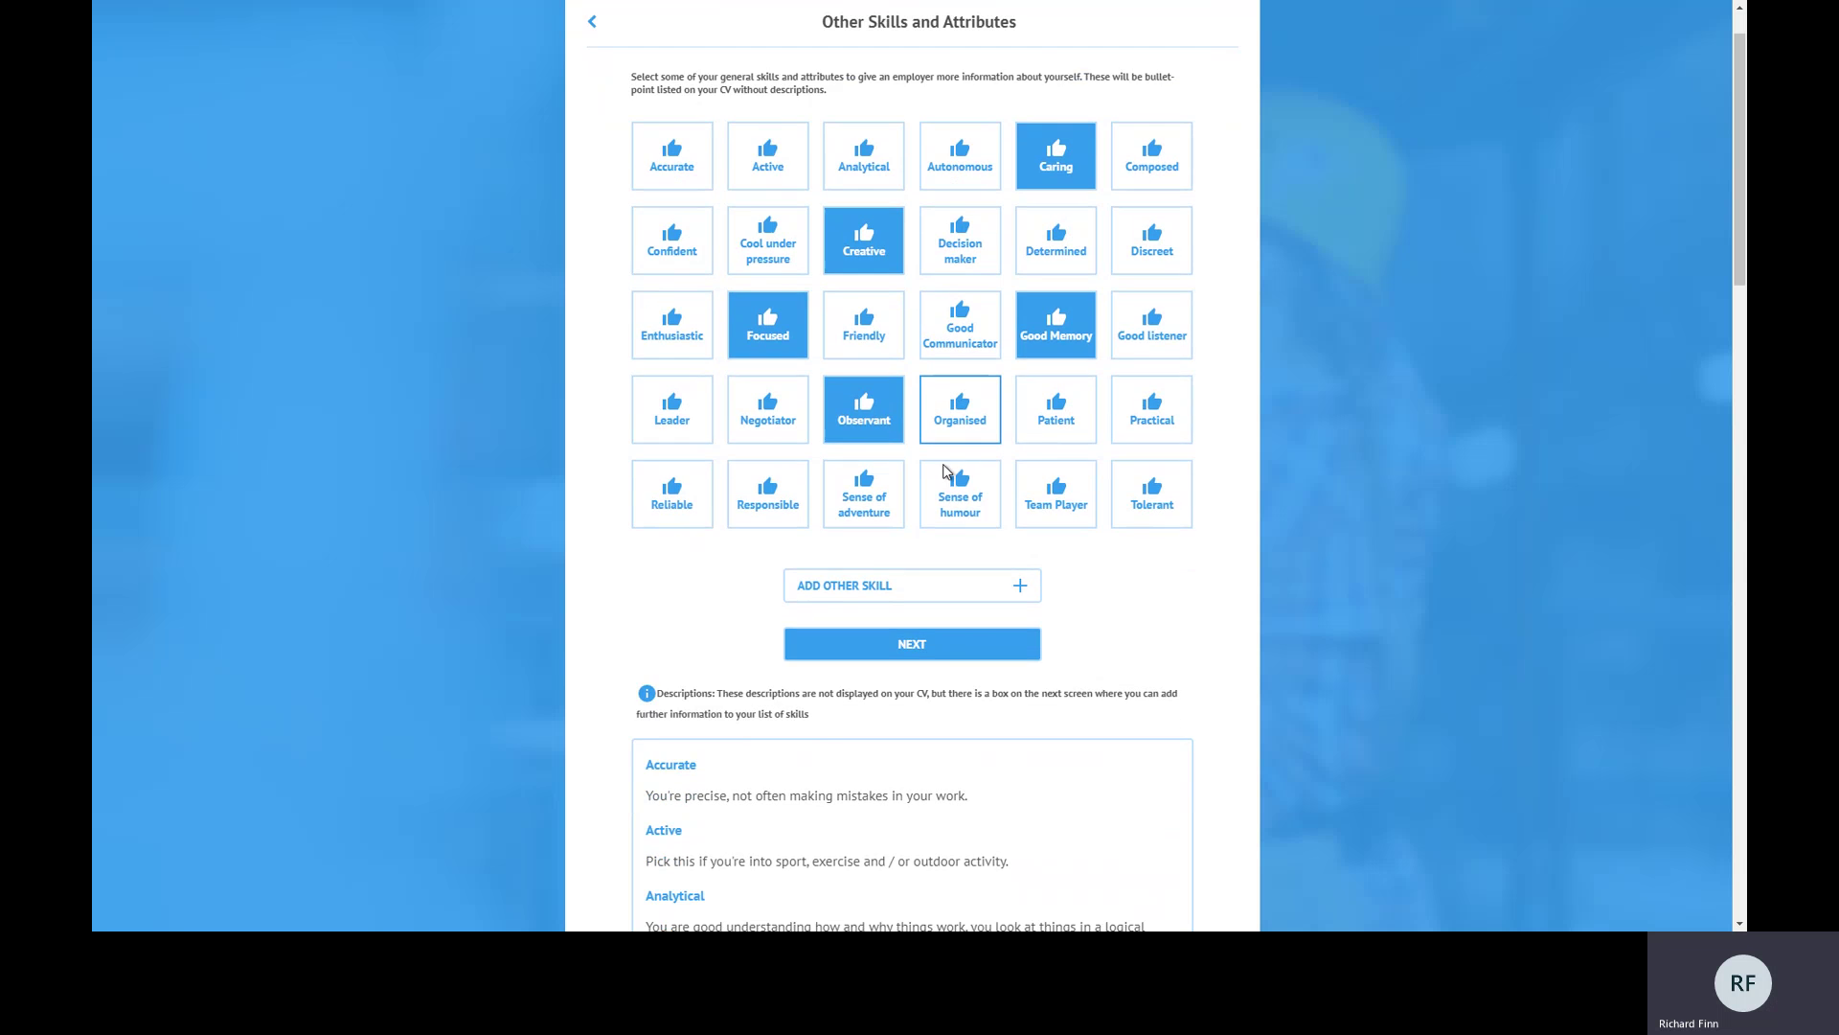
scroll(942, 469, down, 3)
scroll(887, 407, down, 3)
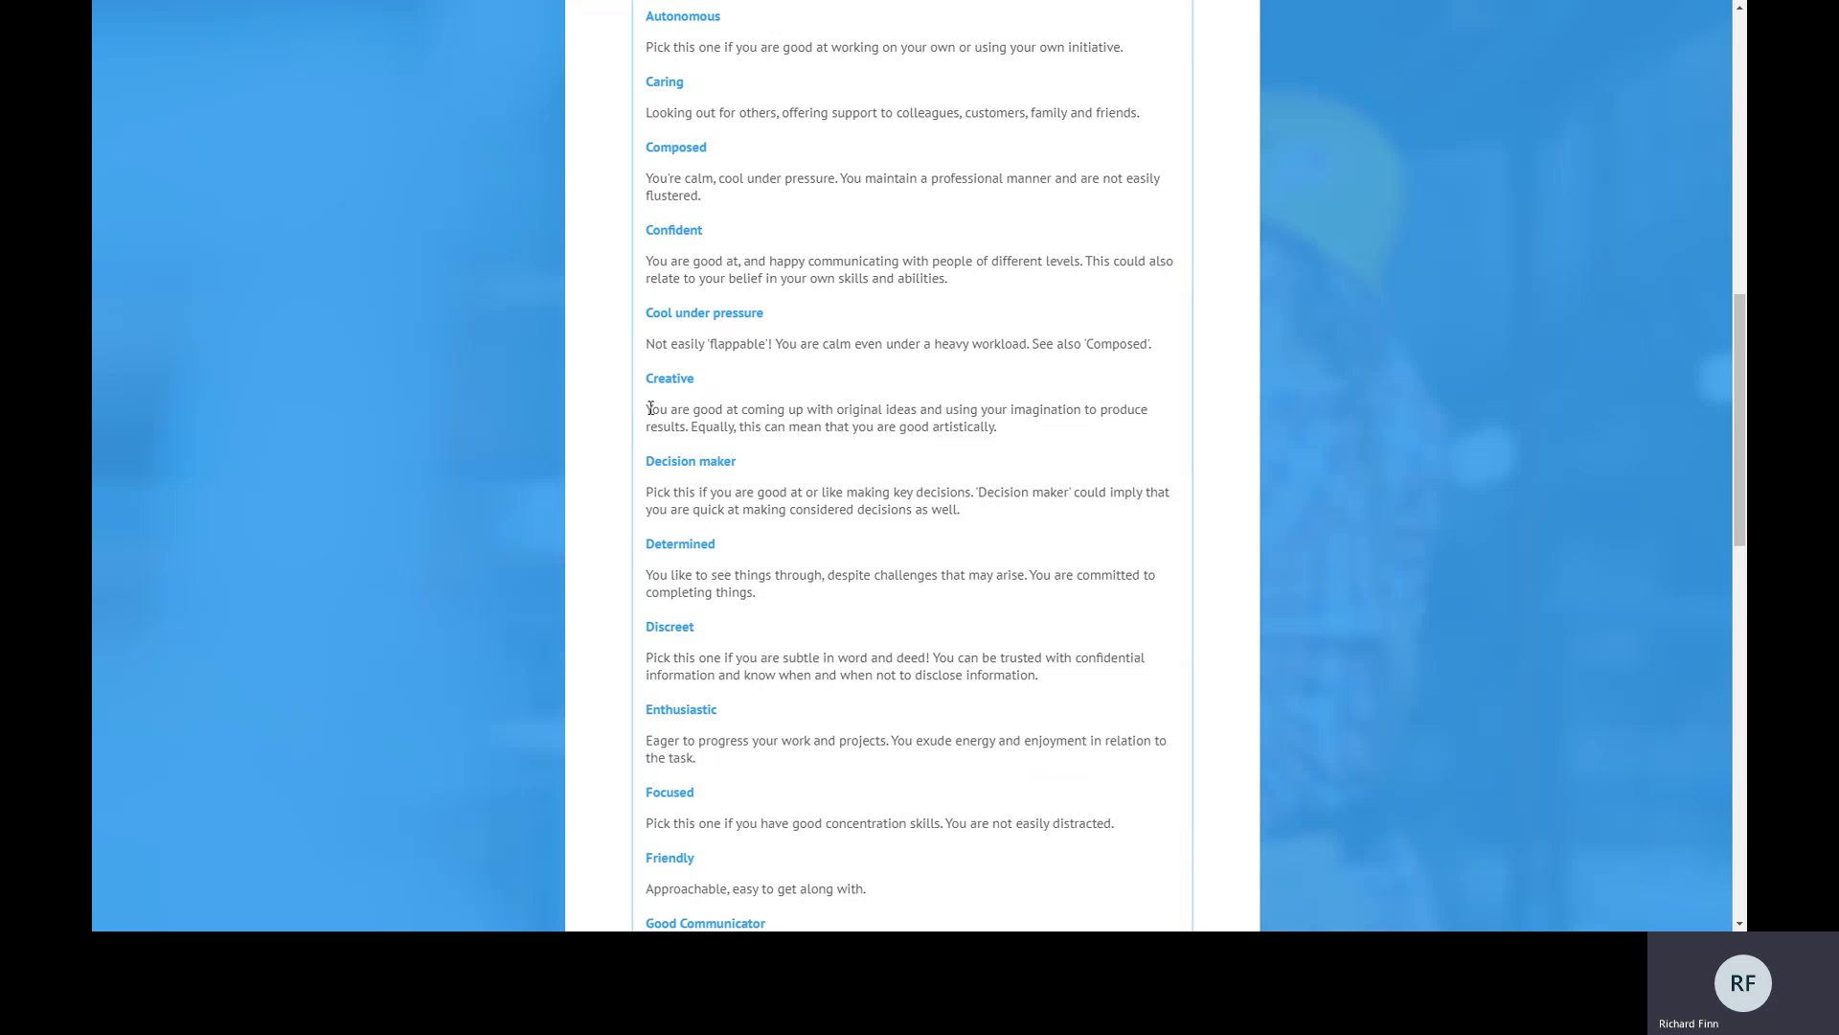
drag(649, 408, 1037, 434)
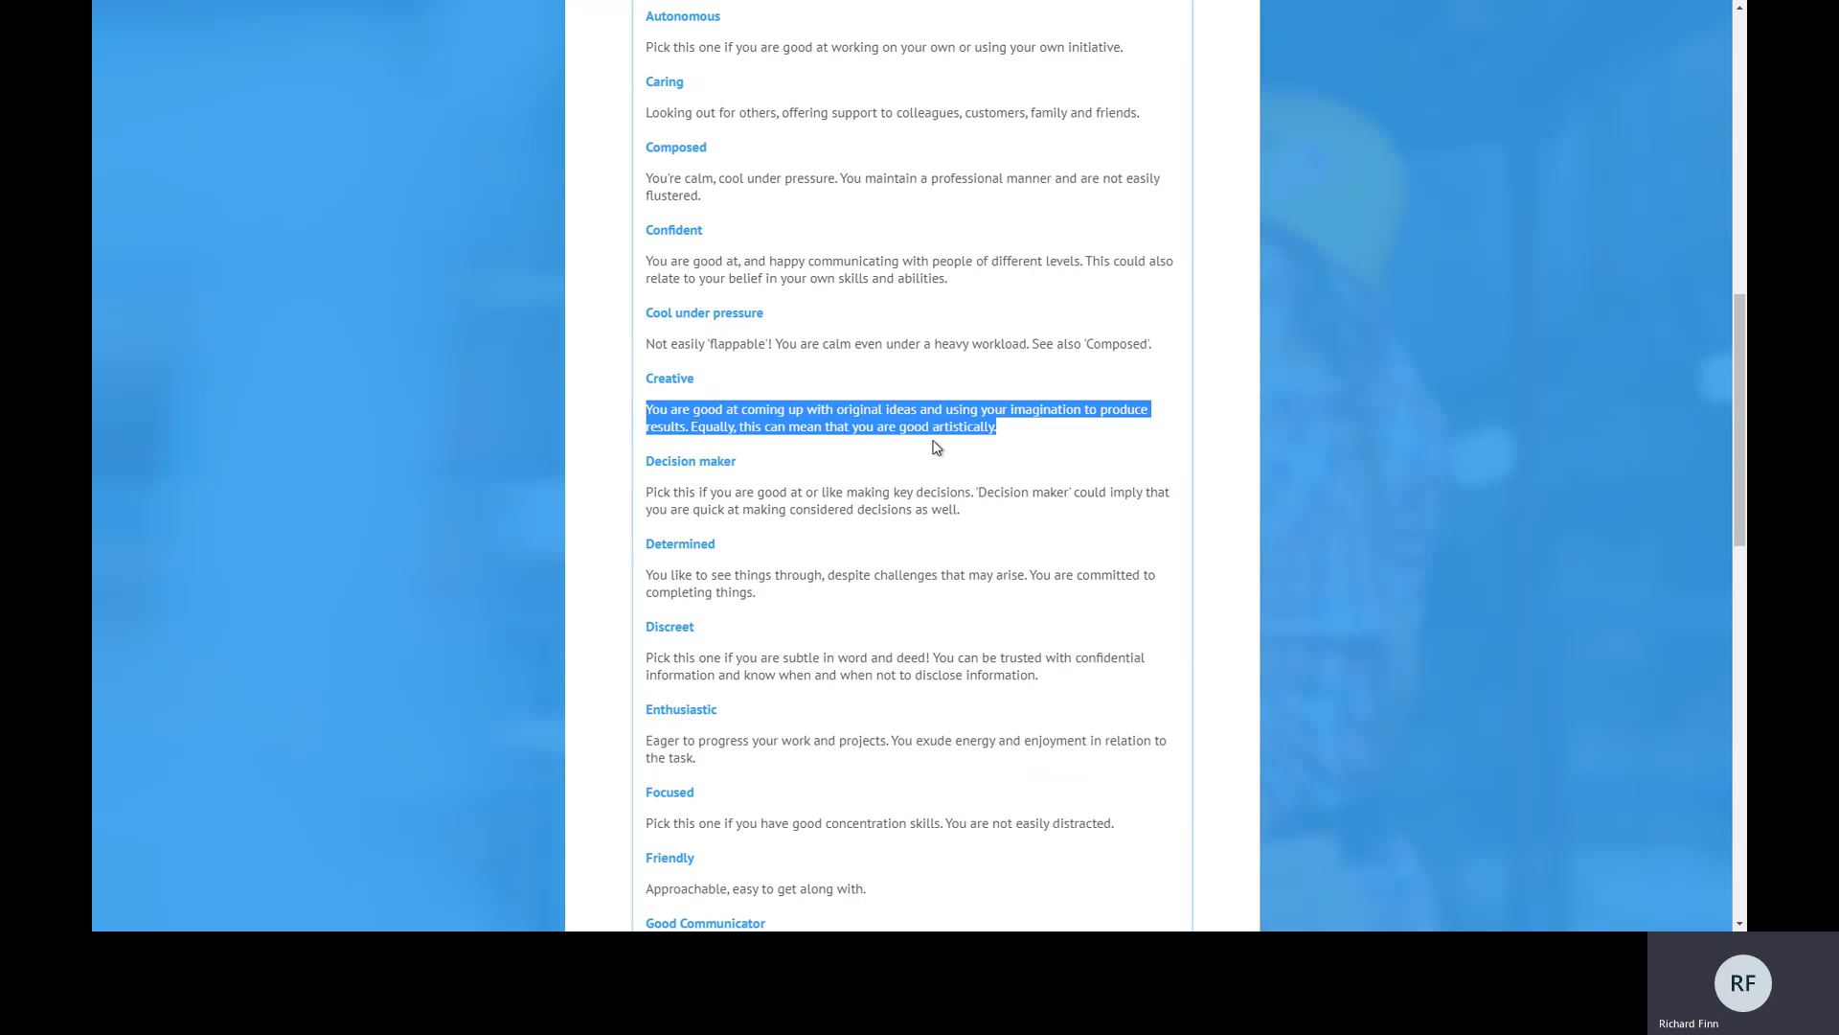
click(832, 420)
scroll(814, 575, down, 3)
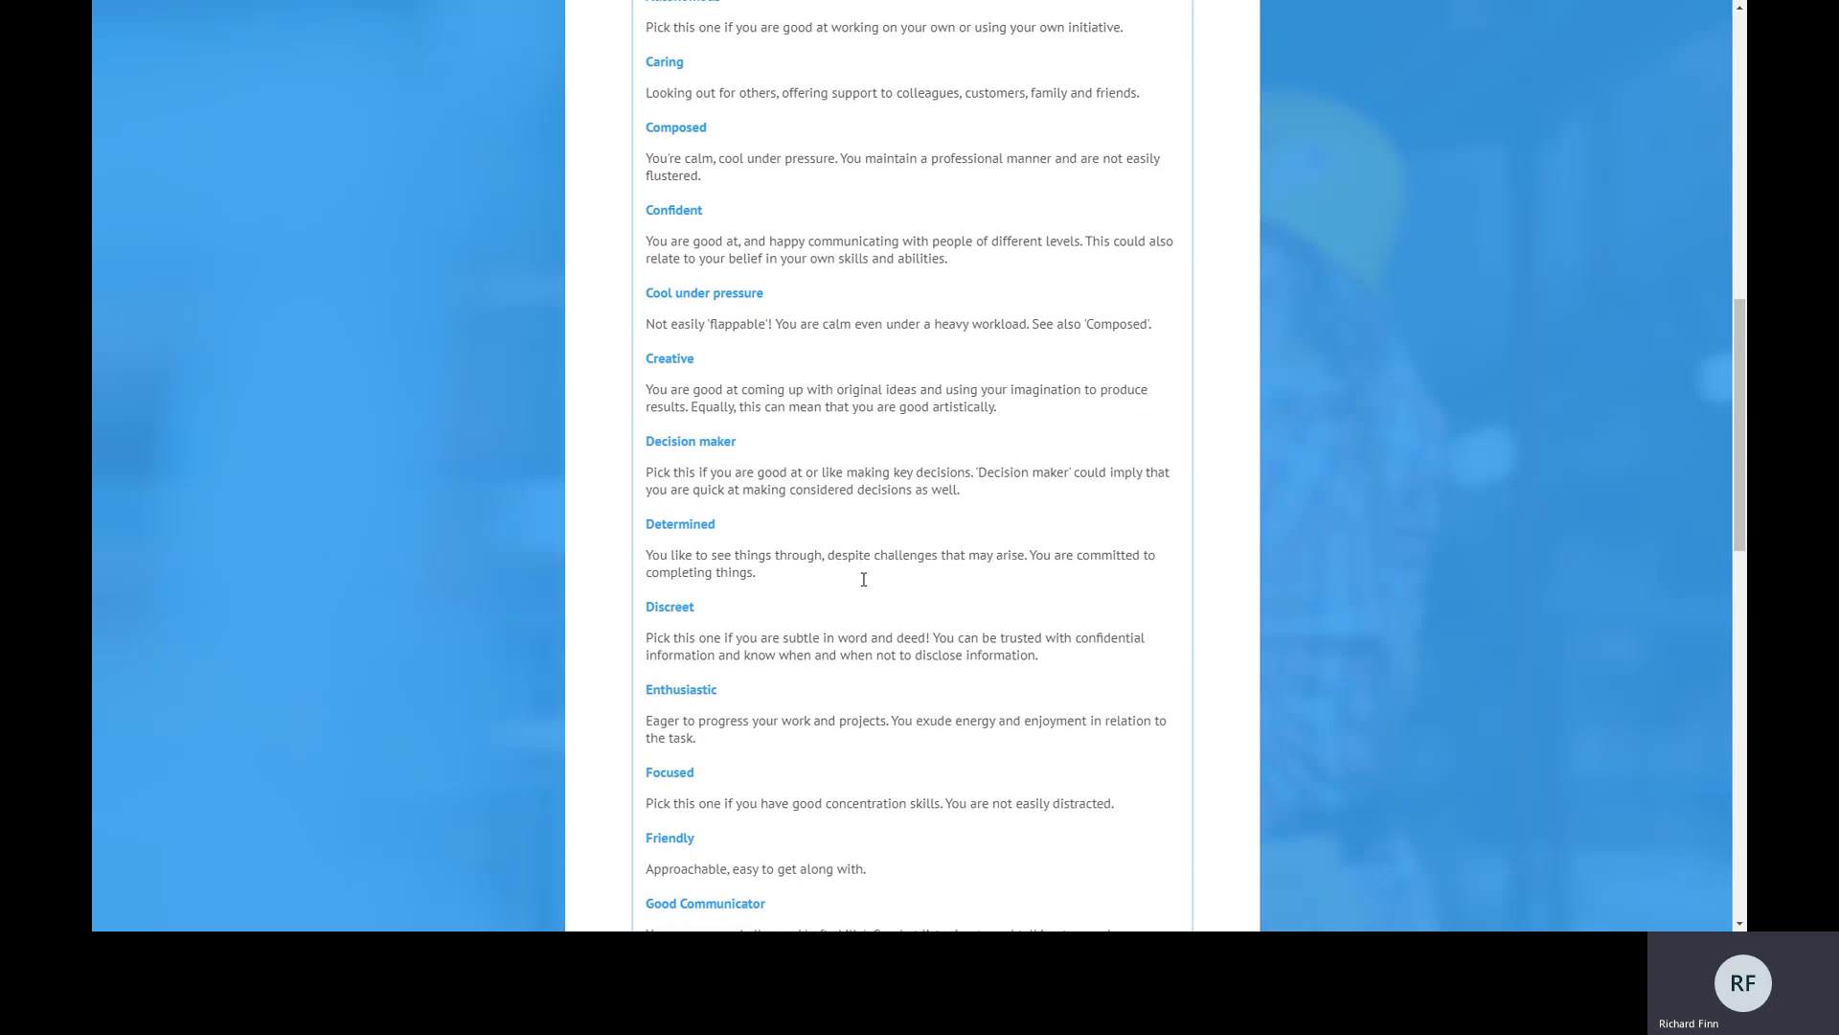
scroll(850, 702, up, 10)
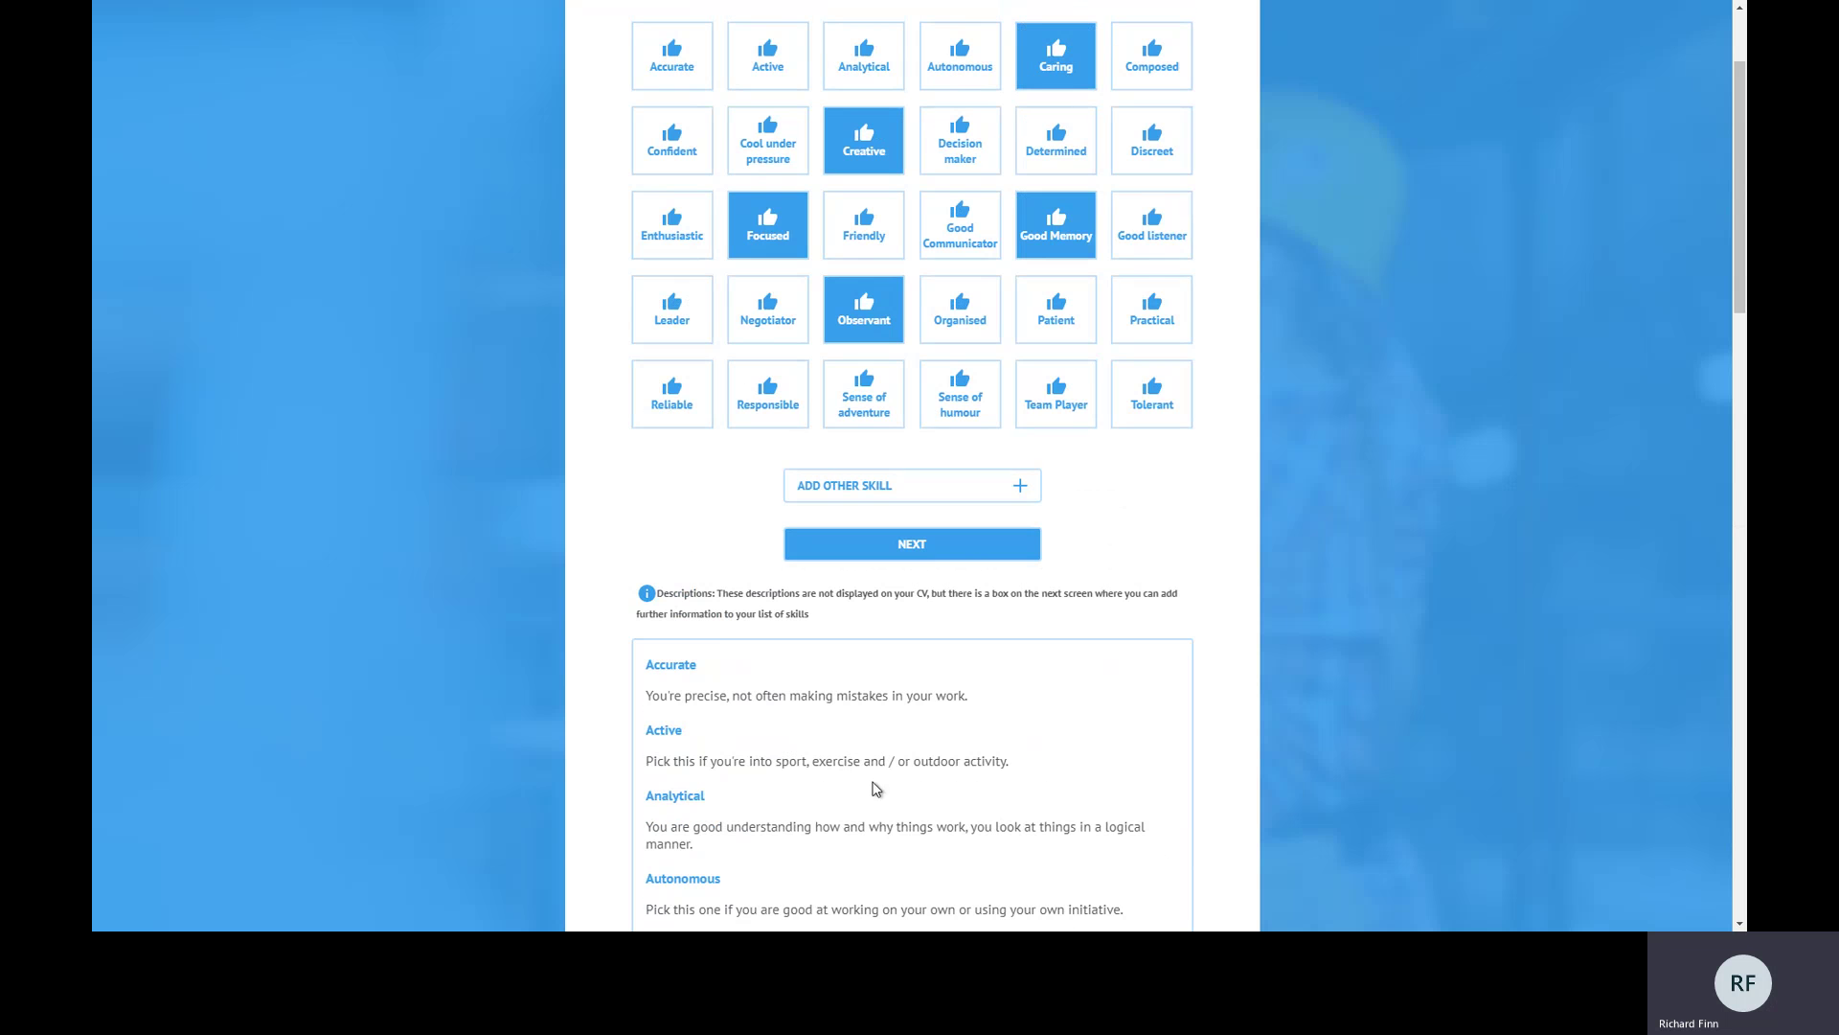
scroll(1059, 730, up, 1)
scroll(1062, 732, up, 3)
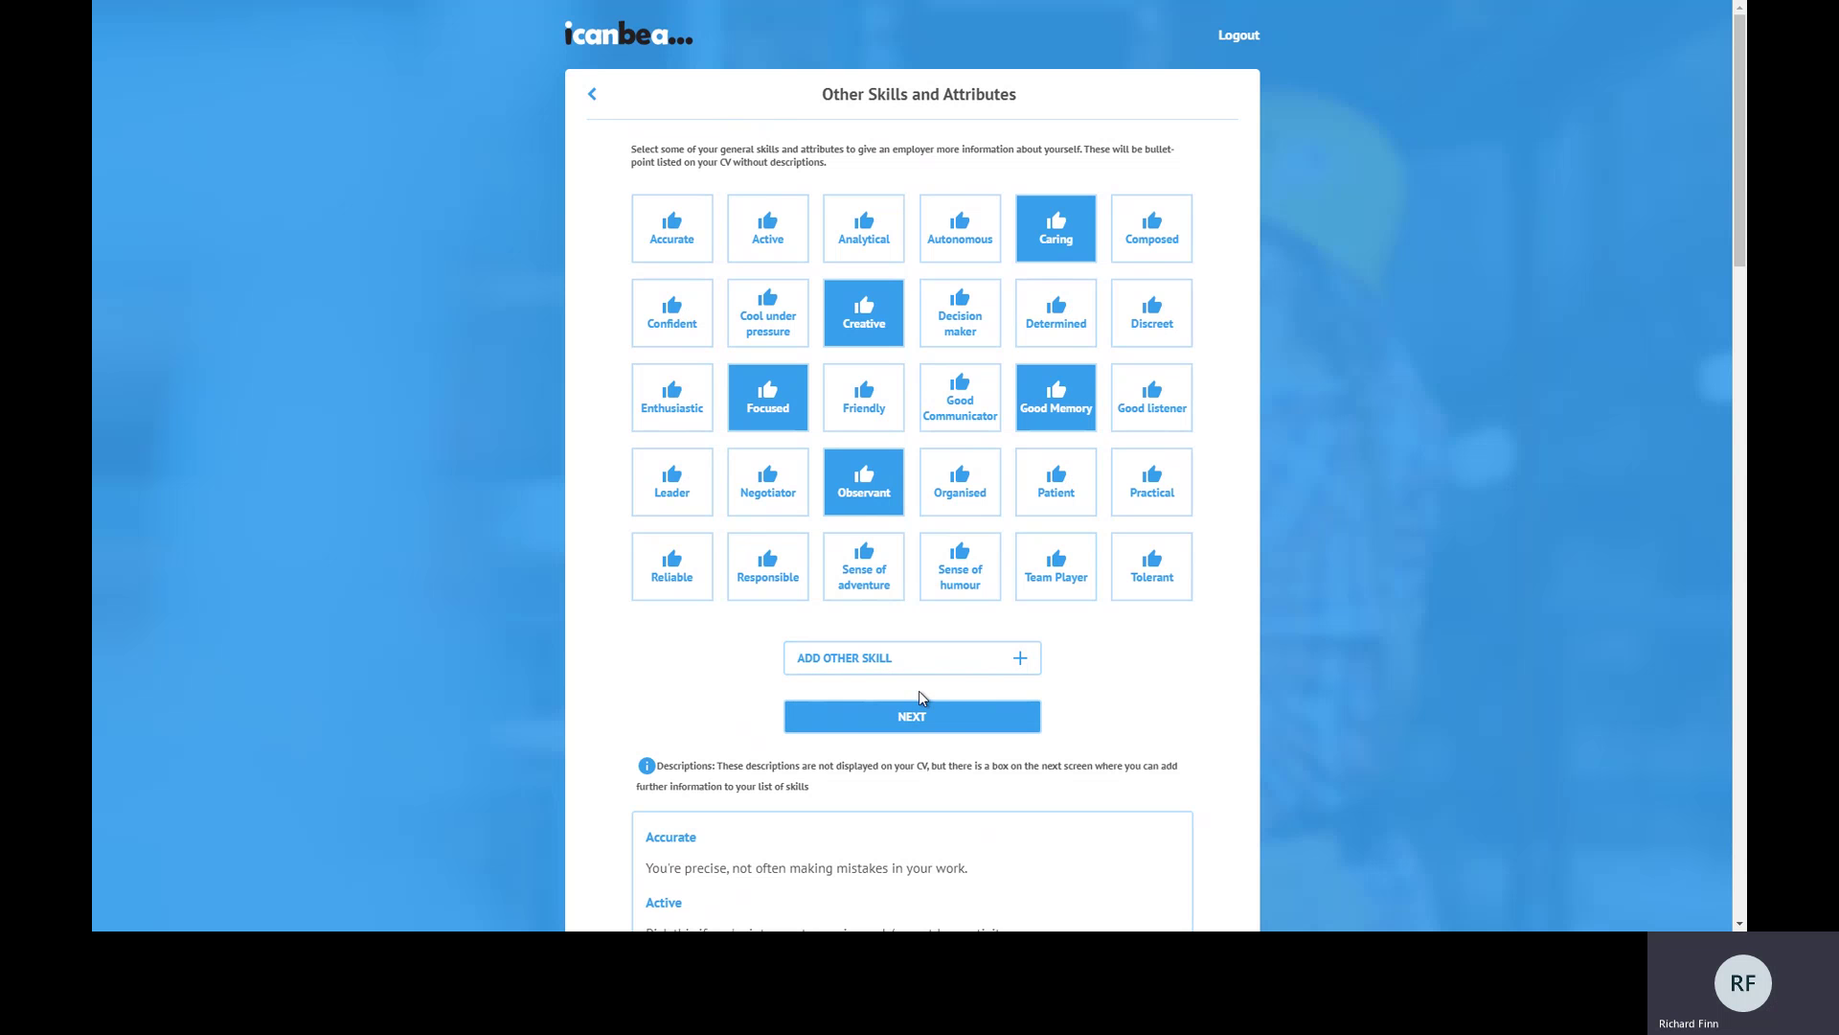
Add a custom skill named "Other Skill" and continue to the summary of the chosen skills.
click(855, 659)
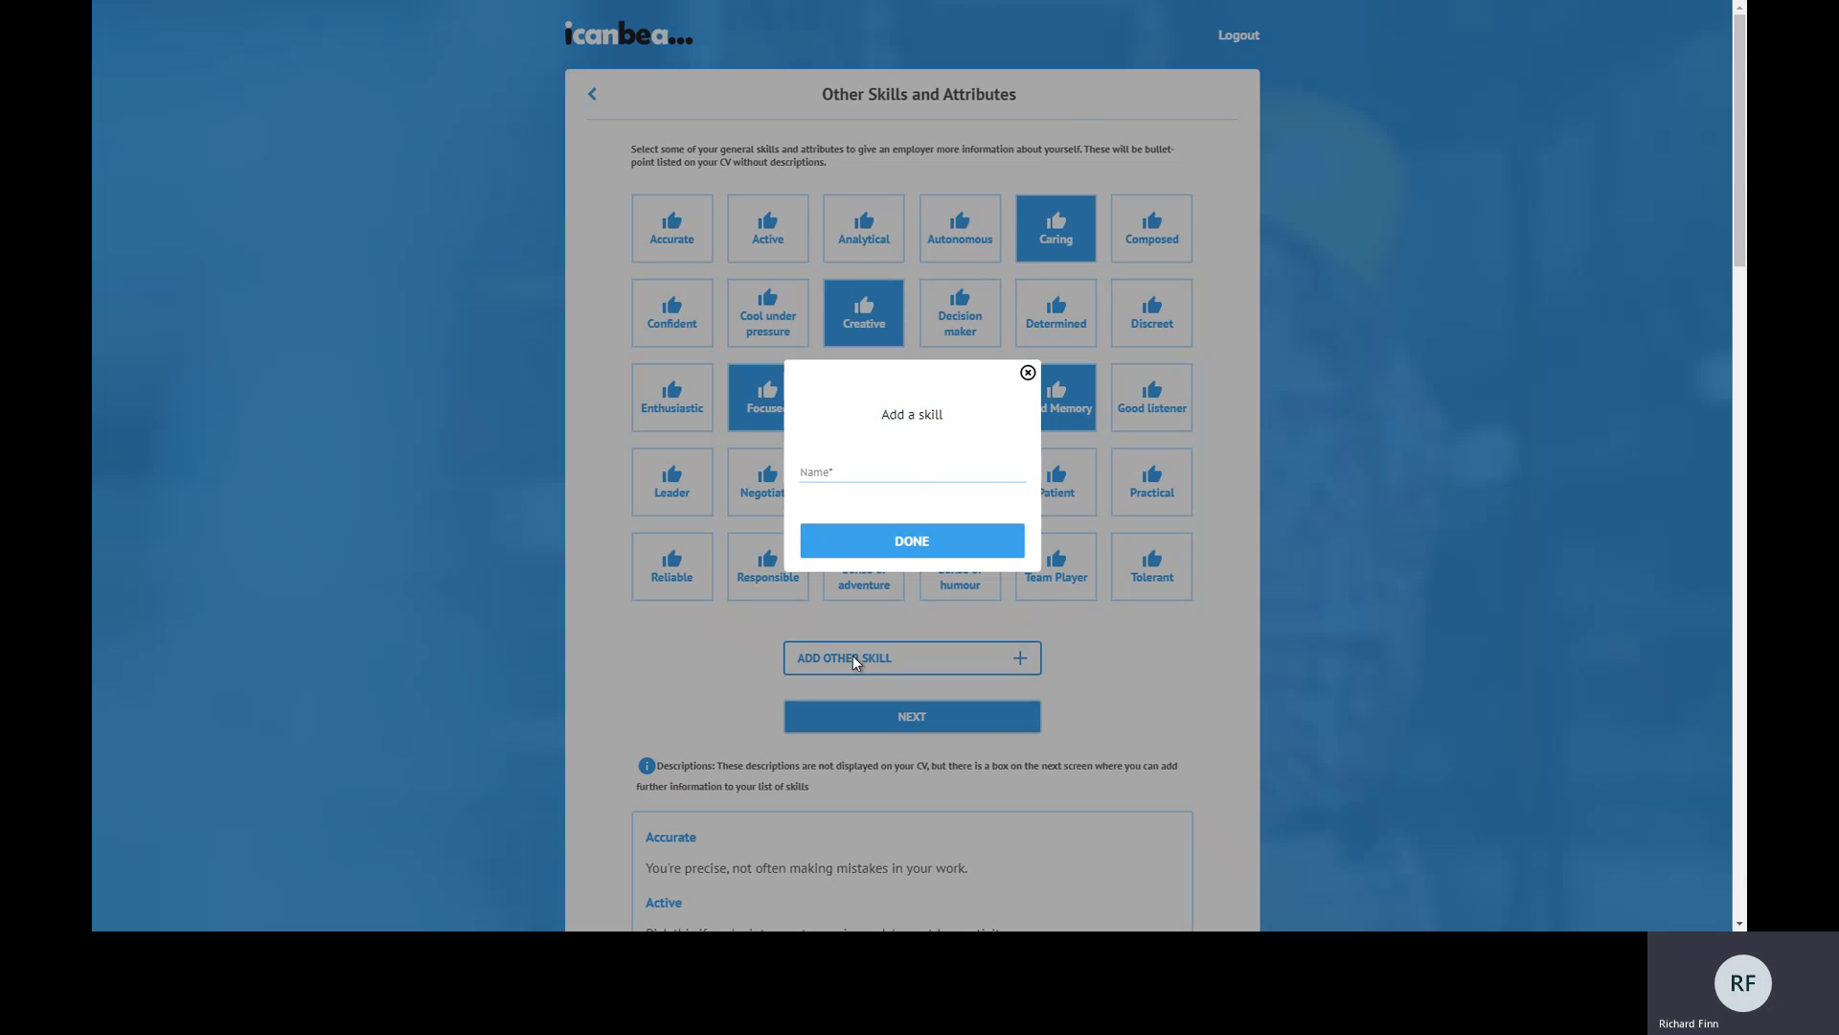
click(843, 471)
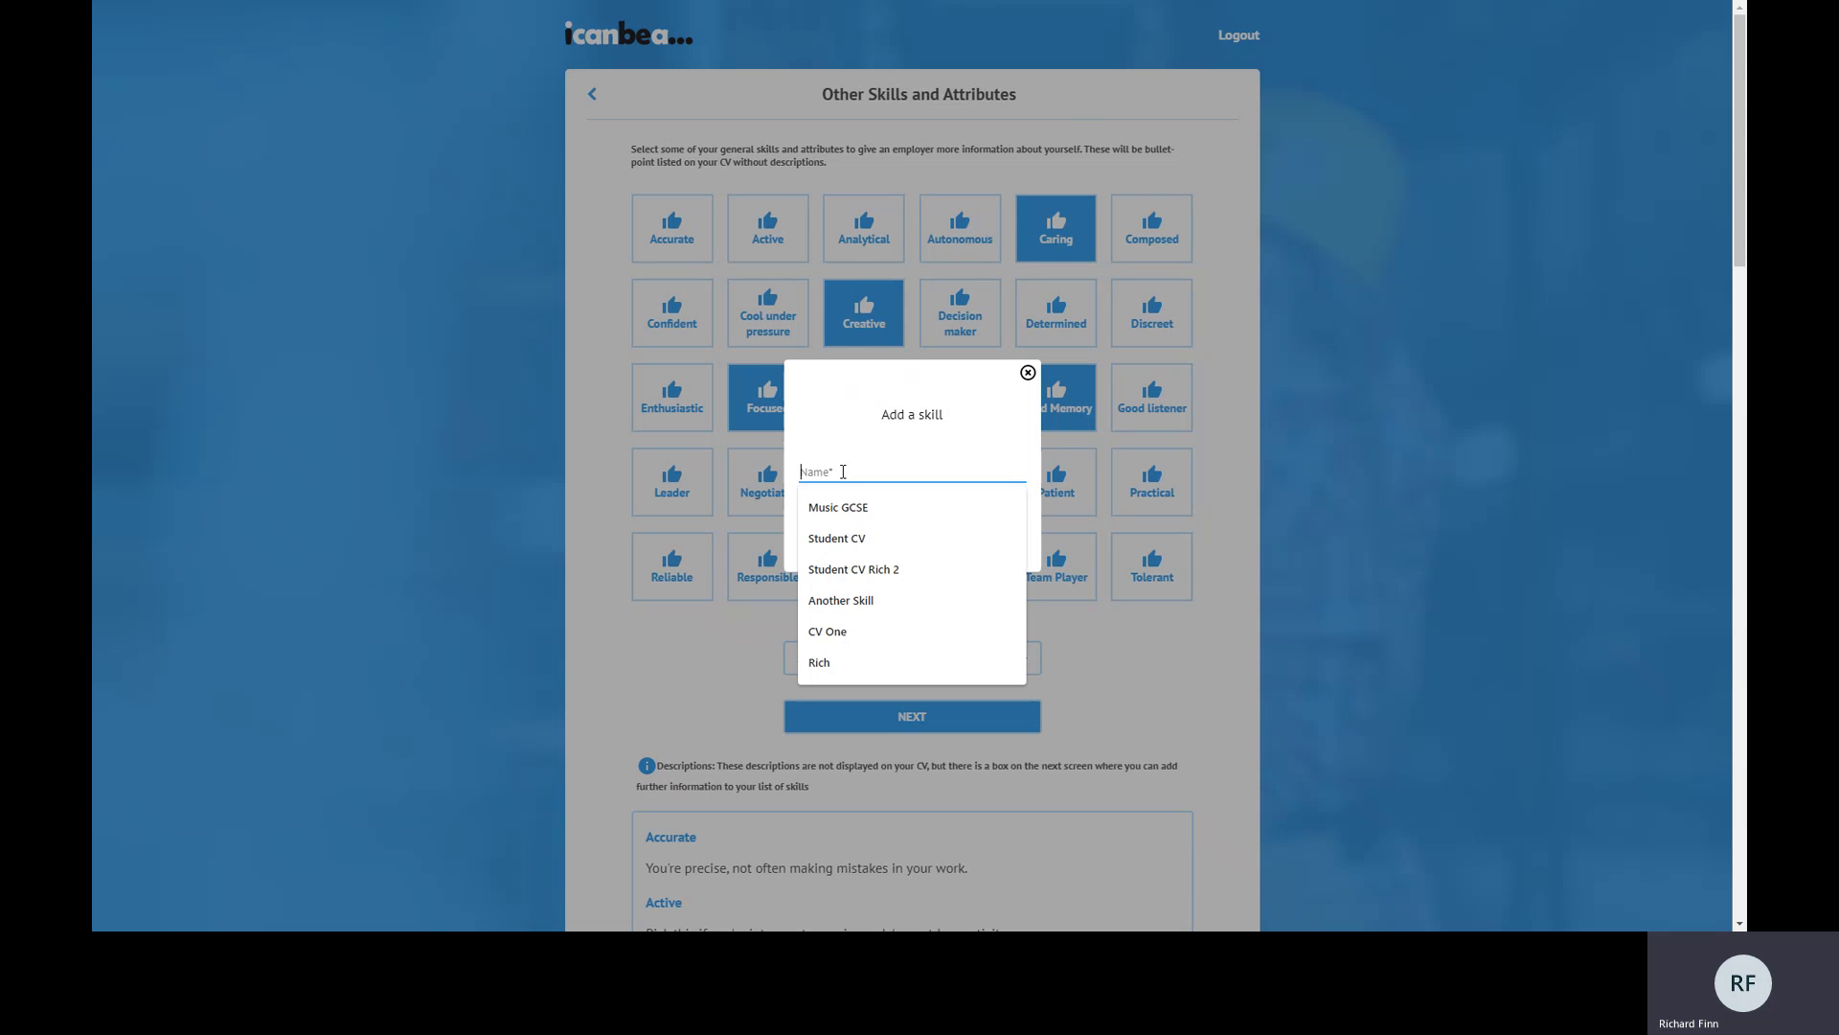
text(Other Sk)
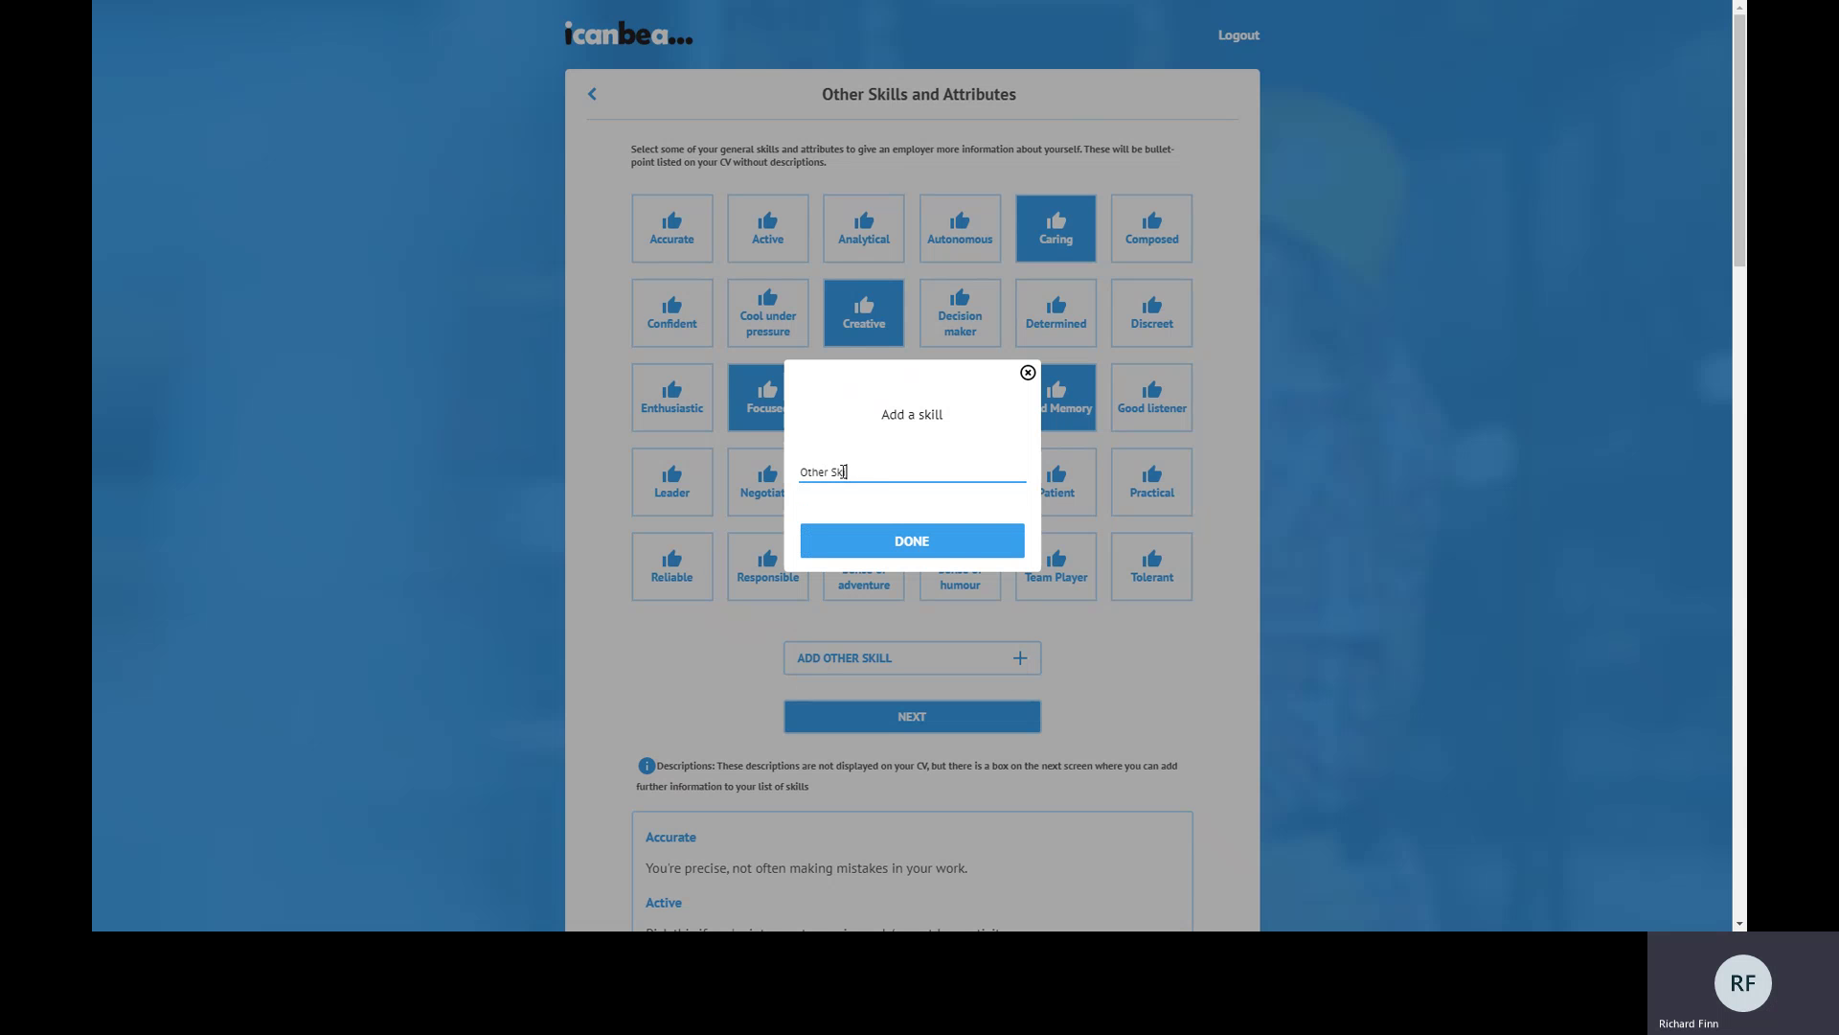
text(ills)
click(956, 559)
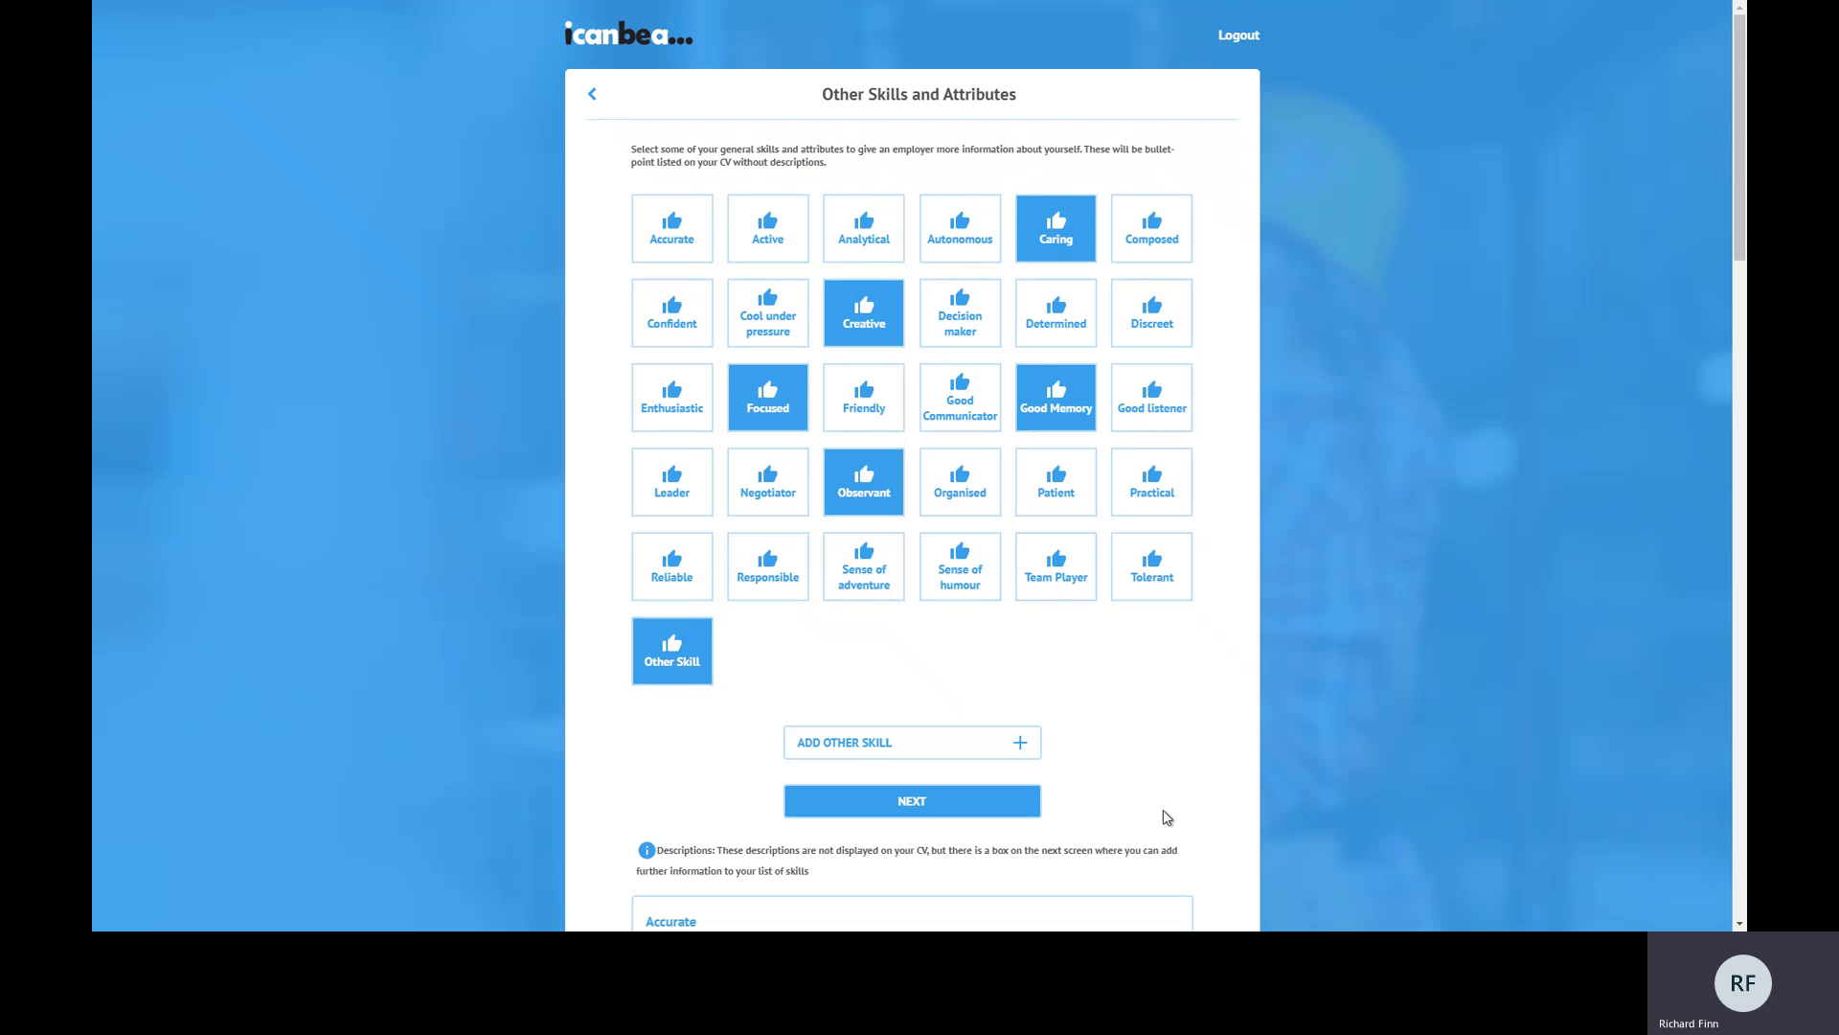
click(930, 801)
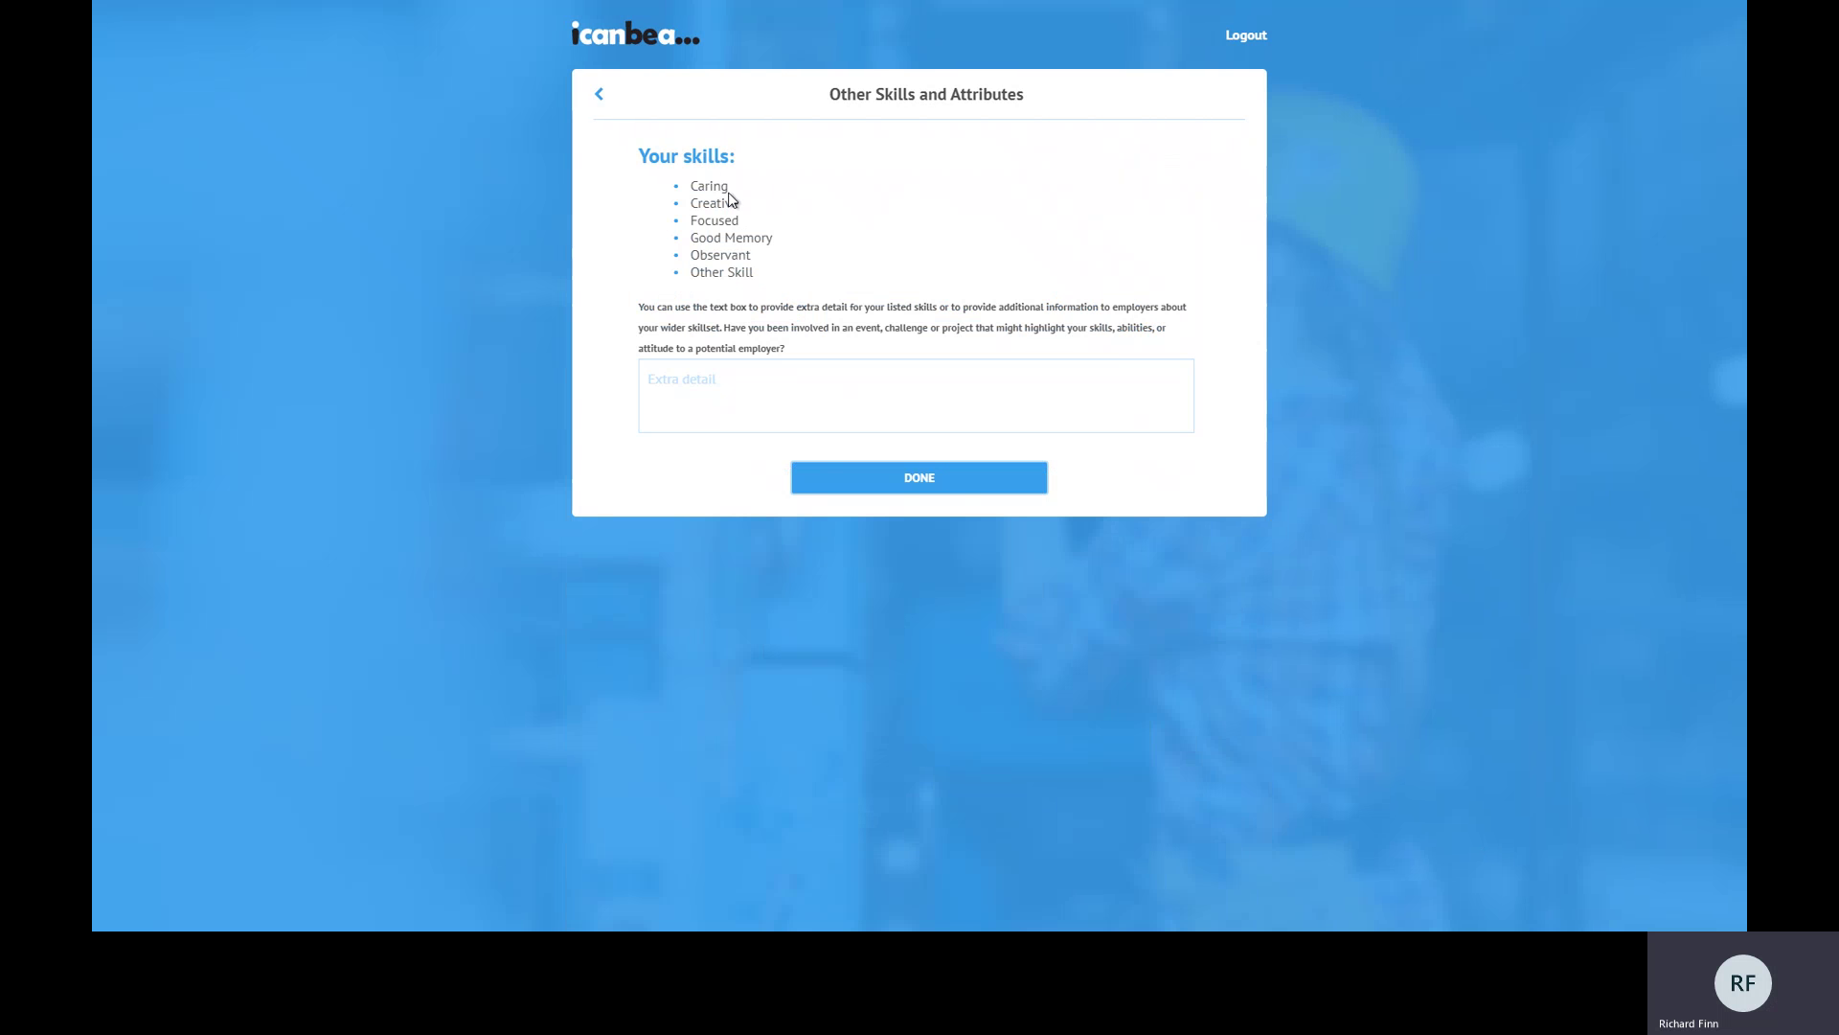
drag(690, 185, 754, 275)
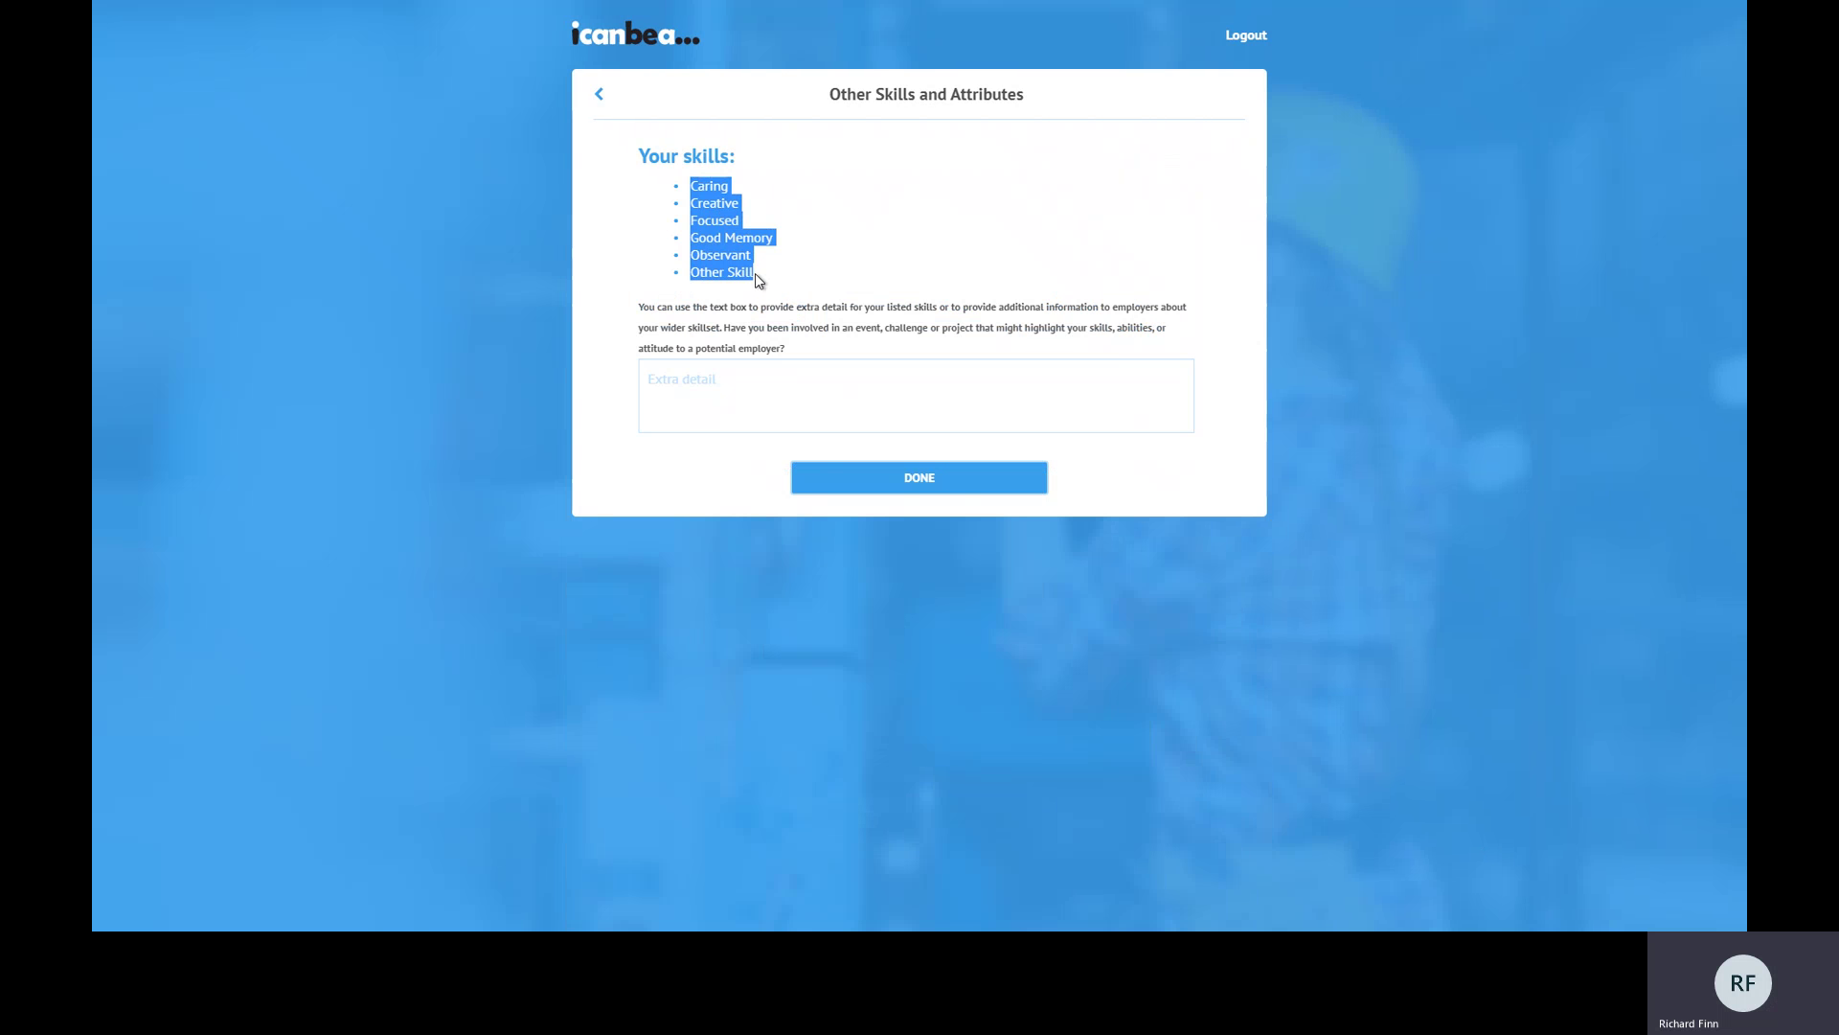
Add the extra detail "I have these skills and more!" to the chosen skills and save the skills section.
click(666, 384)
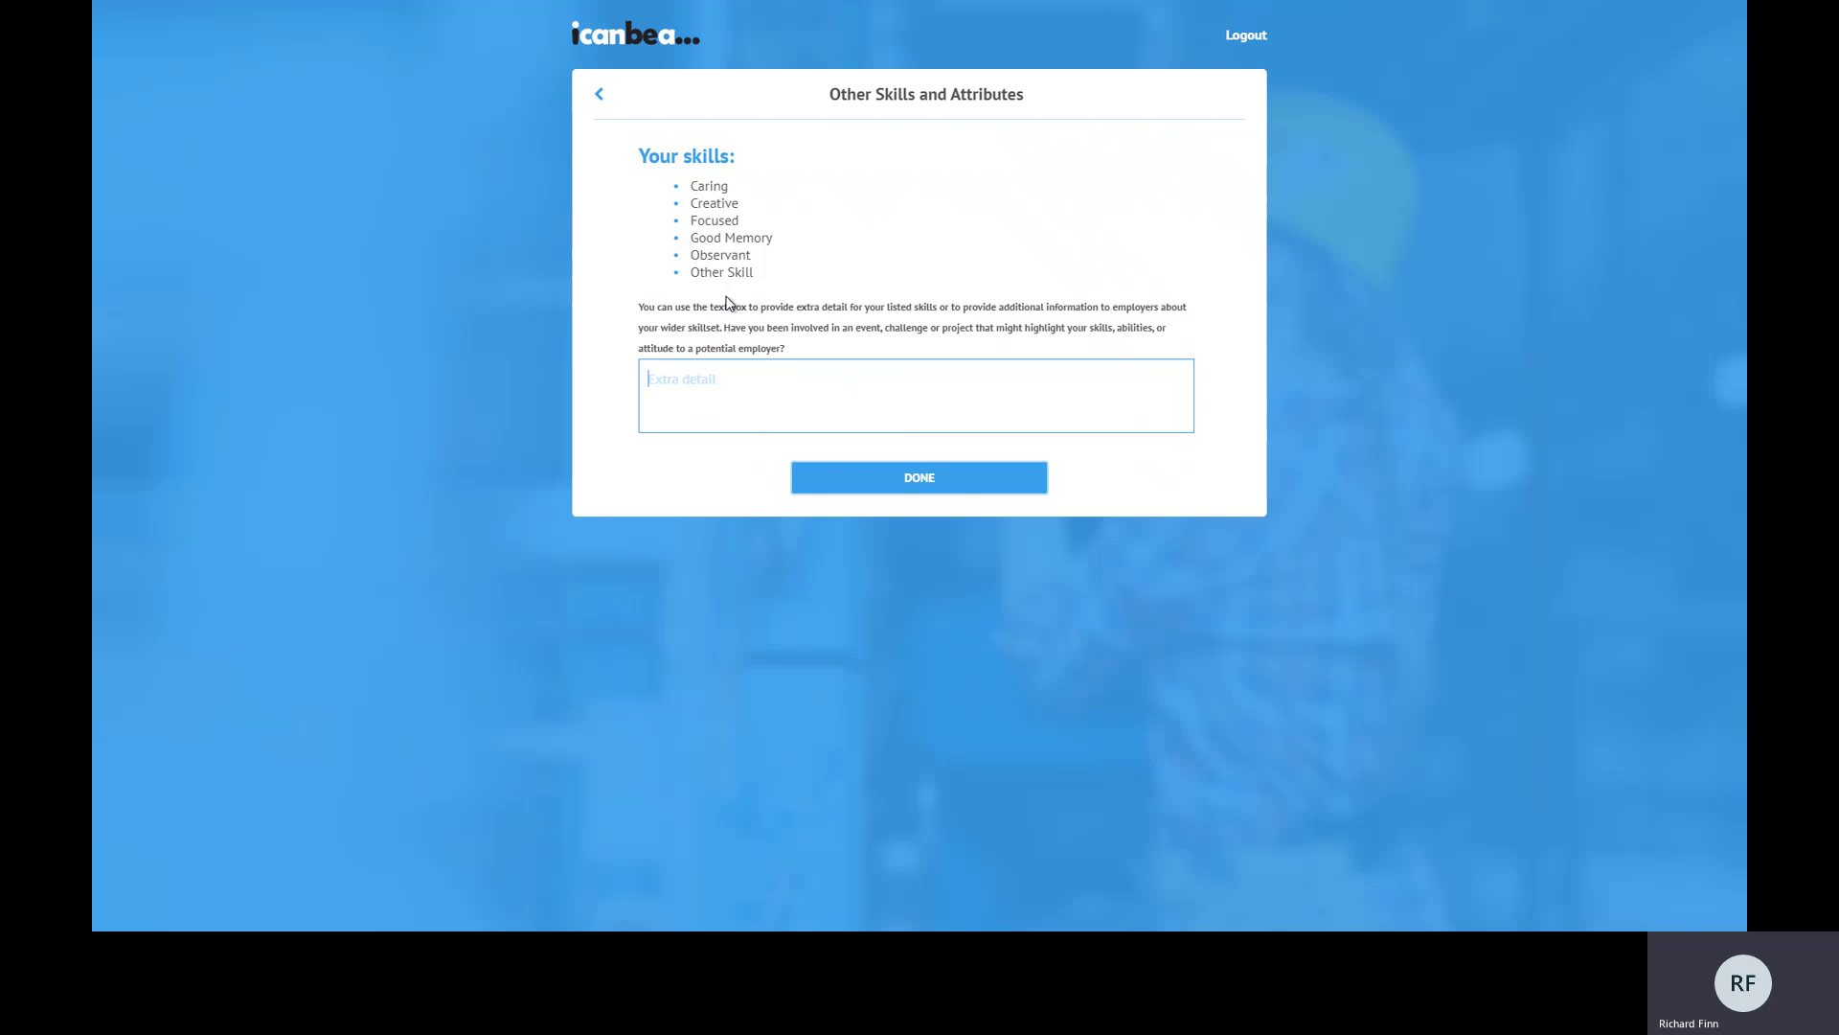
drag(693, 189, 763, 266)
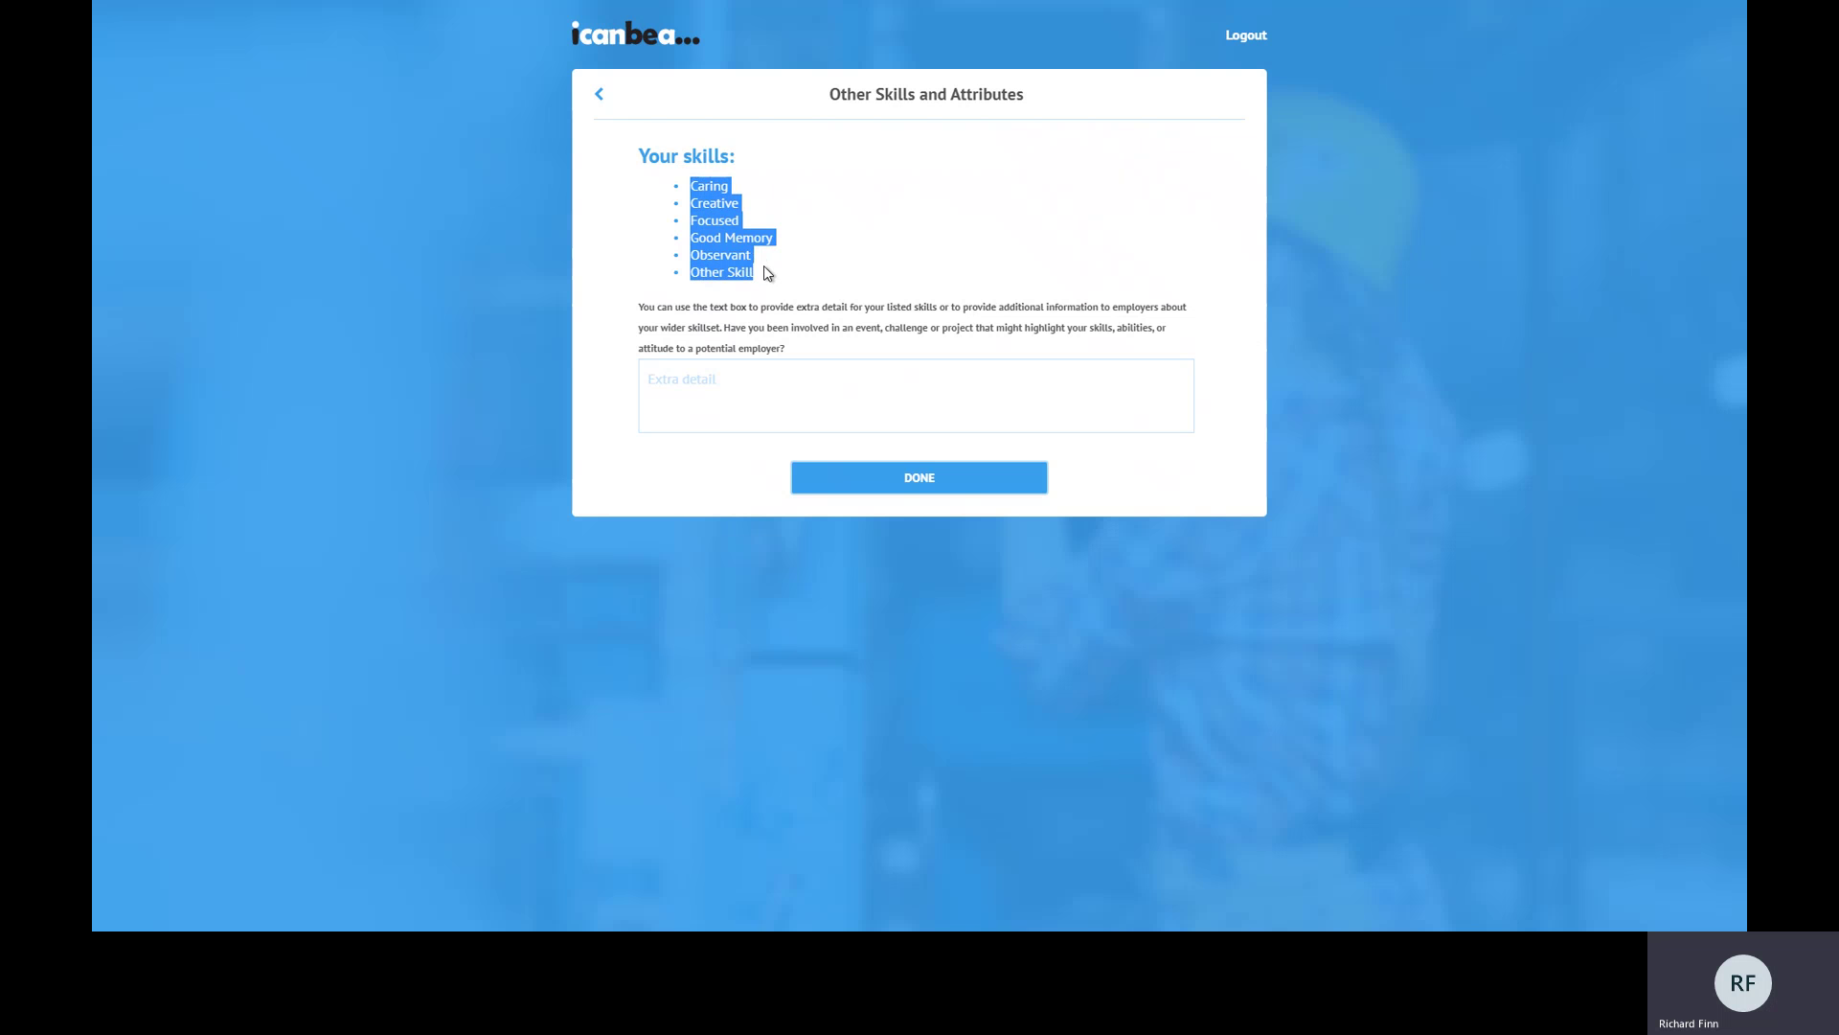
click(681, 374)
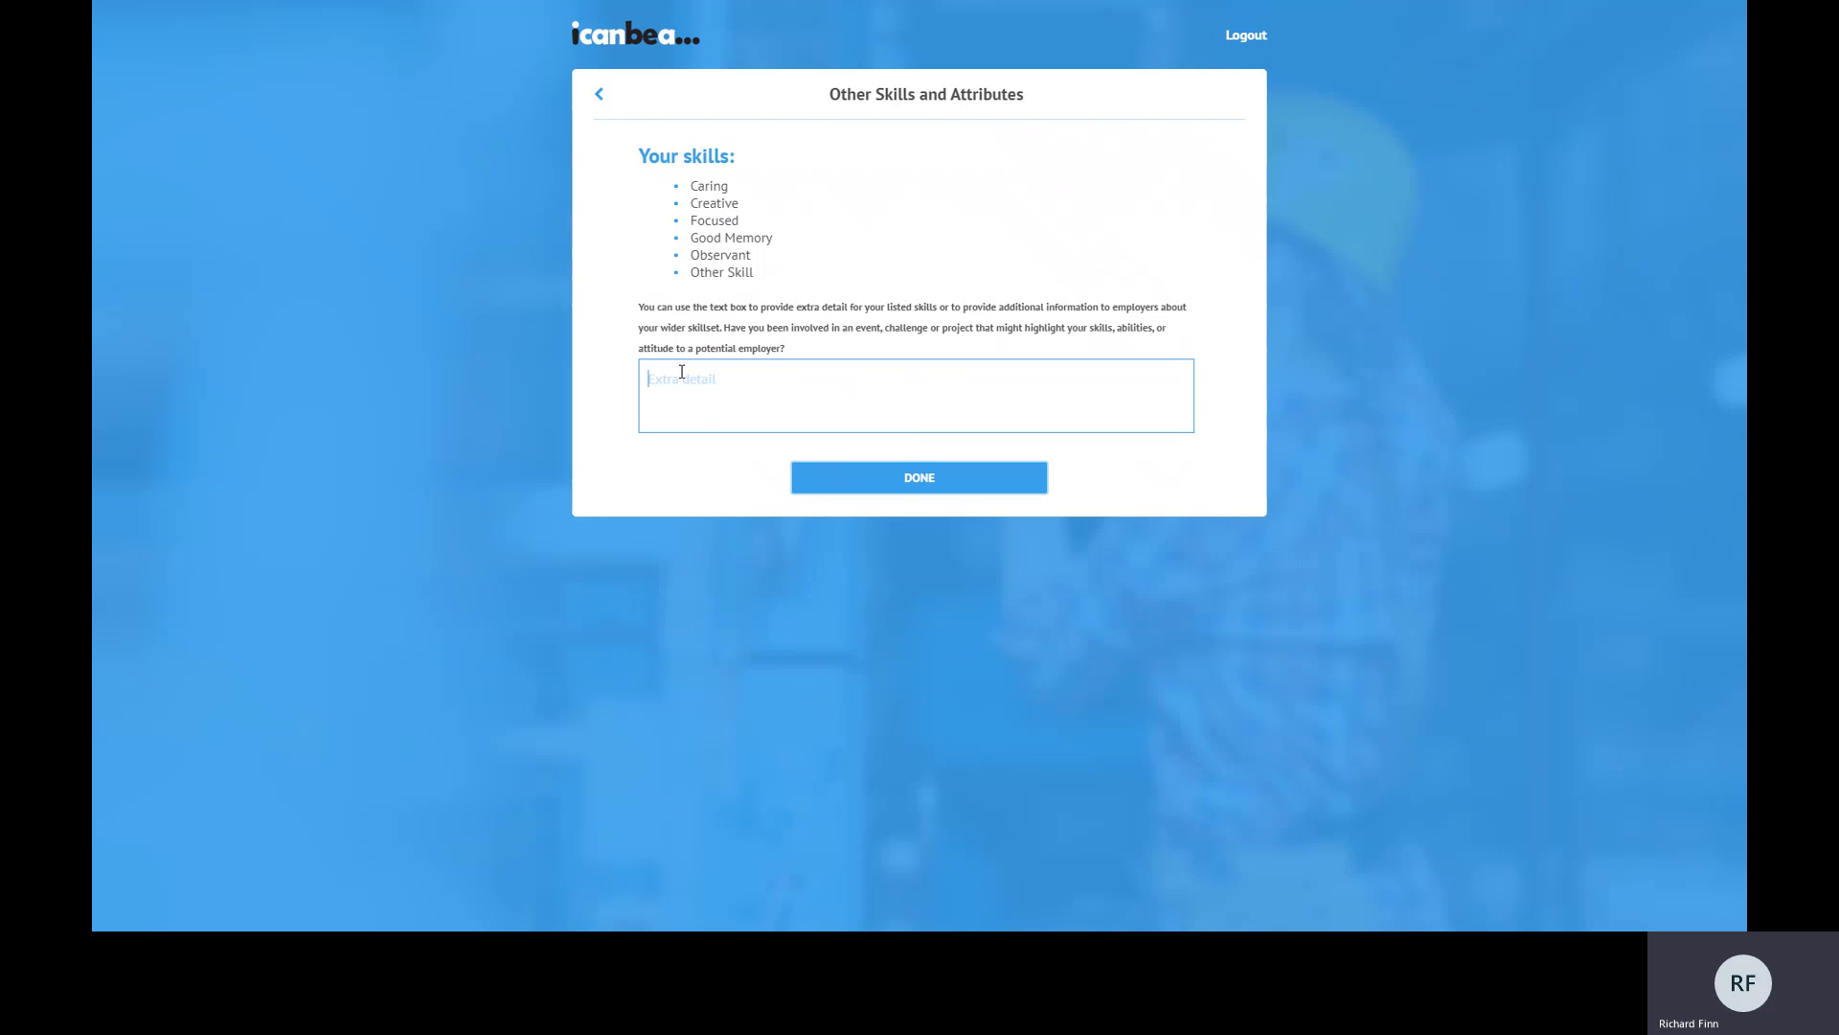
text(I have these skills and more!)
click(923, 484)
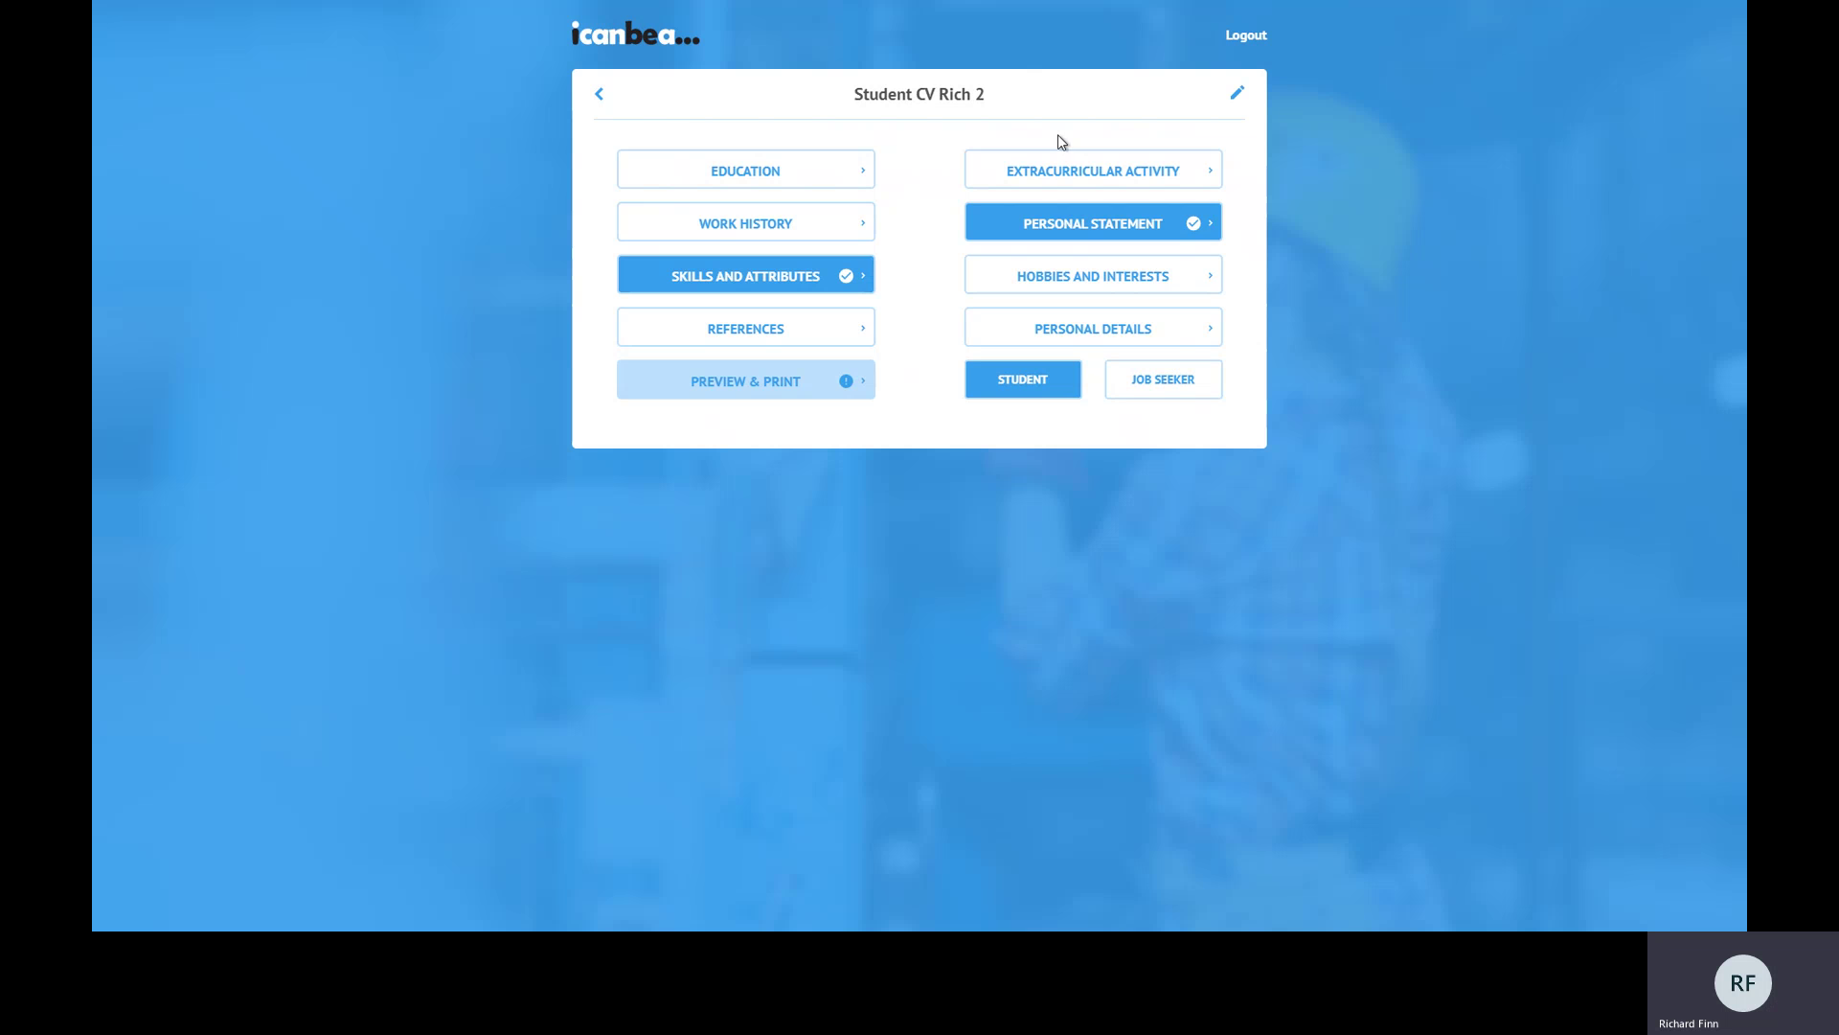
Add a secondary education entry for Sheringham High School, running from September 2016 to July 2021, and continue to its subjects.
click(752, 173)
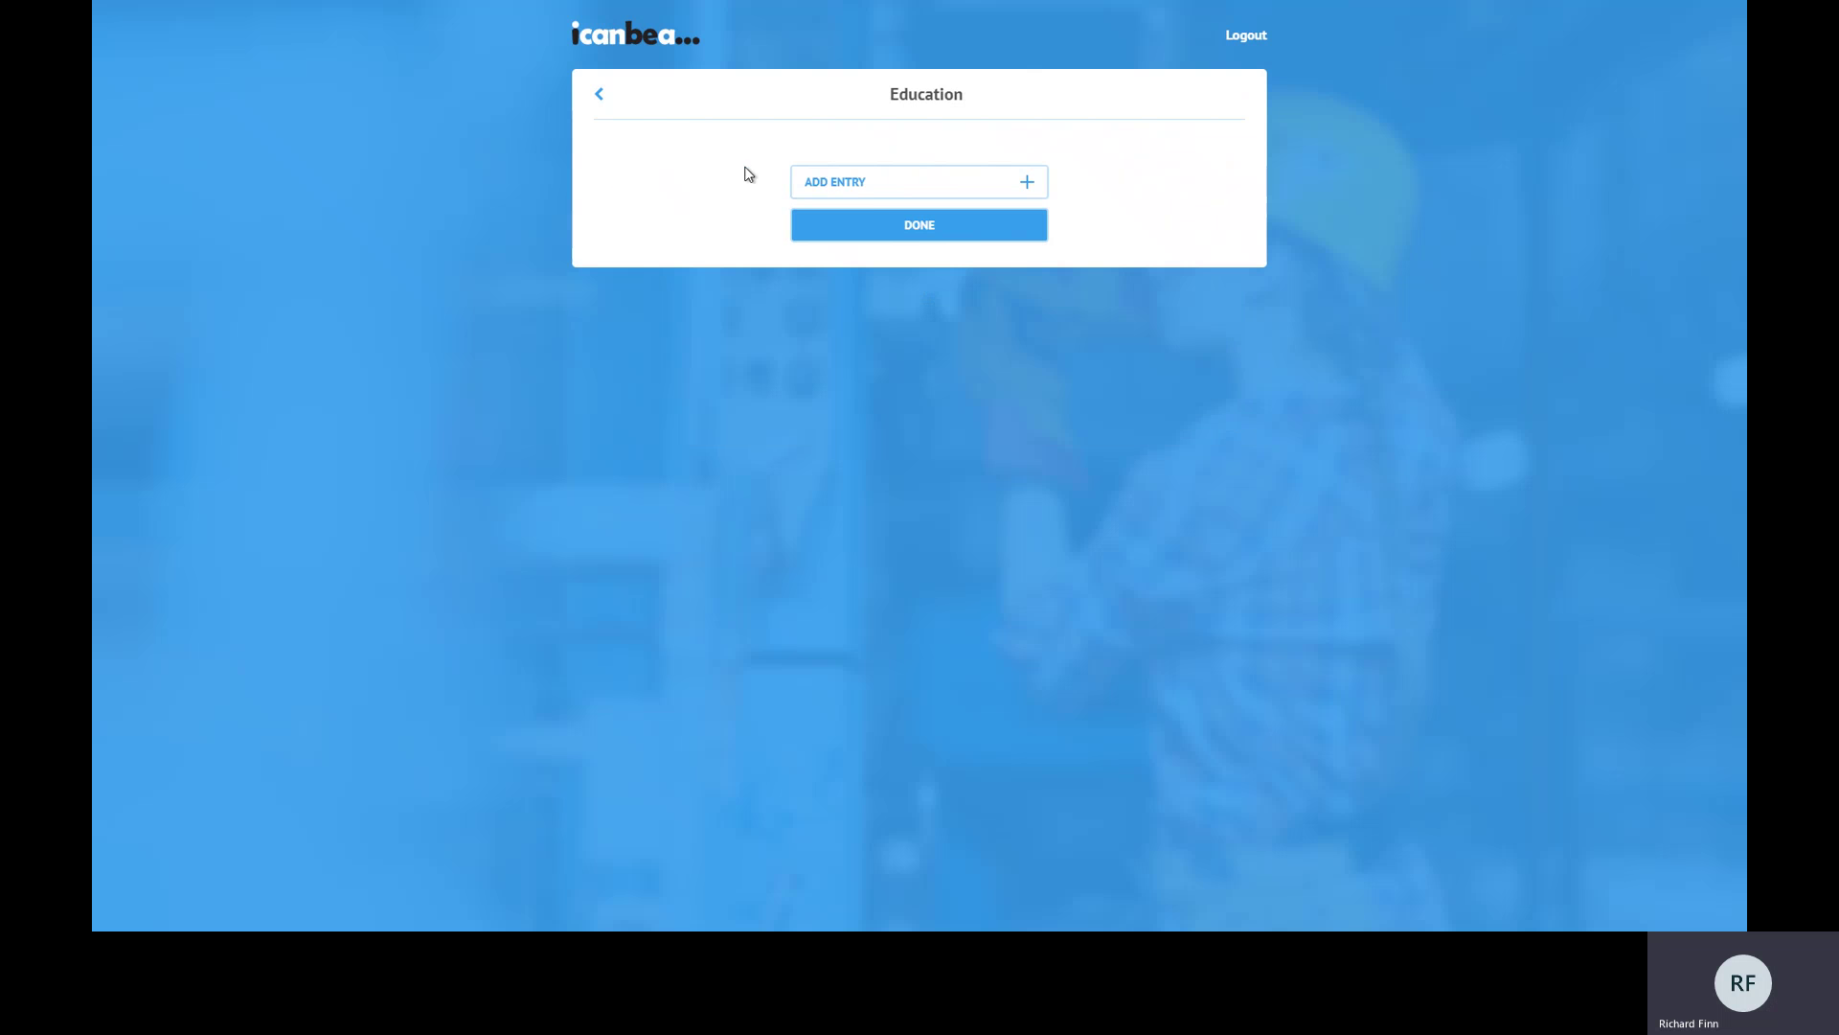
click(879, 184)
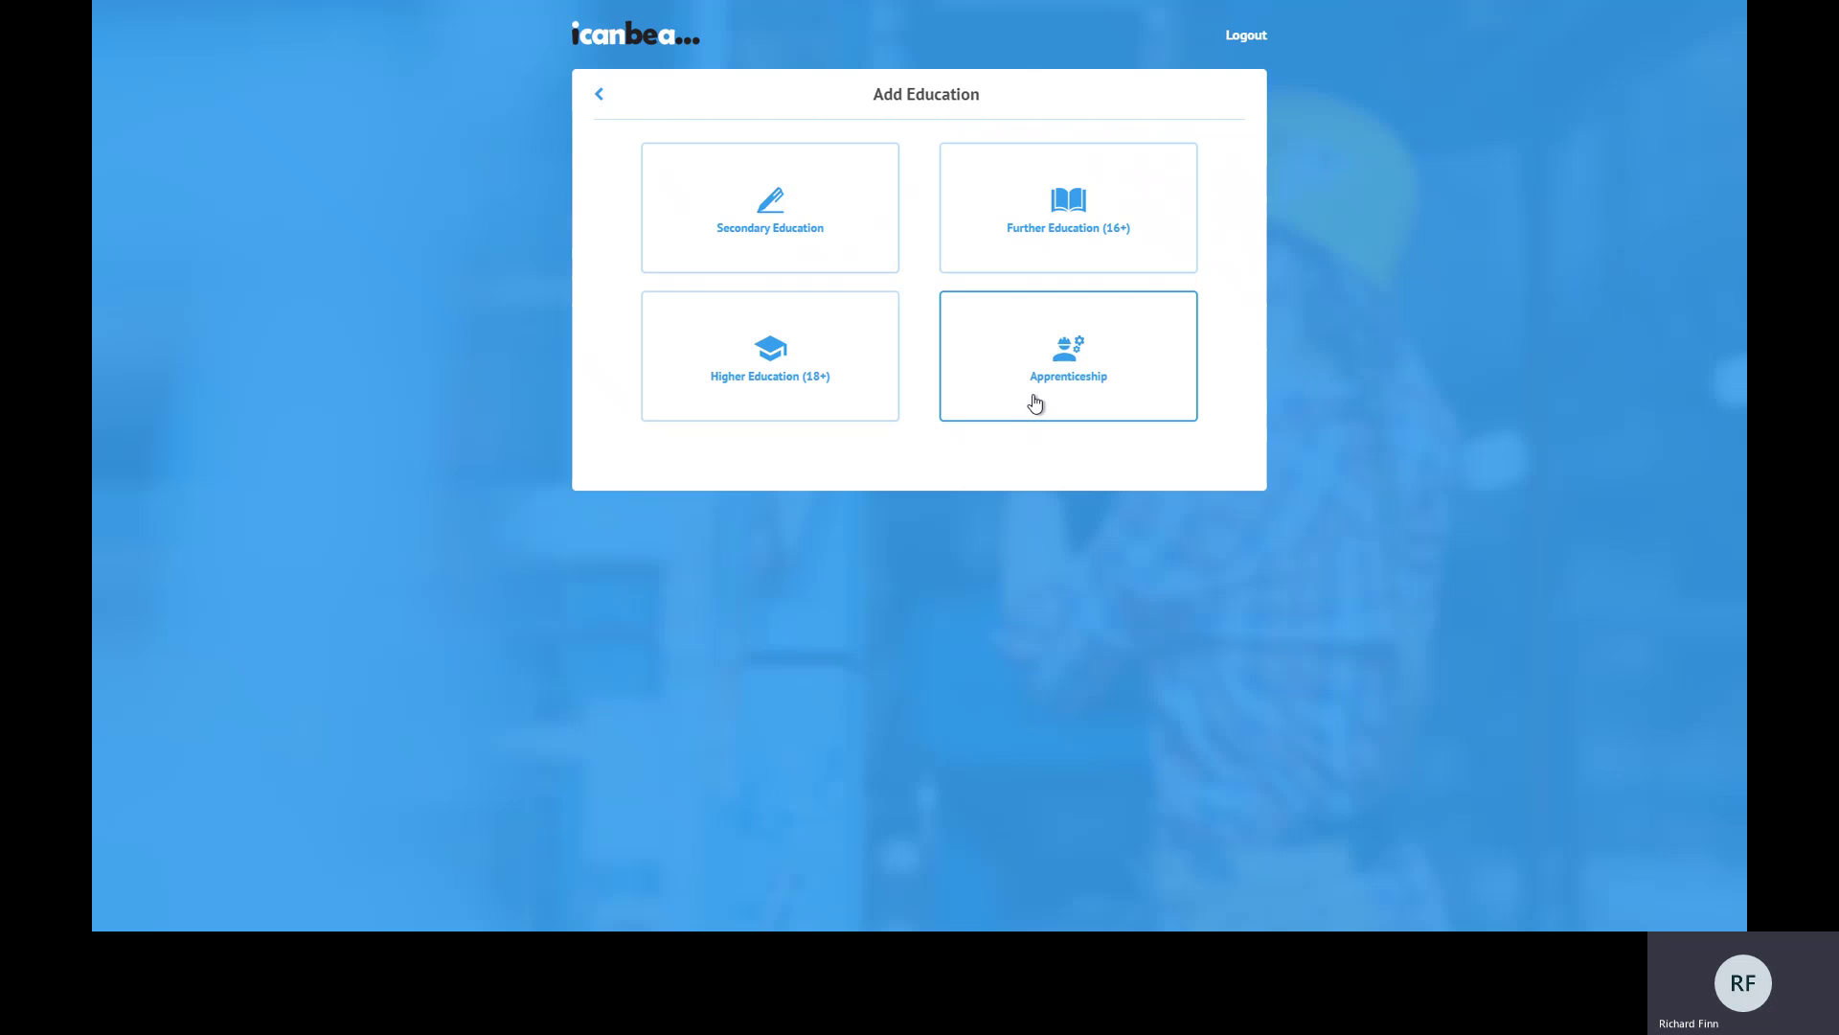
click(769, 216)
click(631, 184)
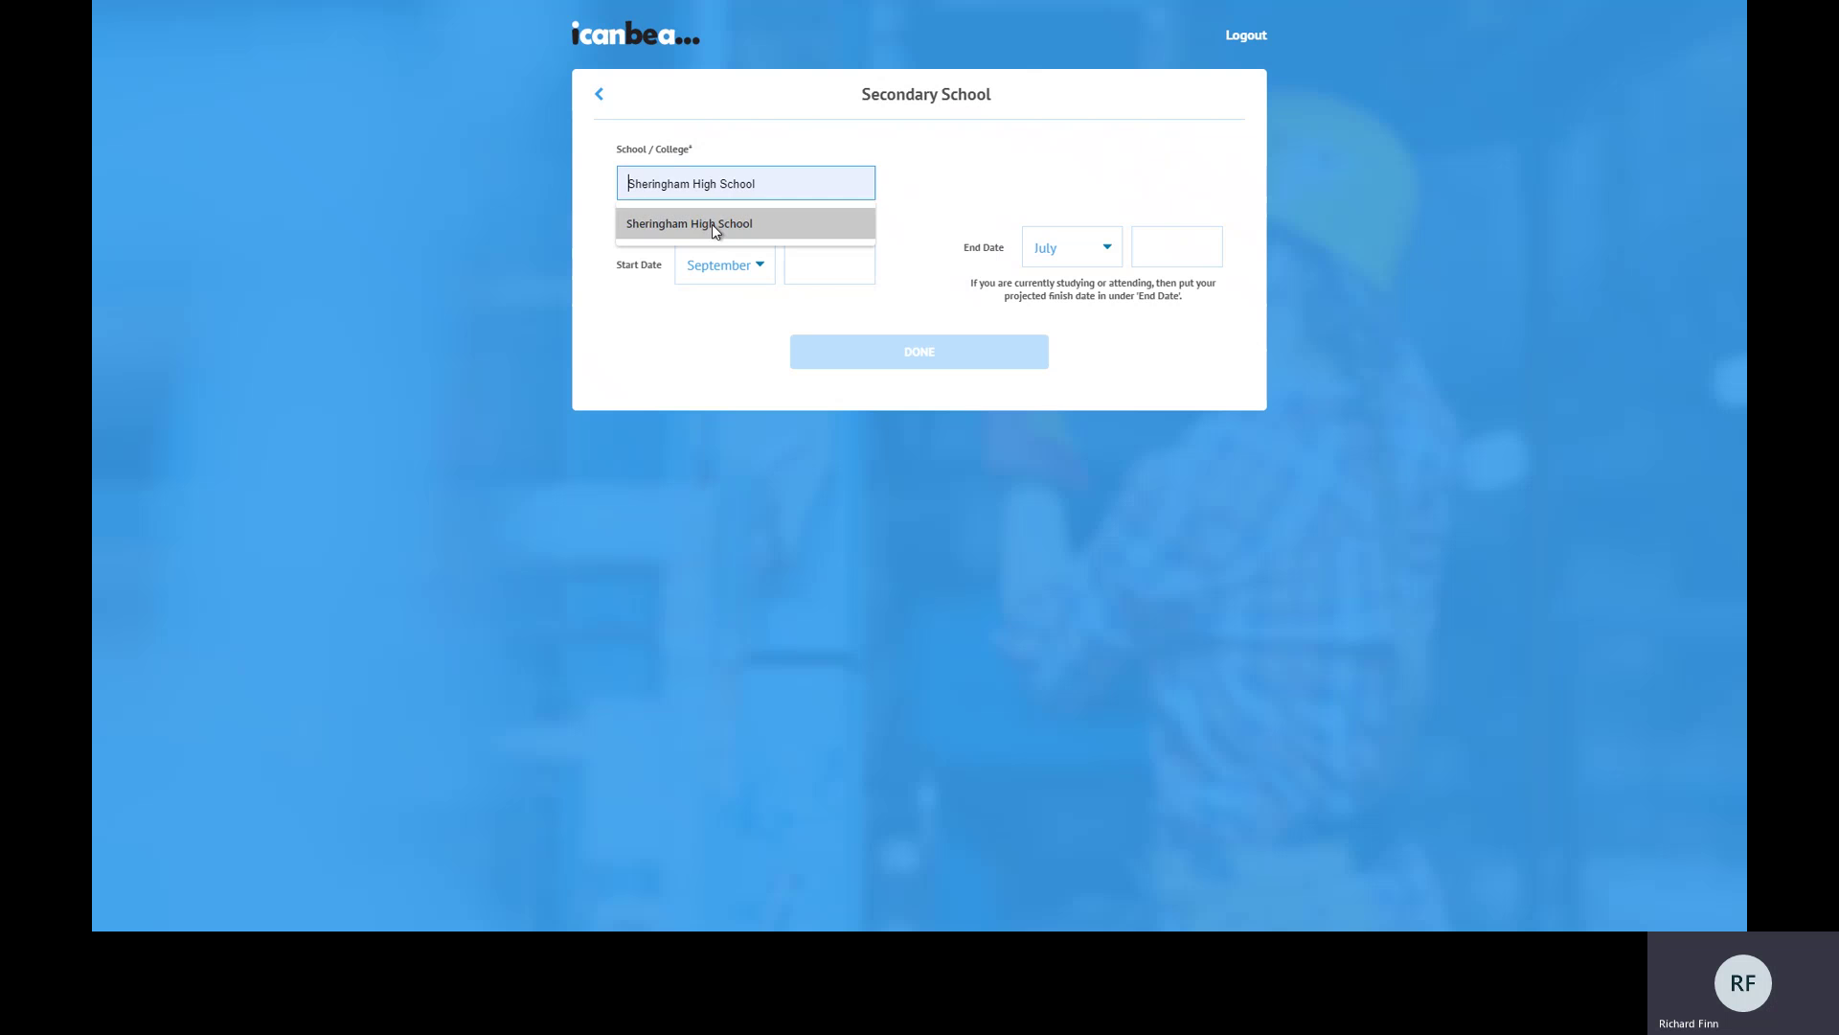
click(711, 224)
click(821, 264)
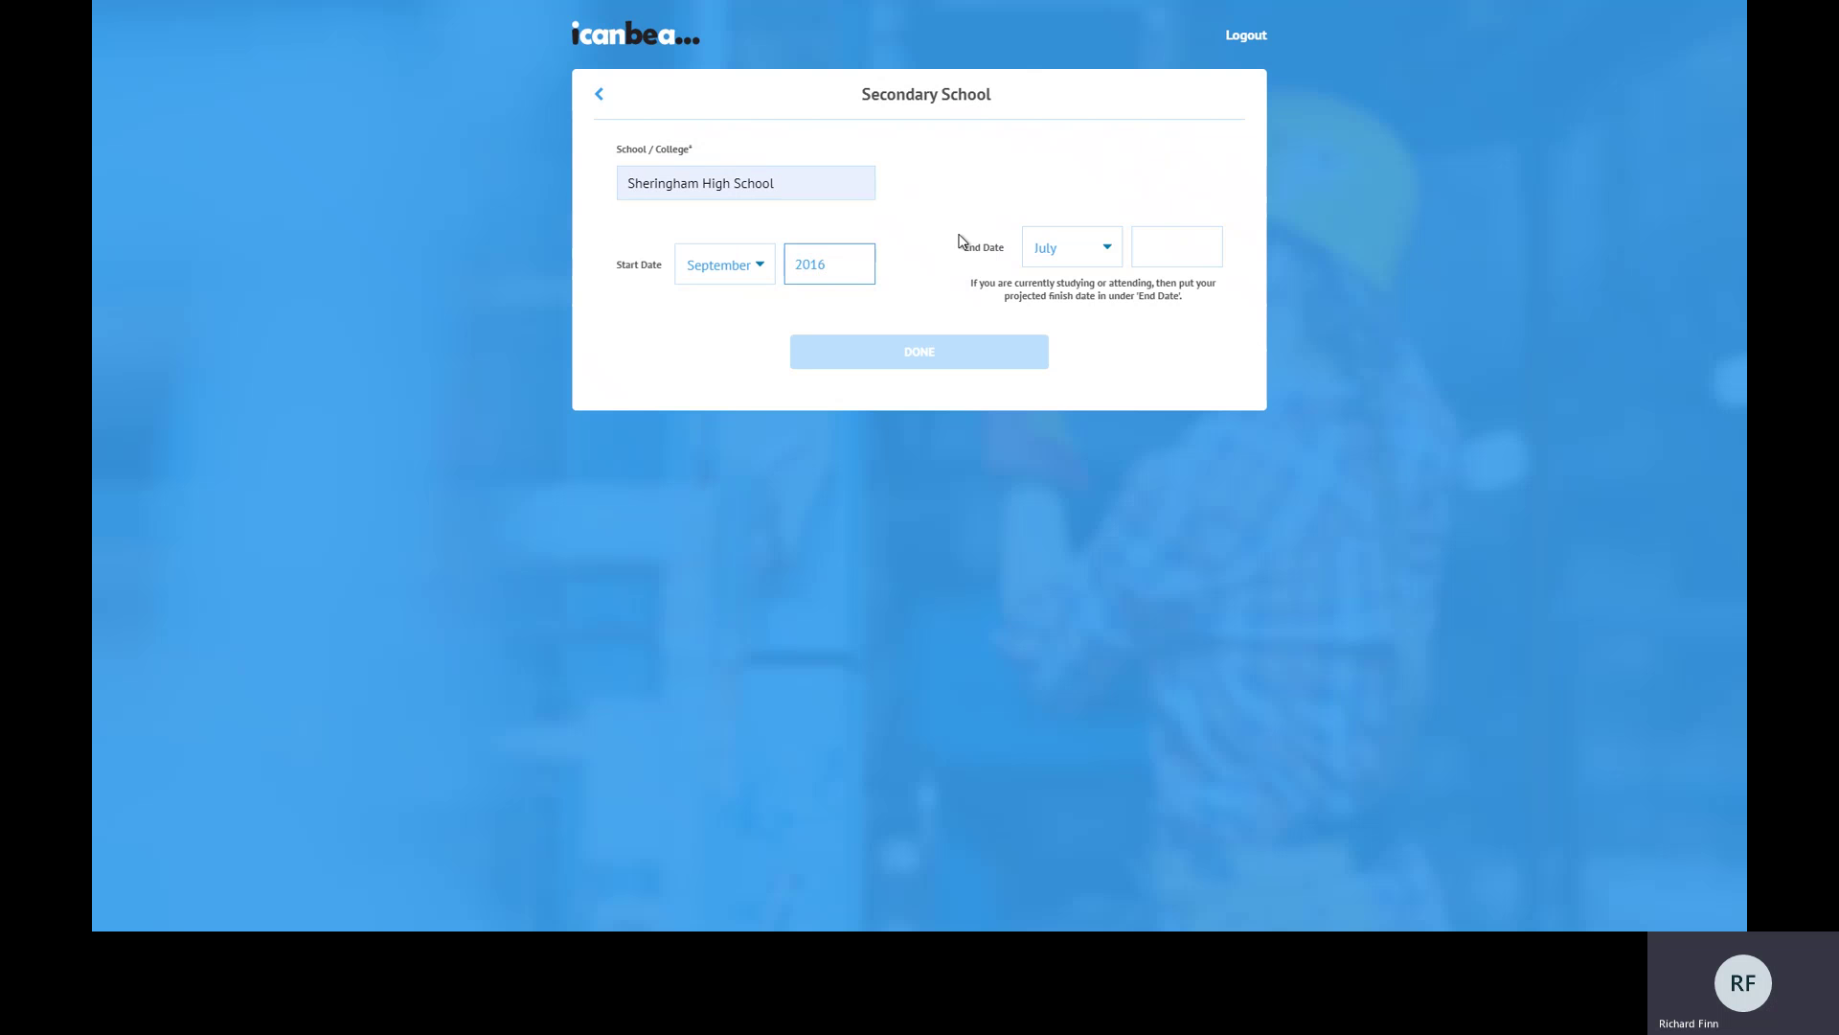
click(1162, 249)
text(2021)
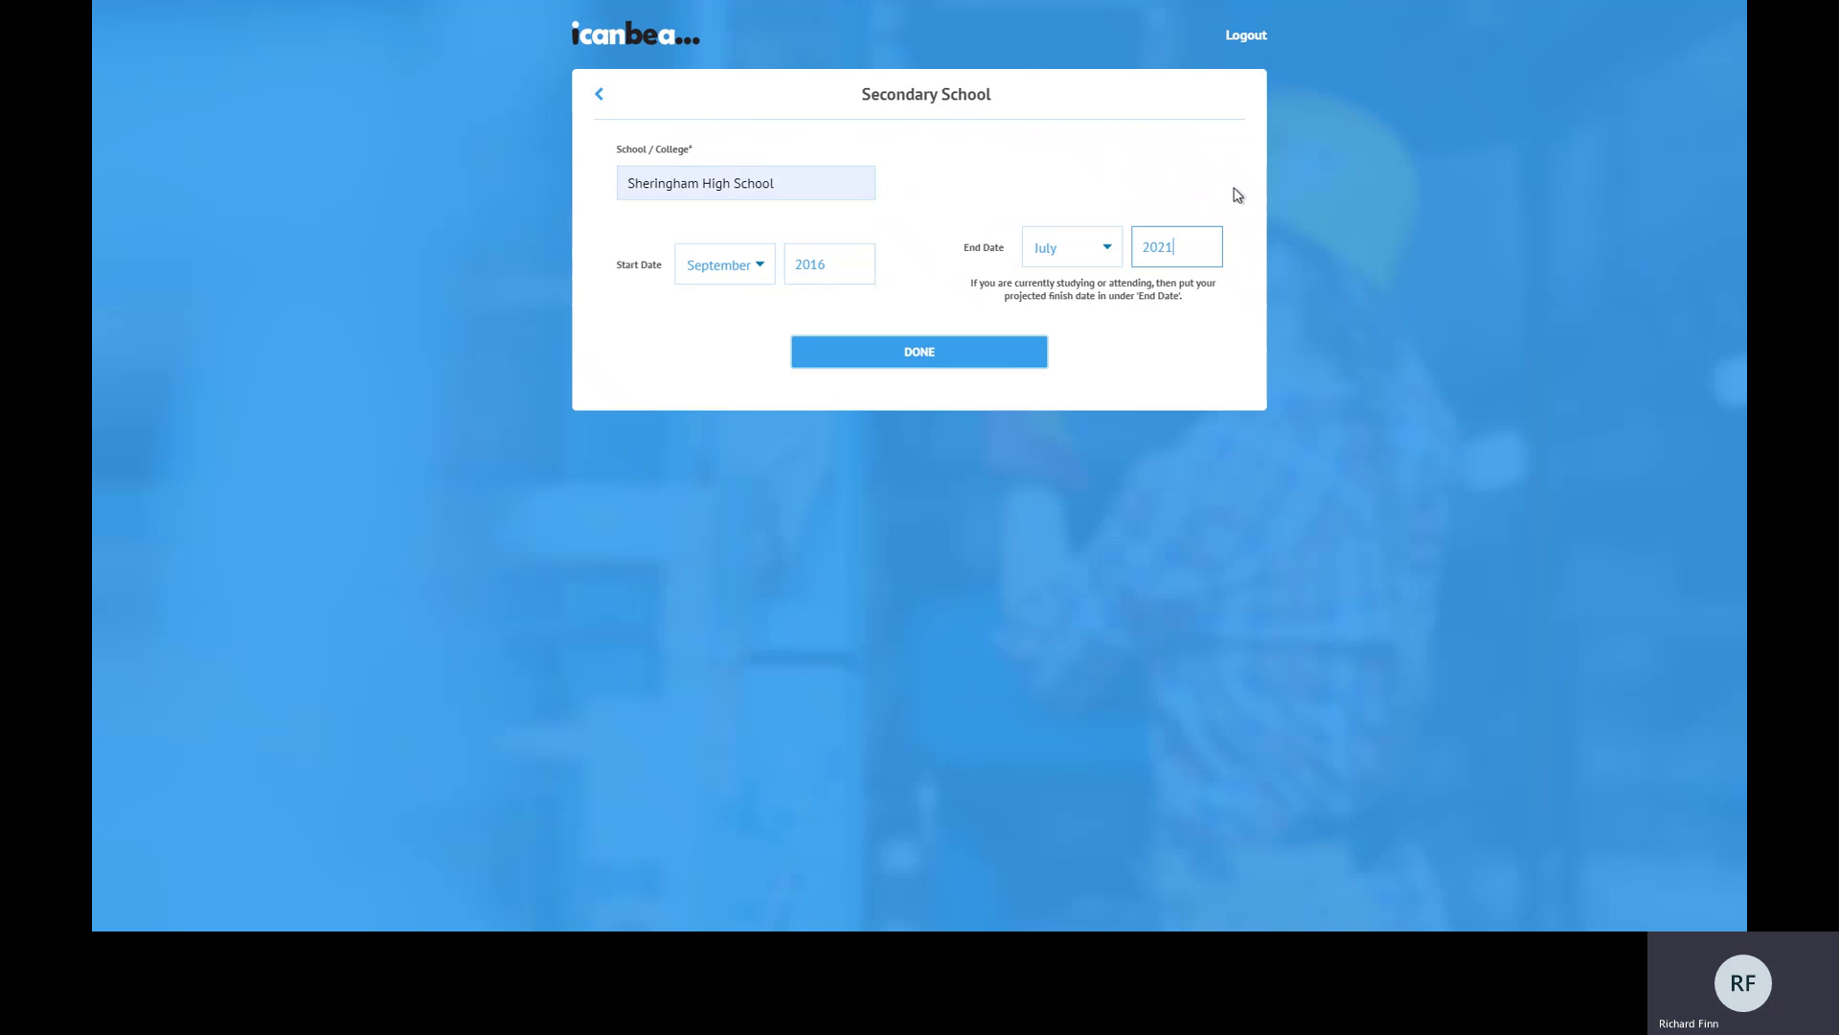
click(931, 356)
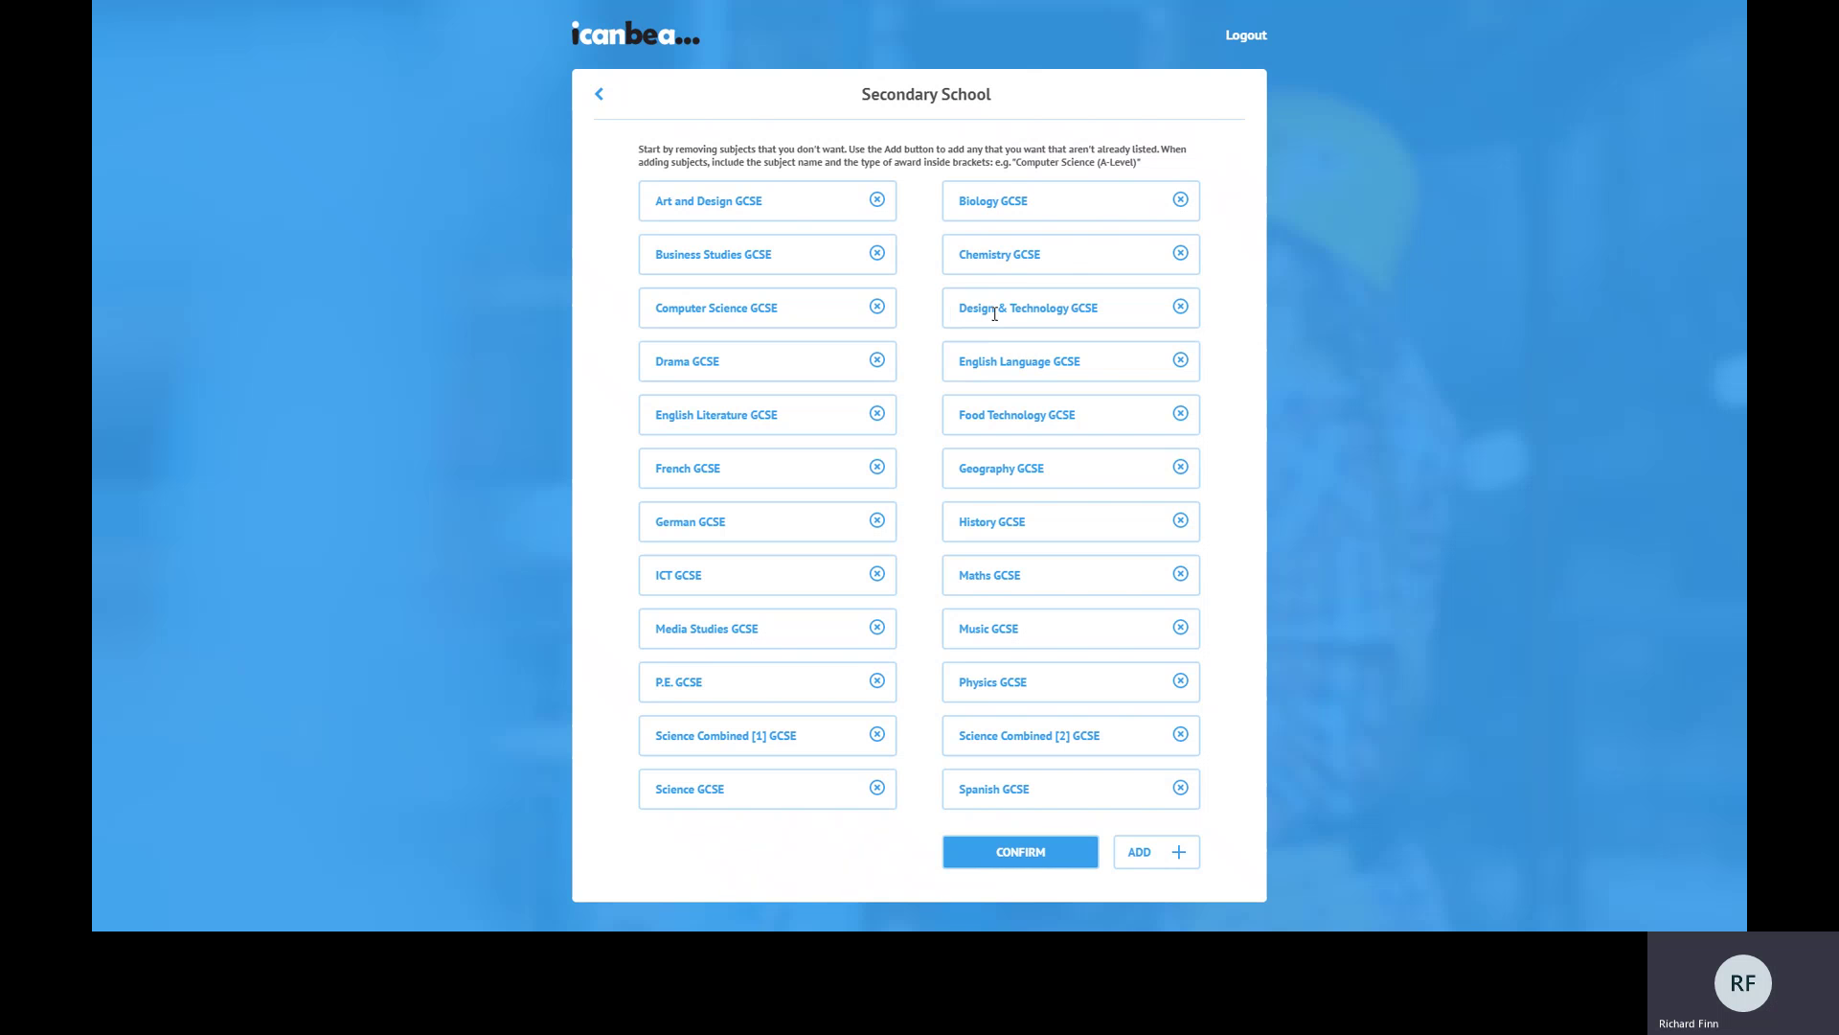
Remove the Drama, English Literature, French, German, Design & Technology, Food Technology and ICT GCSEs from the subject list.
click(876, 372)
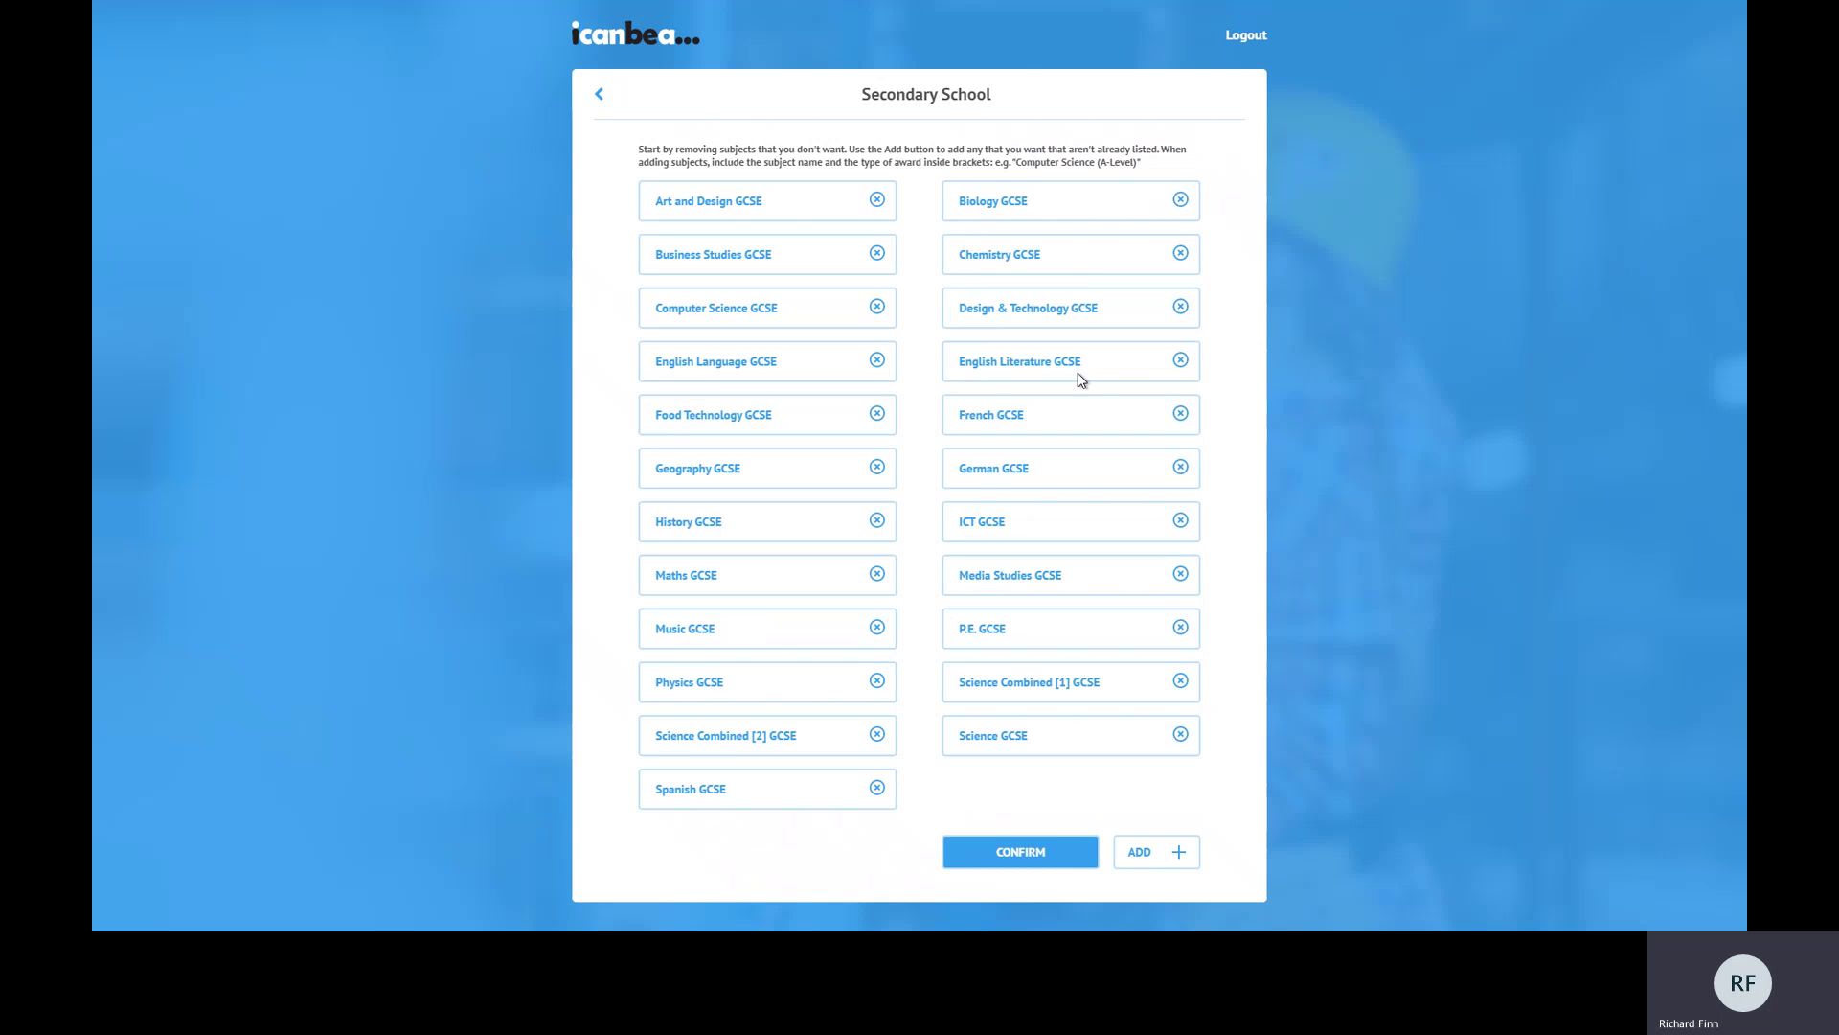
click(1181, 363)
click(876, 414)
click(1180, 414)
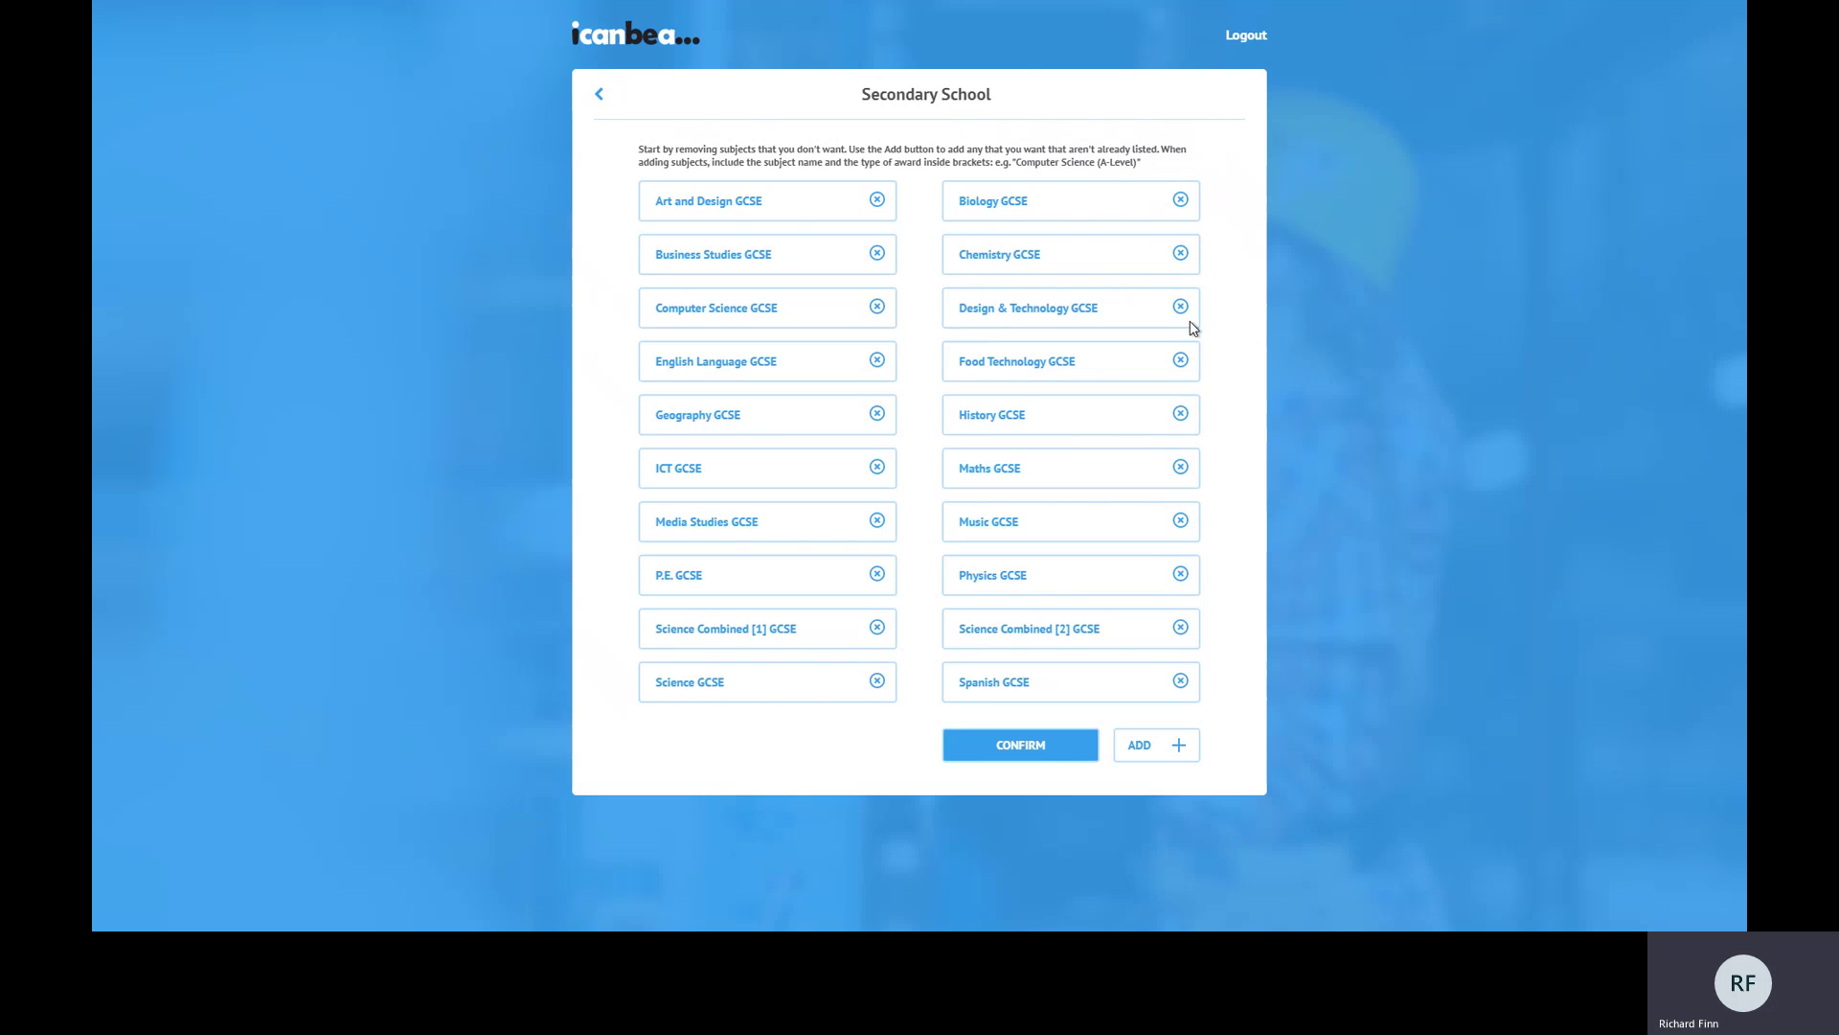
click(1180, 307)
click(876, 361)
click(877, 414)
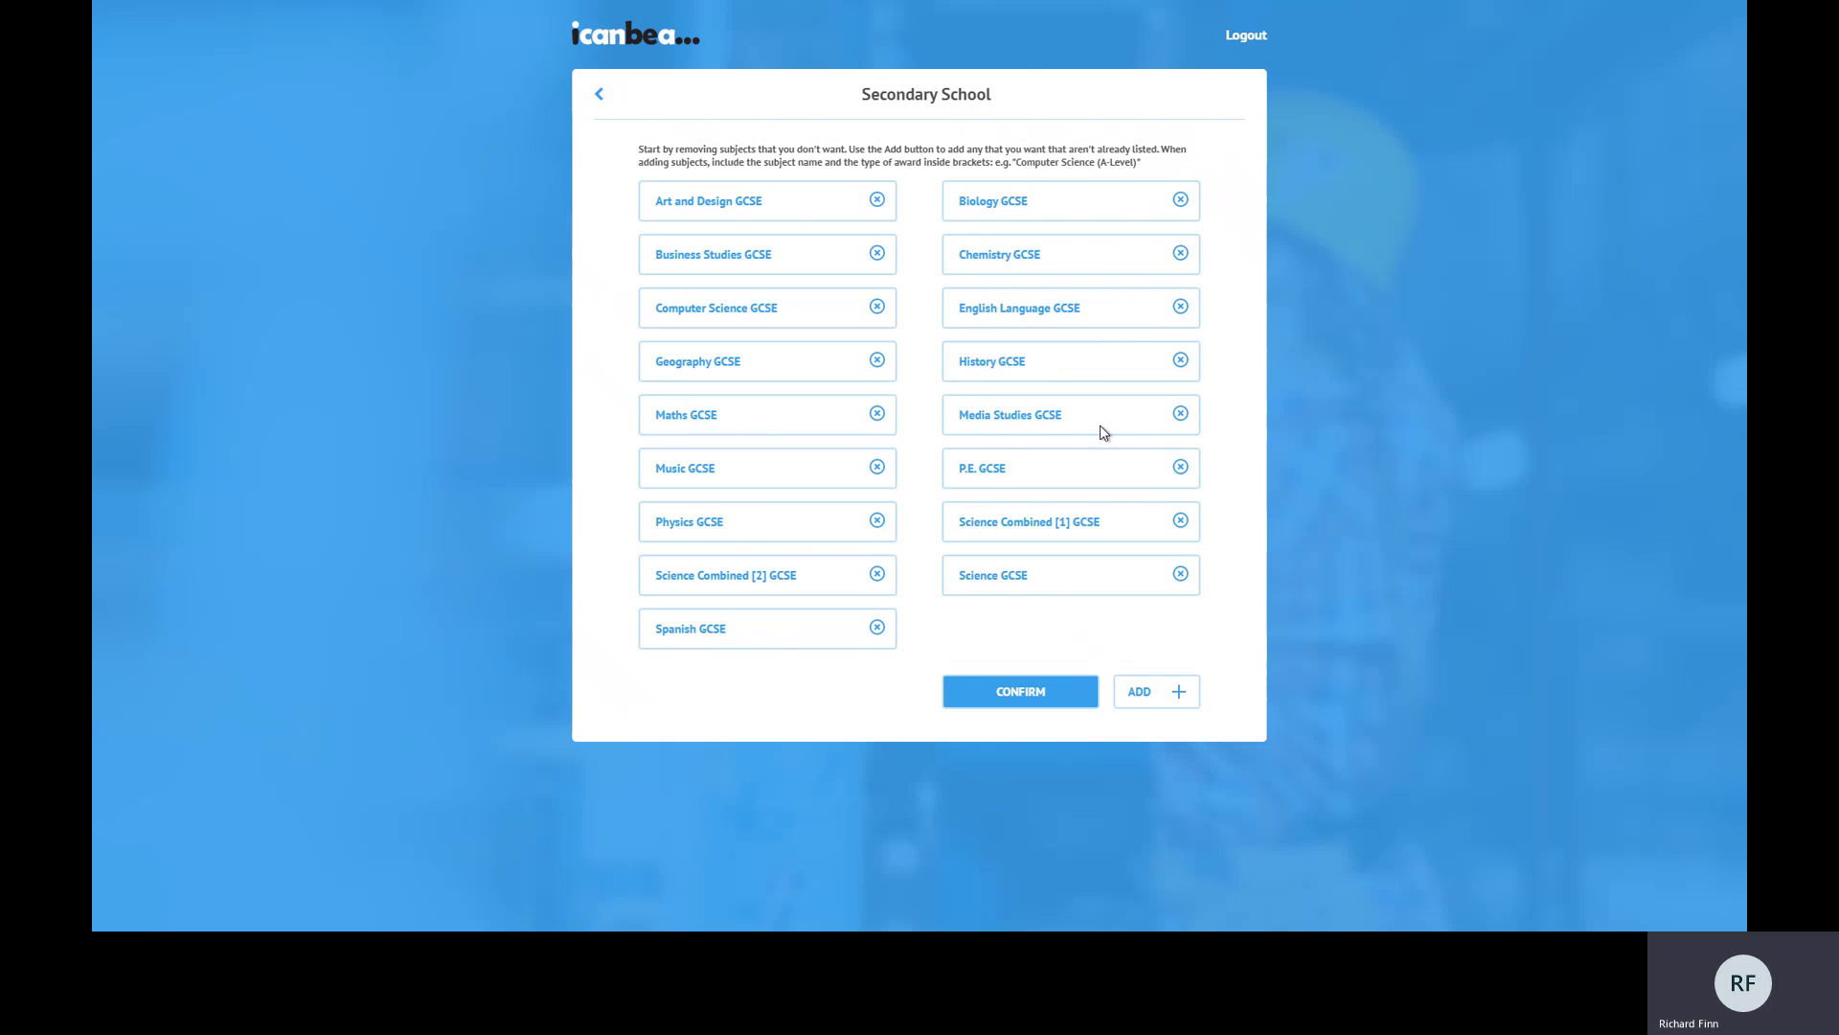
Remove the Media Studies, Maths, English Language, History, Computer Science, Chemistry, Music, Physics, P.E. and Business Studies GCSEs from the subject list.
click(1180, 414)
click(877, 414)
click(1181, 307)
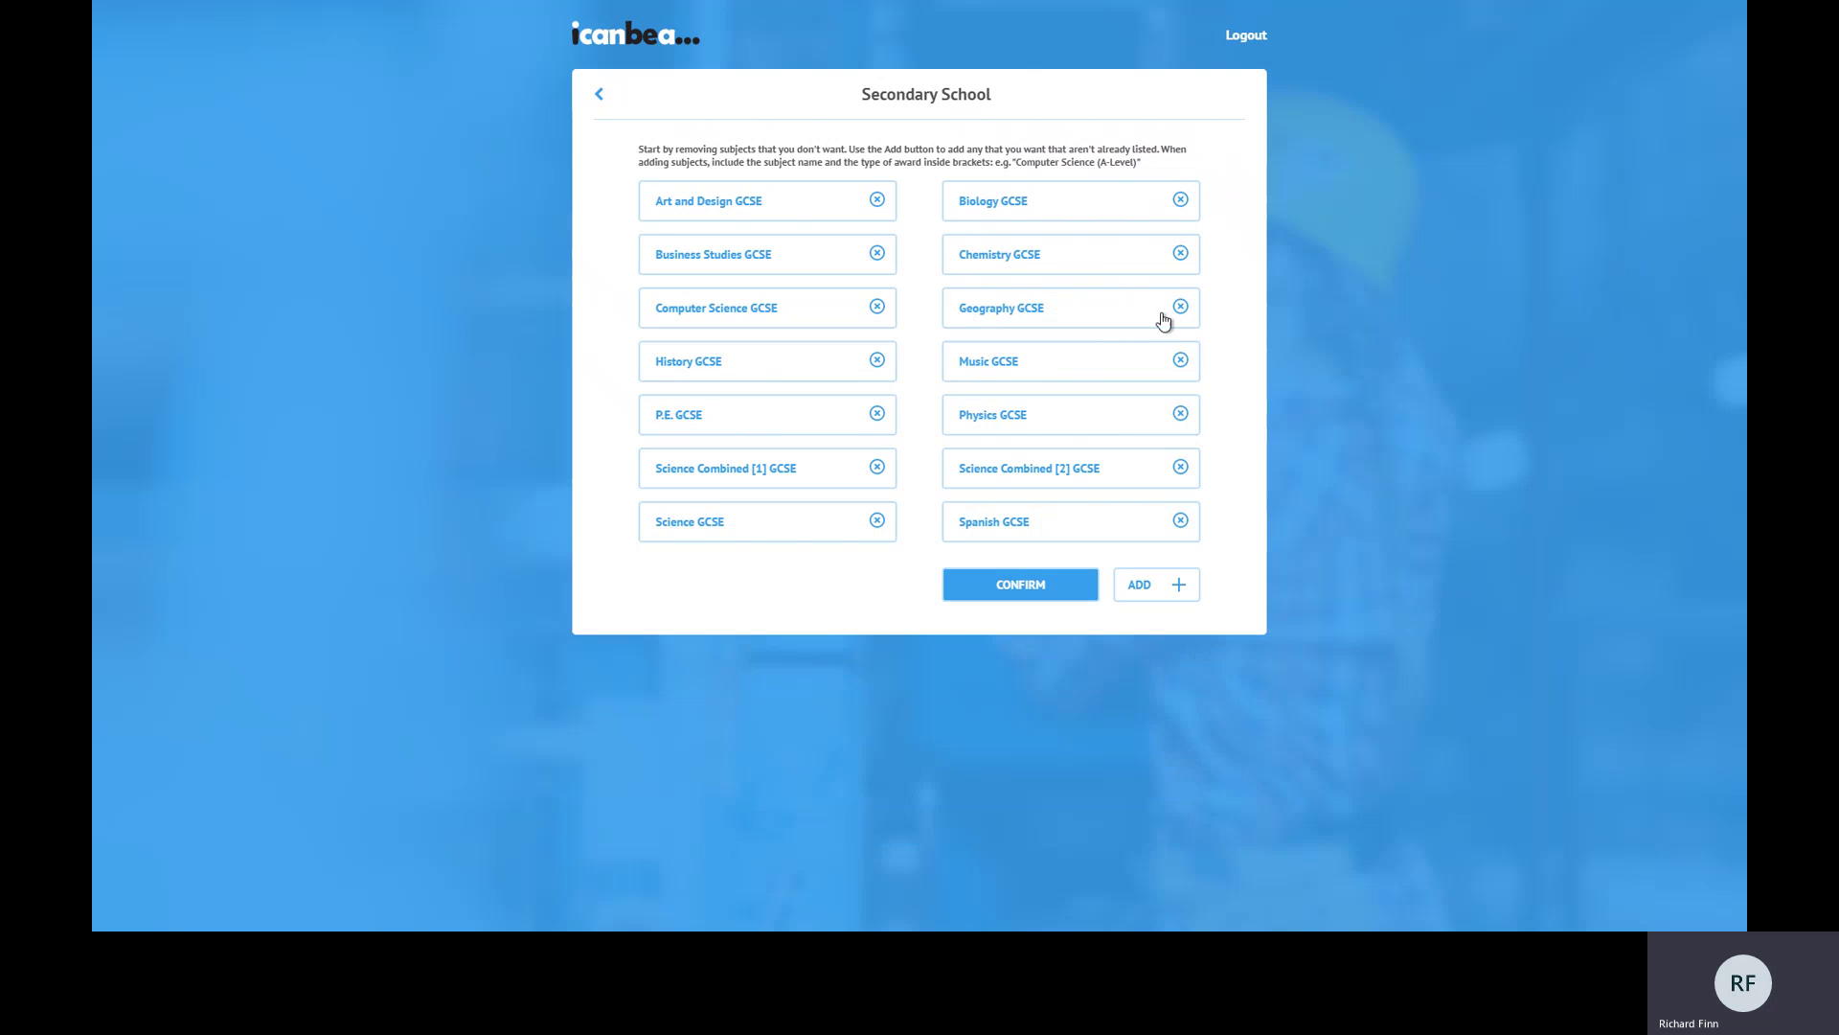
click(877, 361)
click(876, 308)
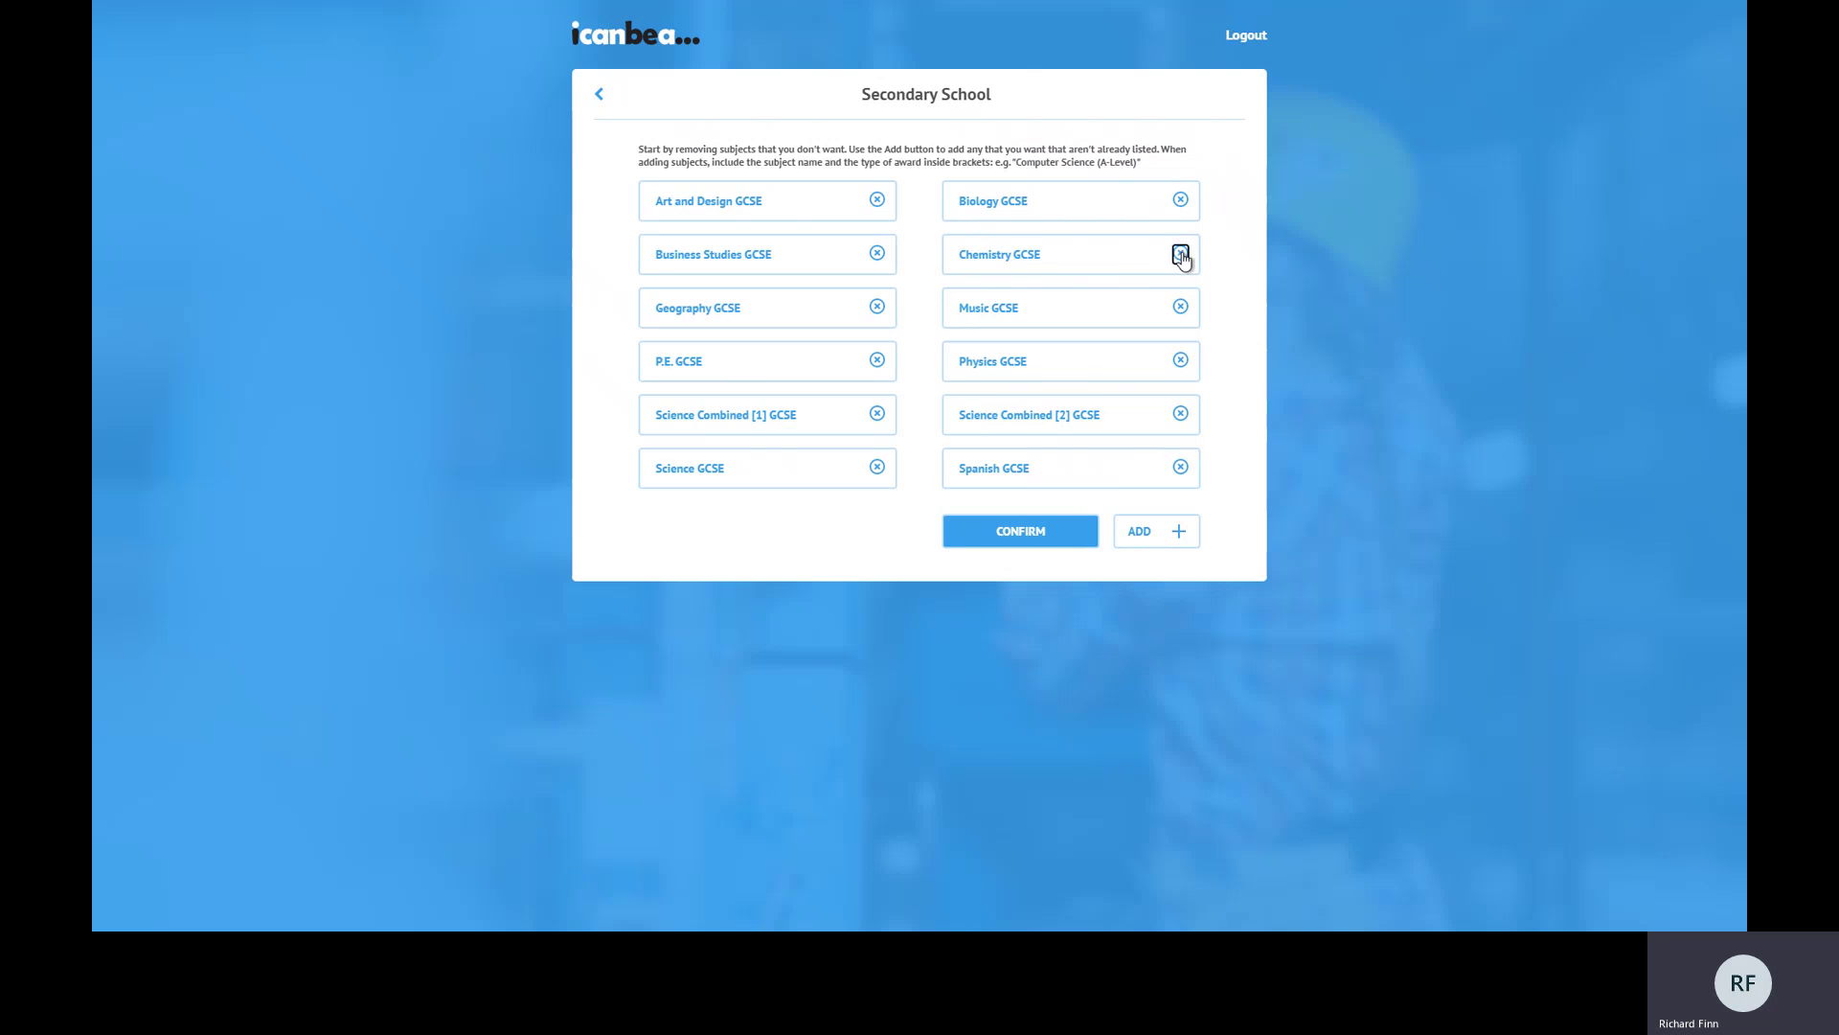
click(1180, 254)
click(876, 308)
click(1181, 308)
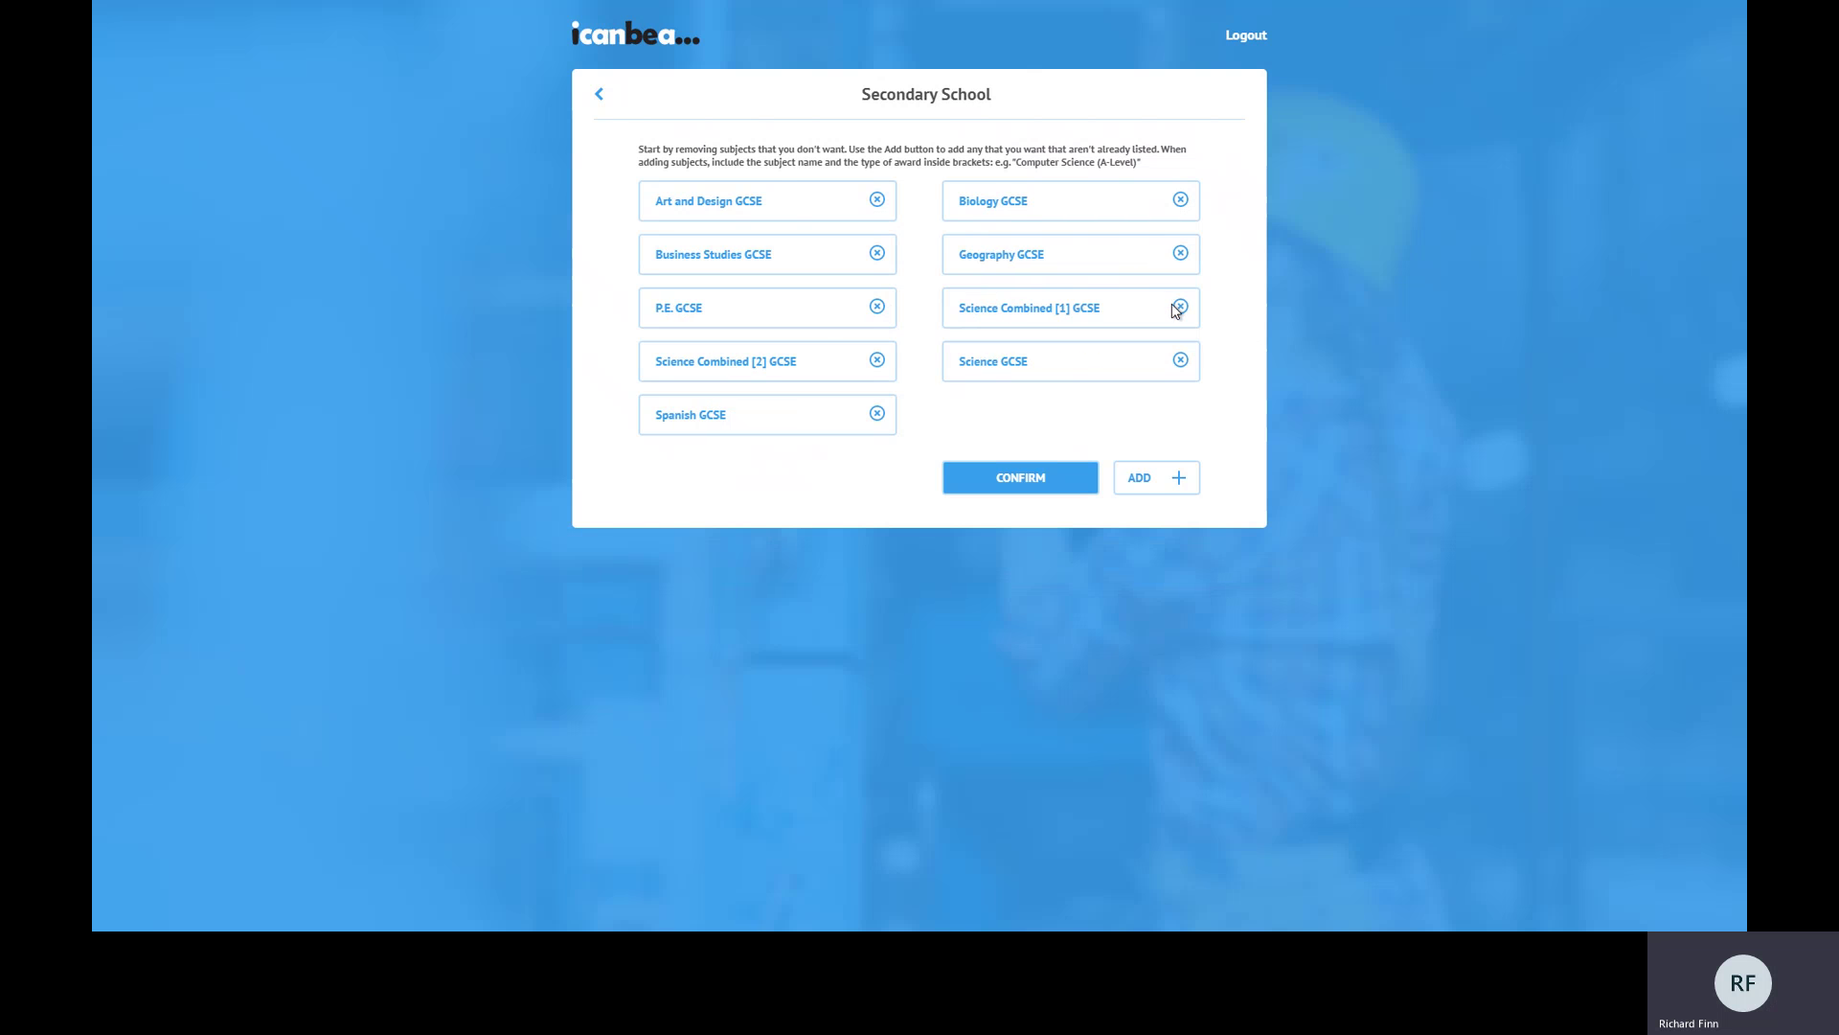
click(877, 307)
click(876, 254)
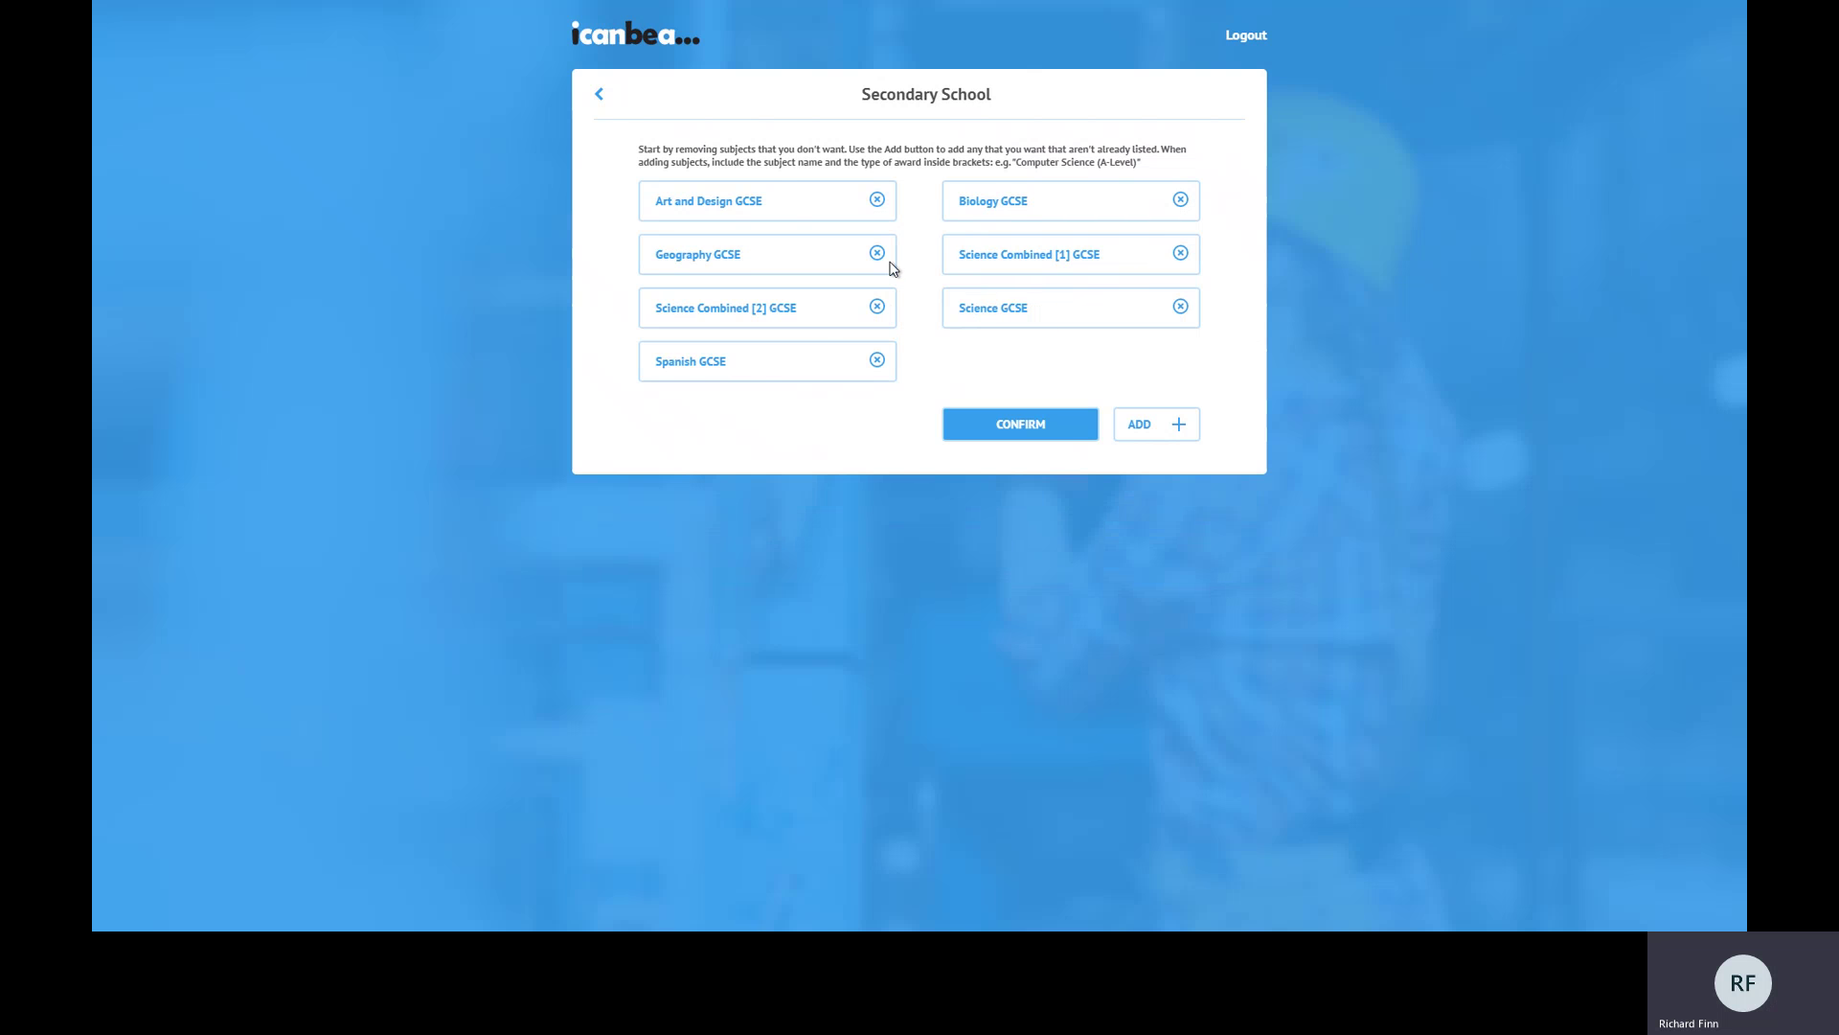
Add "Music GCSE" as a custom subject and confirm the subject list.
click(1143, 428)
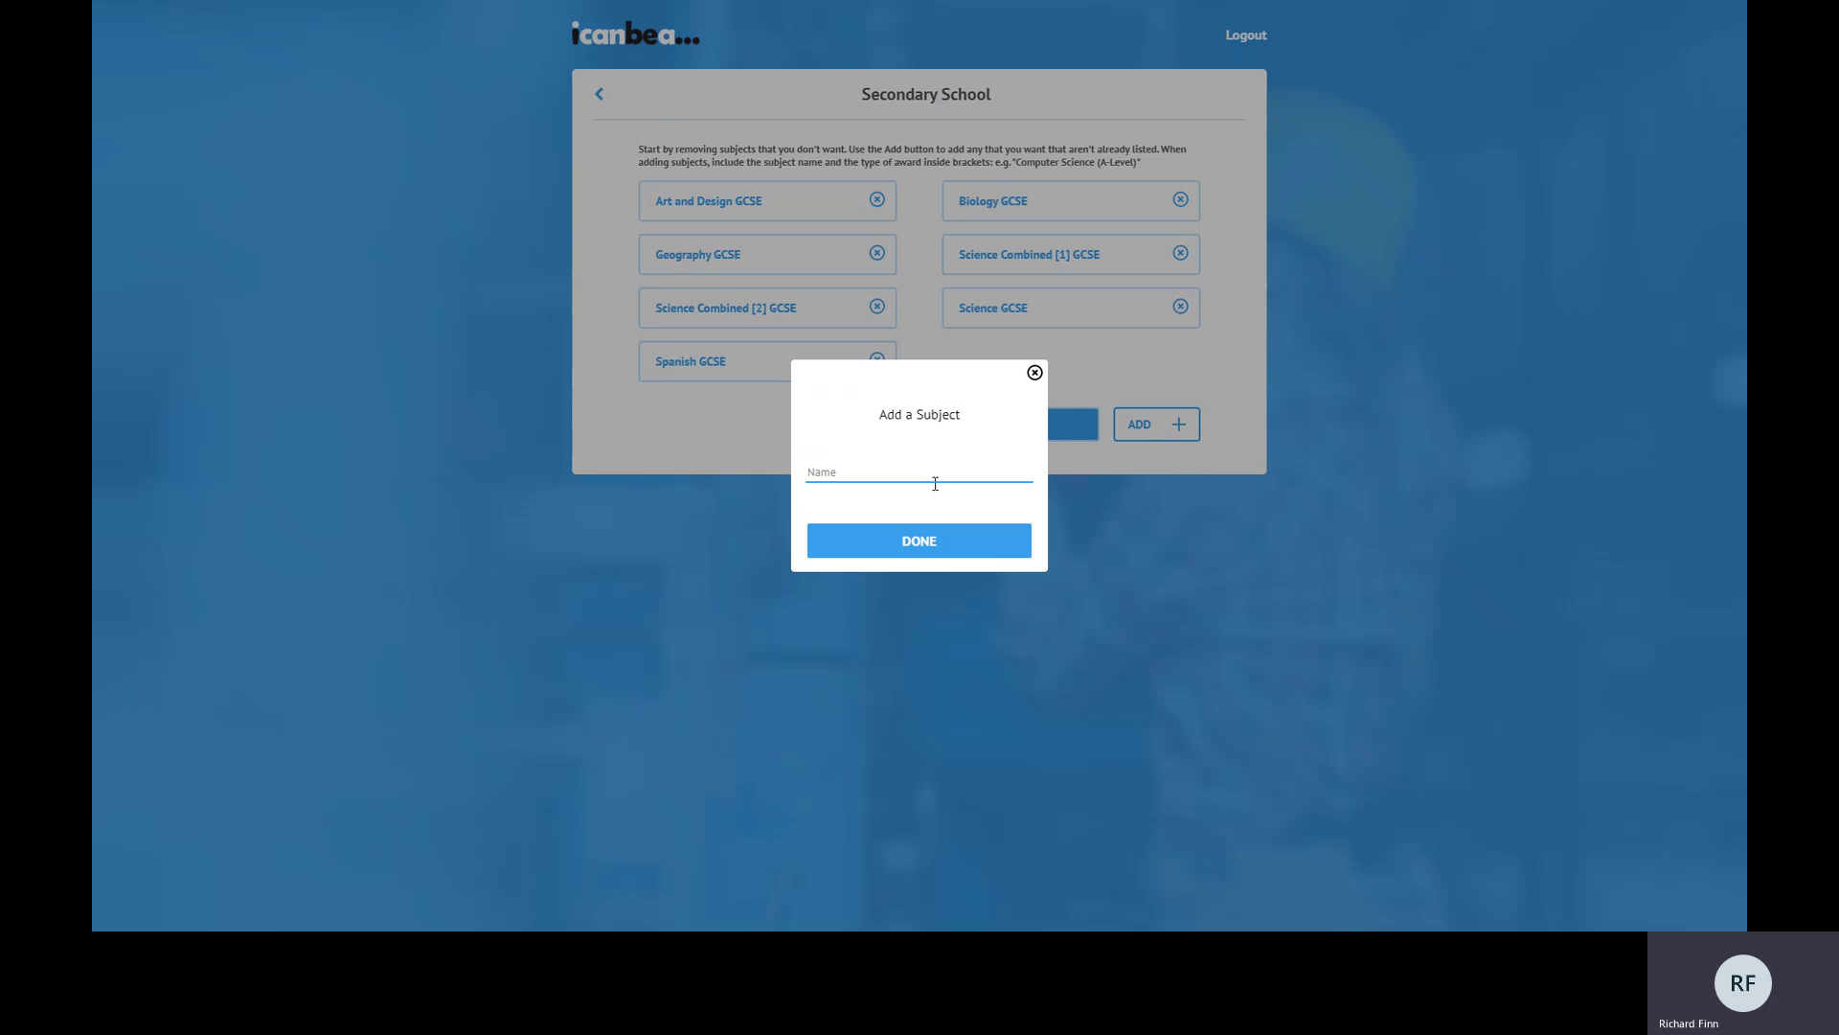
click(832, 472)
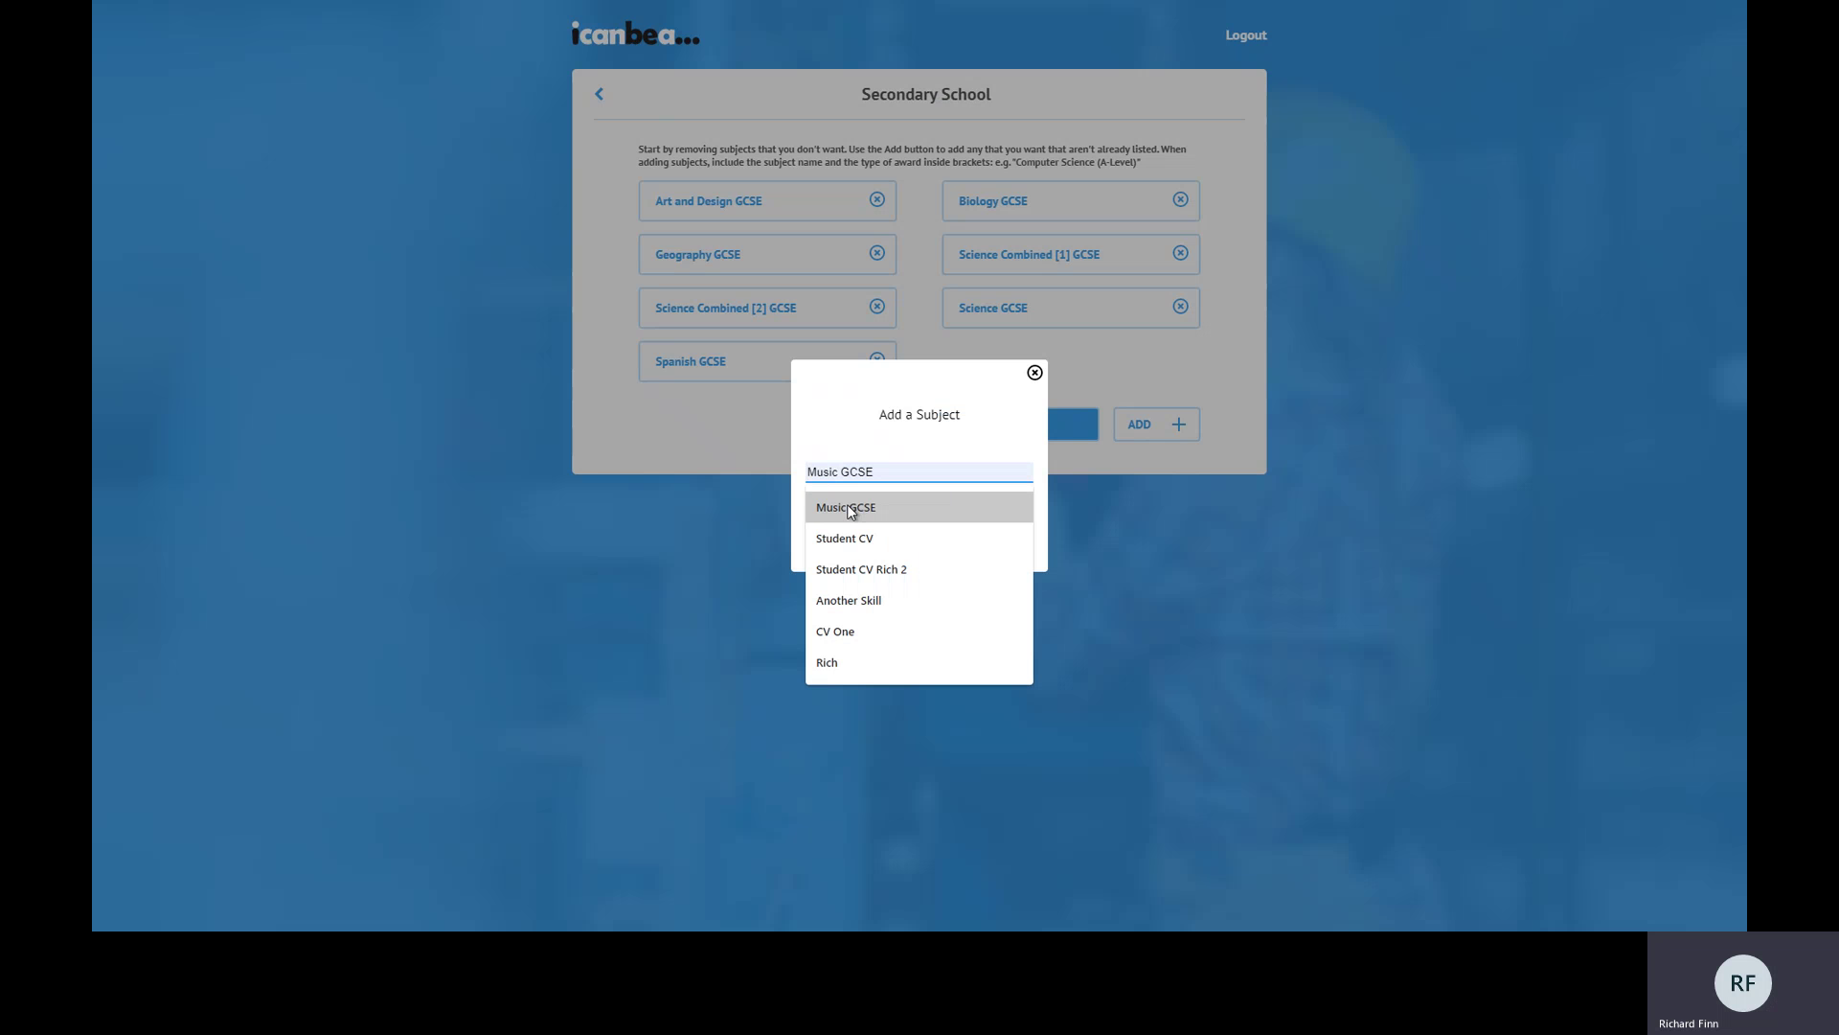
click(846, 508)
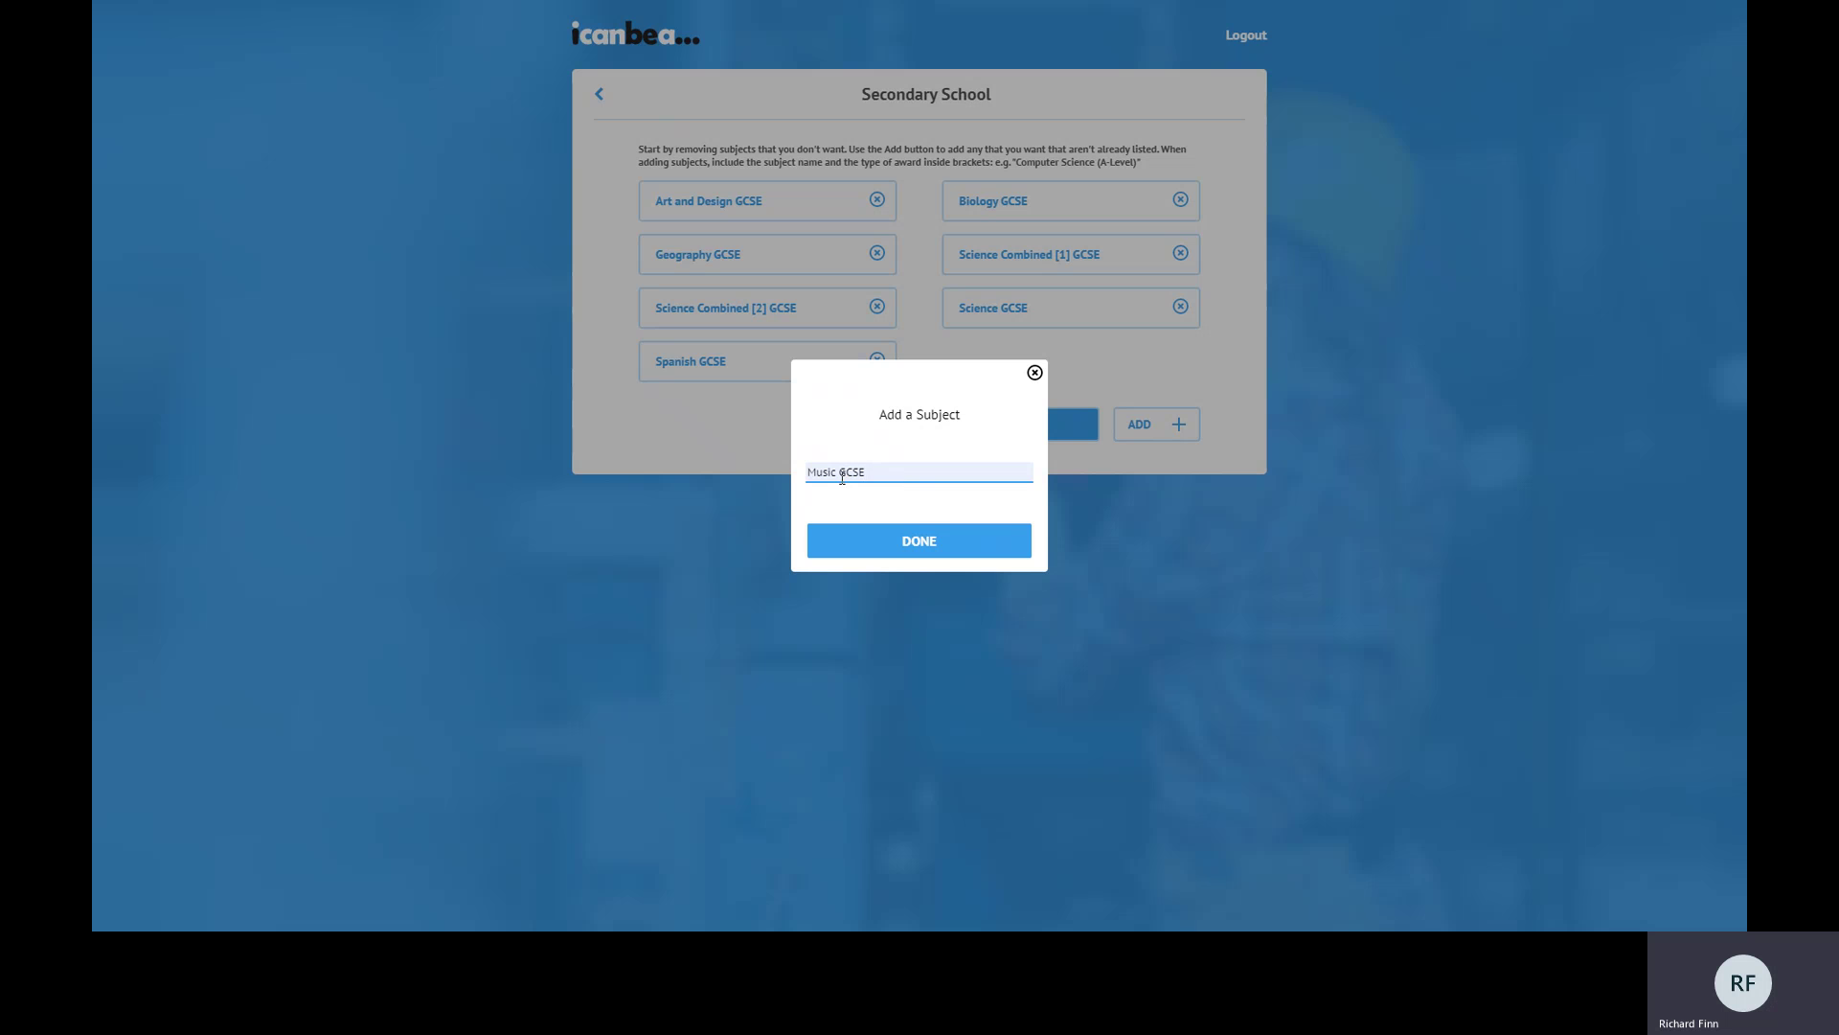
double_click(840, 471)
click(916, 539)
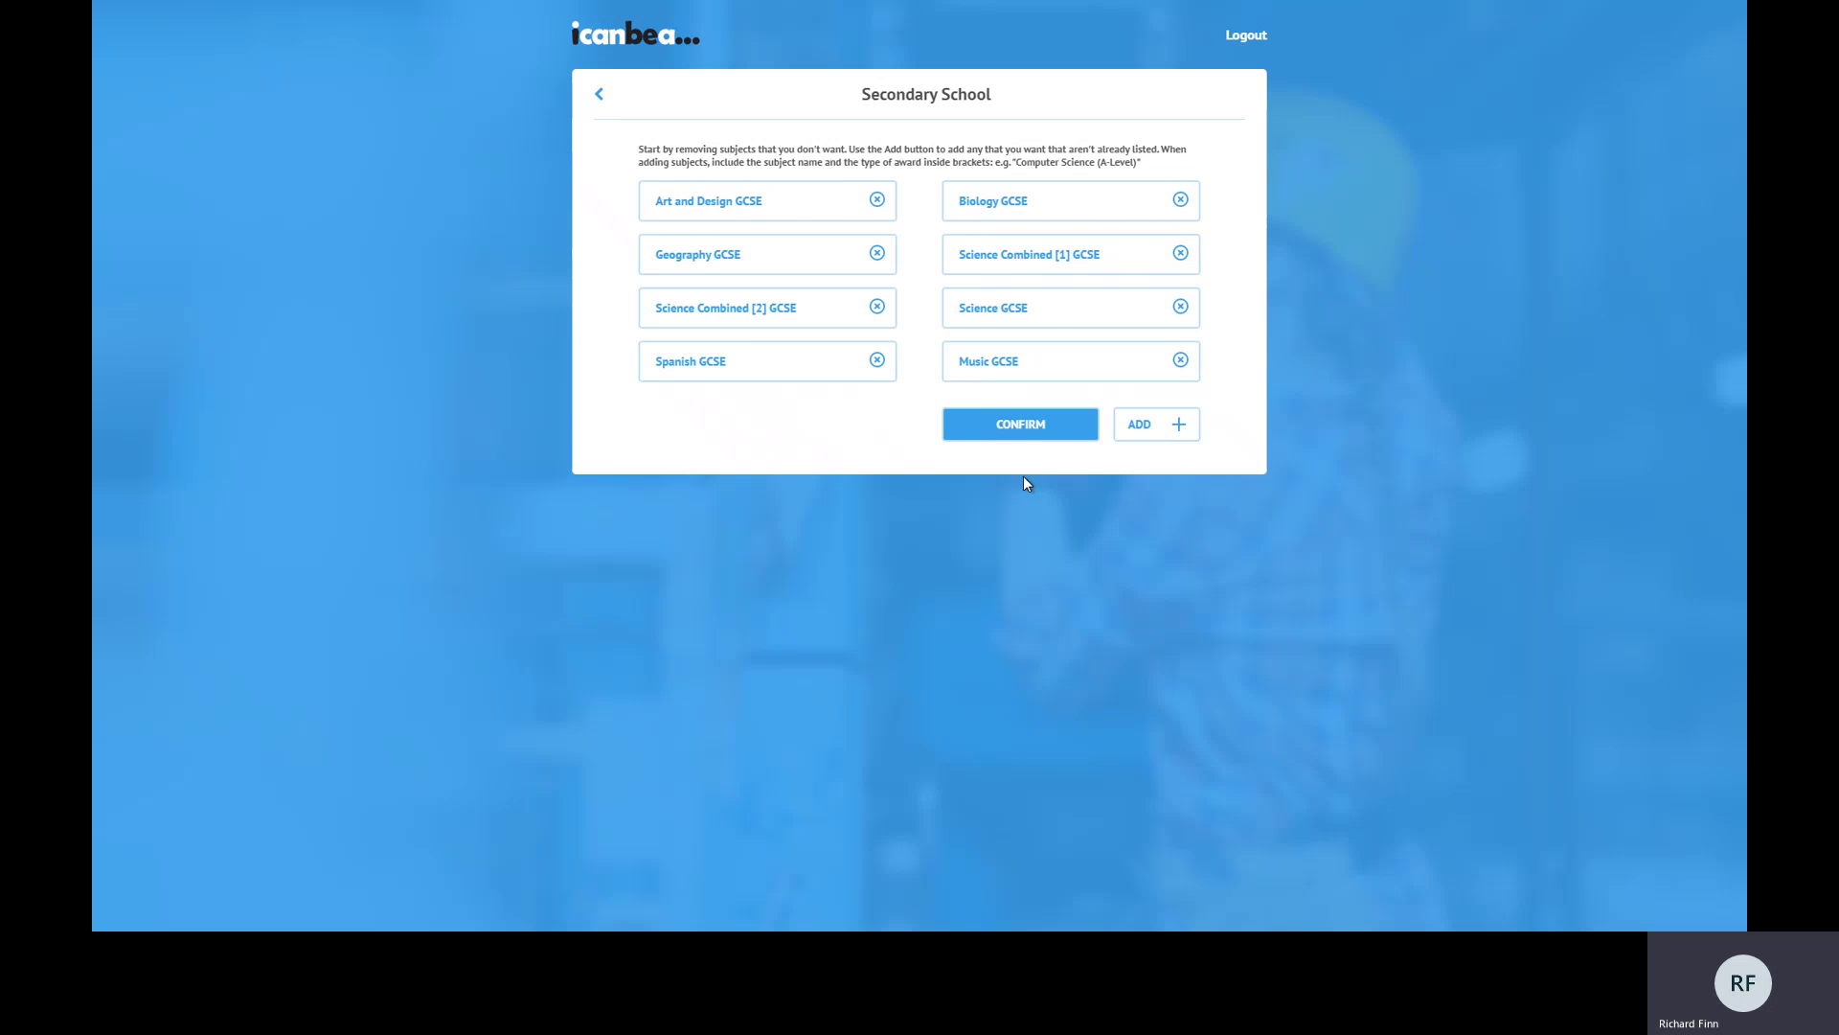
click(1006, 427)
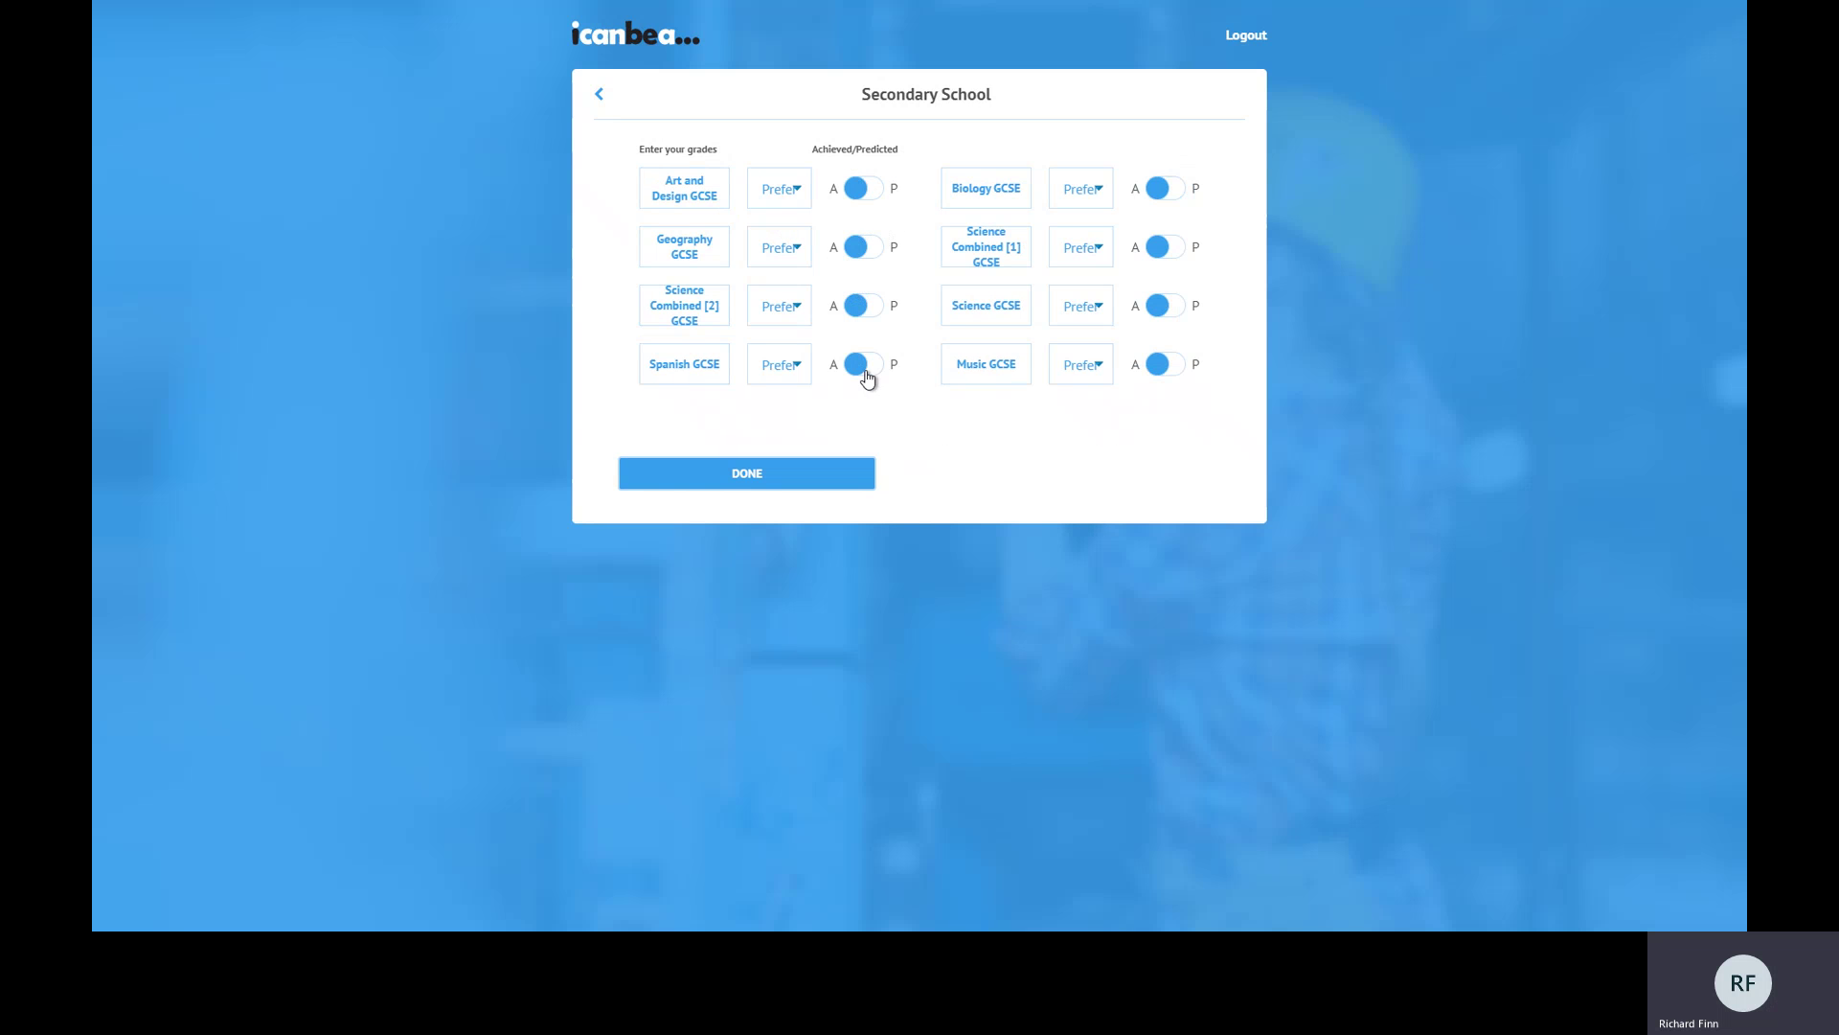
Set the grades for Art and Design, Geography, Science Combined [2] and Spanish GCSE to 4.
click(778, 194)
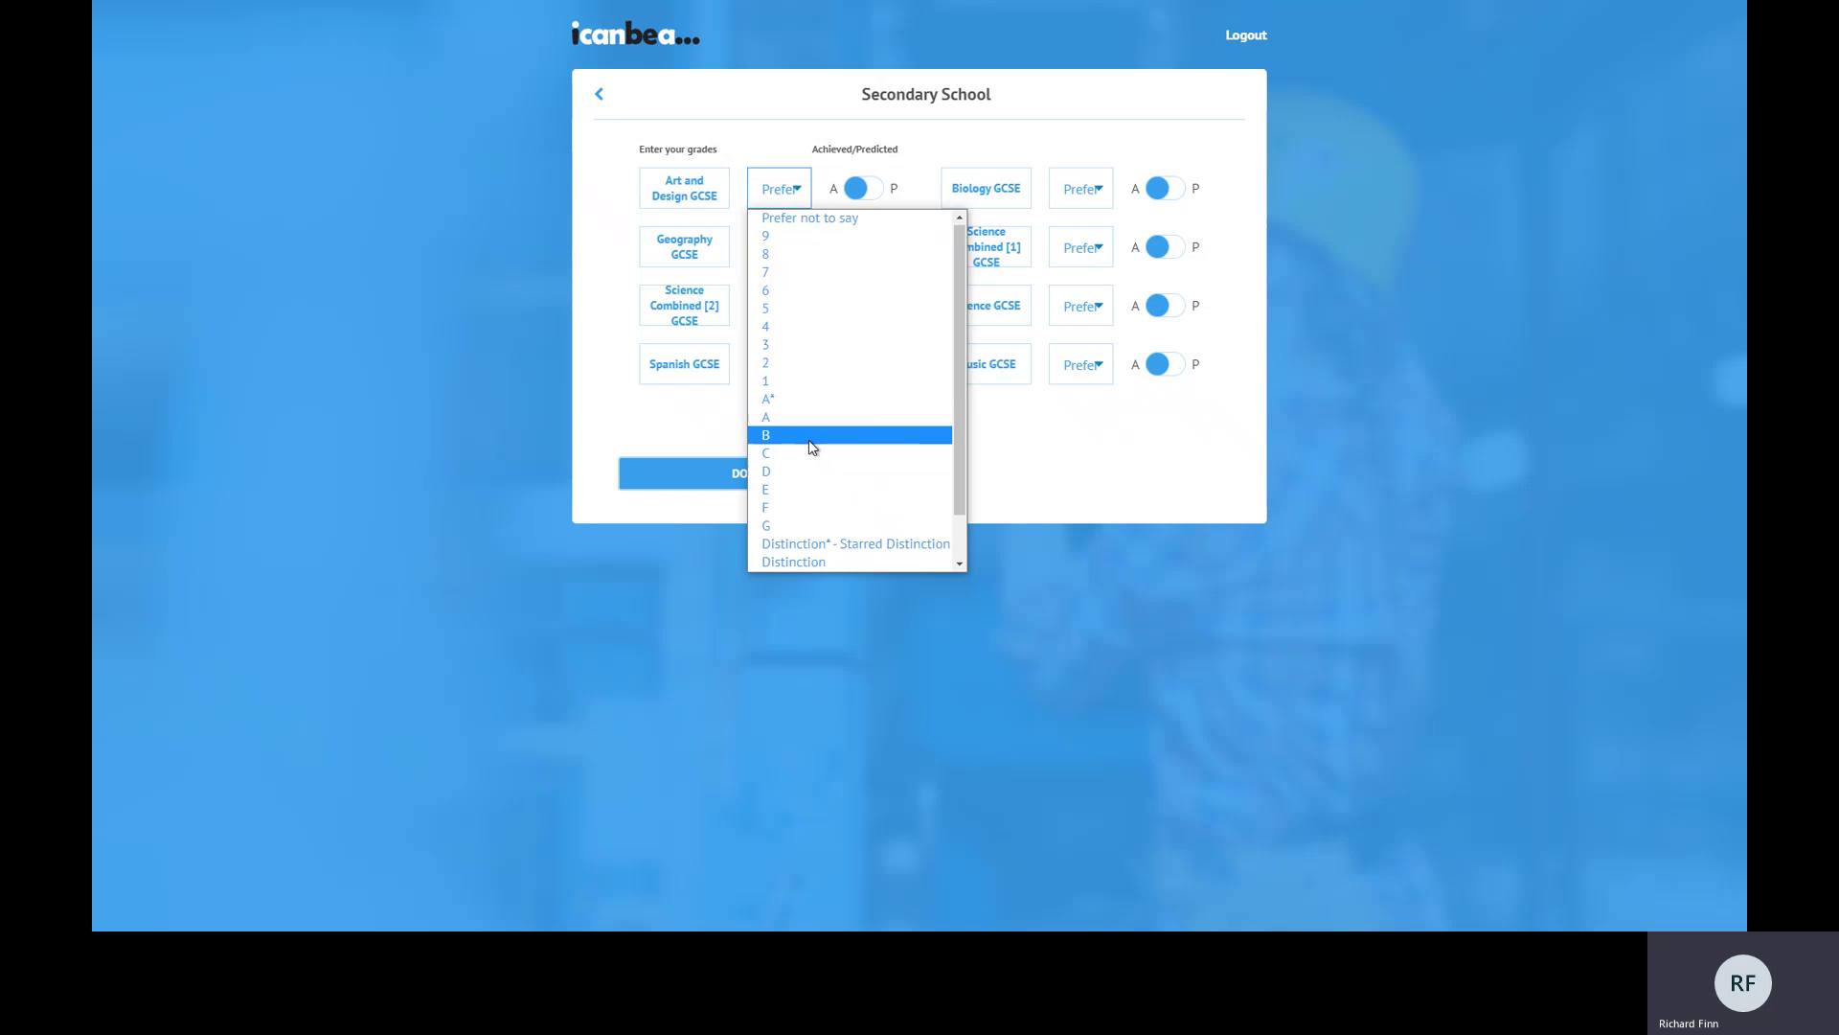
scroll(814, 469, down, 1)
scroll(819, 476, up, 1)
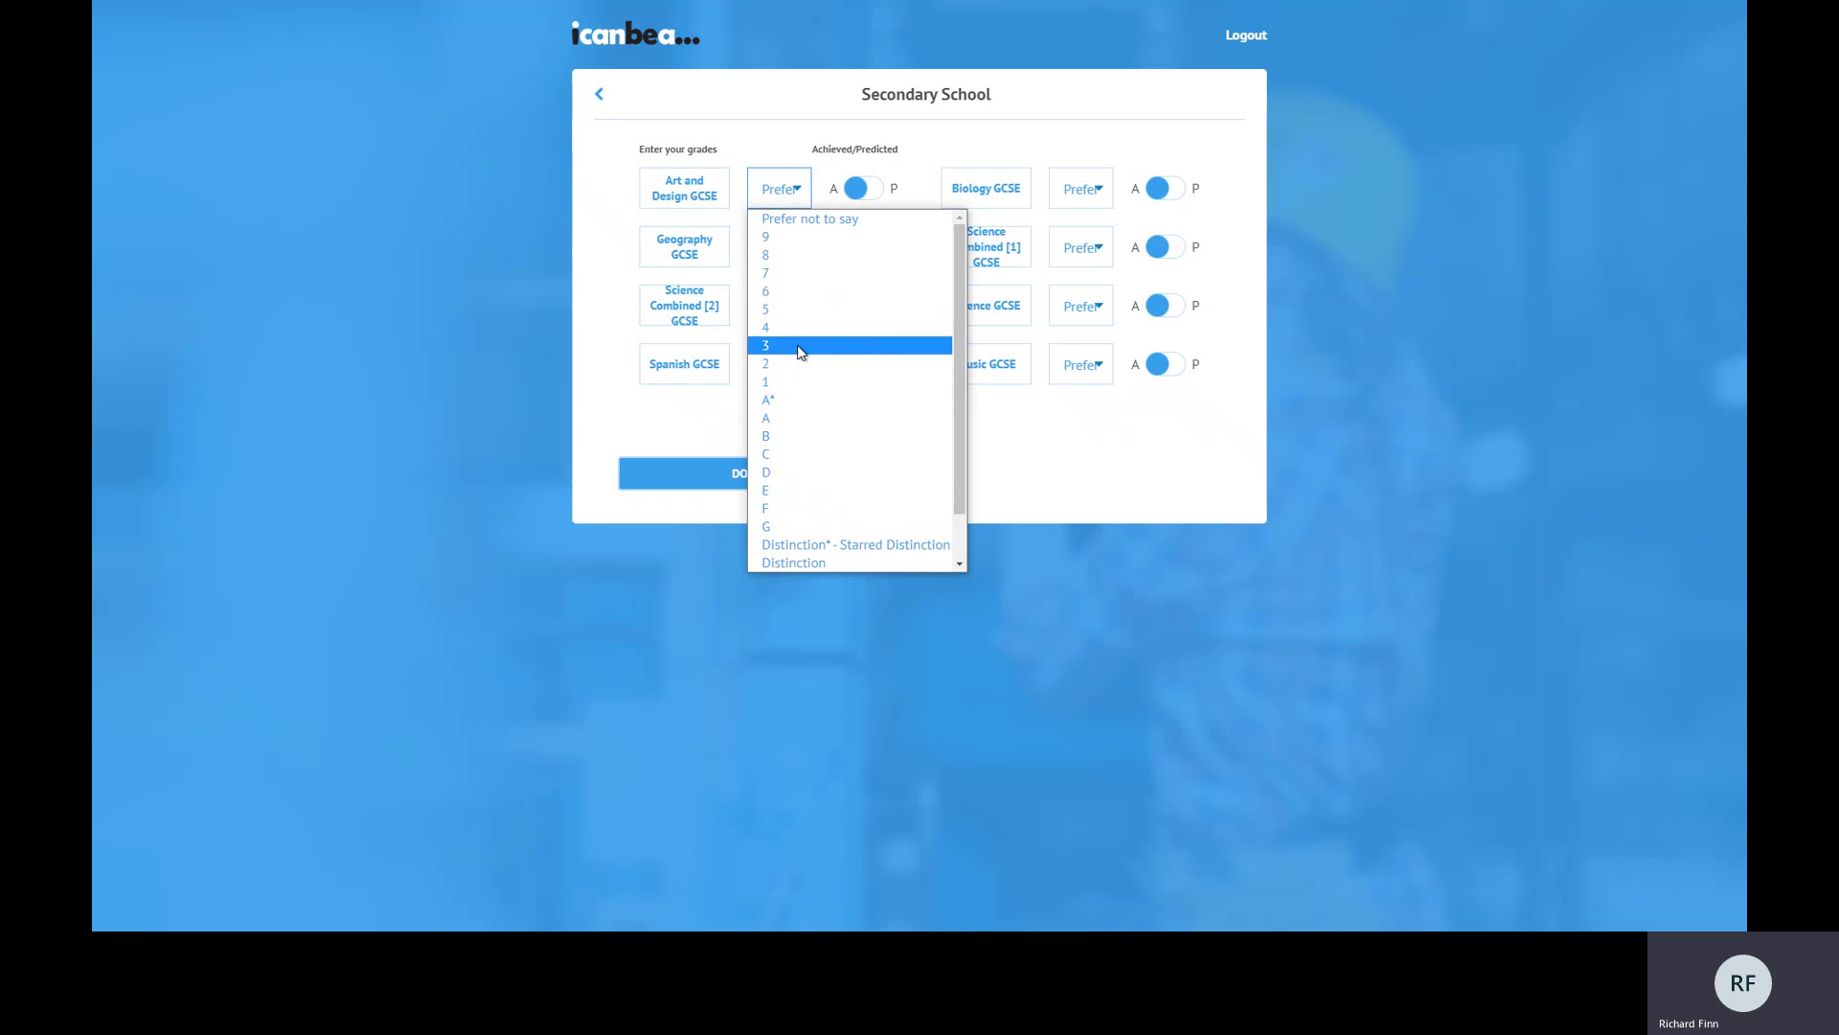
click(774, 328)
click(778, 250)
click(783, 388)
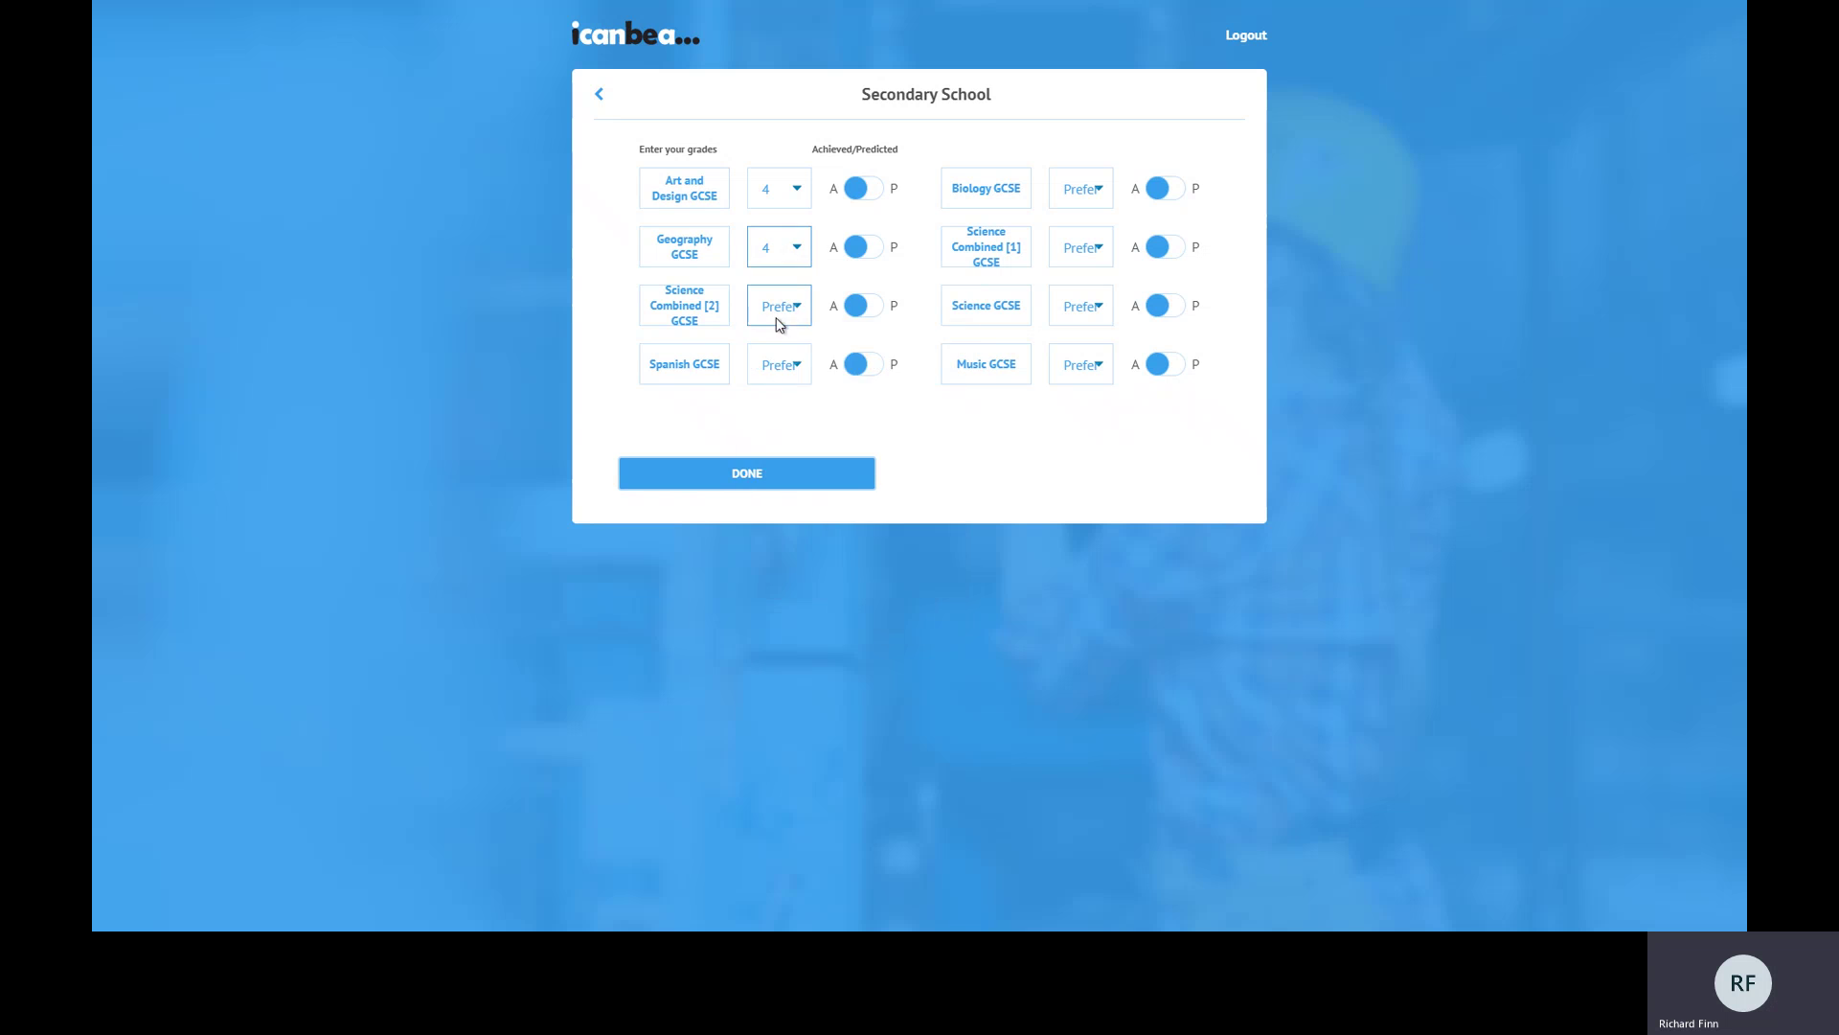
click(778, 308)
click(789, 447)
click(778, 365)
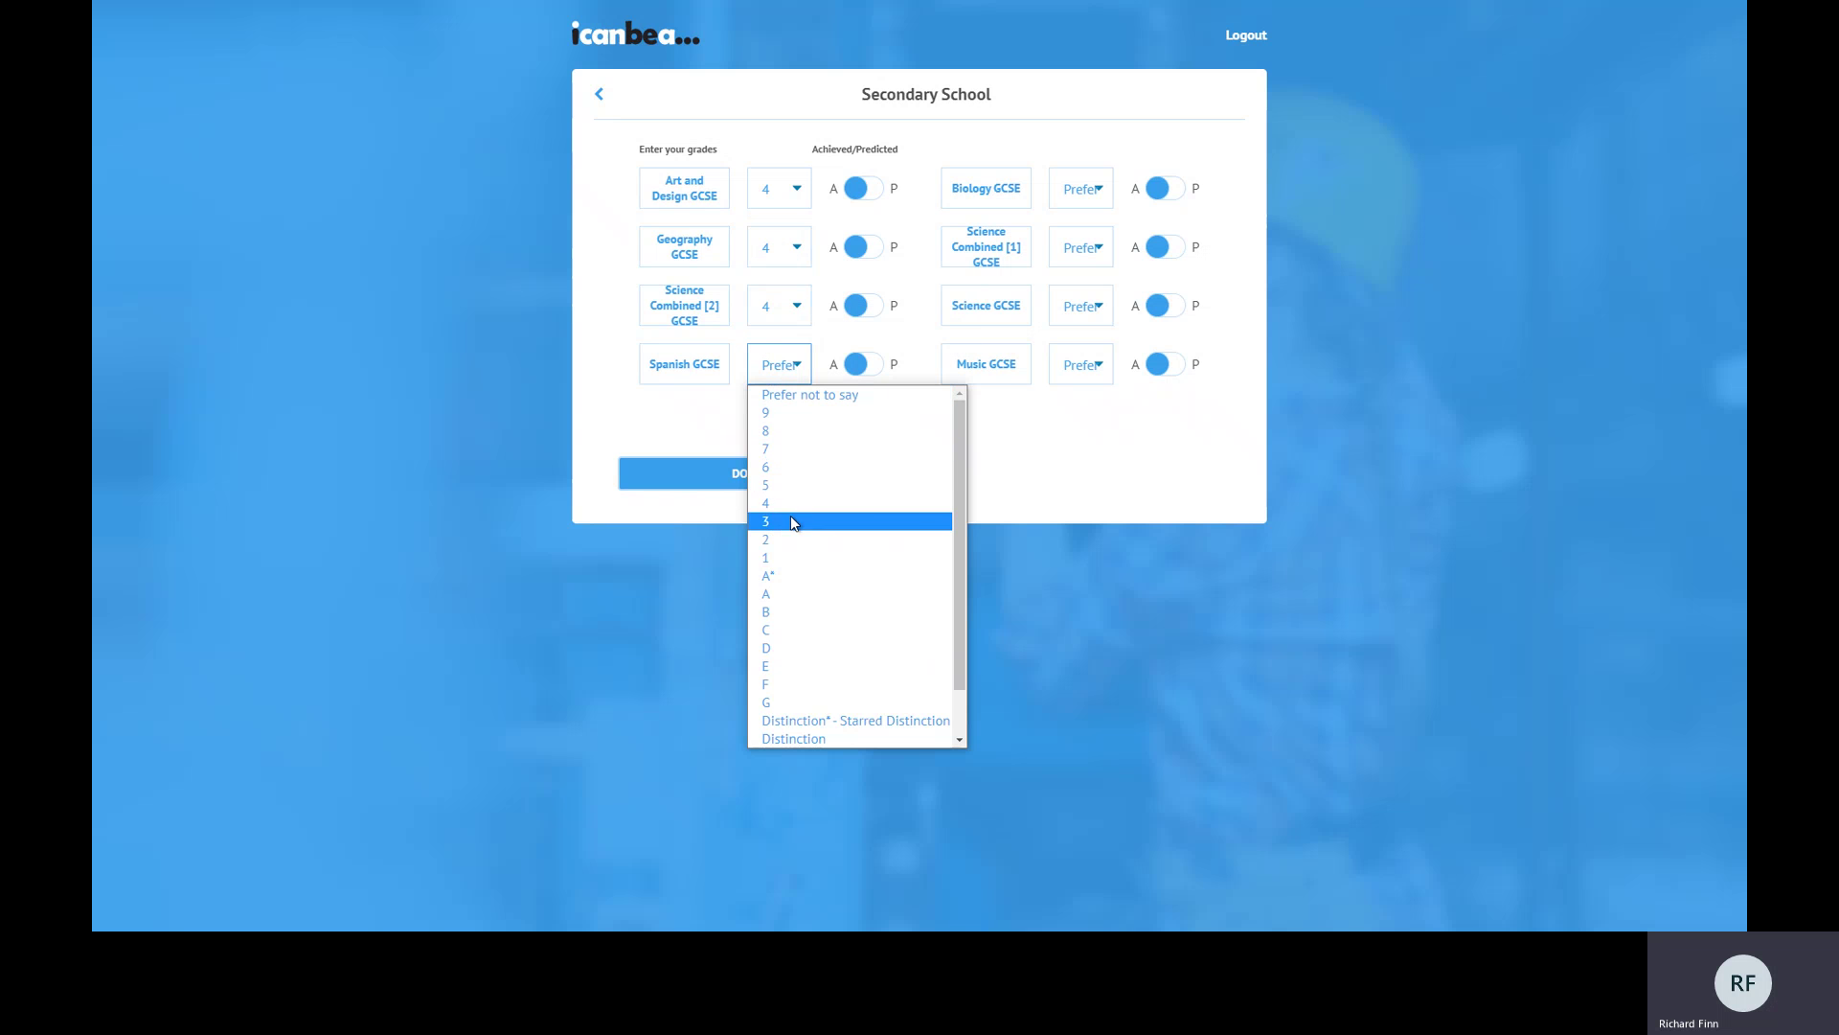
click(791, 503)
Set the grades for Biology GCSE to 4, Science Combined [1] and Science GCSE to 3, and Music GCSE to 5.
click(1081, 196)
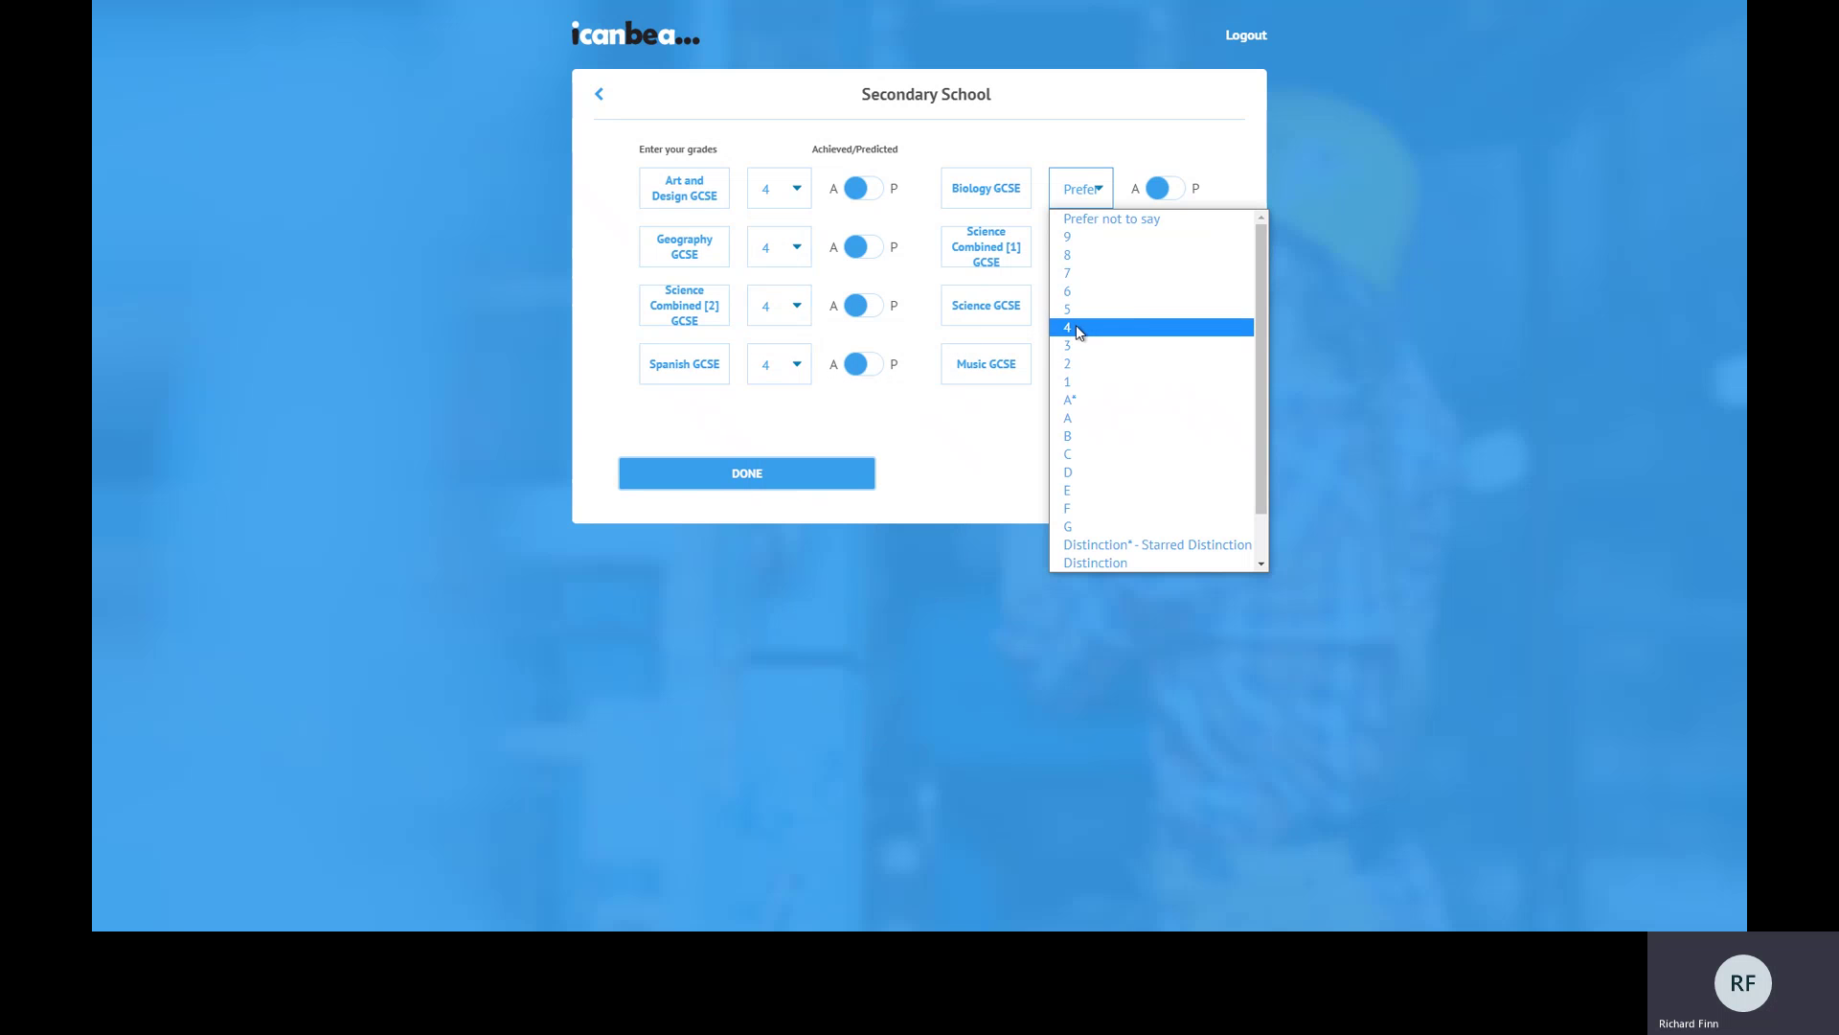
click(1076, 328)
click(1078, 247)
click(1073, 405)
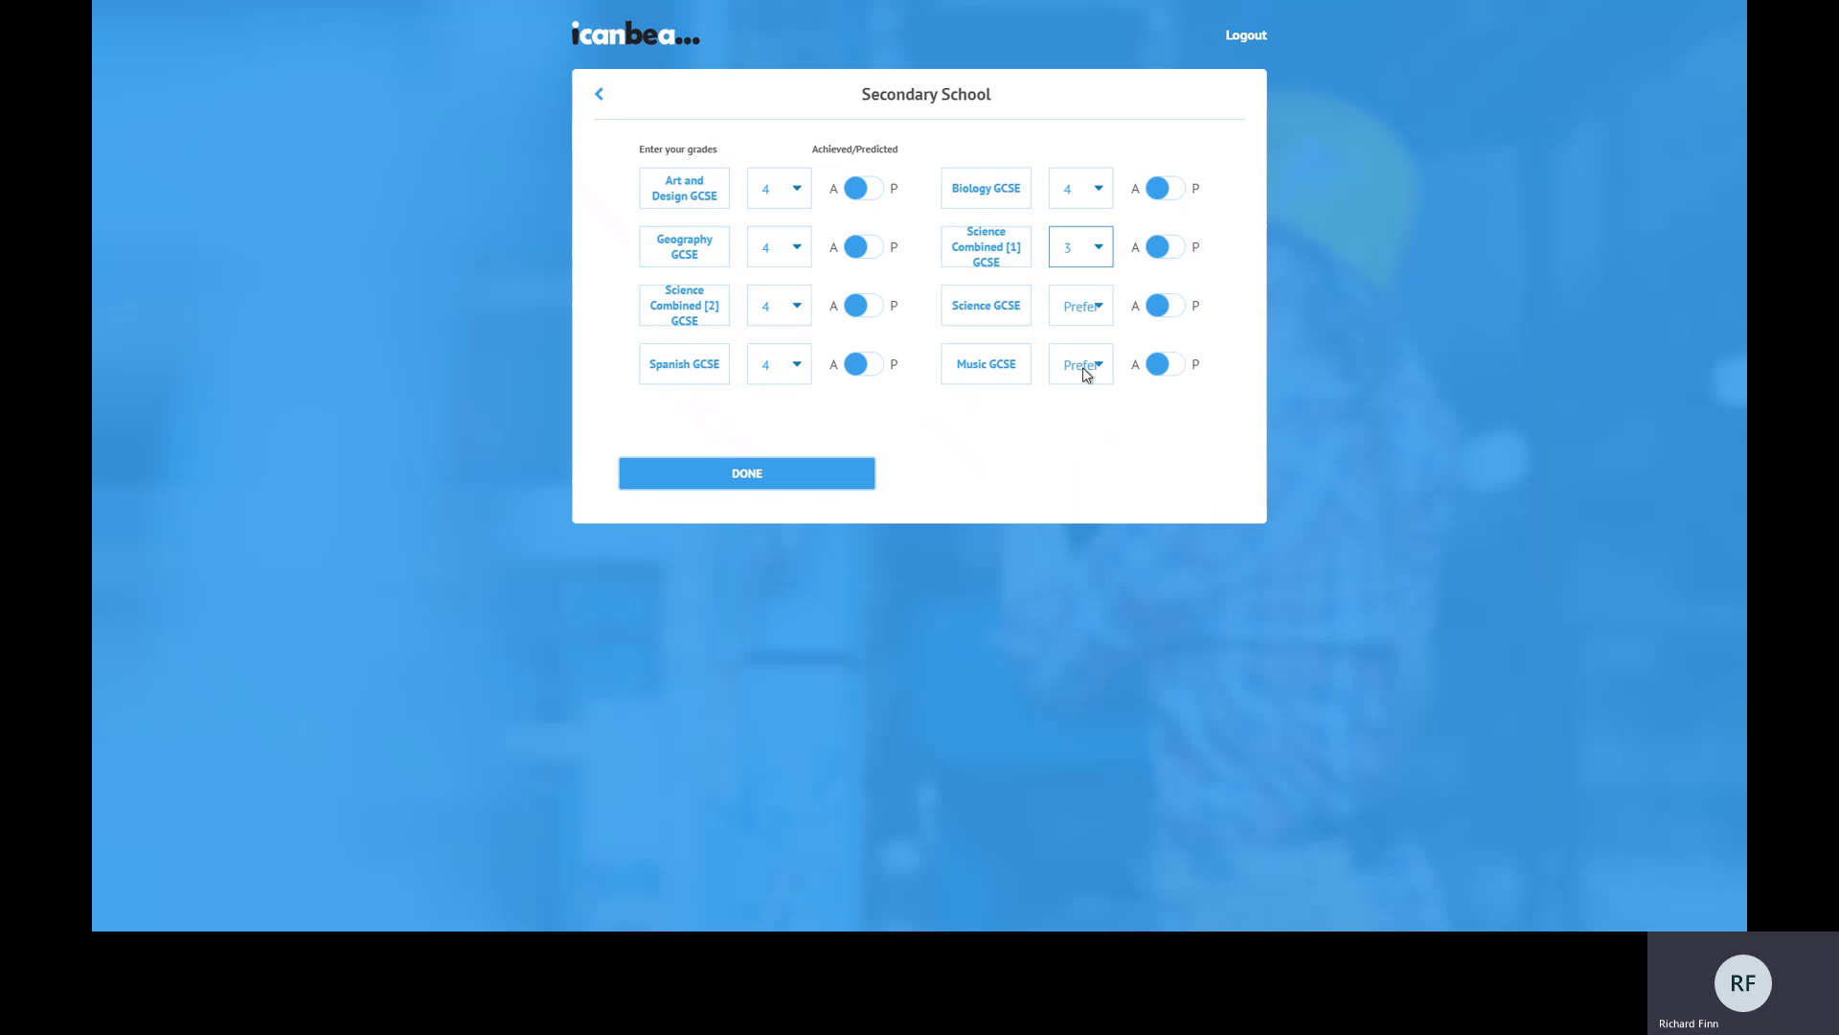
click(1078, 306)
click(1074, 462)
click(1073, 365)
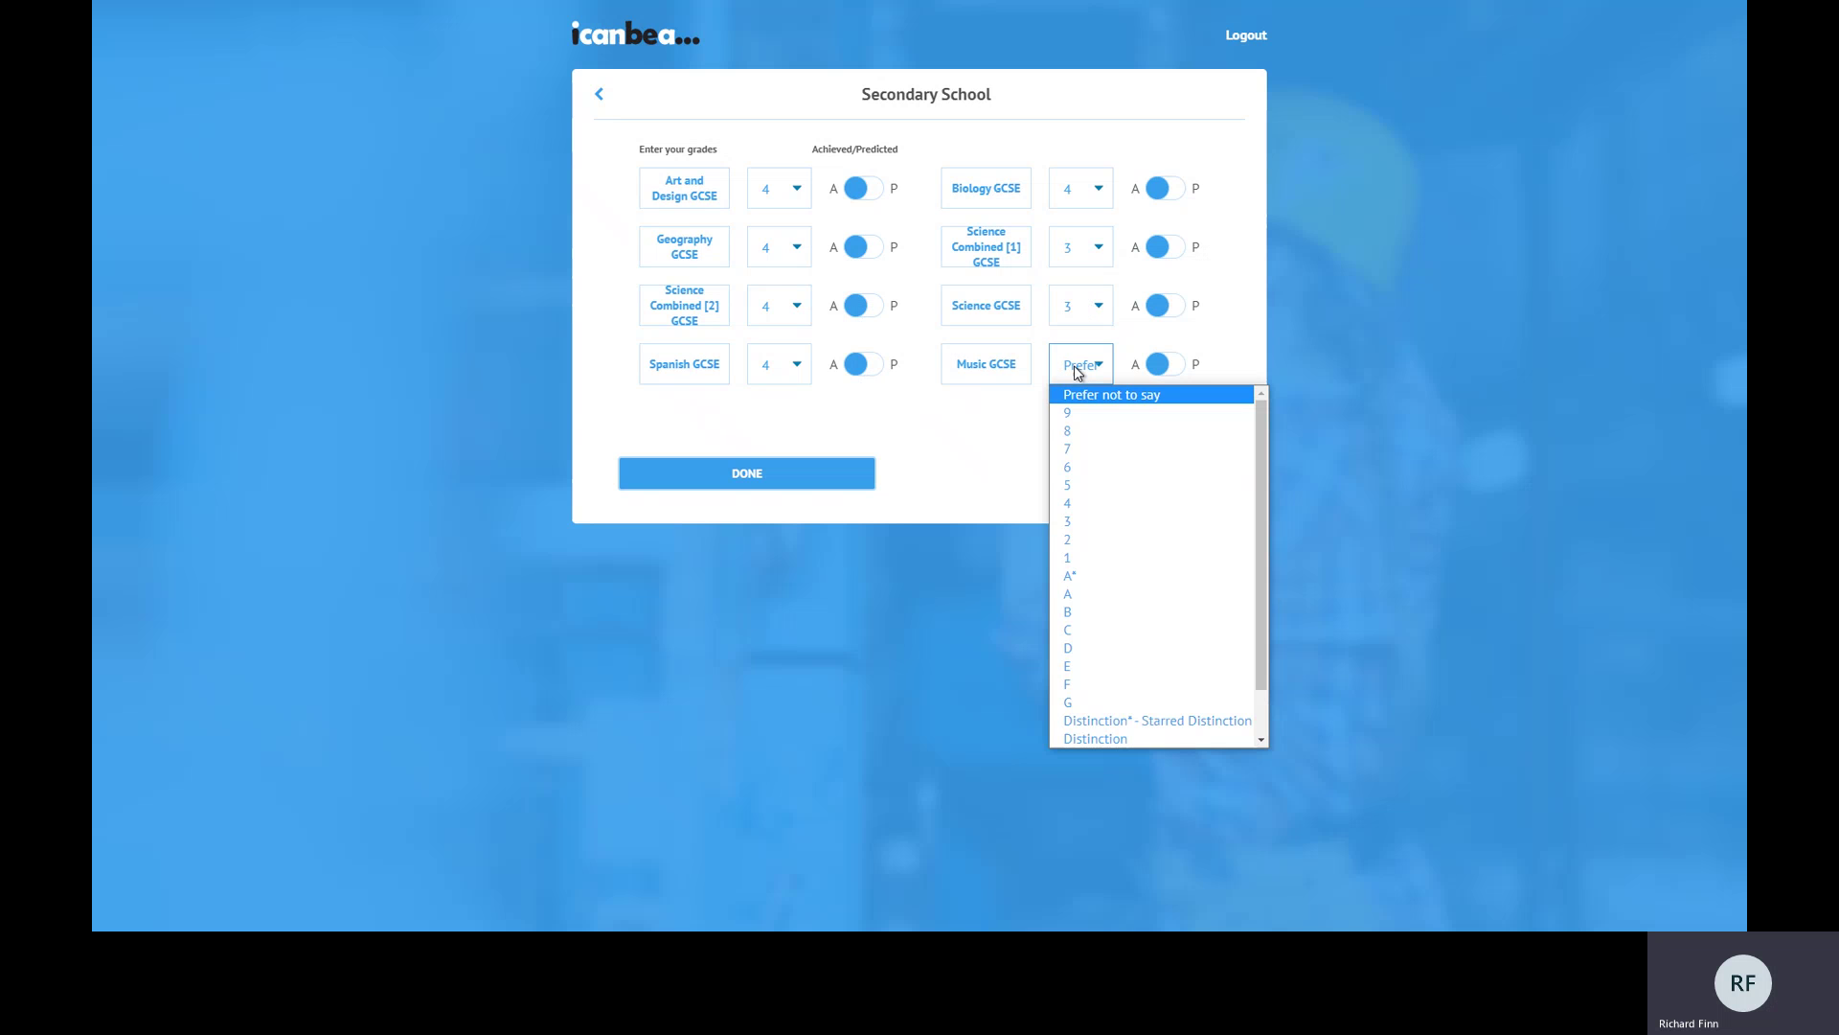
click(1075, 485)
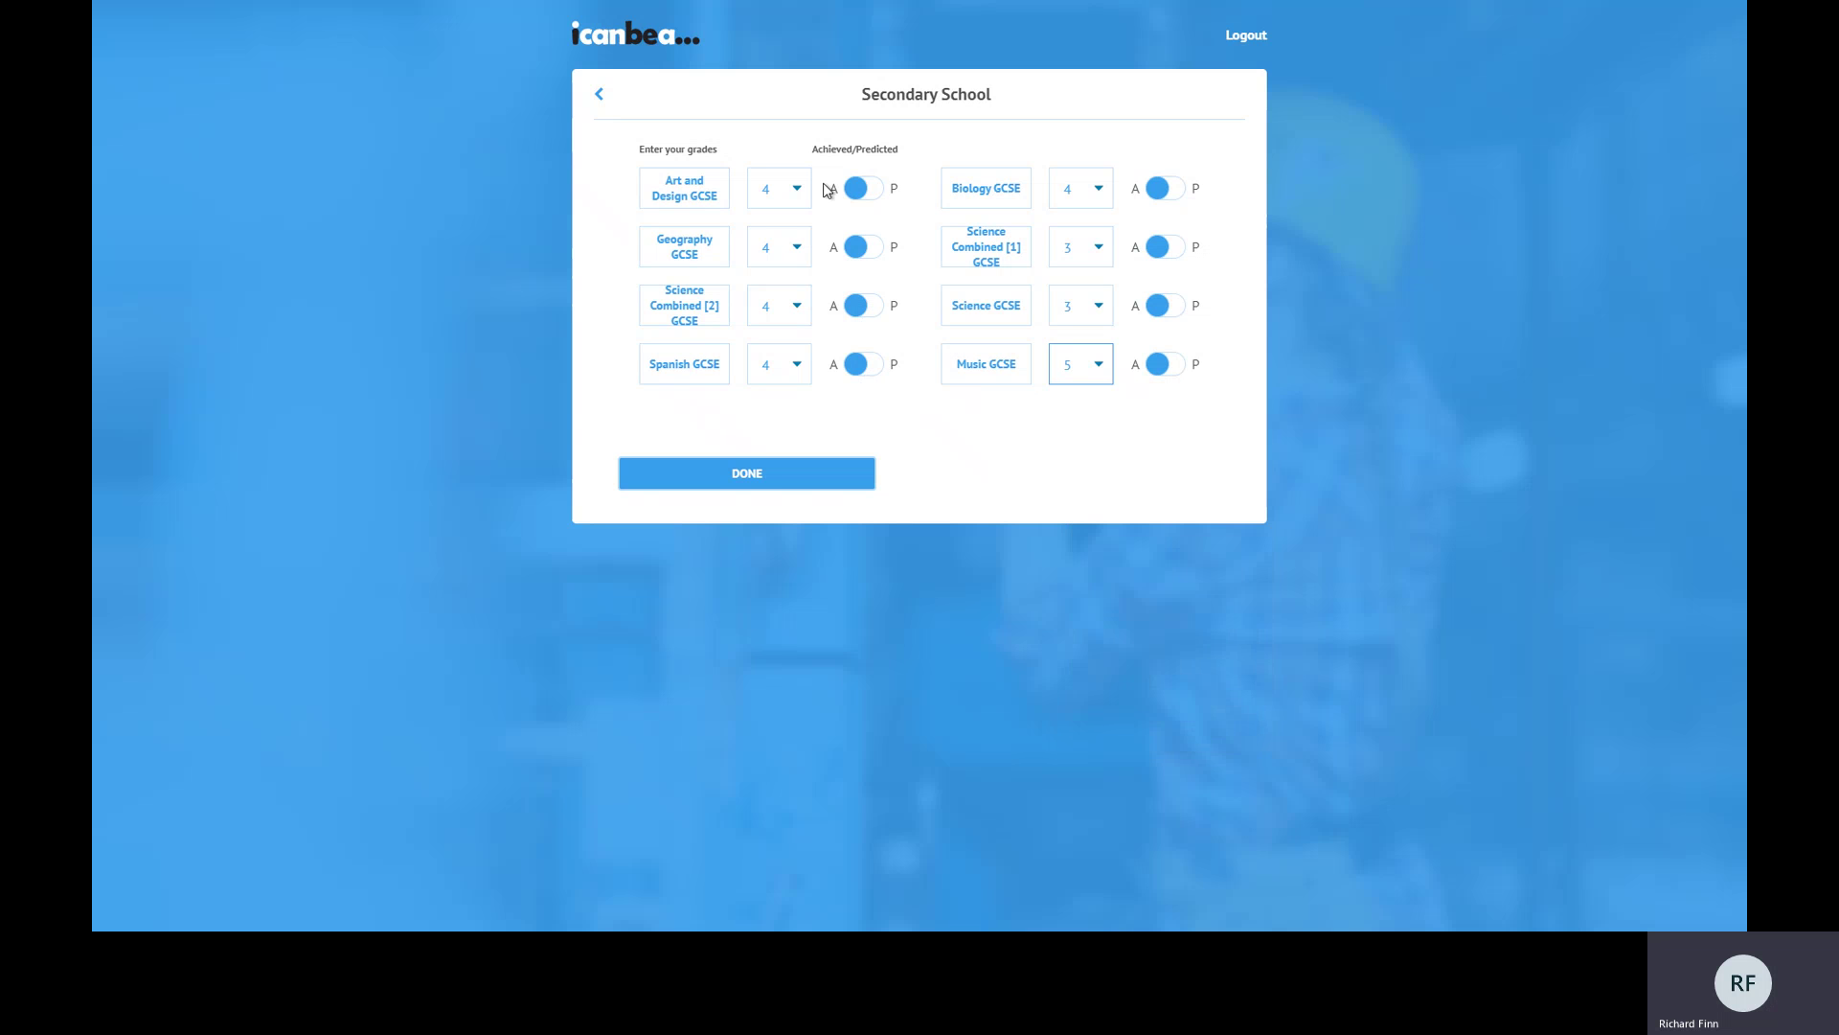
Mark all eight GCSE grades as predicted, save the school entry and finish the education section.
click(864, 189)
click(868, 247)
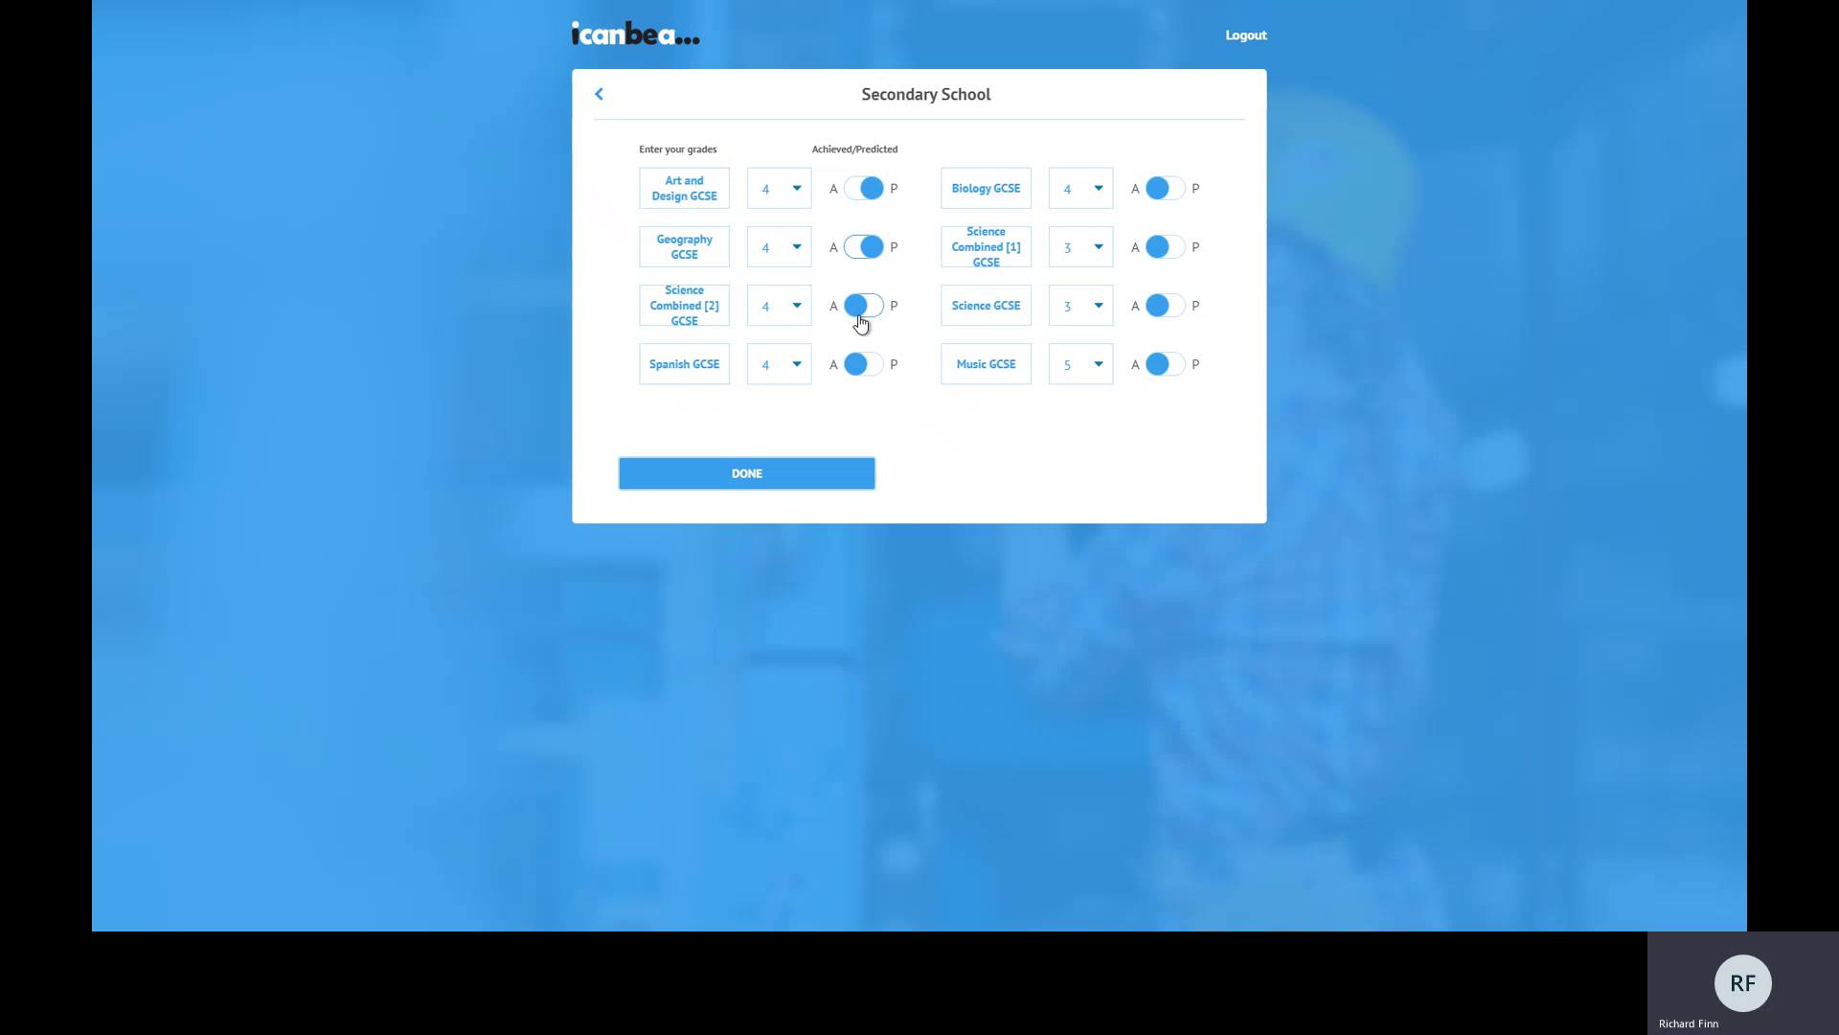
click(859, 309)
click(868, 366)
click(1167, 362)
click(1162, 304)
click(1165, 247)
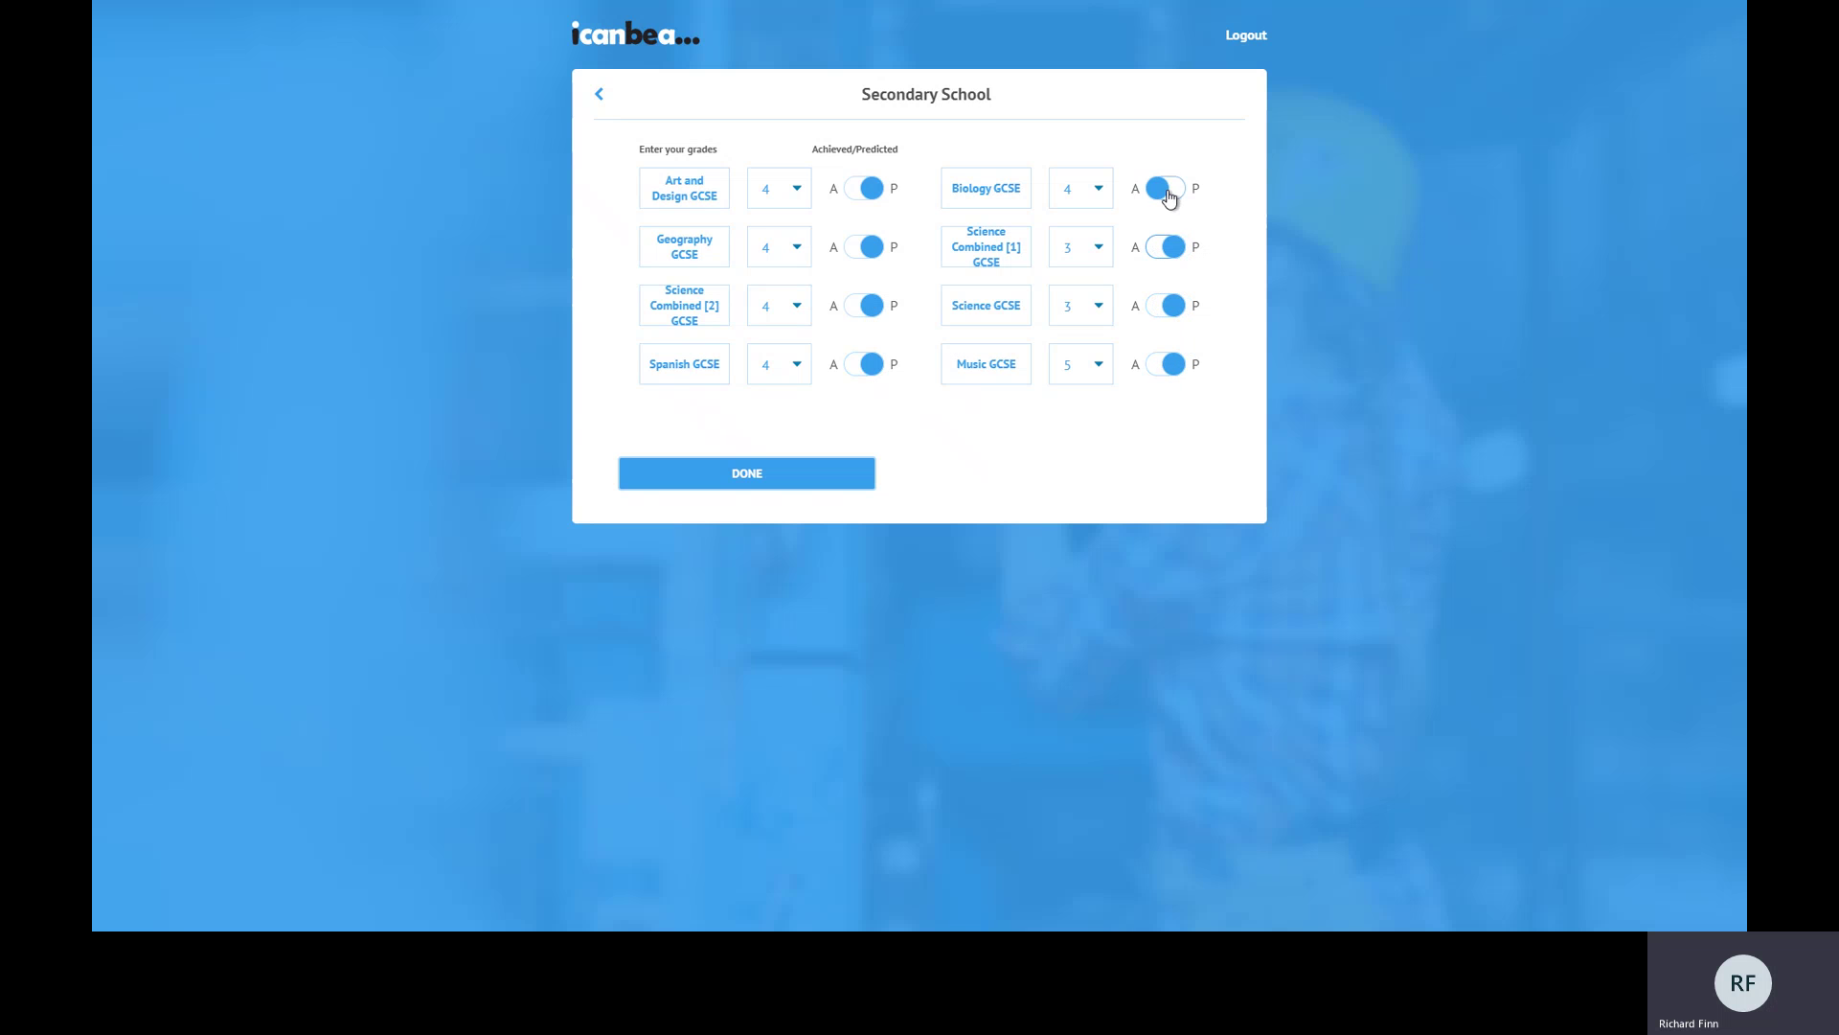
click(1167, 191)
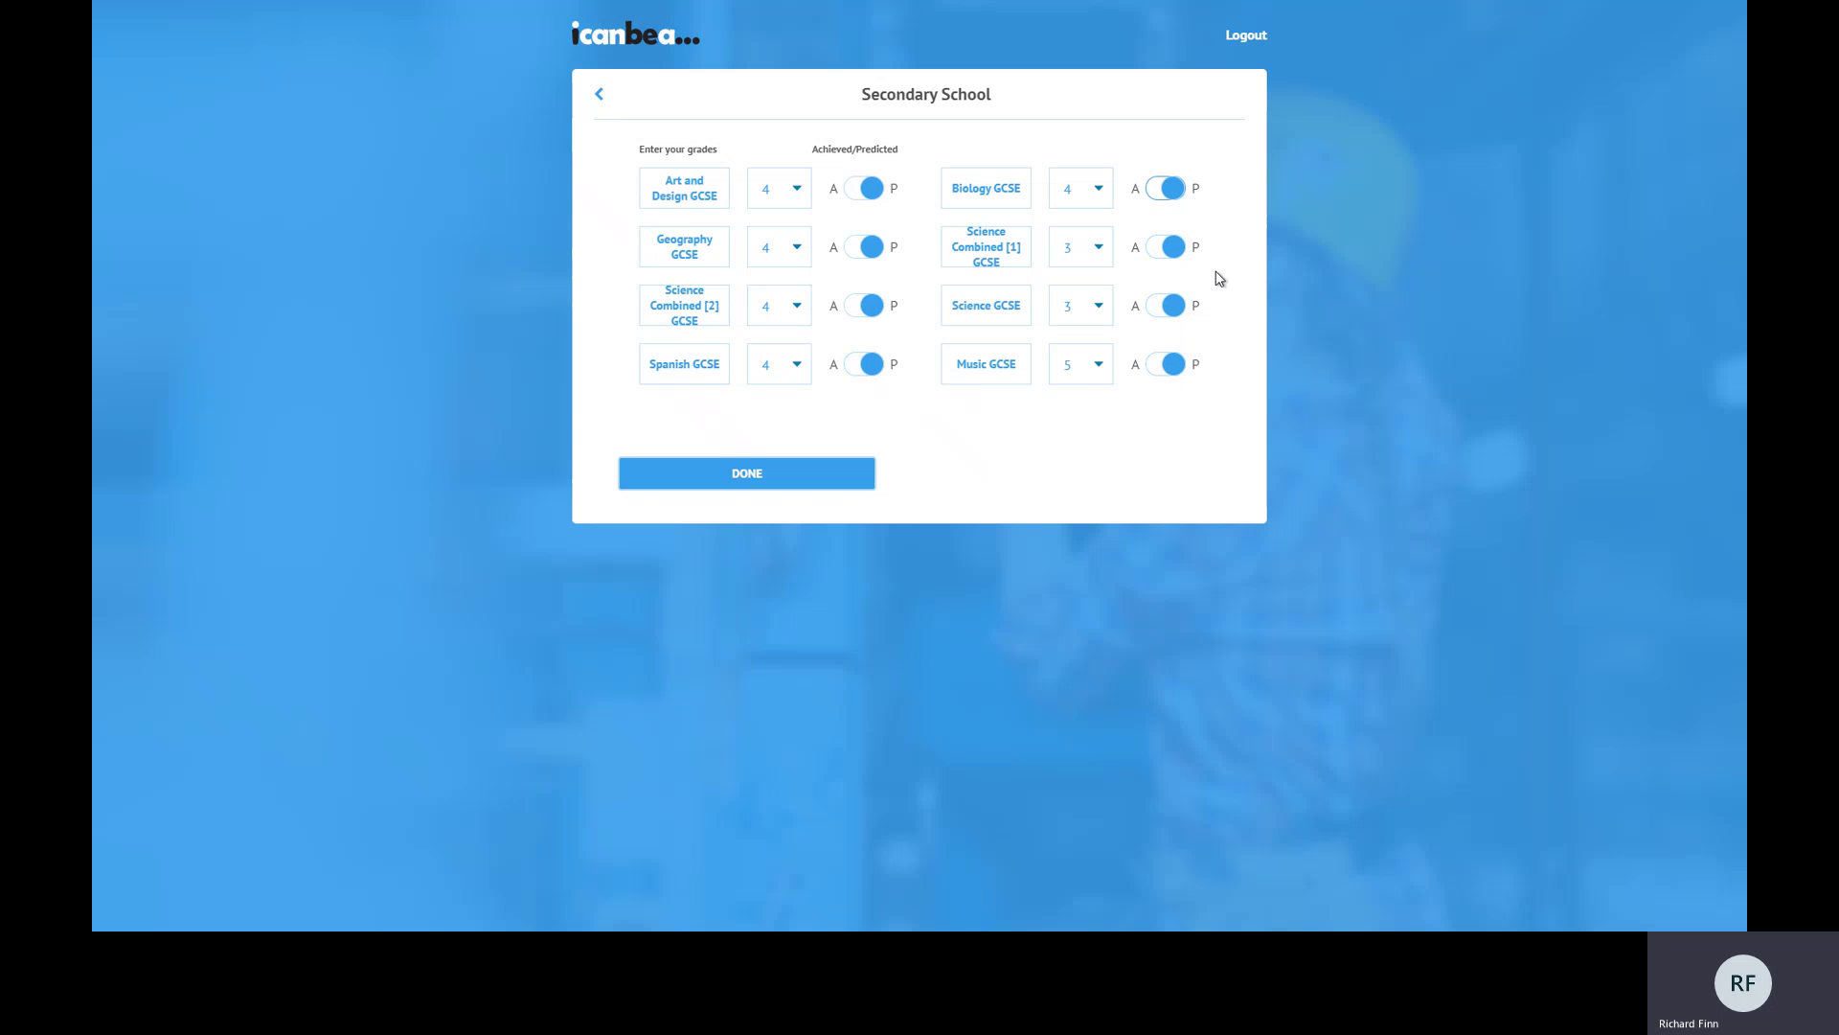
click(706, 476)
click(912, 330)
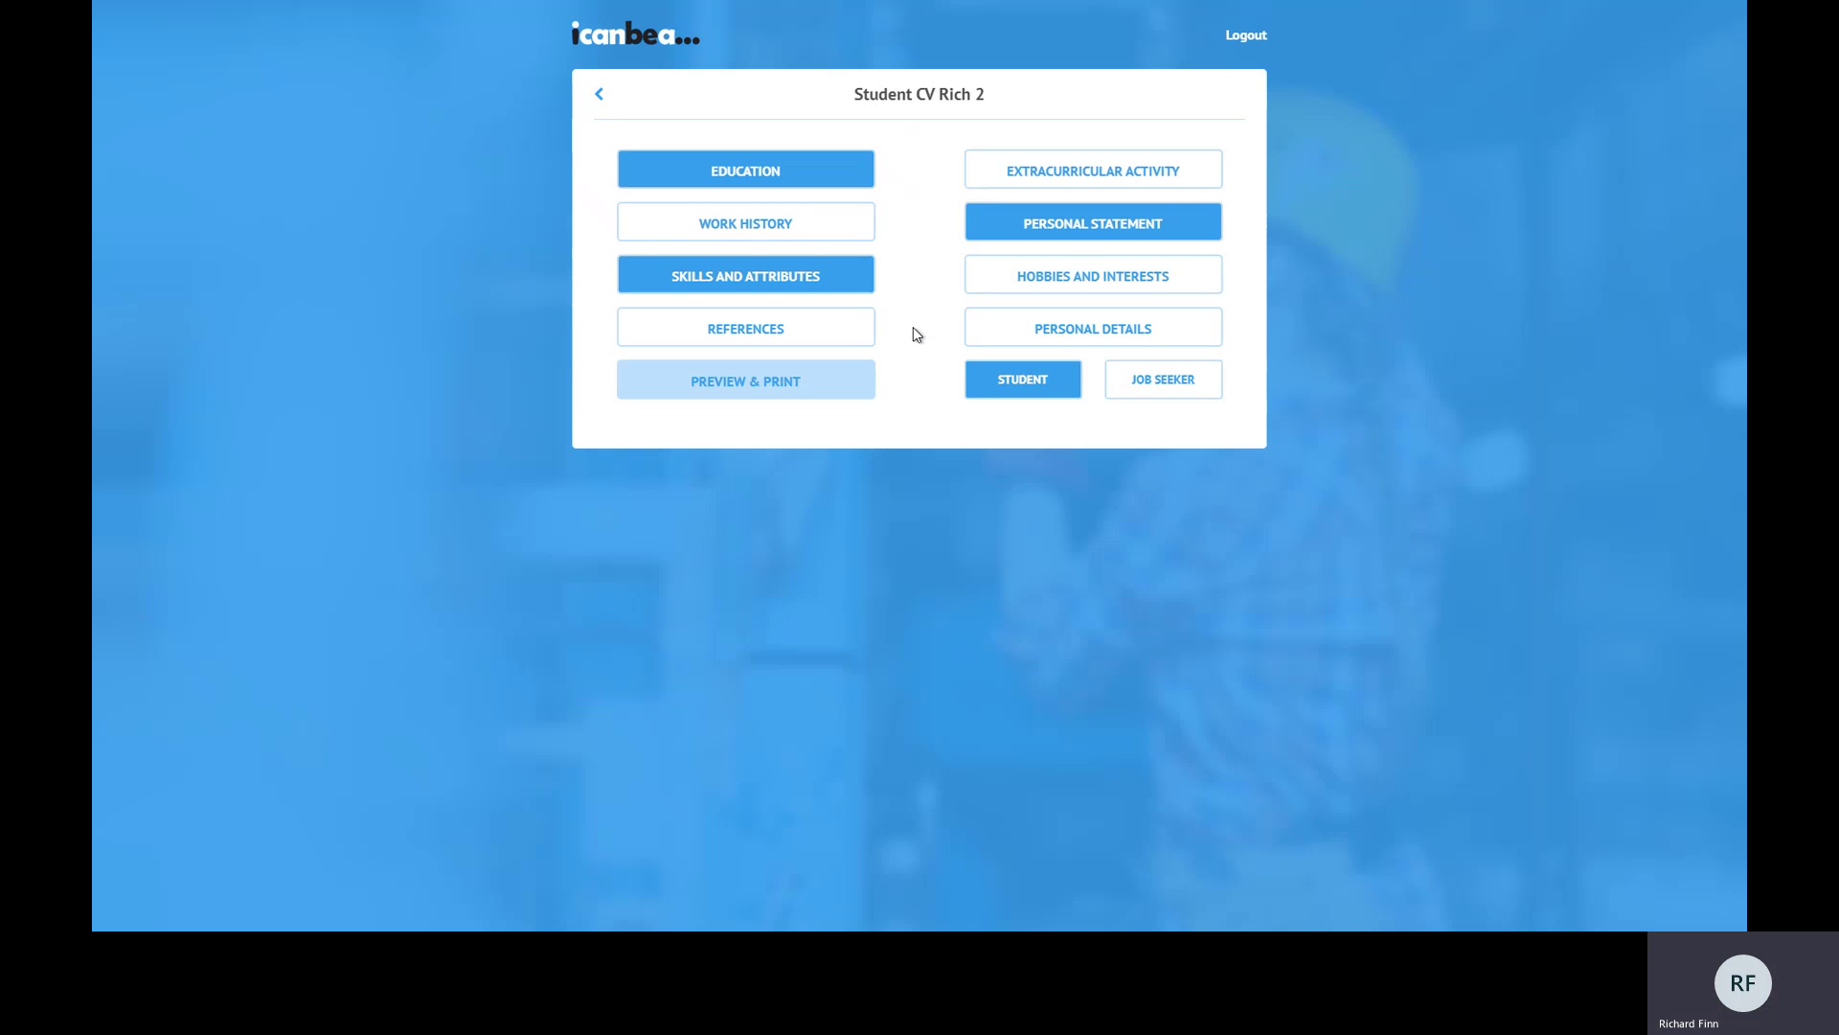
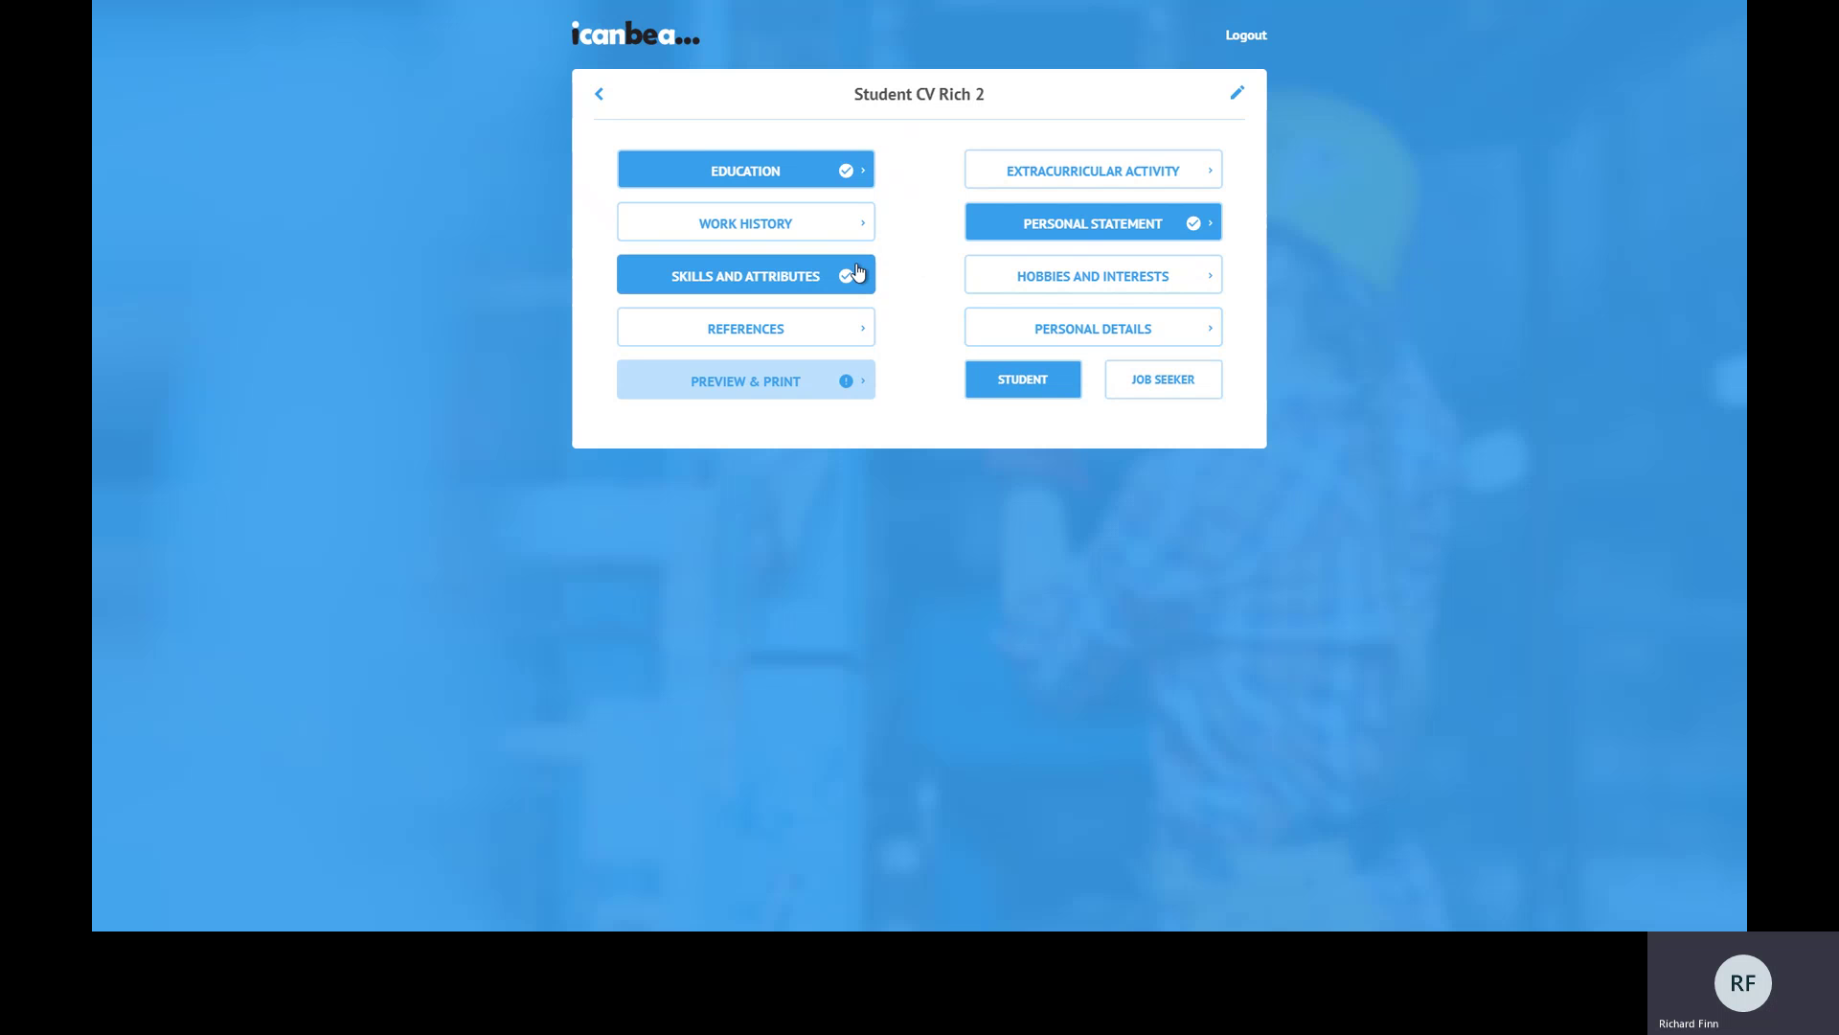
Complete the Work History section of the student CV without adding an entry.
click(737, 228)
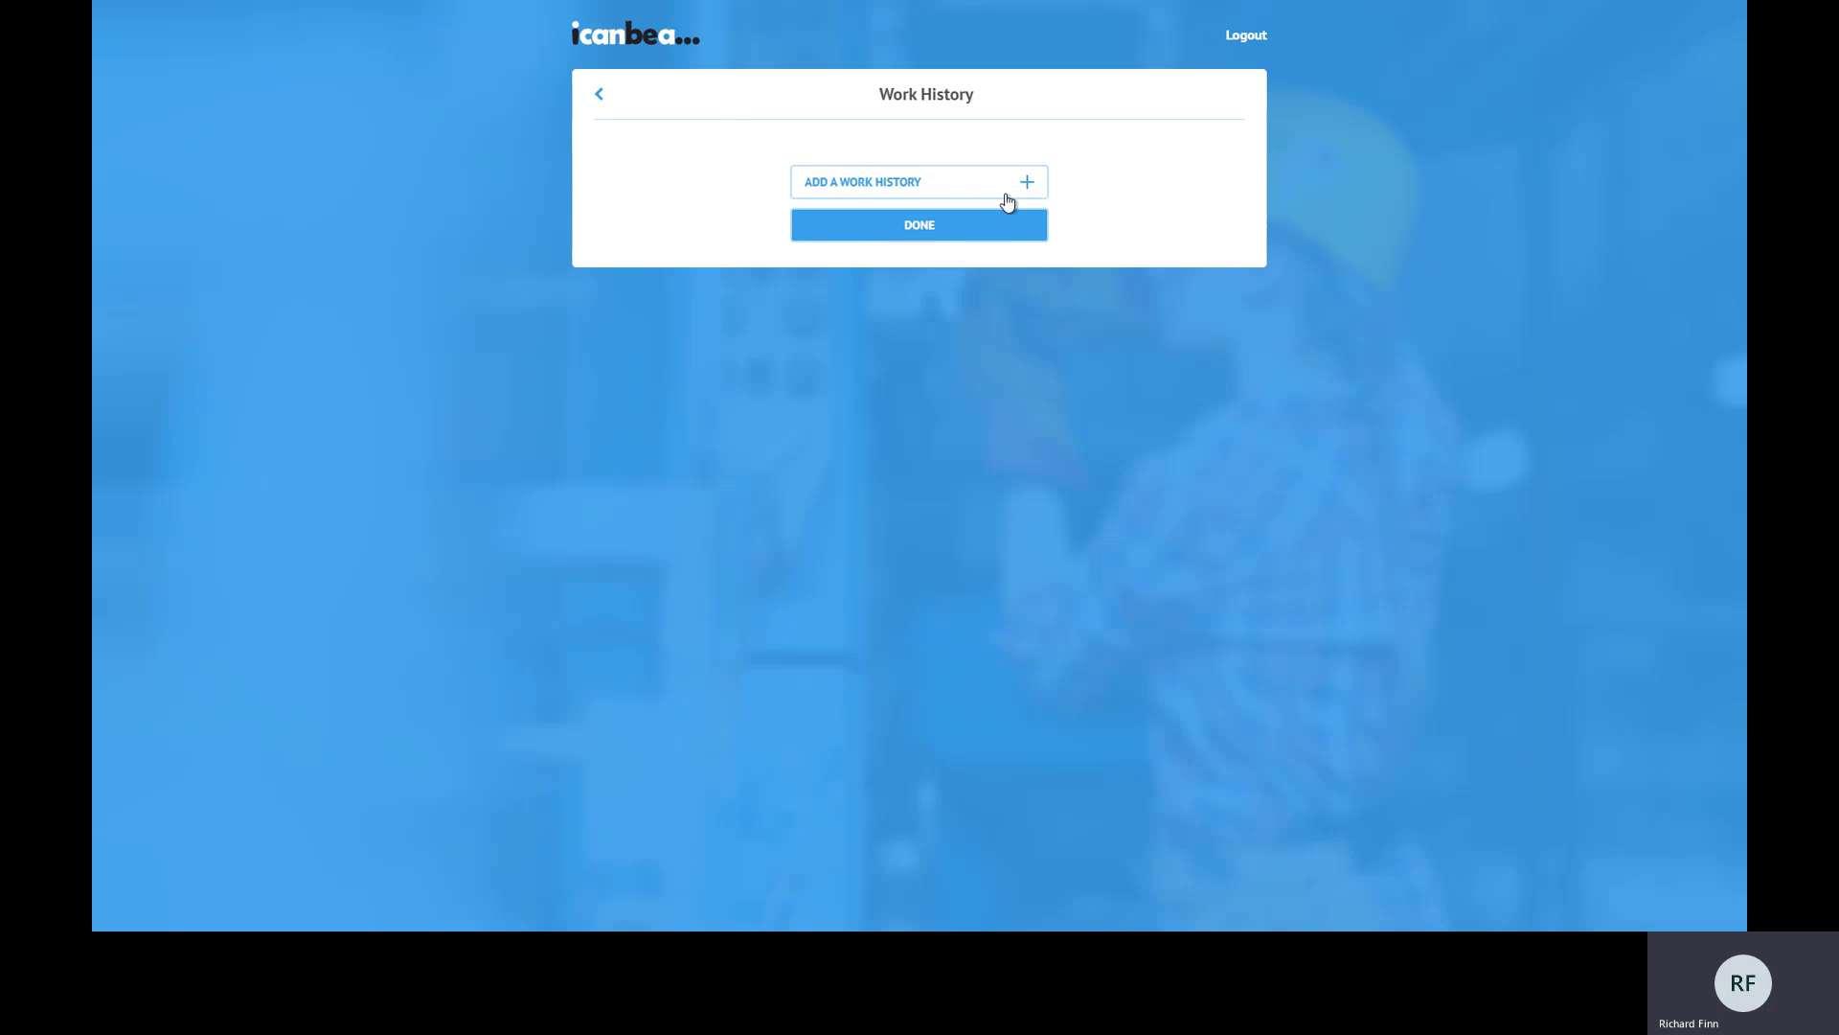
click(921, 226)
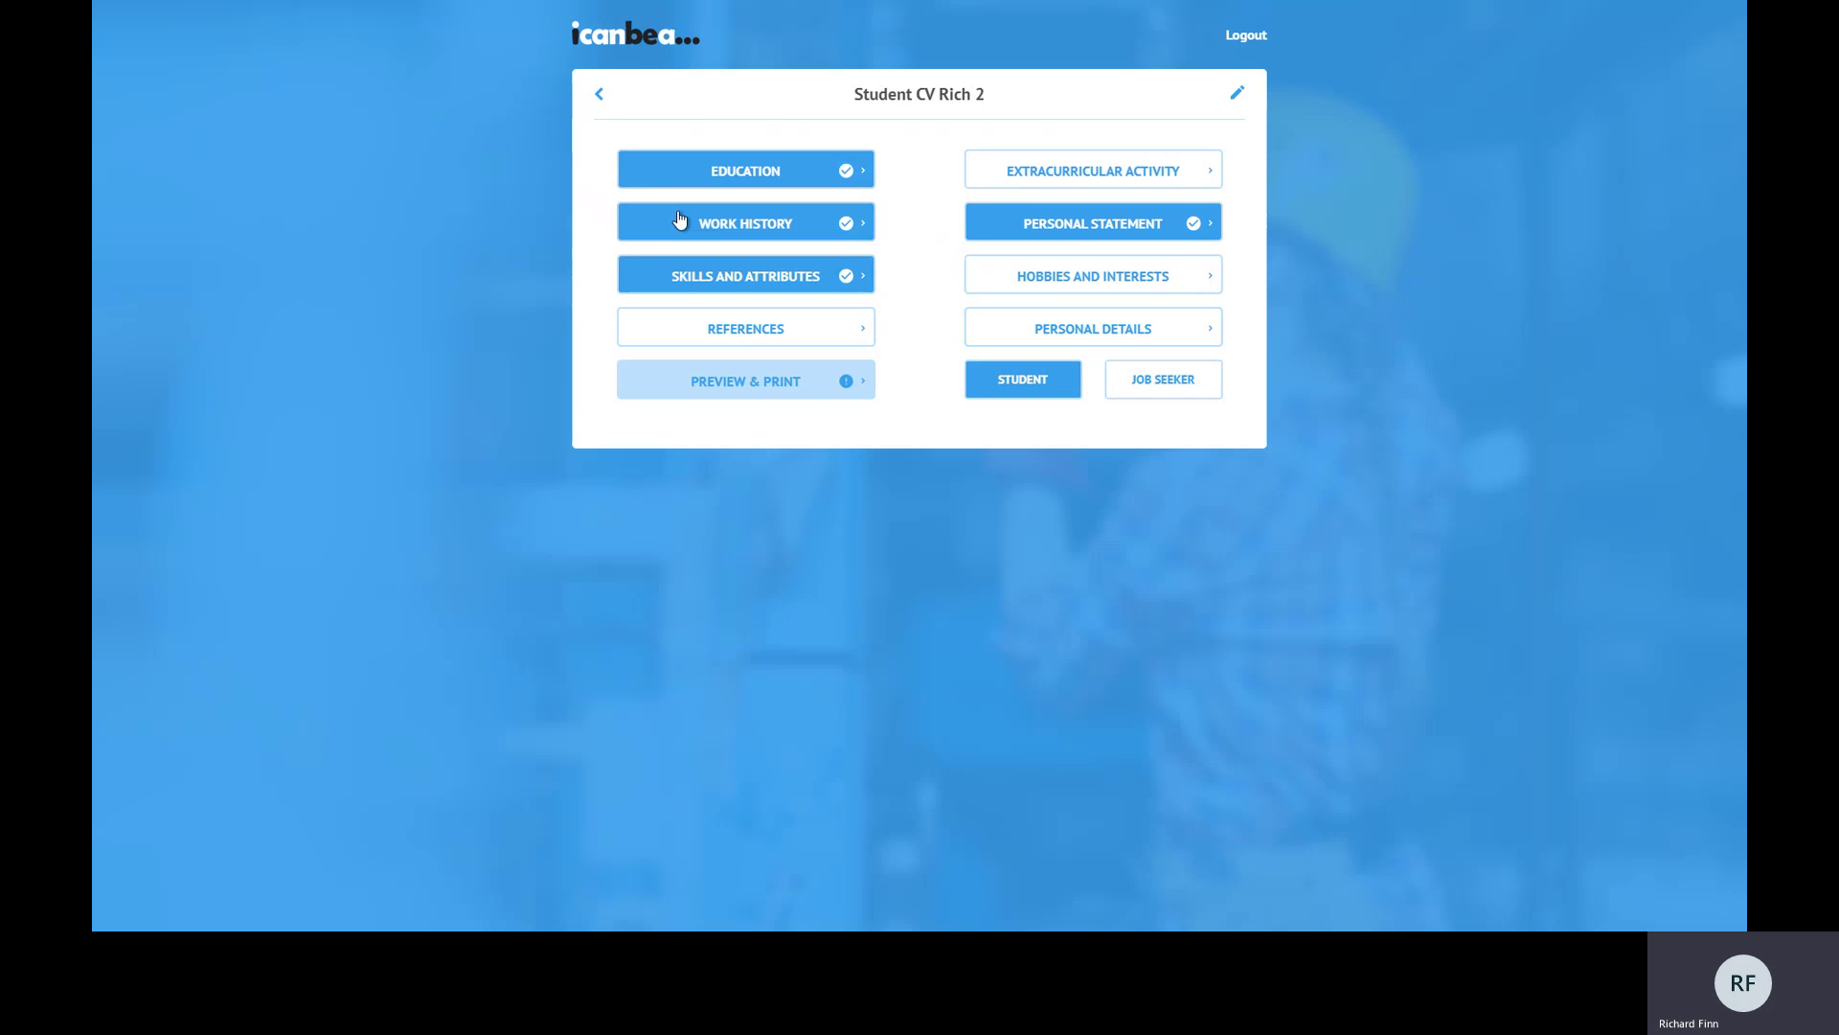
Leave the current student CV and open the existing CV named "My CV".
click(600, 97)
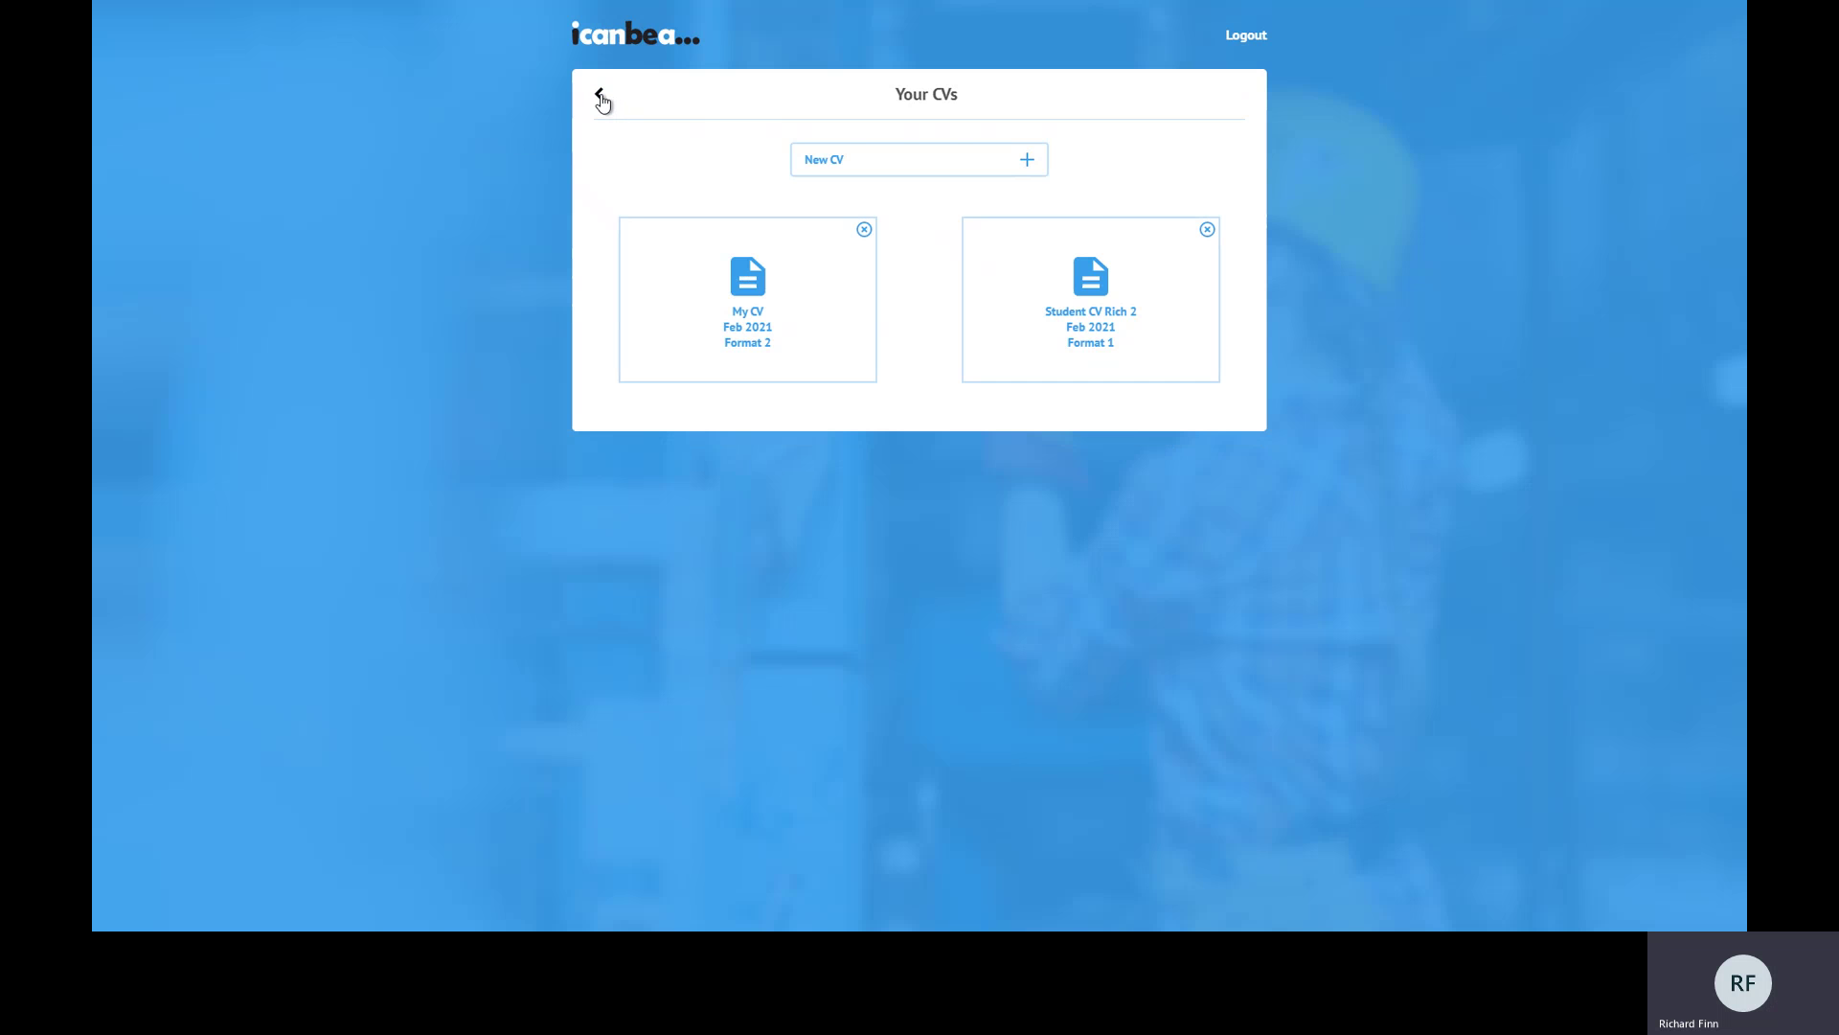
click(601, 97)
click(915, 438)
click(749, 290)
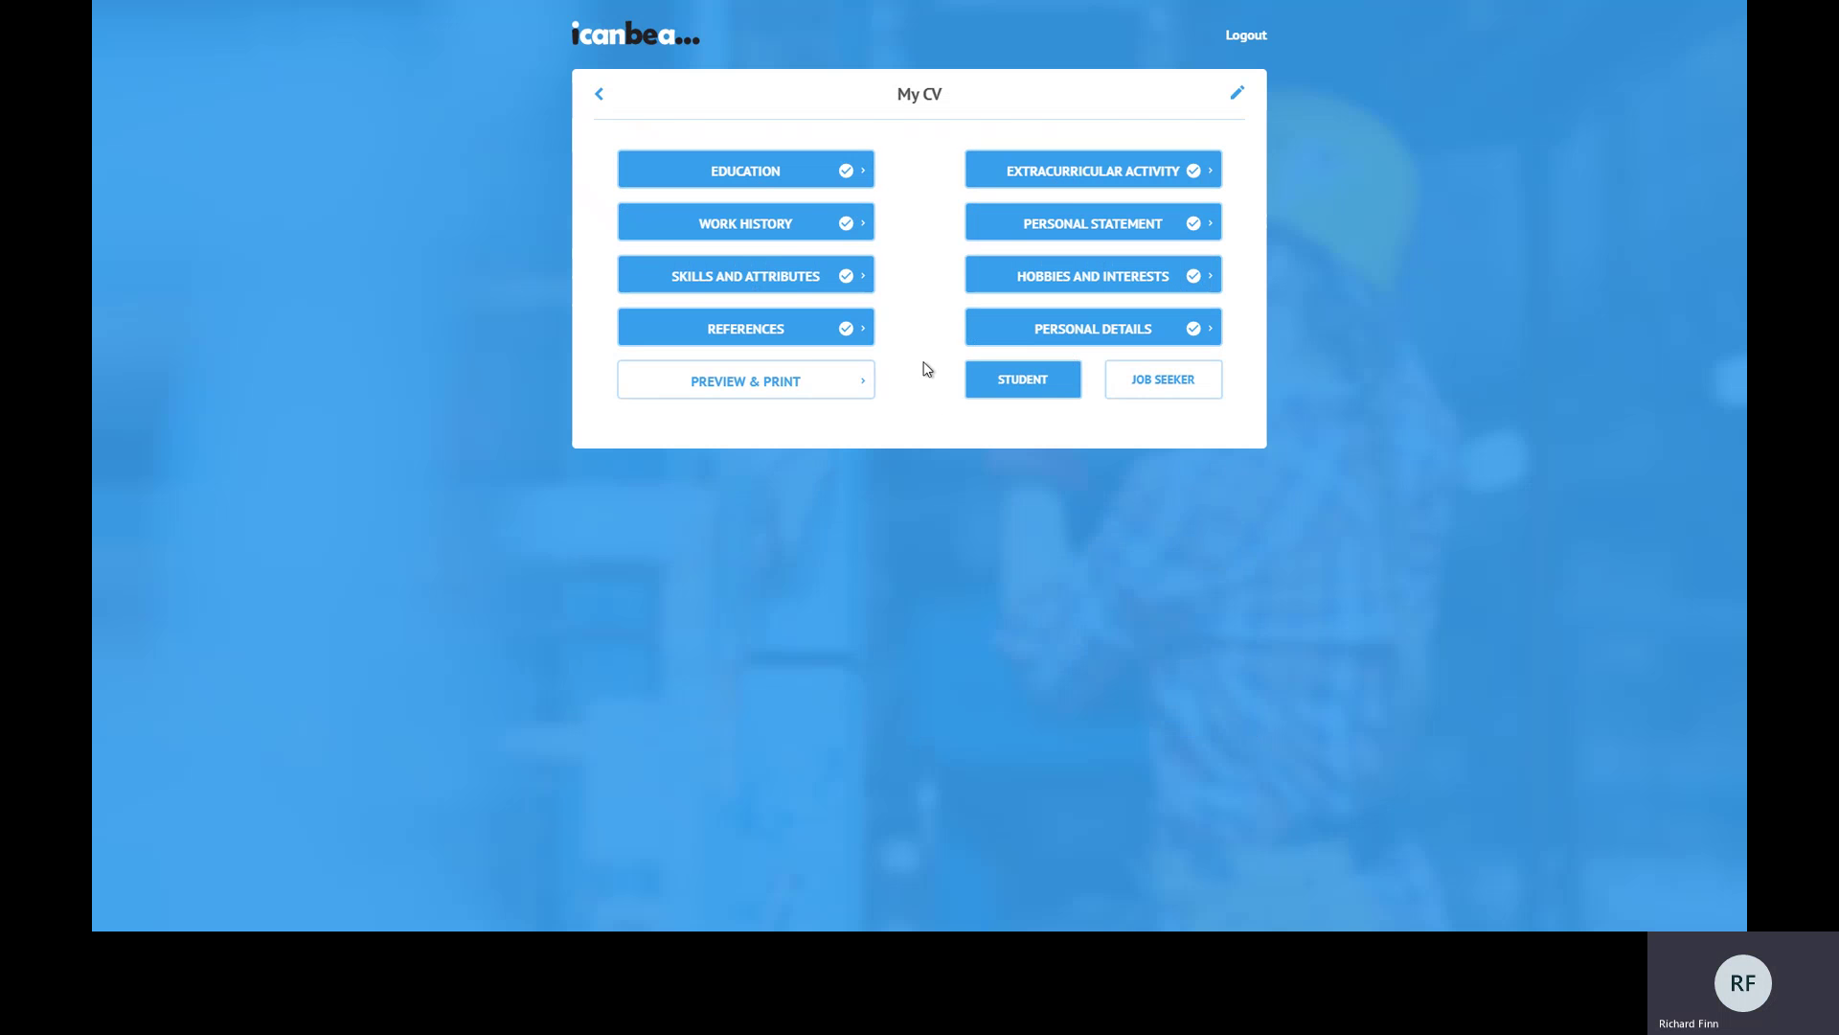
Review the hobbies and interests selected in My CV and confirm them without changes.
click(1083, 285)
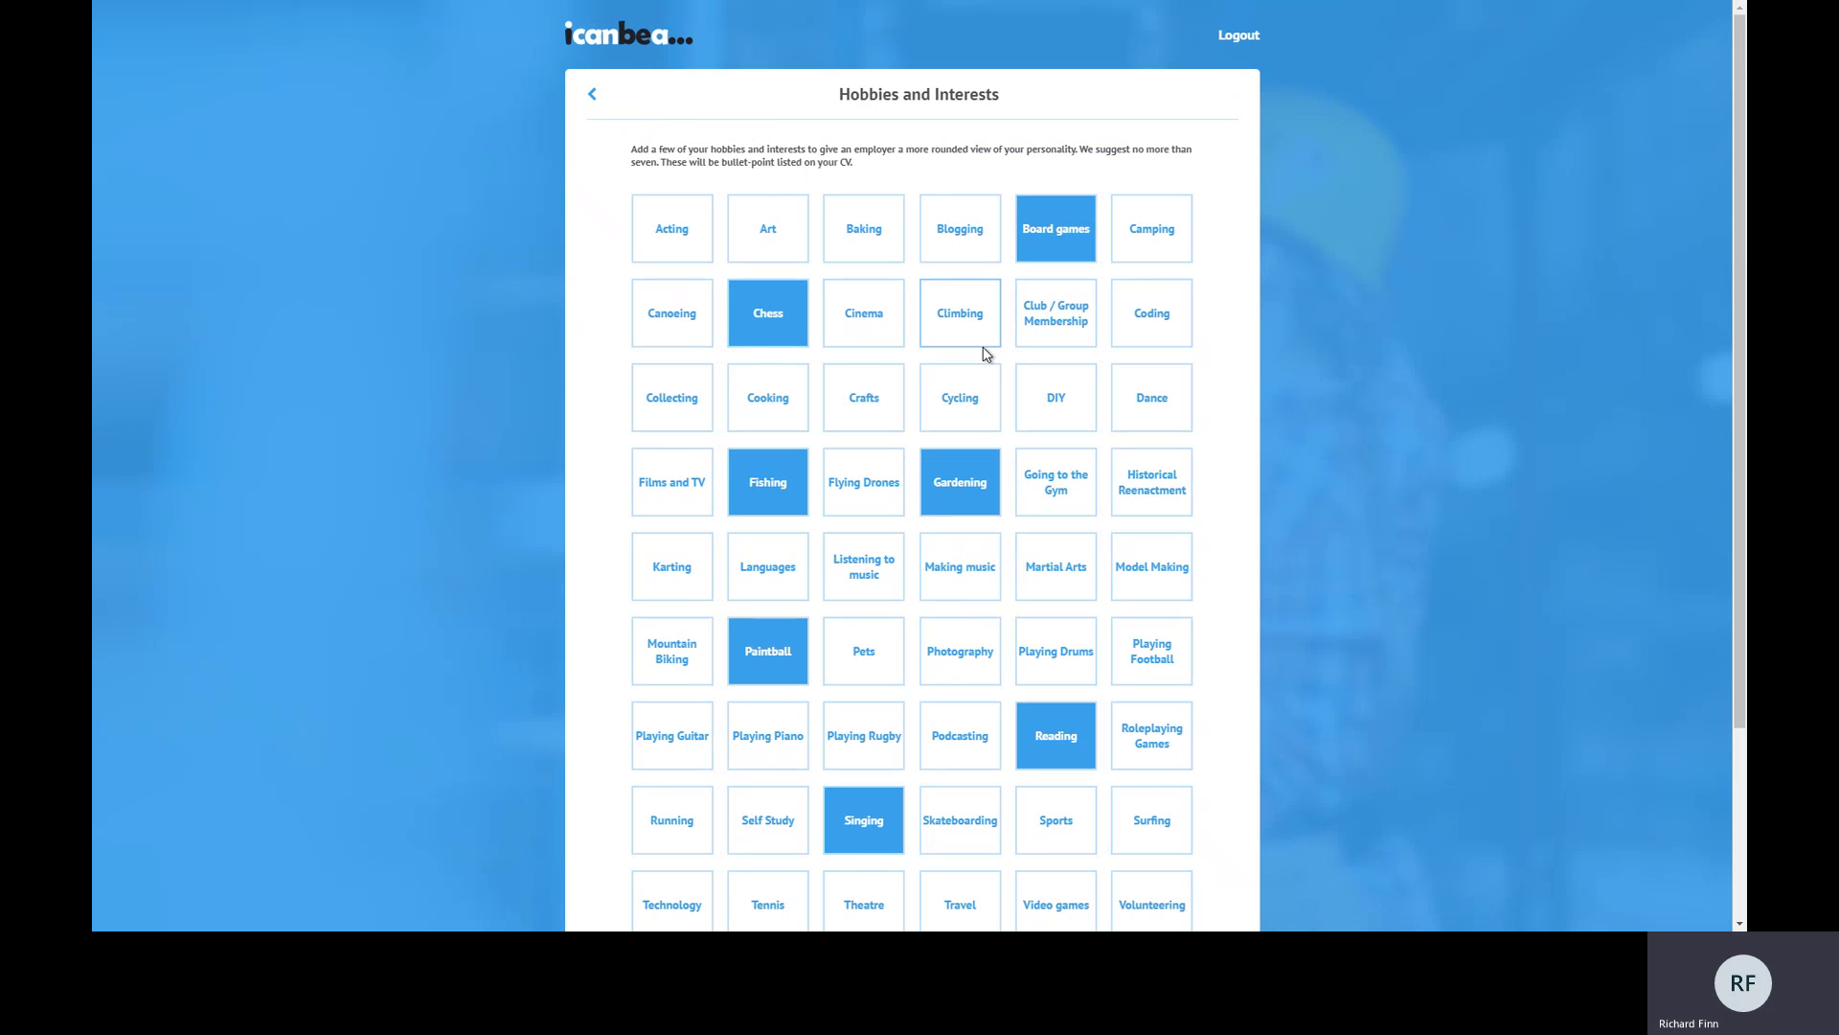
scroll(981, 358, down, 2)
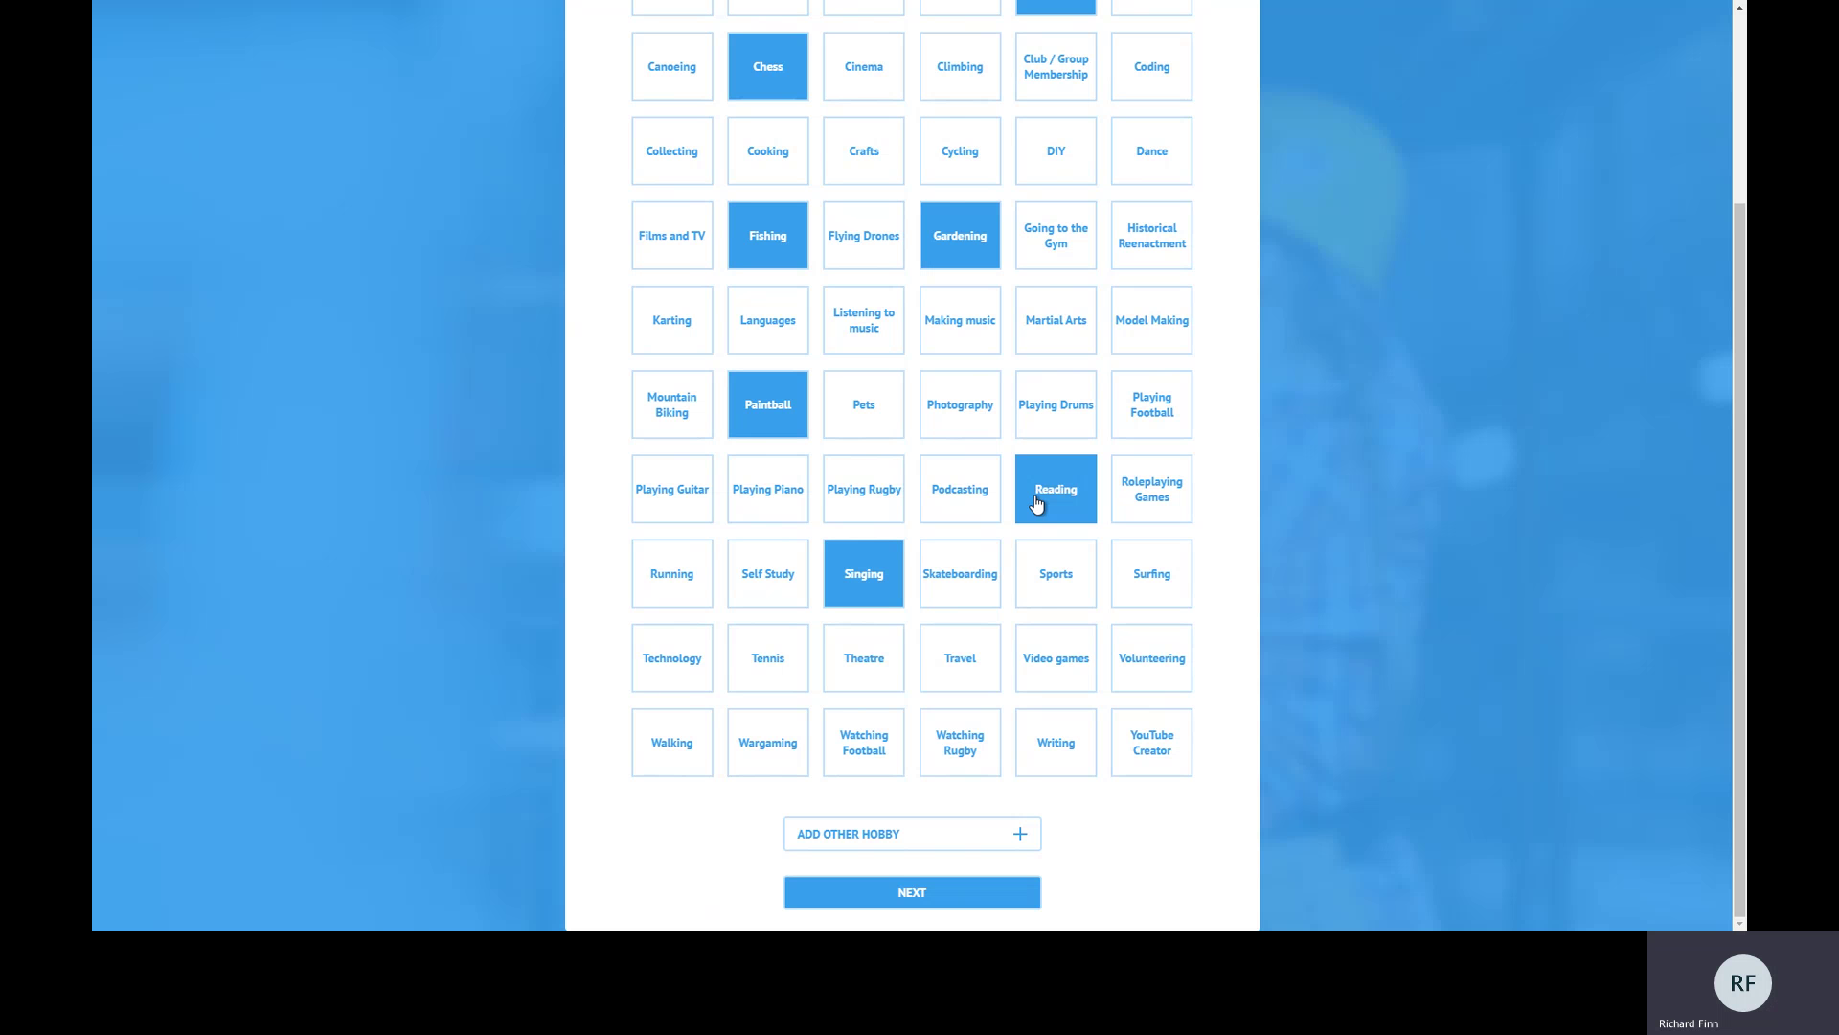
scroll(1037, 517, up, 2)
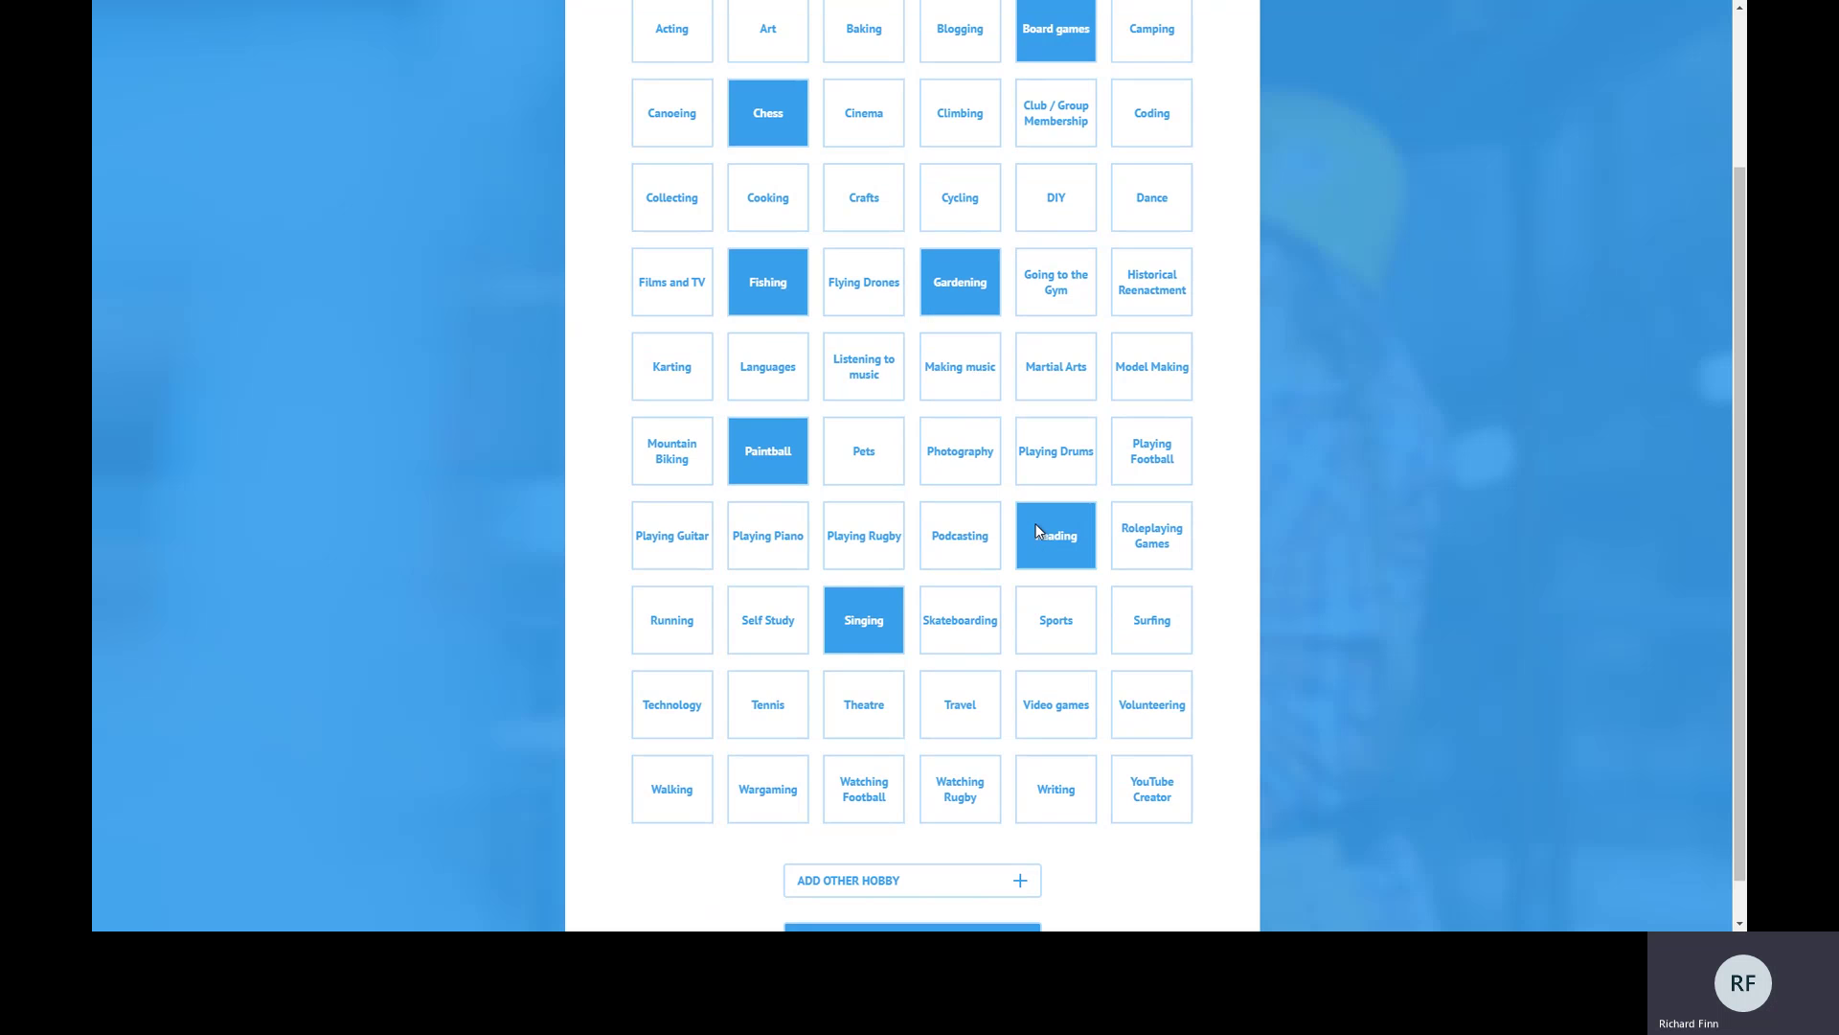
scroll(1014, 575, down, 2)
click(961, 895)
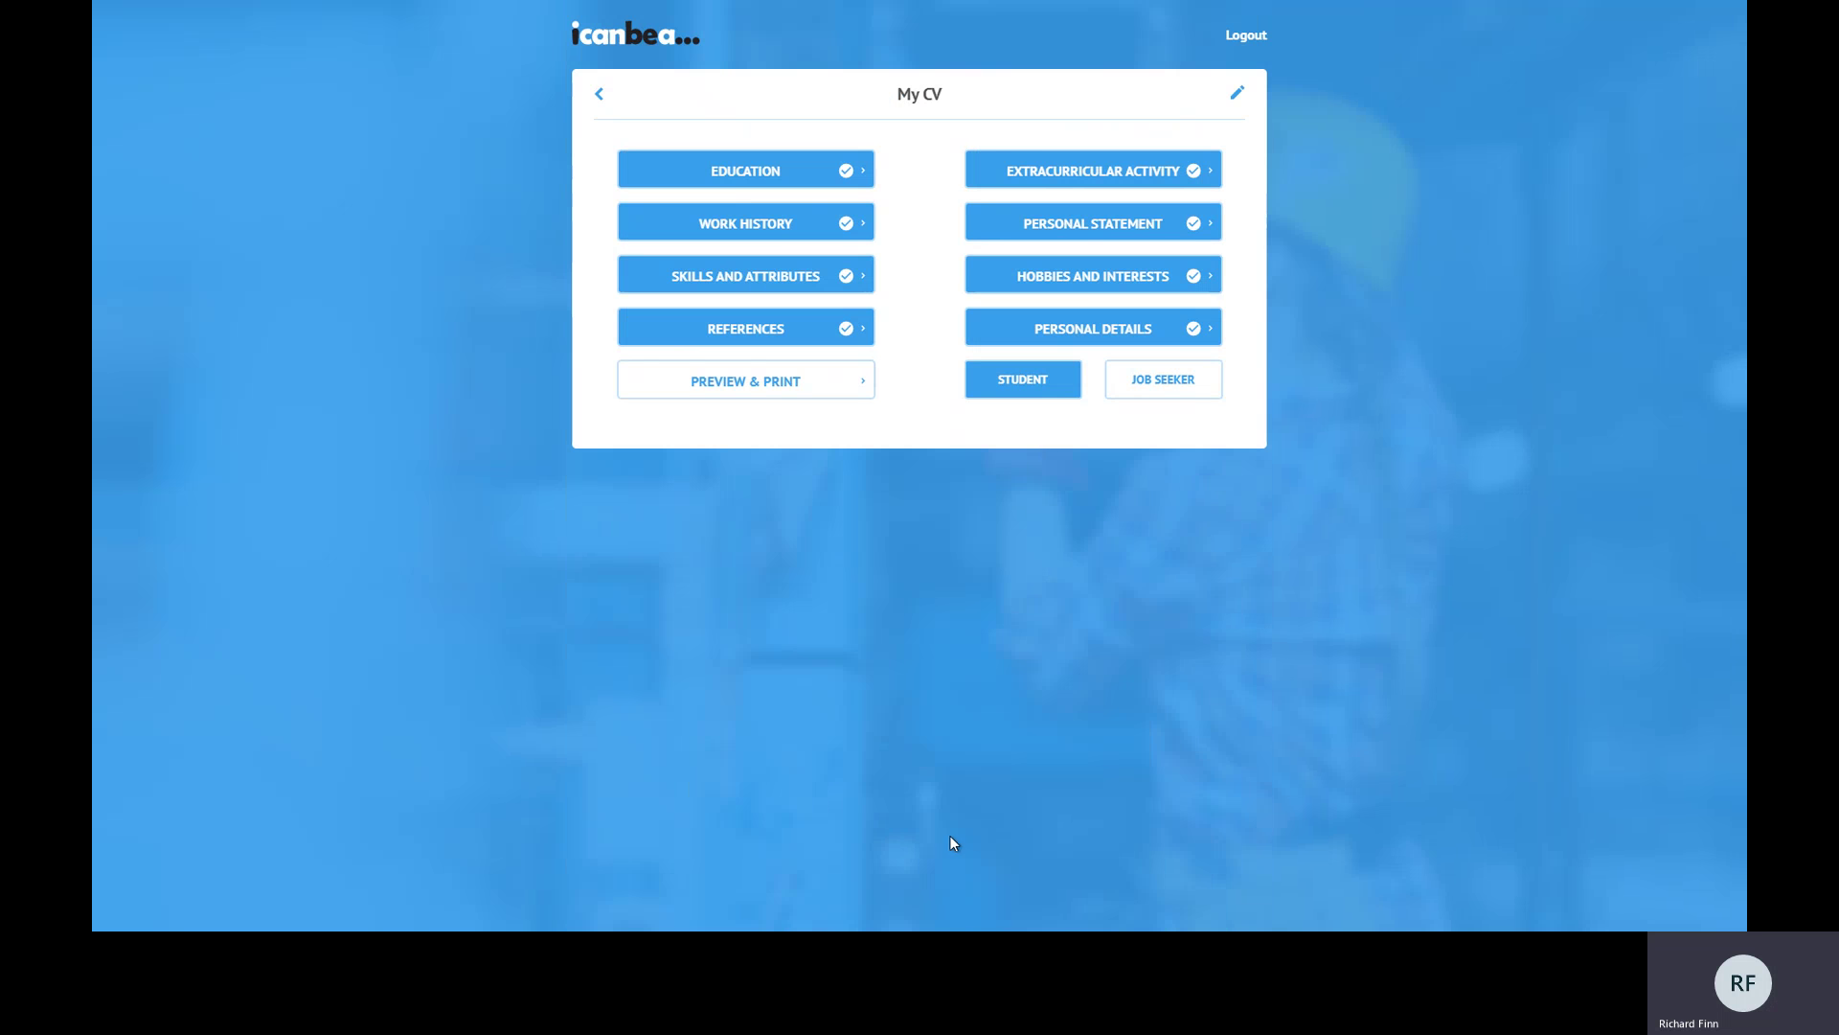
Examine My CV's extracurricular activities, including the vehicle licence options and the custom activity form, and return to the section overview.
click(1107, 170)
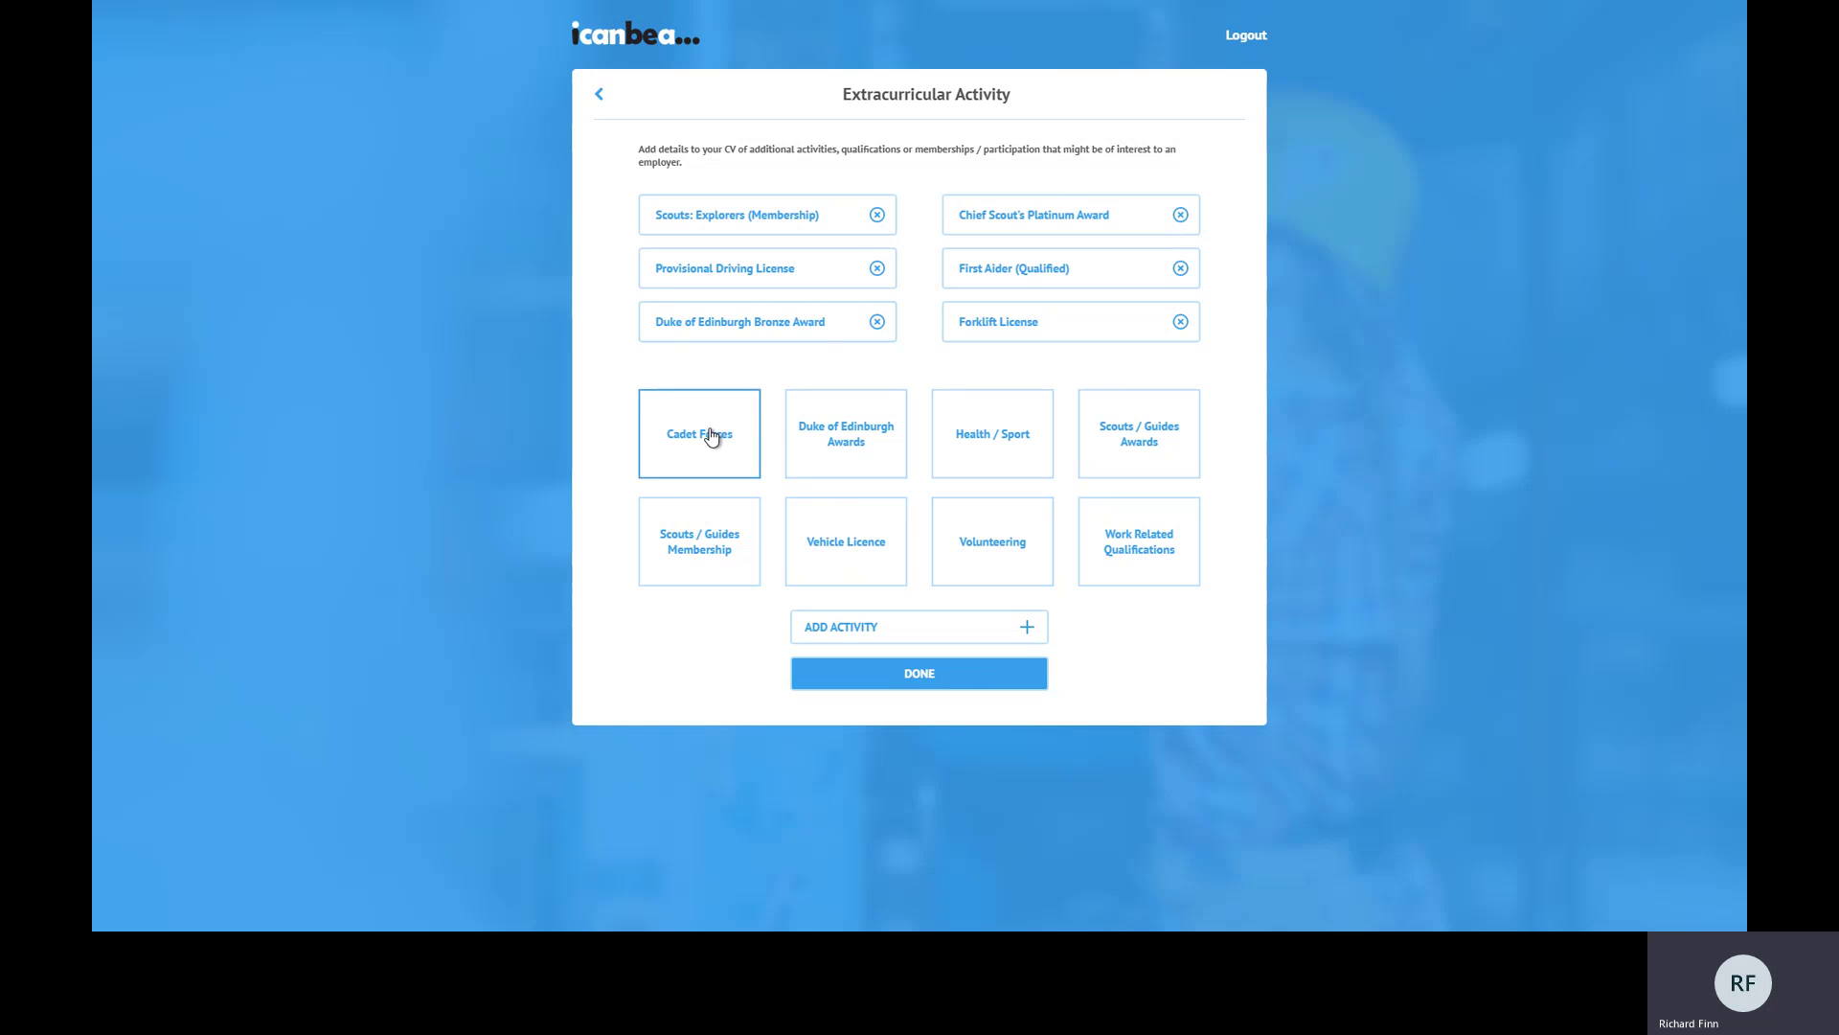
click(868, 549)
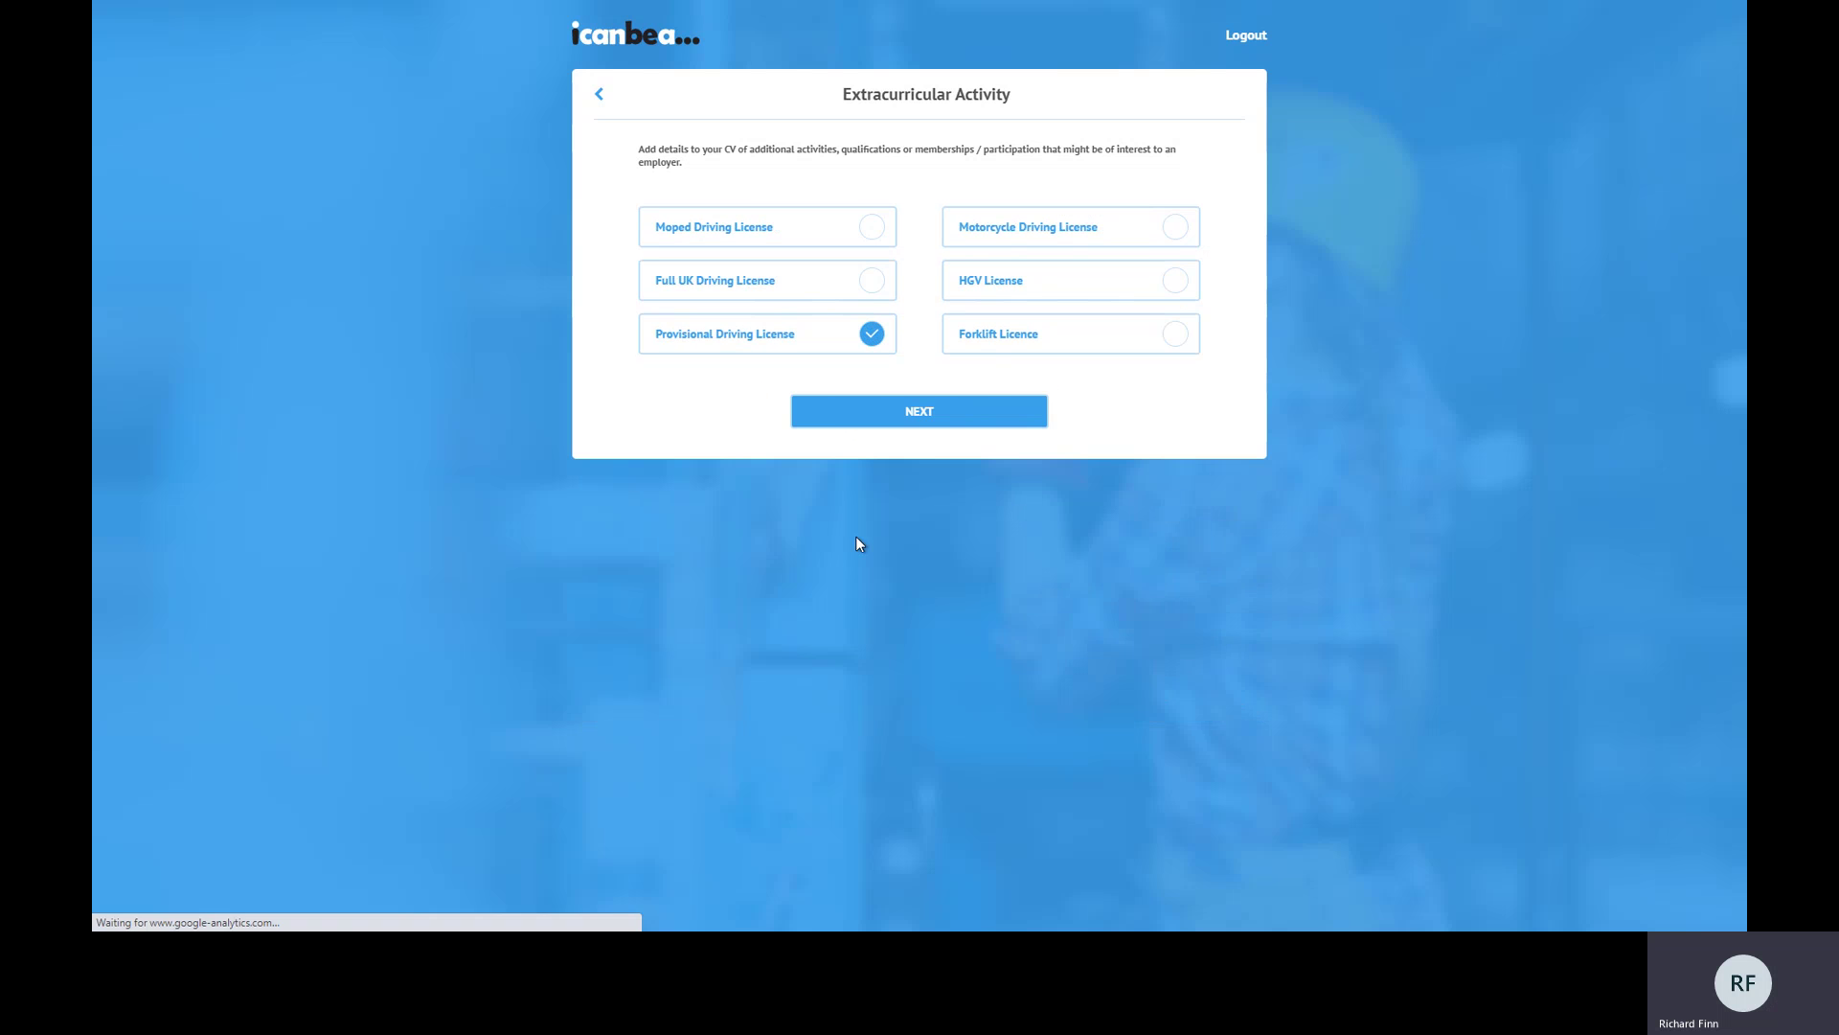
click(929, 420)
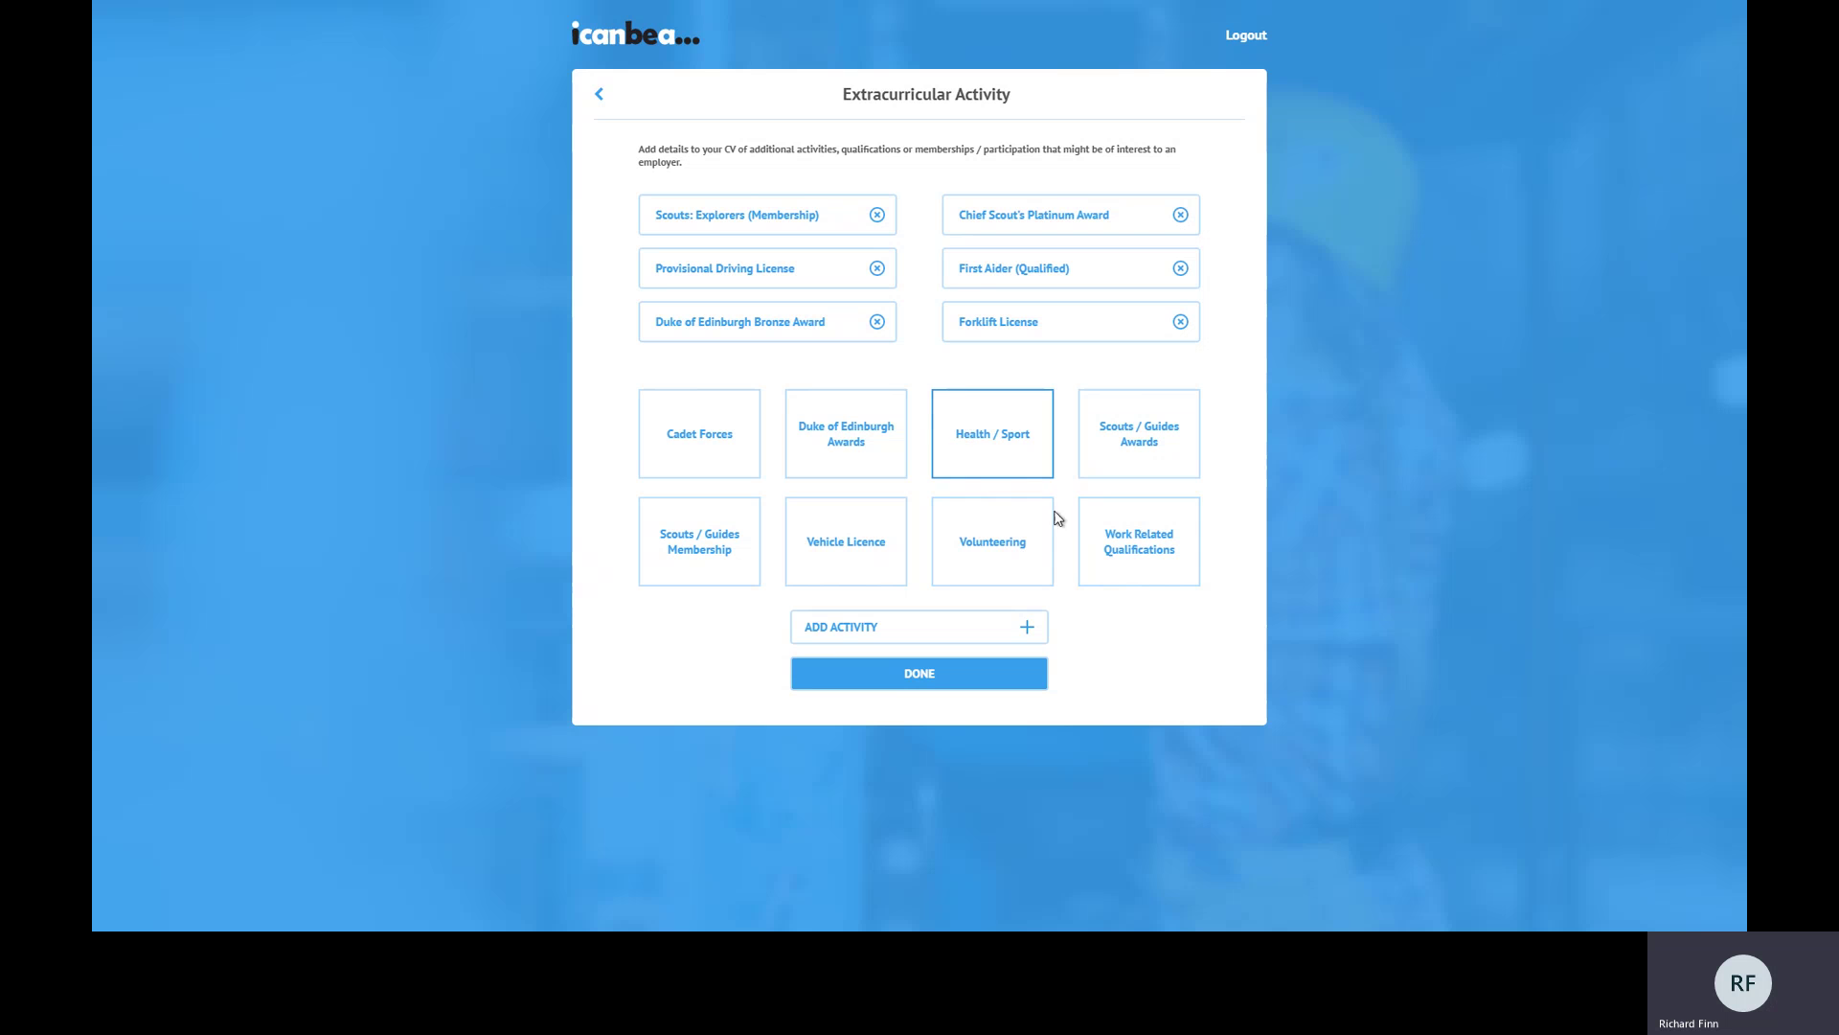
click(895, 625)
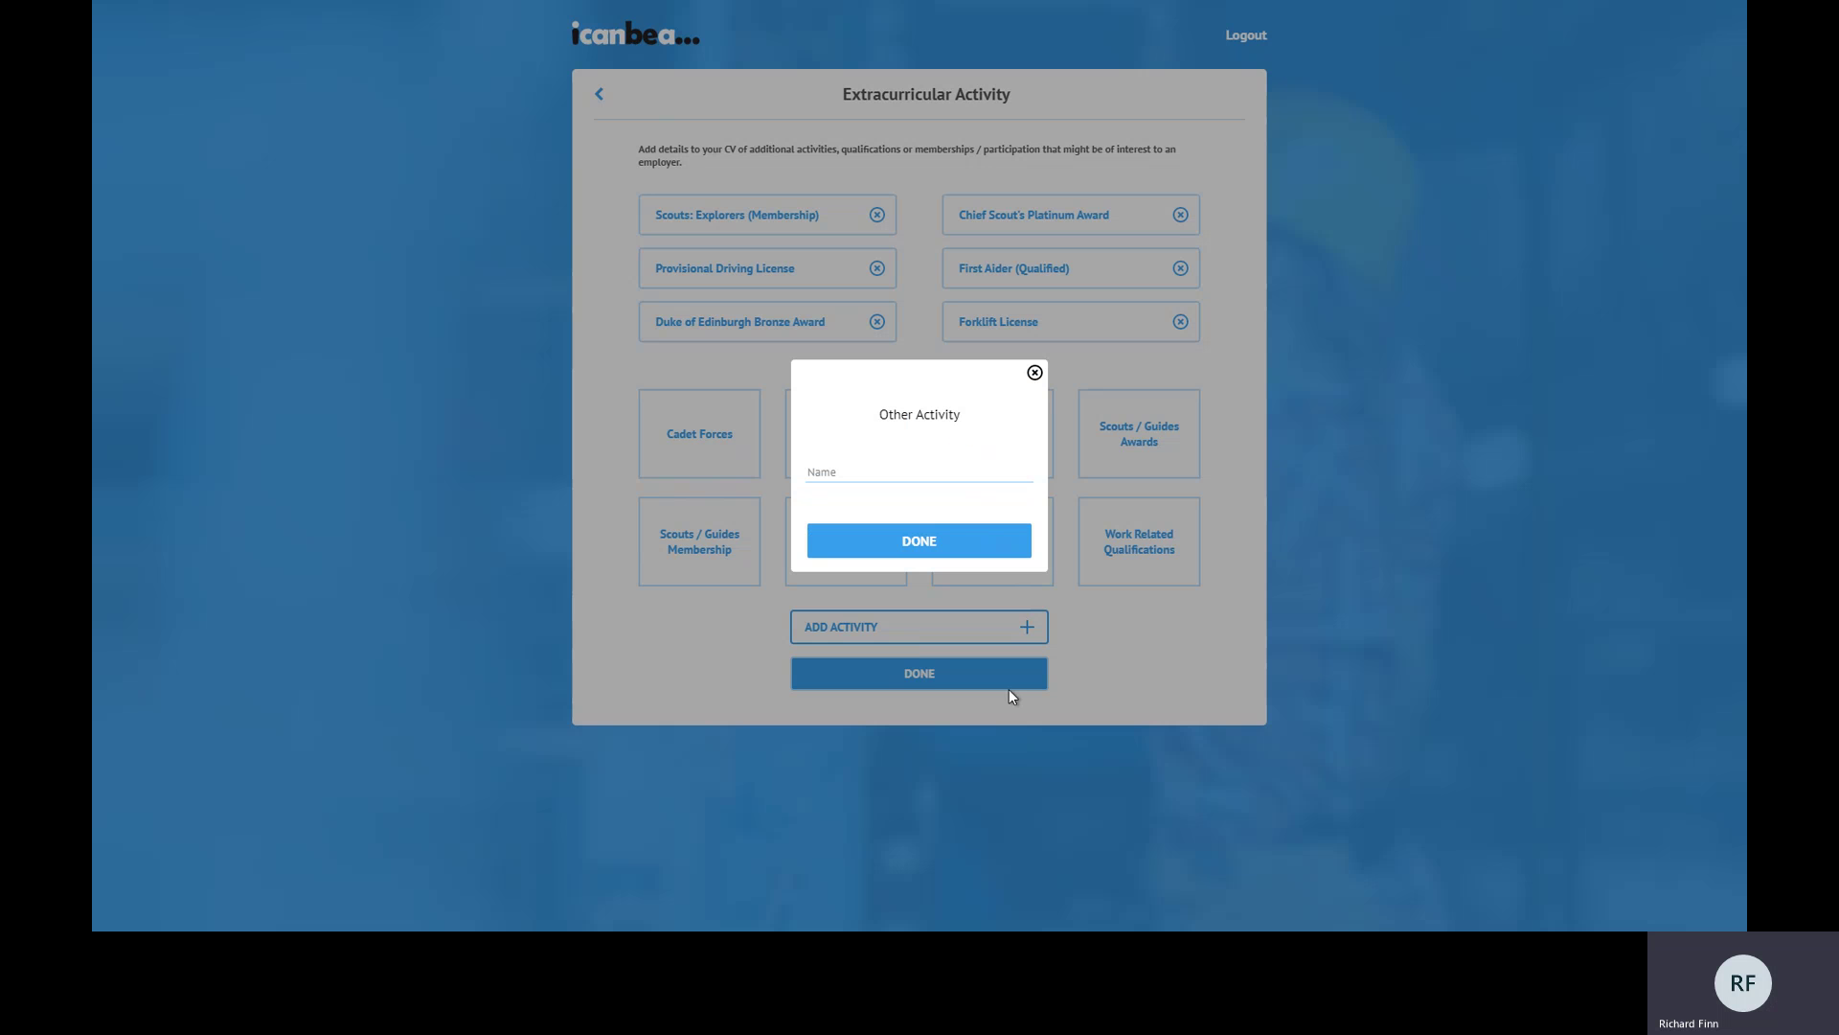
click(1035, 373)
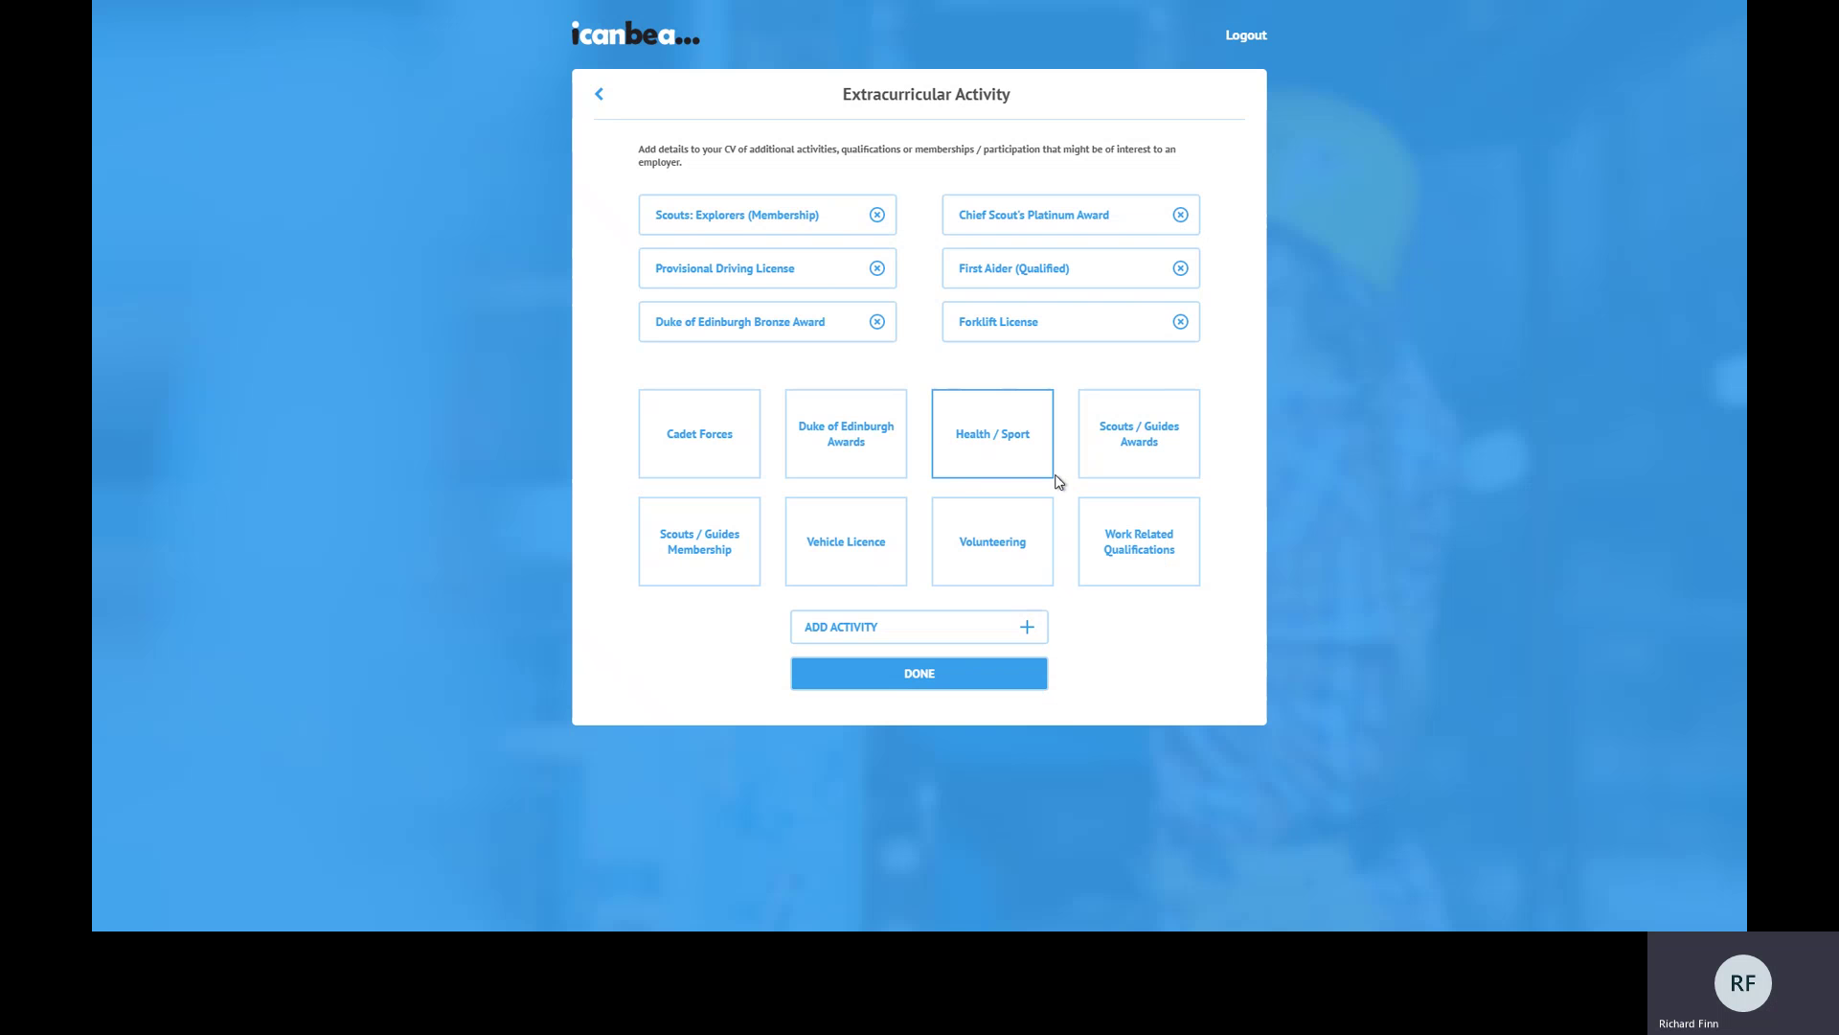
click(599, 93)
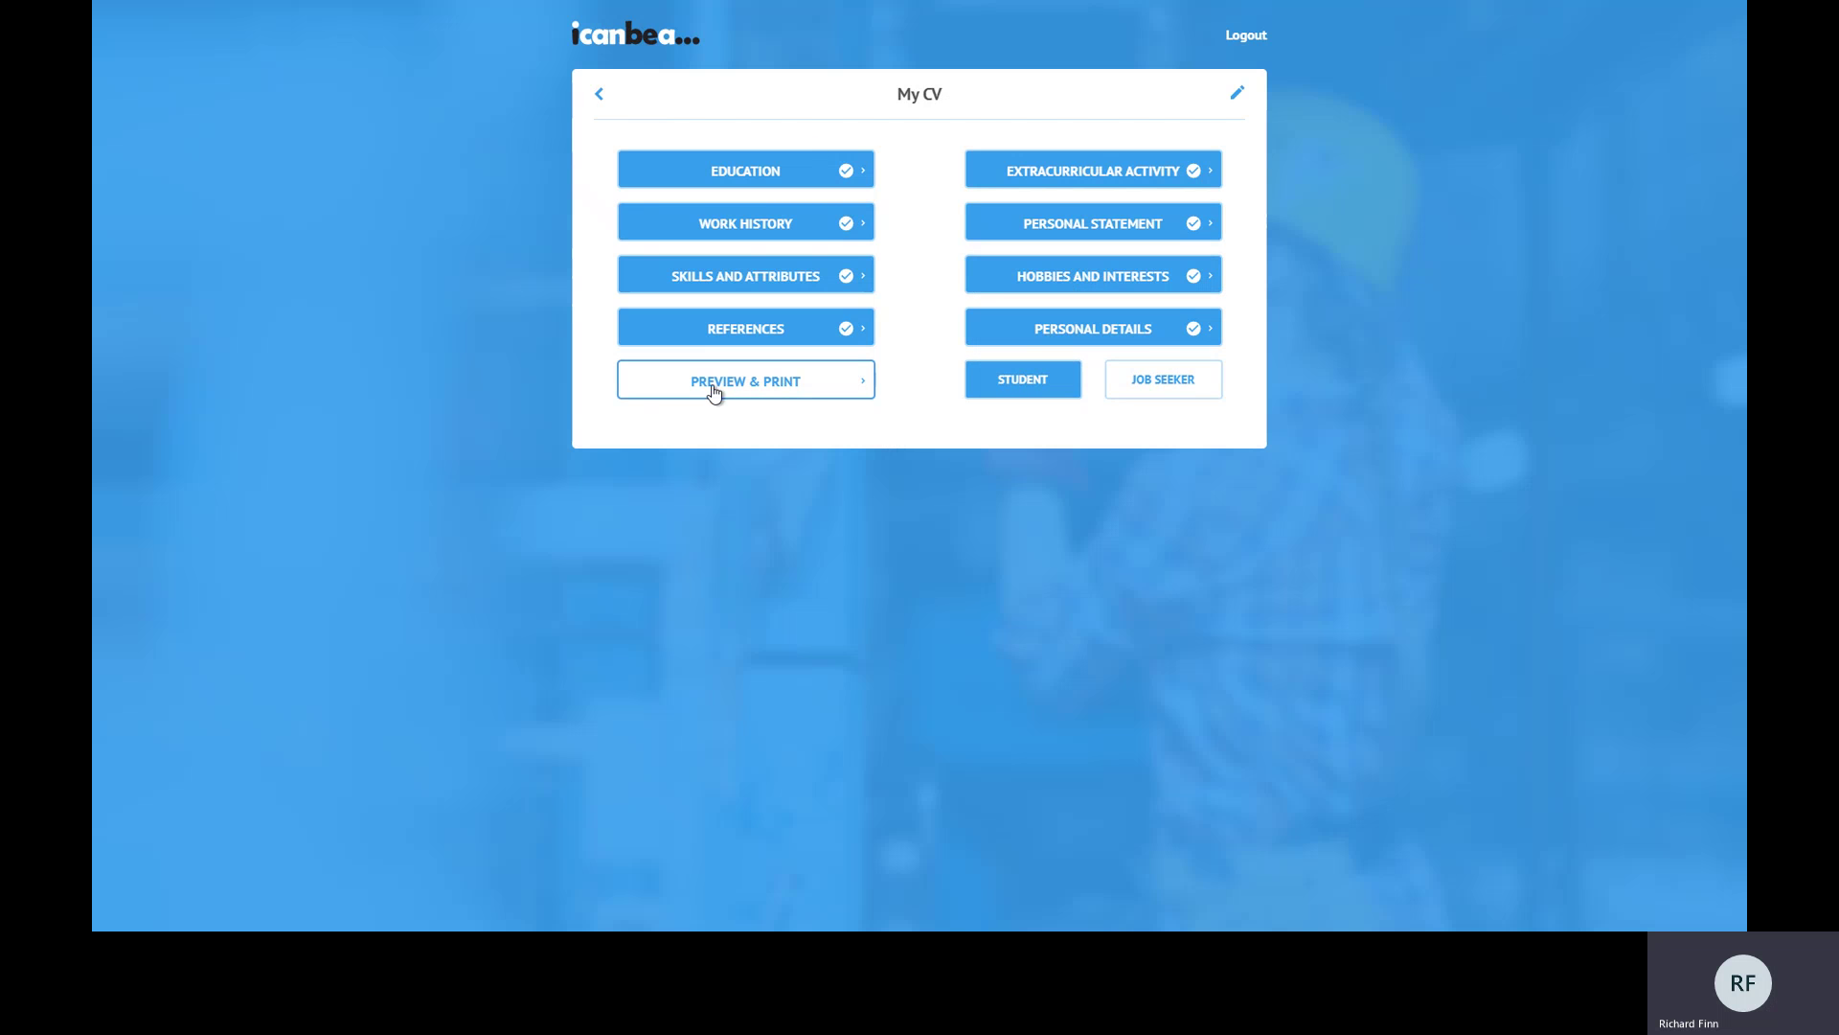
Preview My CV, set its font to Open Sans and apply the purple colour.
click(745, 391)
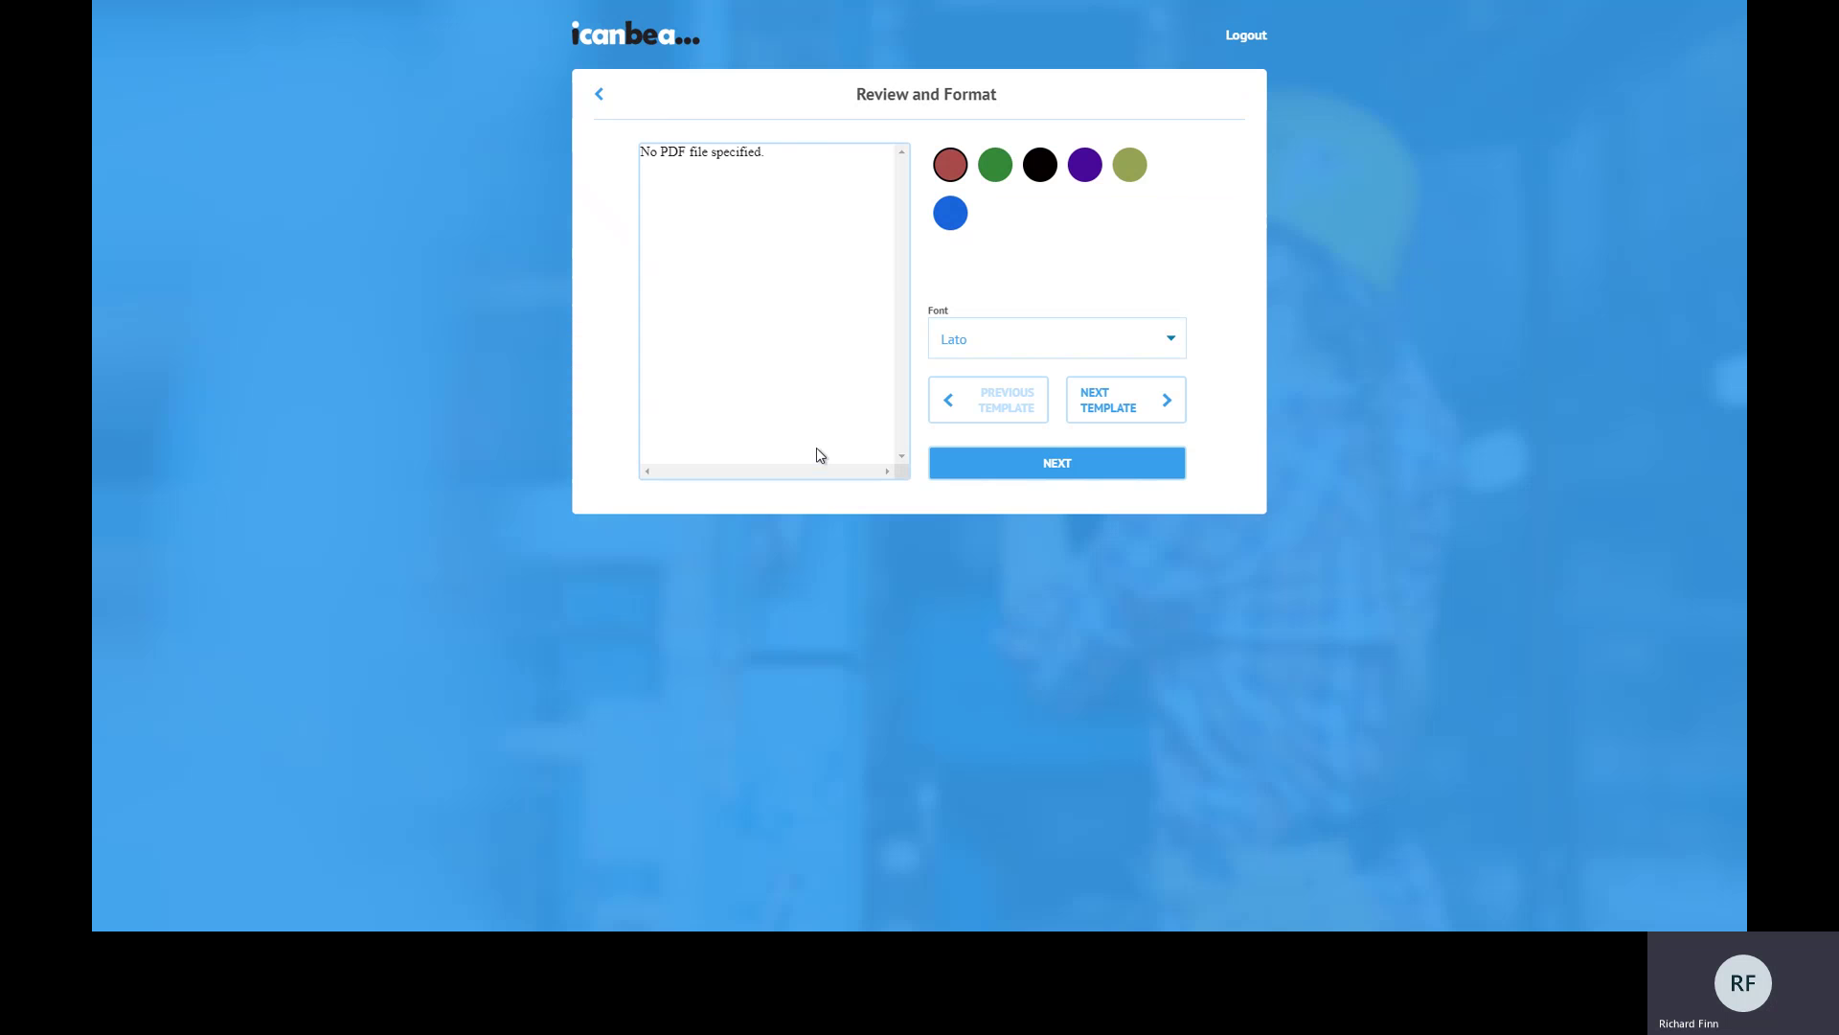
mouse_move(903, 219)
mouse_down()
mouse_move(894, 393)
mouse_move(902, 222)
mouse_up()
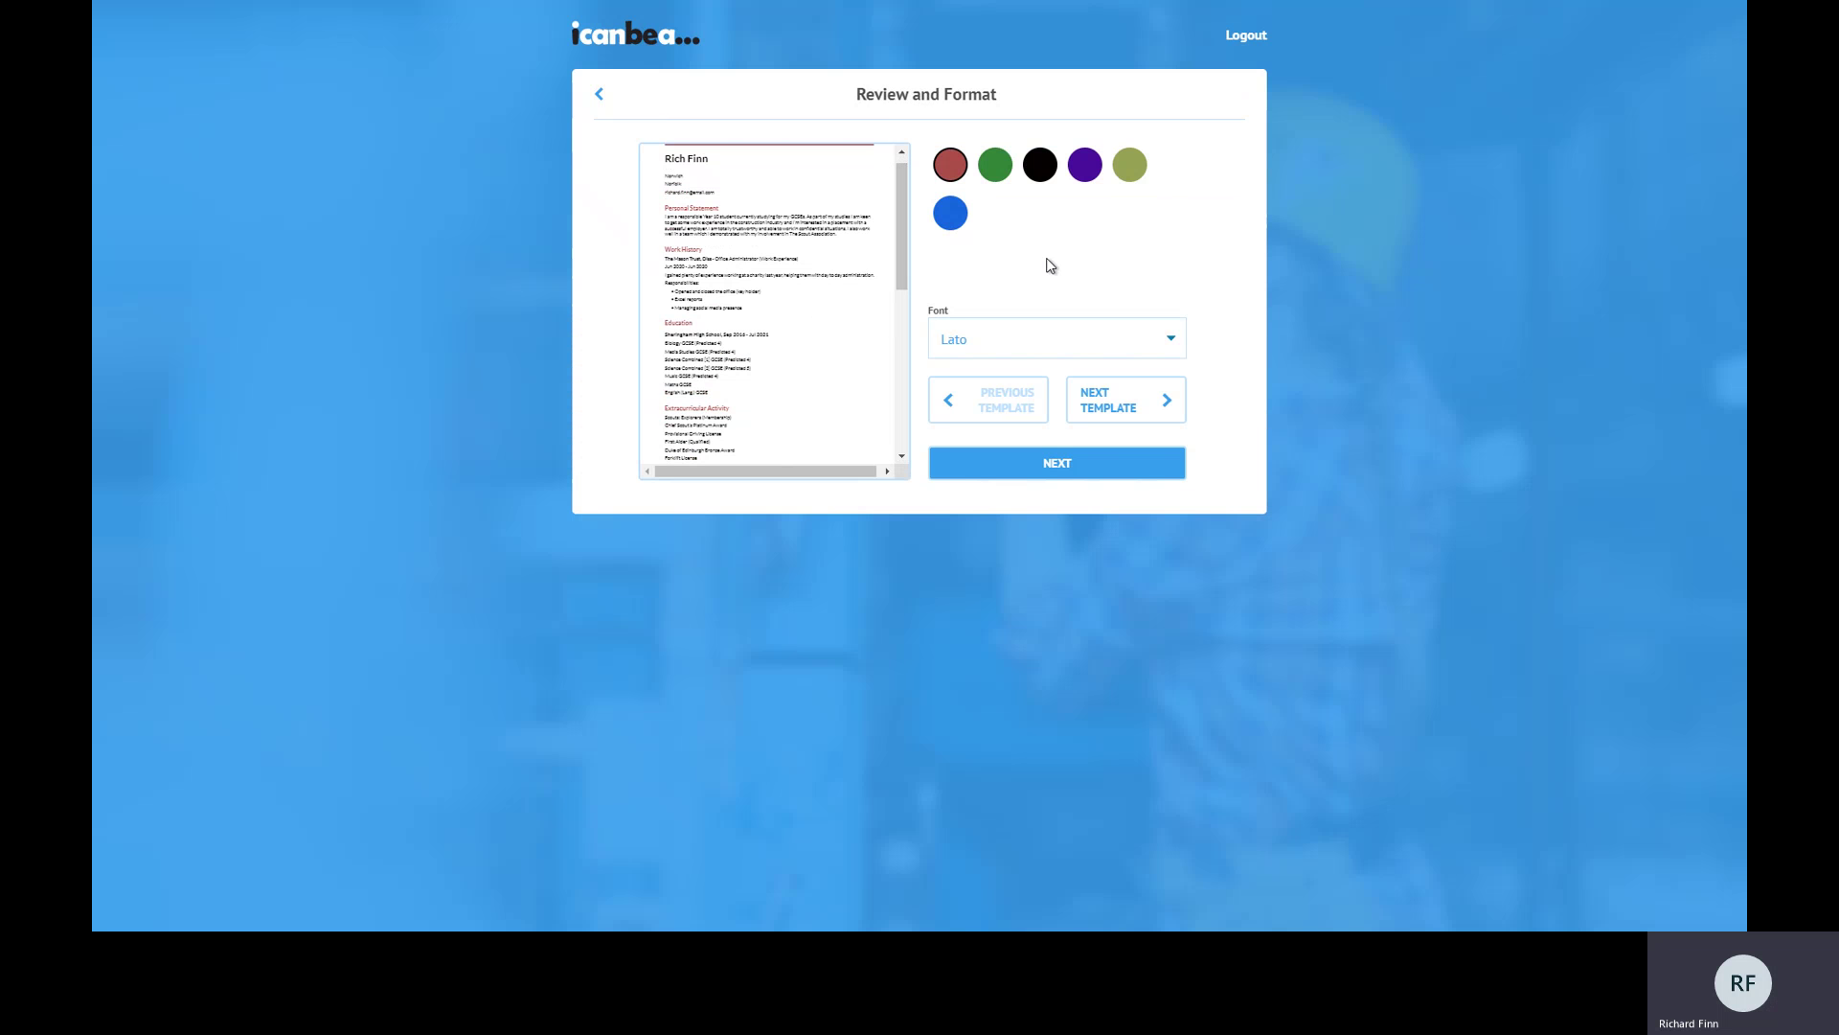
click(952, 335)
click(973, 411)
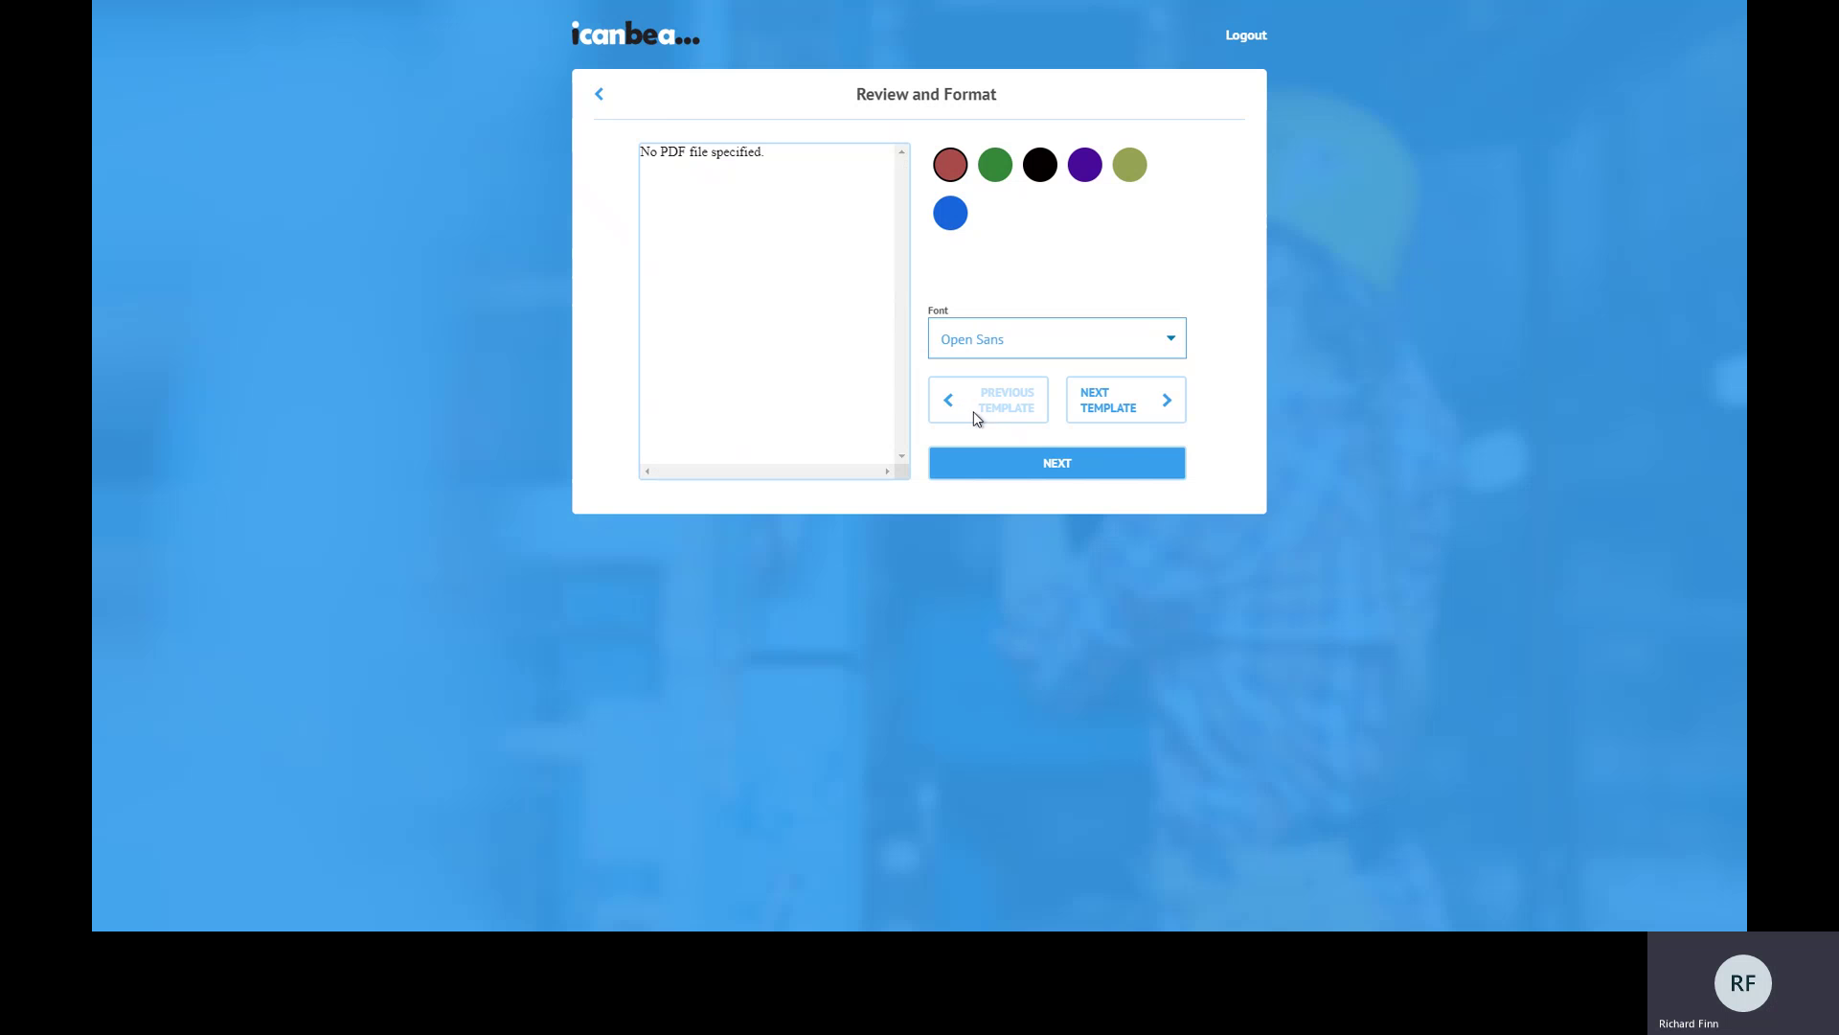
click(1087, 166)
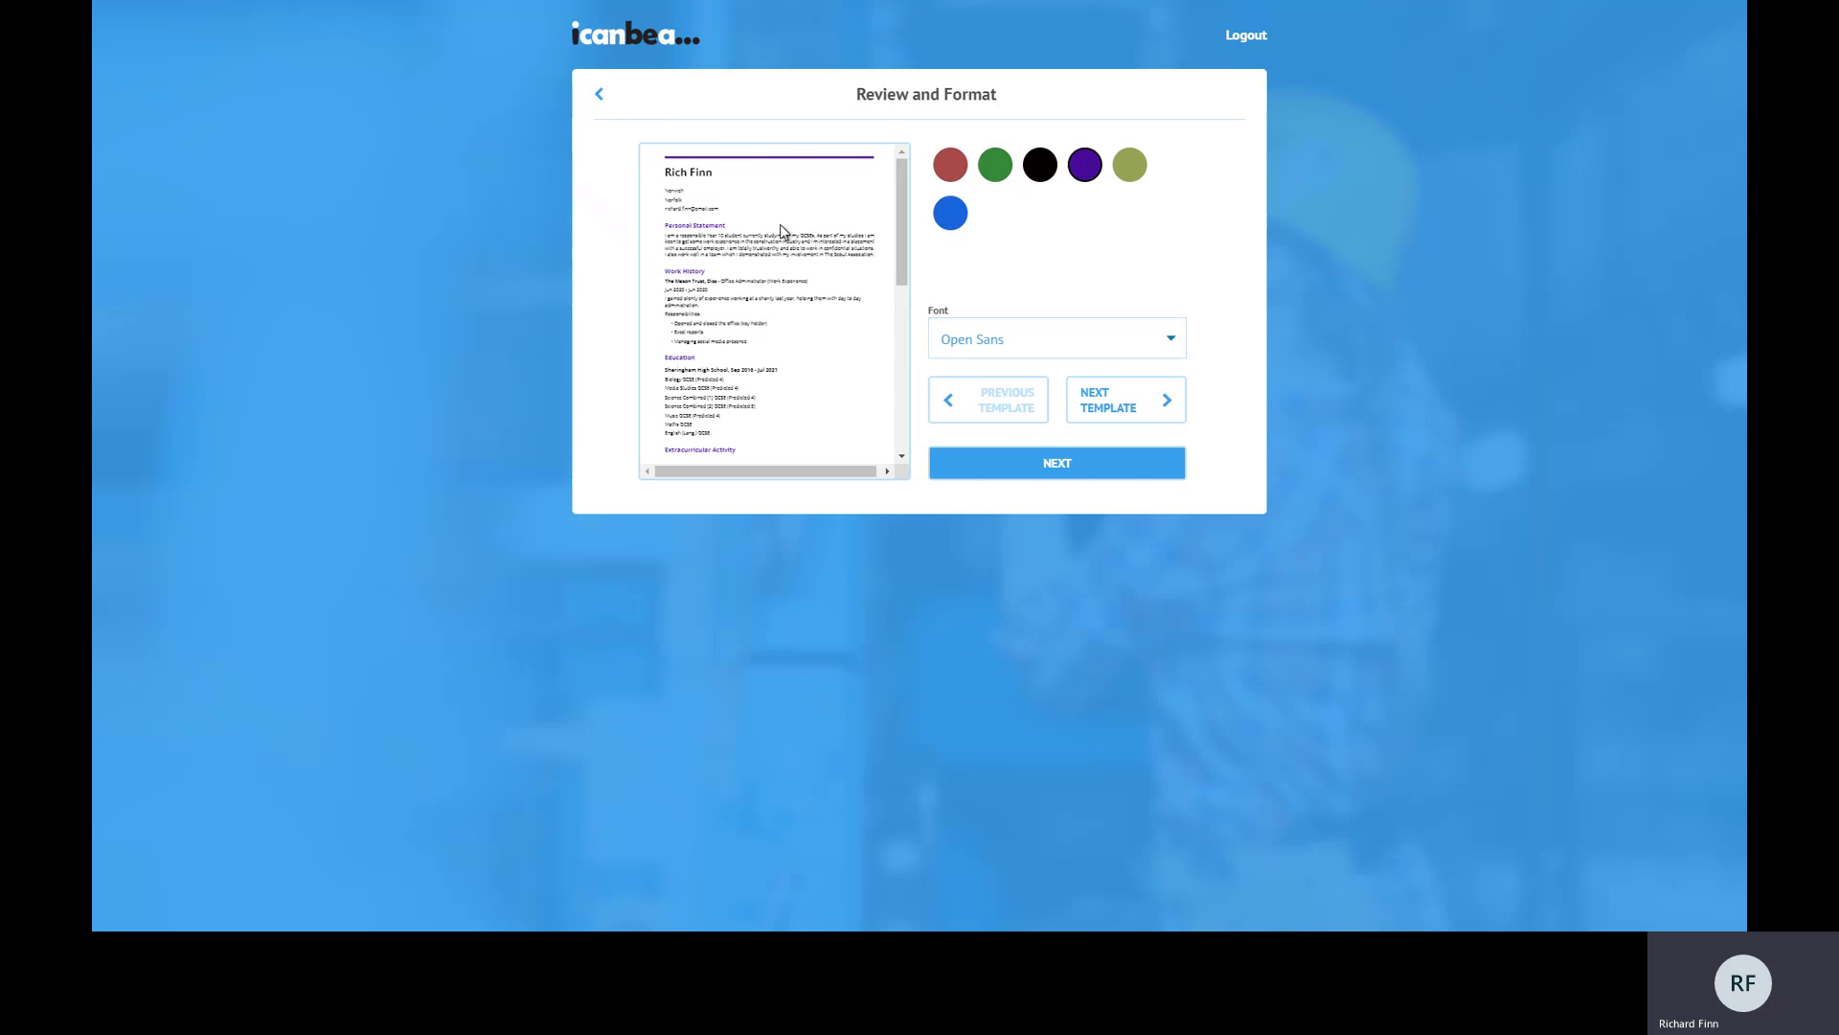
Switch the CV to the next template, apply the blue colour and continue to the download page.
click(1108, 404)
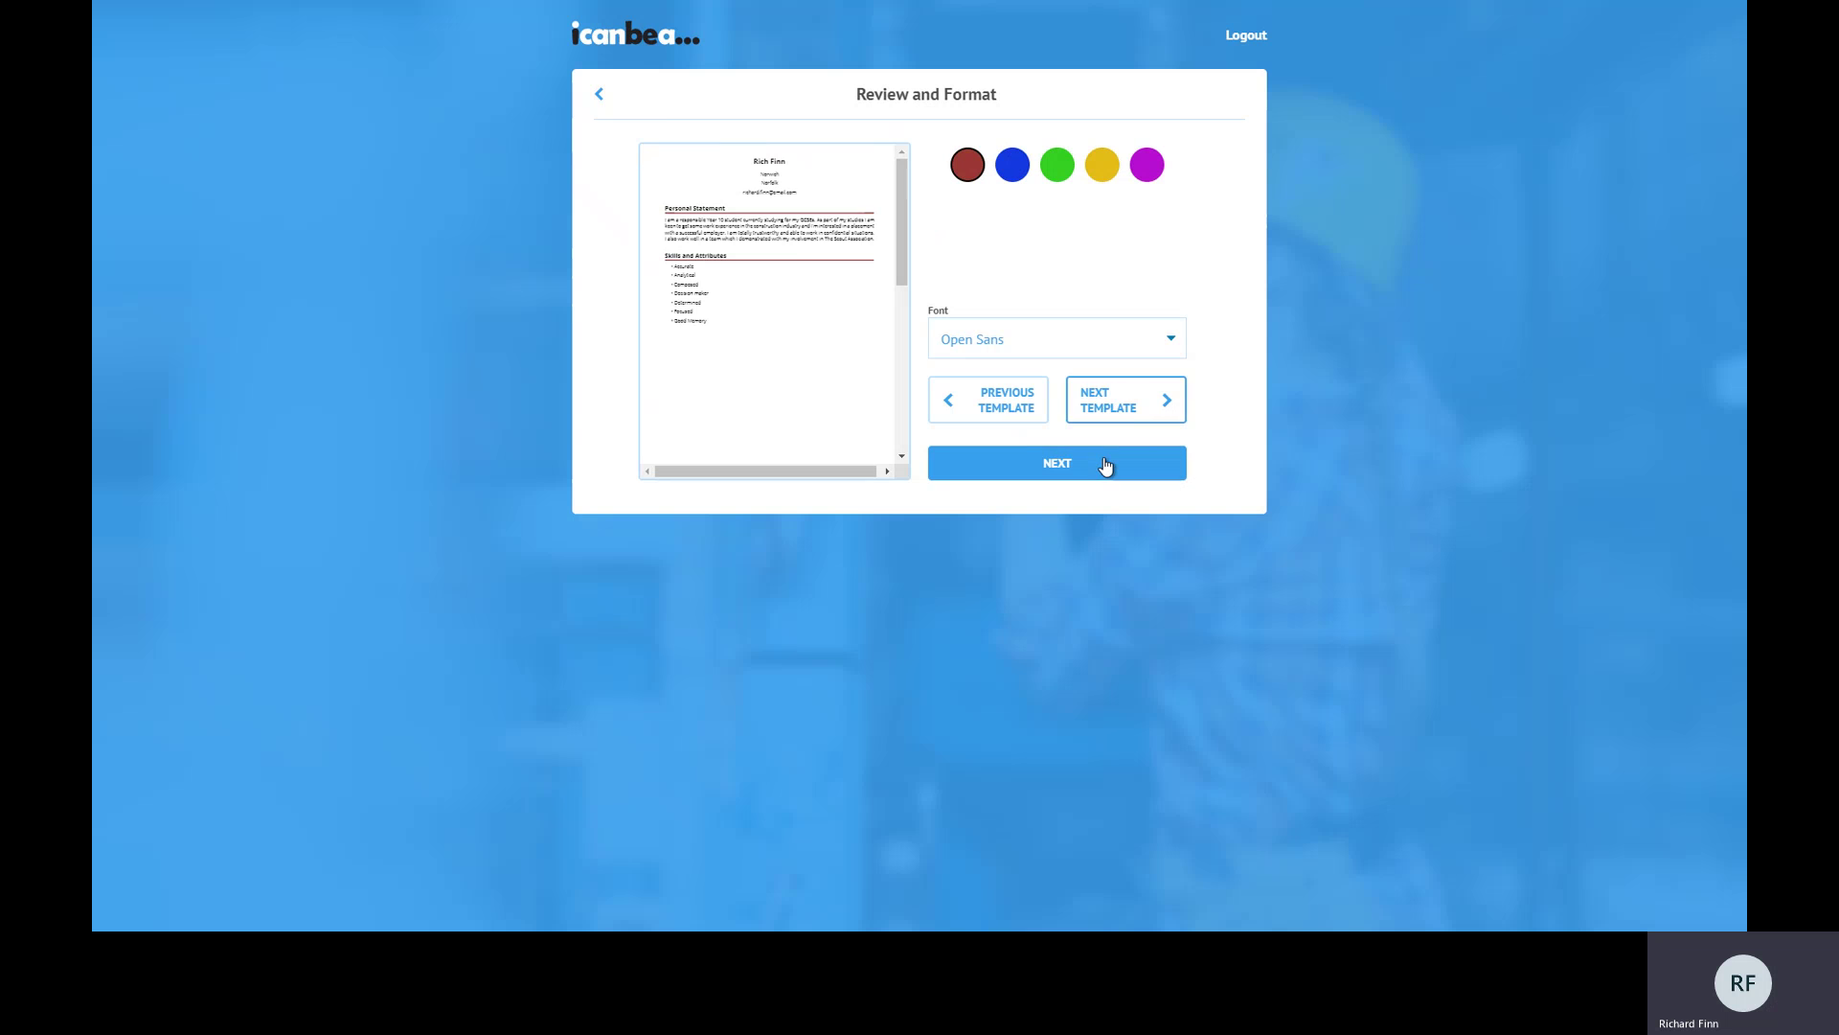
click(1011, 166)
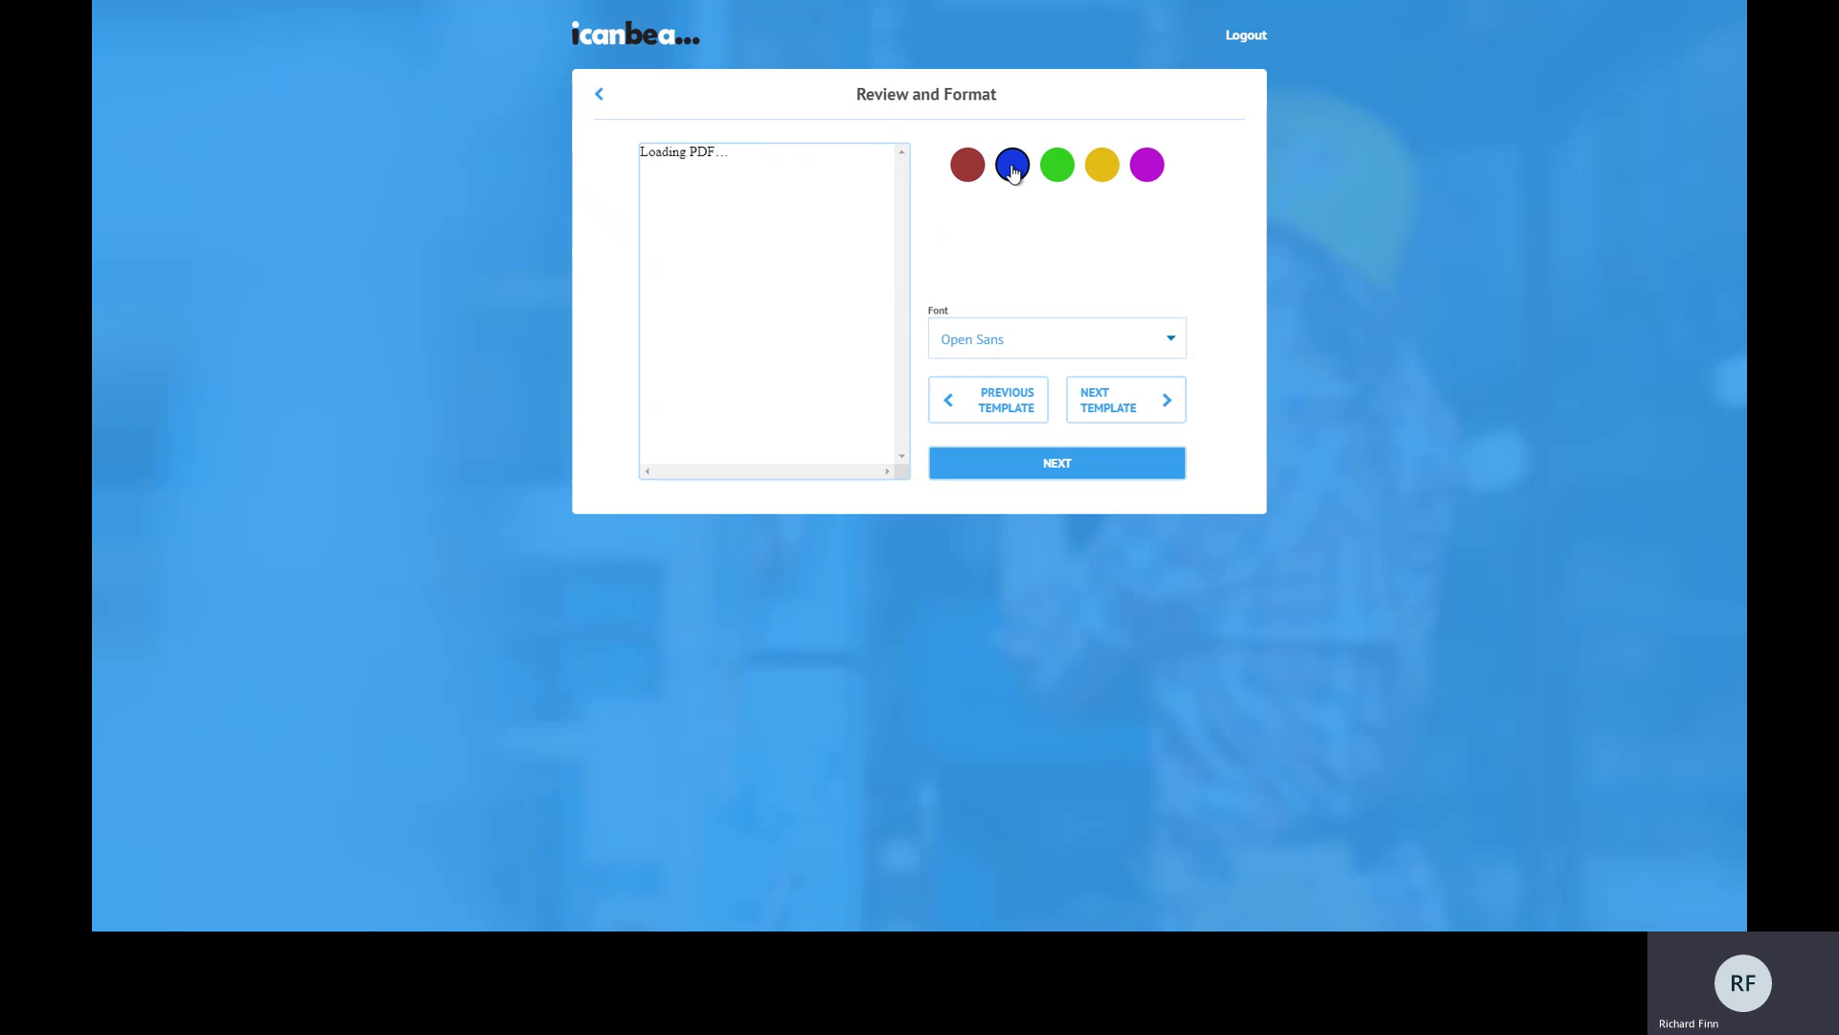
click(1055, 471)
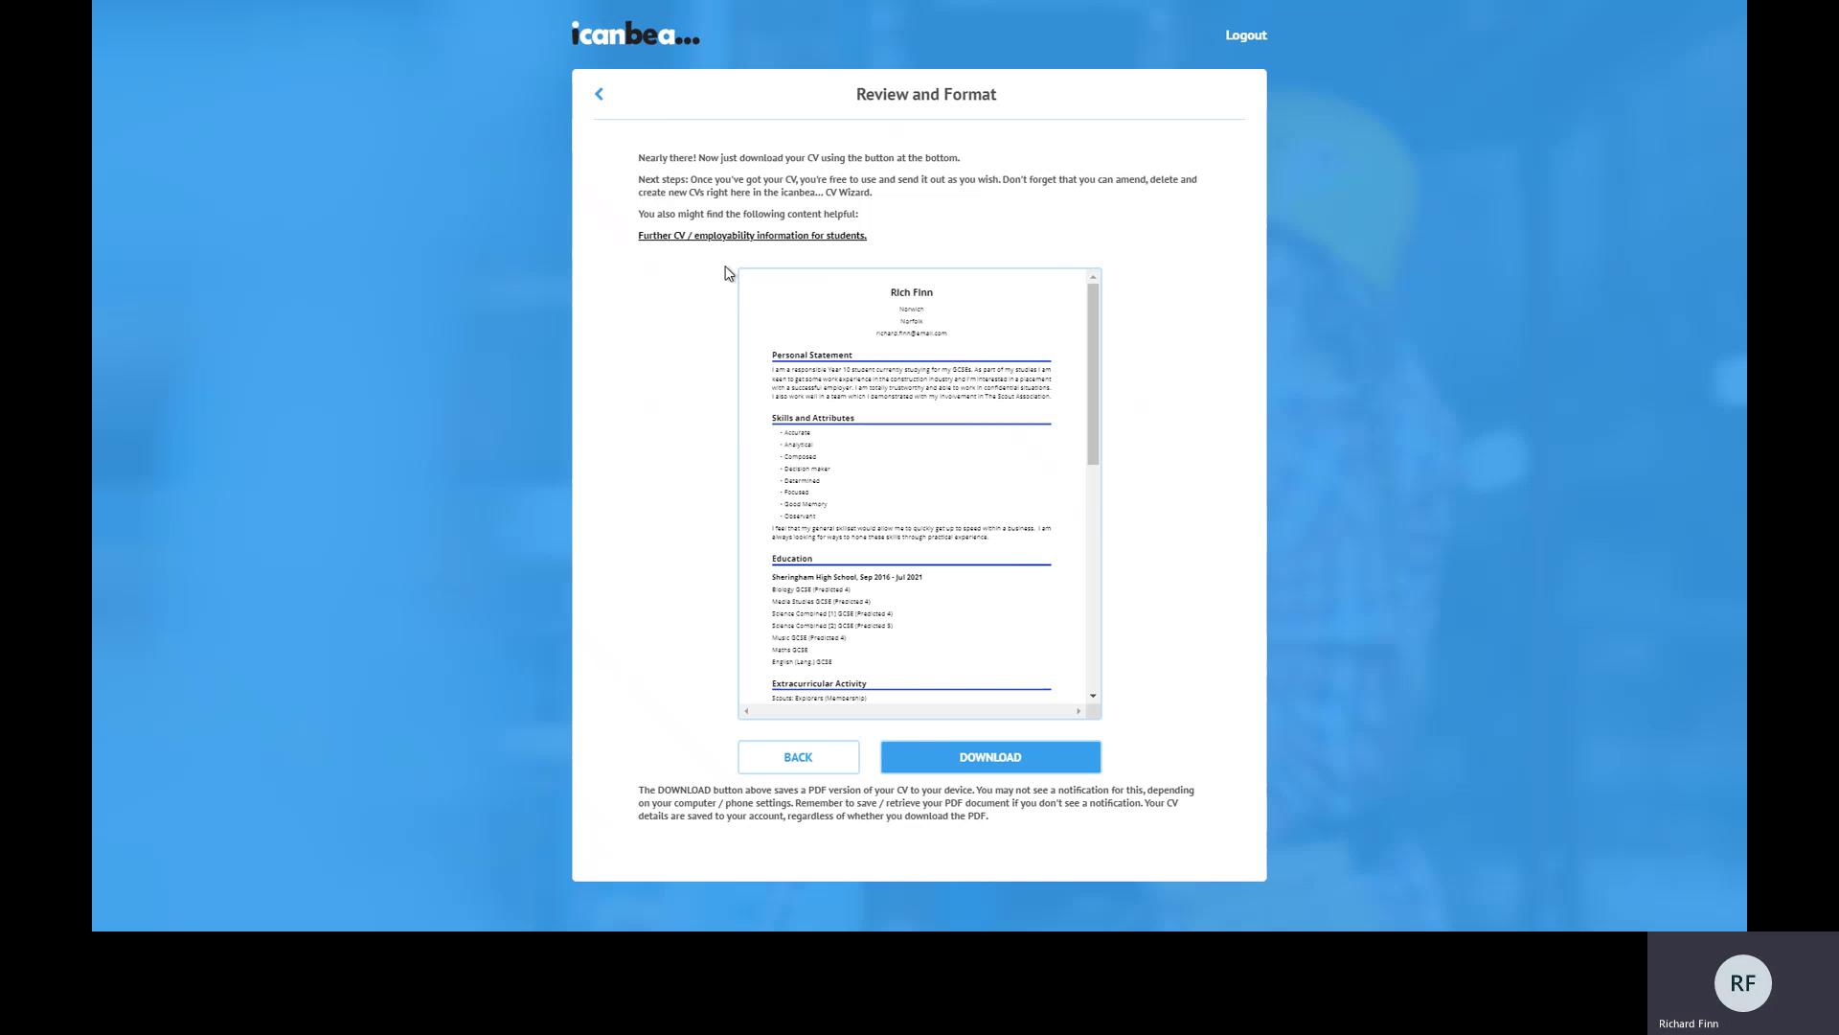
Download the finished CV as a PDF and open the downloaded file.
drag(641, 240, 882, 246)
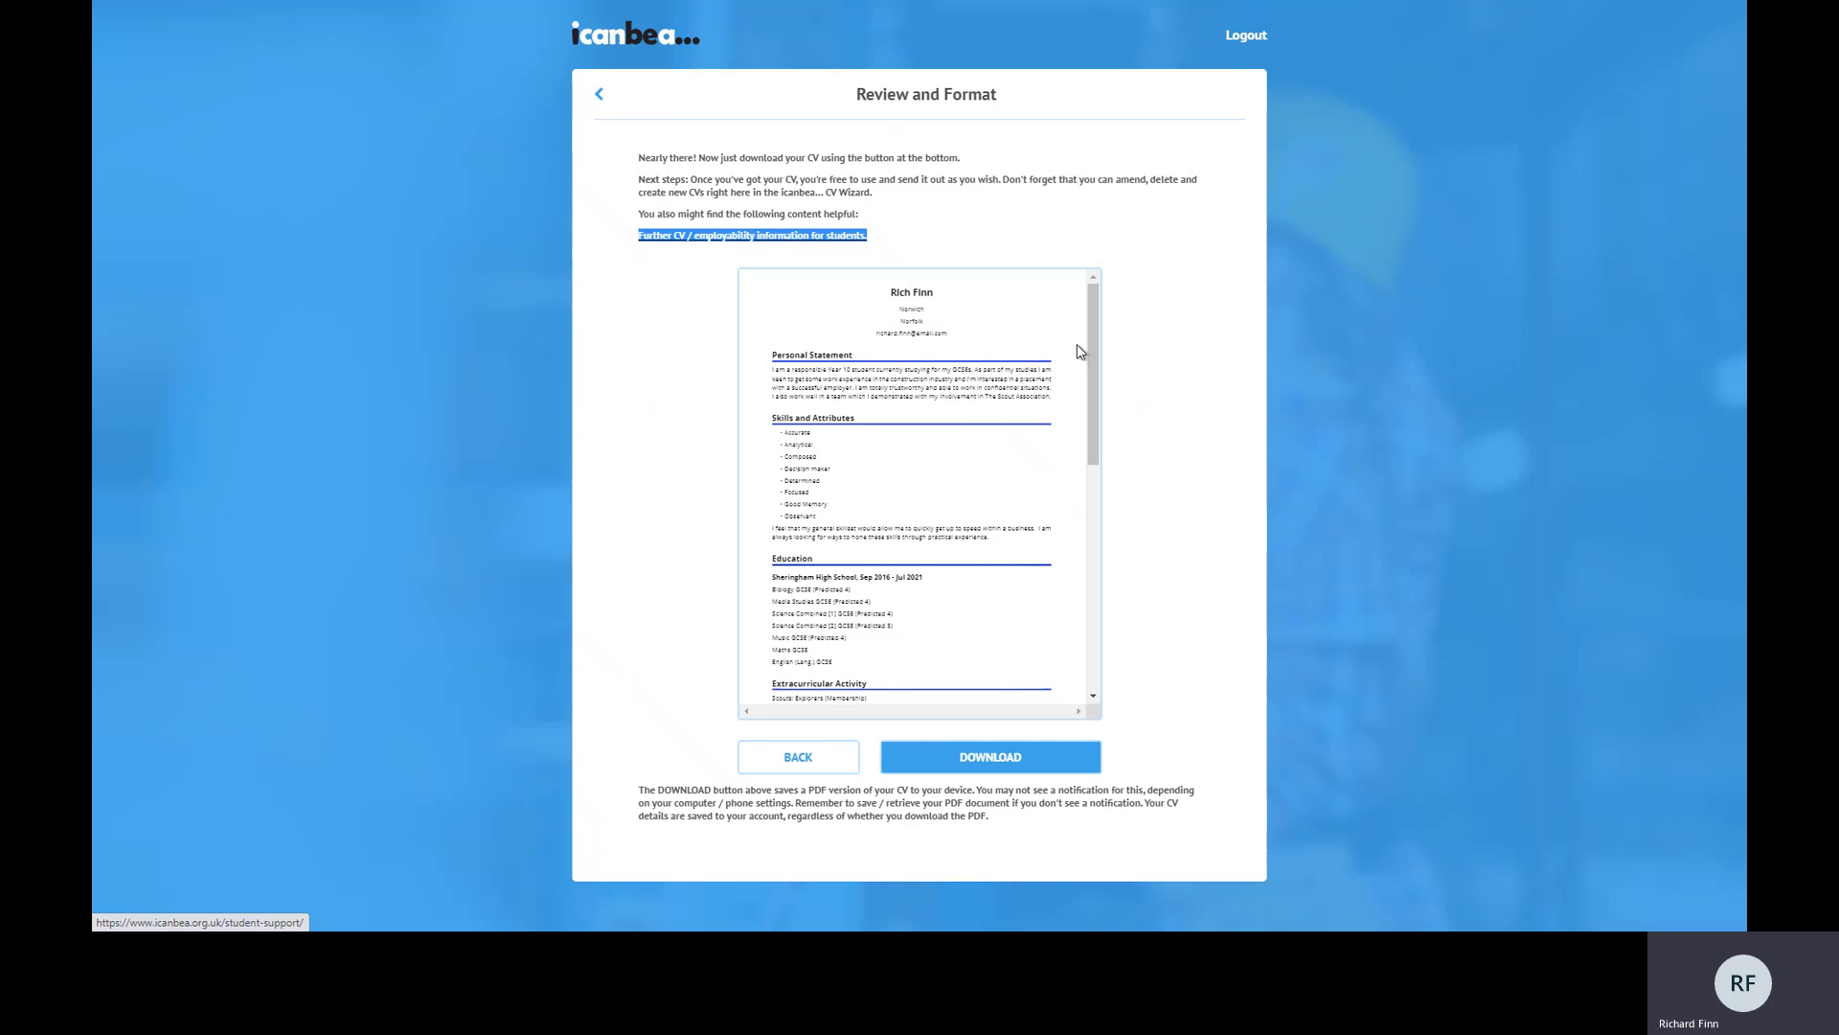
drag(1088, 412, 1092, 346)
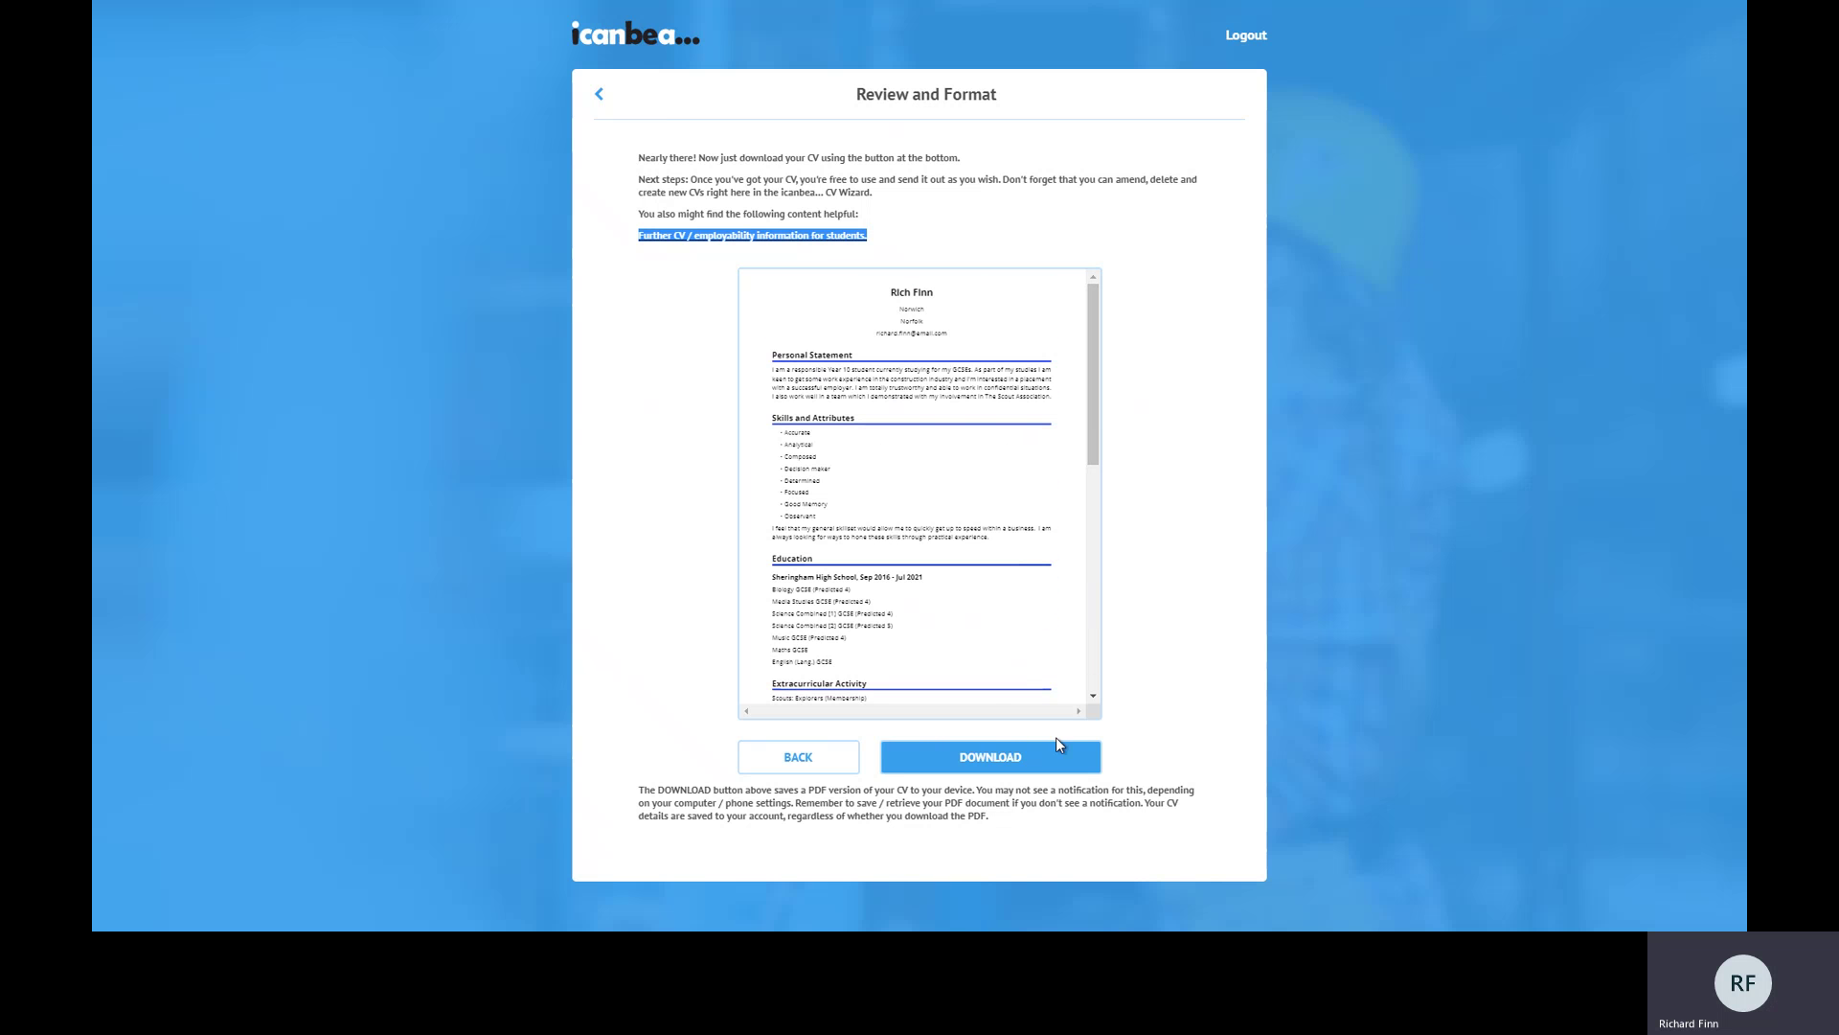
click(1008, 759)
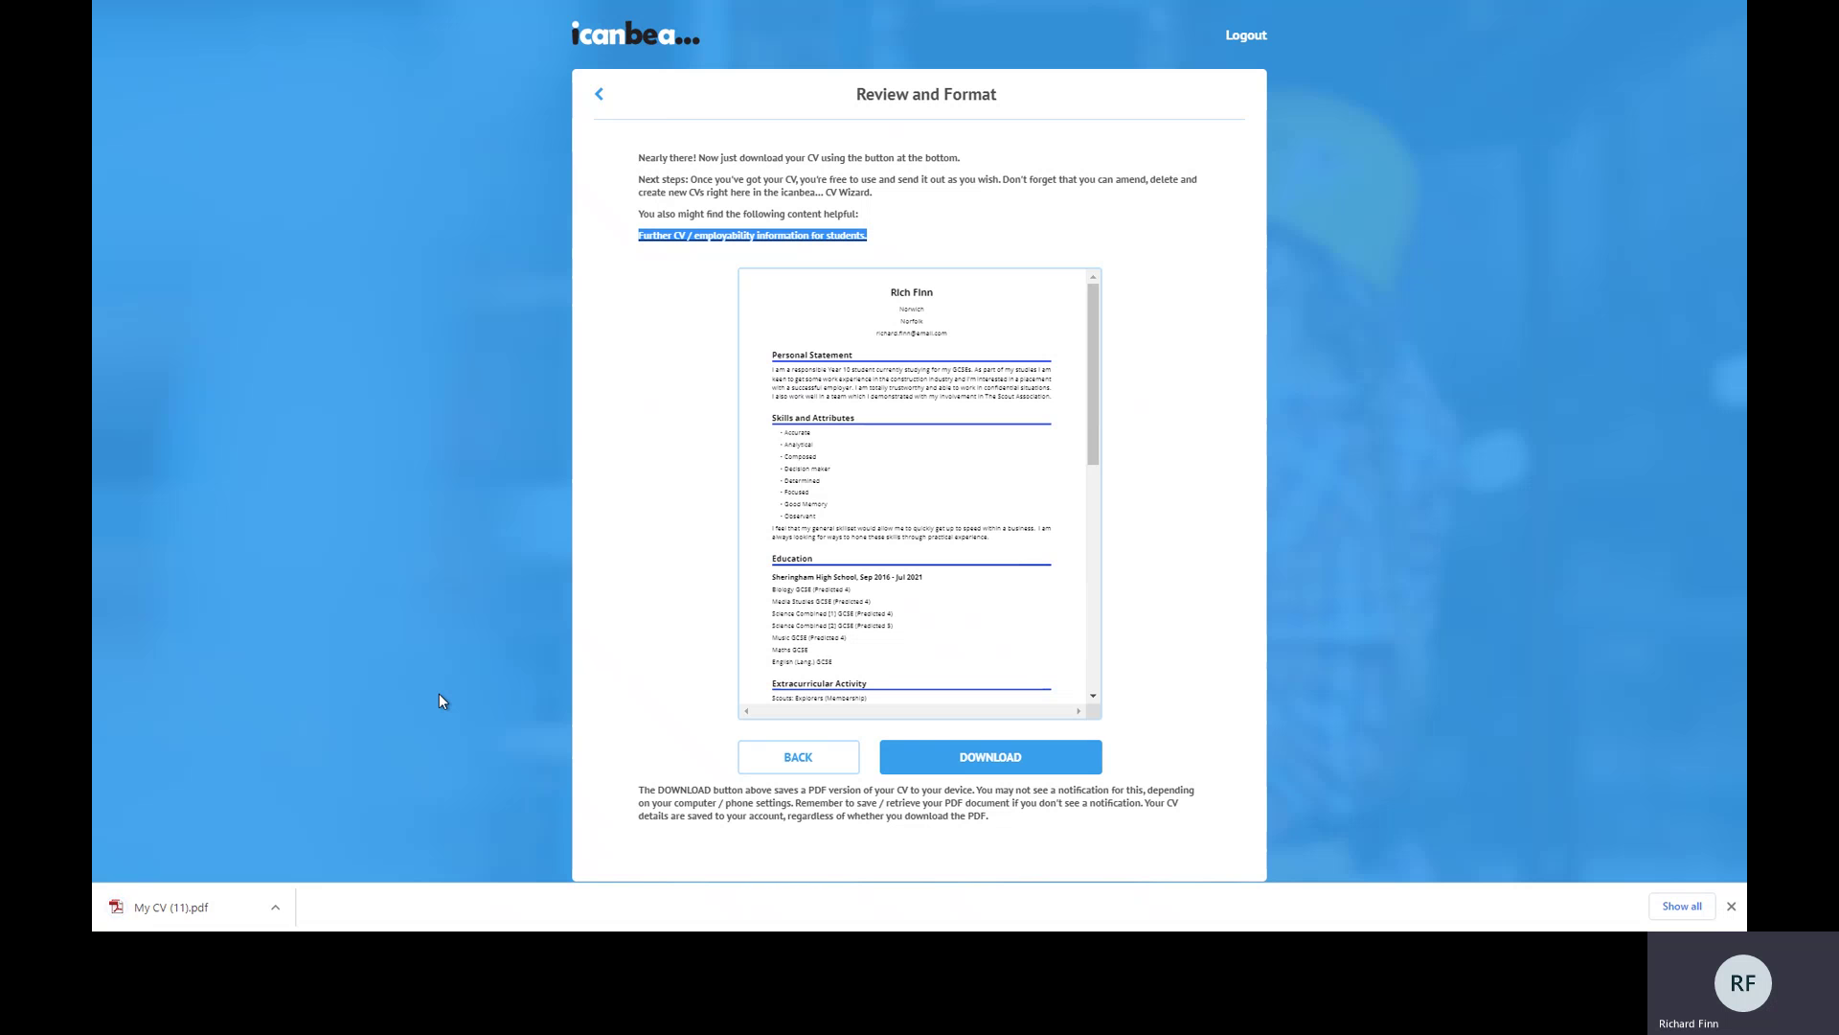
click(149, 910)
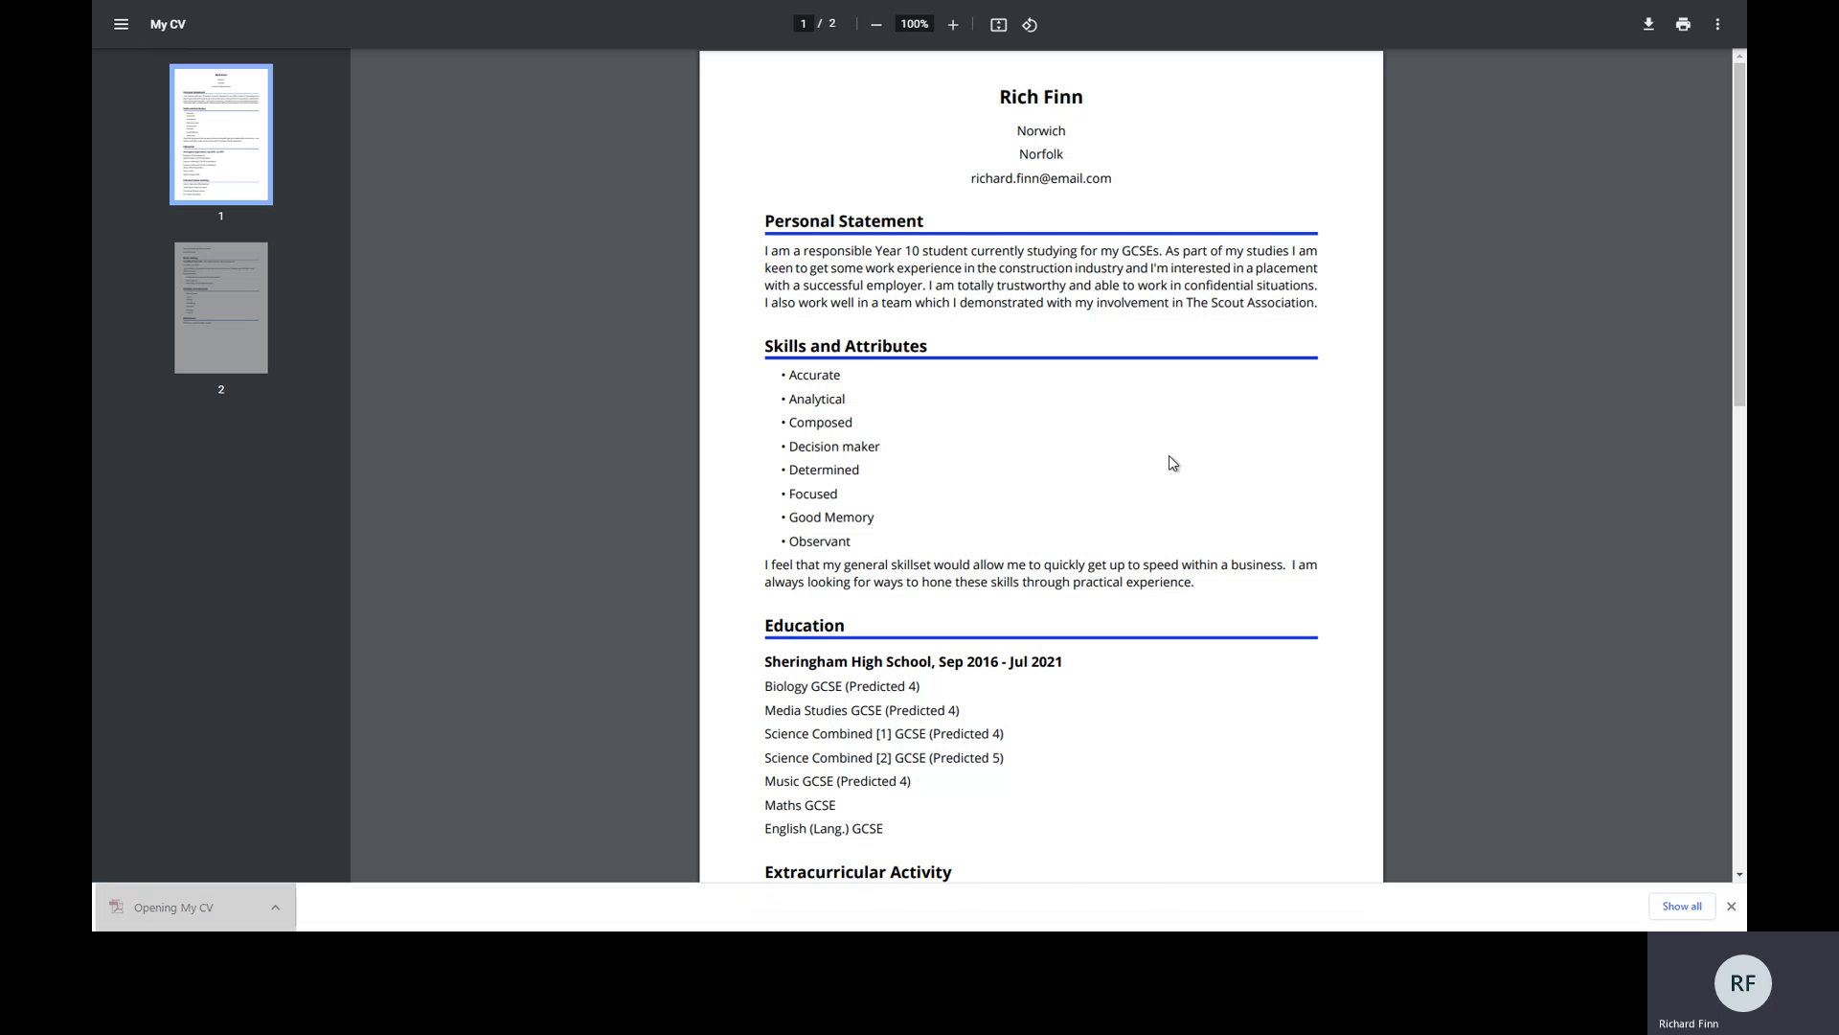
Read through both pages of the CV PDF, from personal statement to references, and close it.
drag(791, 378, 860, 524)
drag(766, 252, 1305, 304)
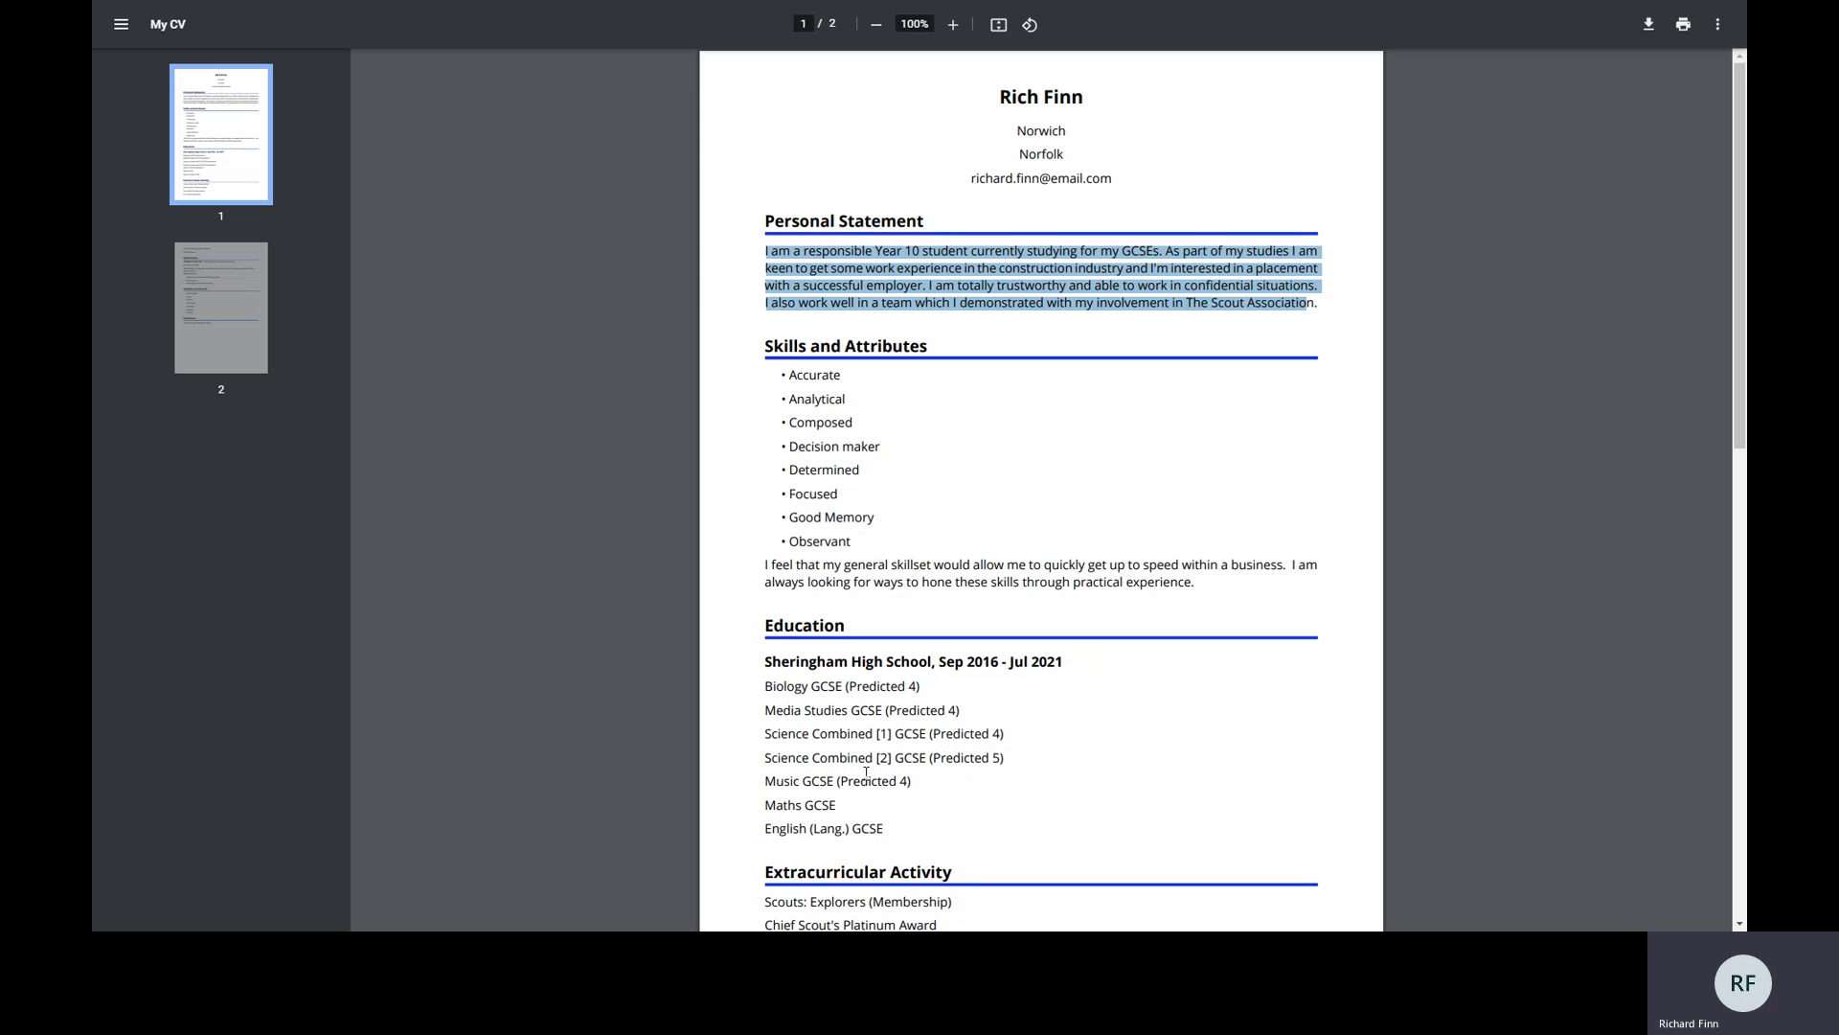
scroll(917, 712, down, 1)
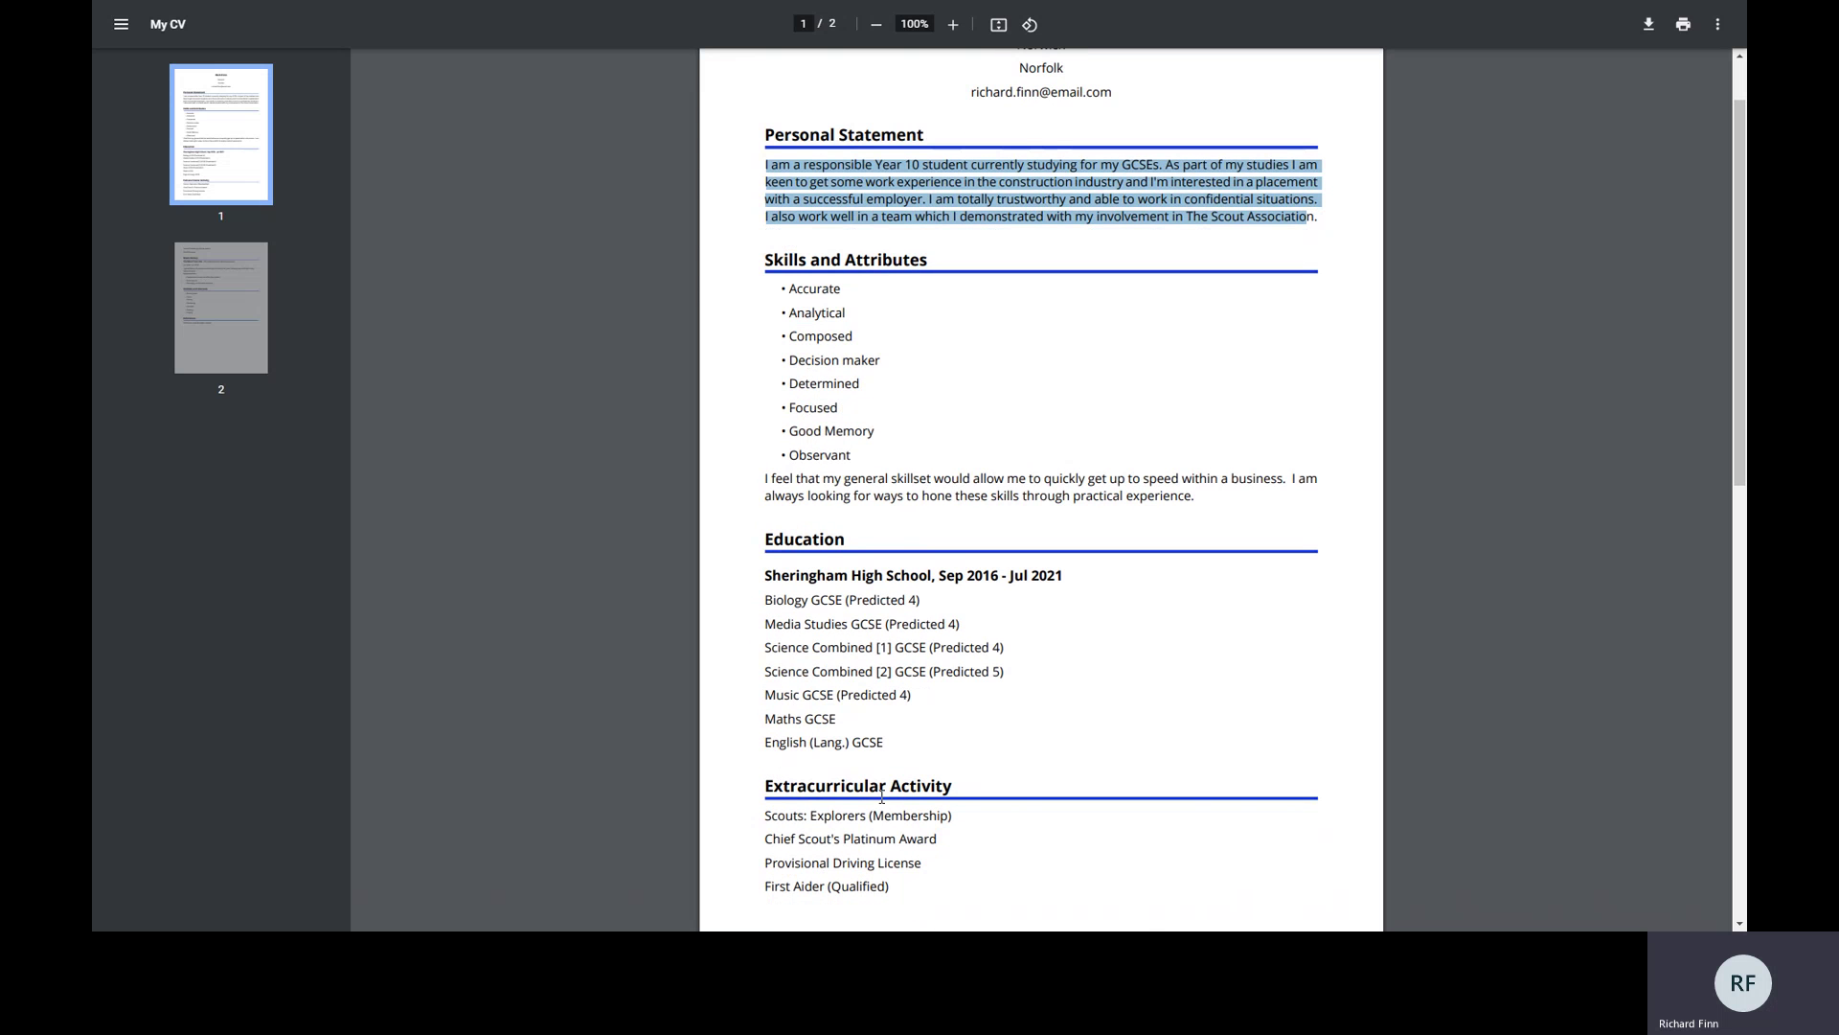
click(236, 316)
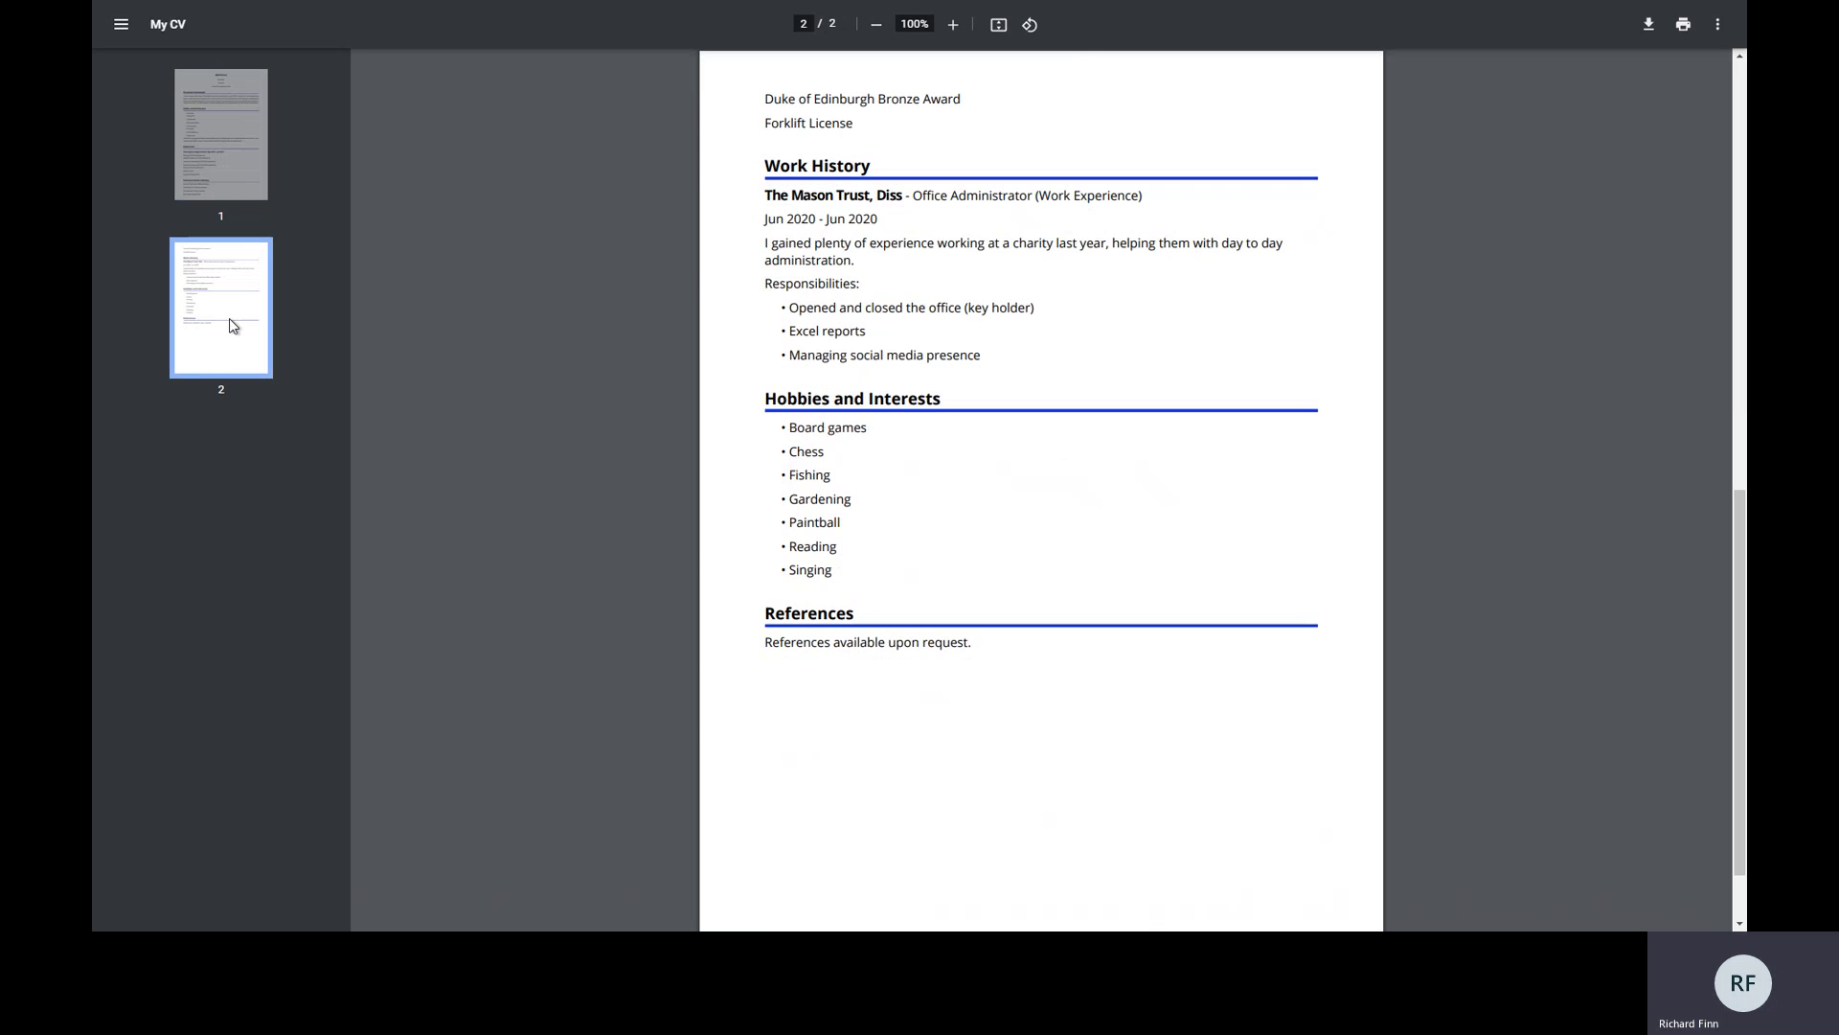
click(221, 164)
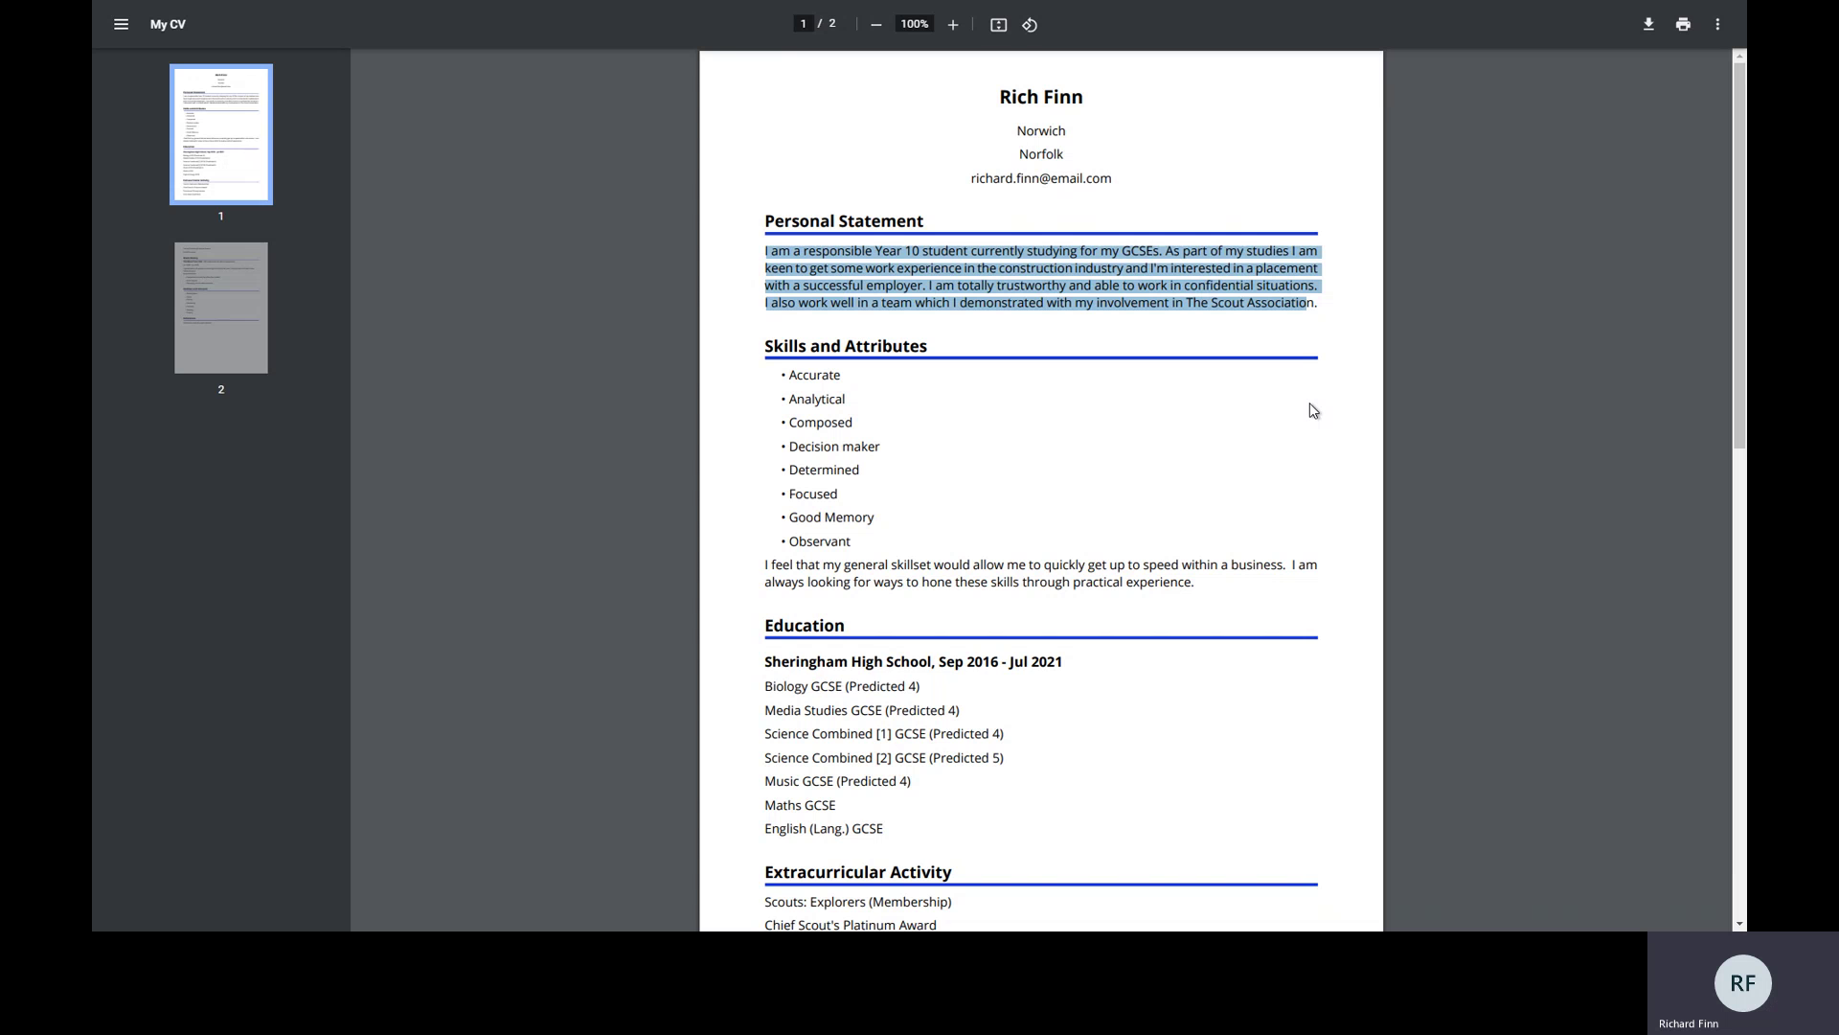
key(ctrl+w)
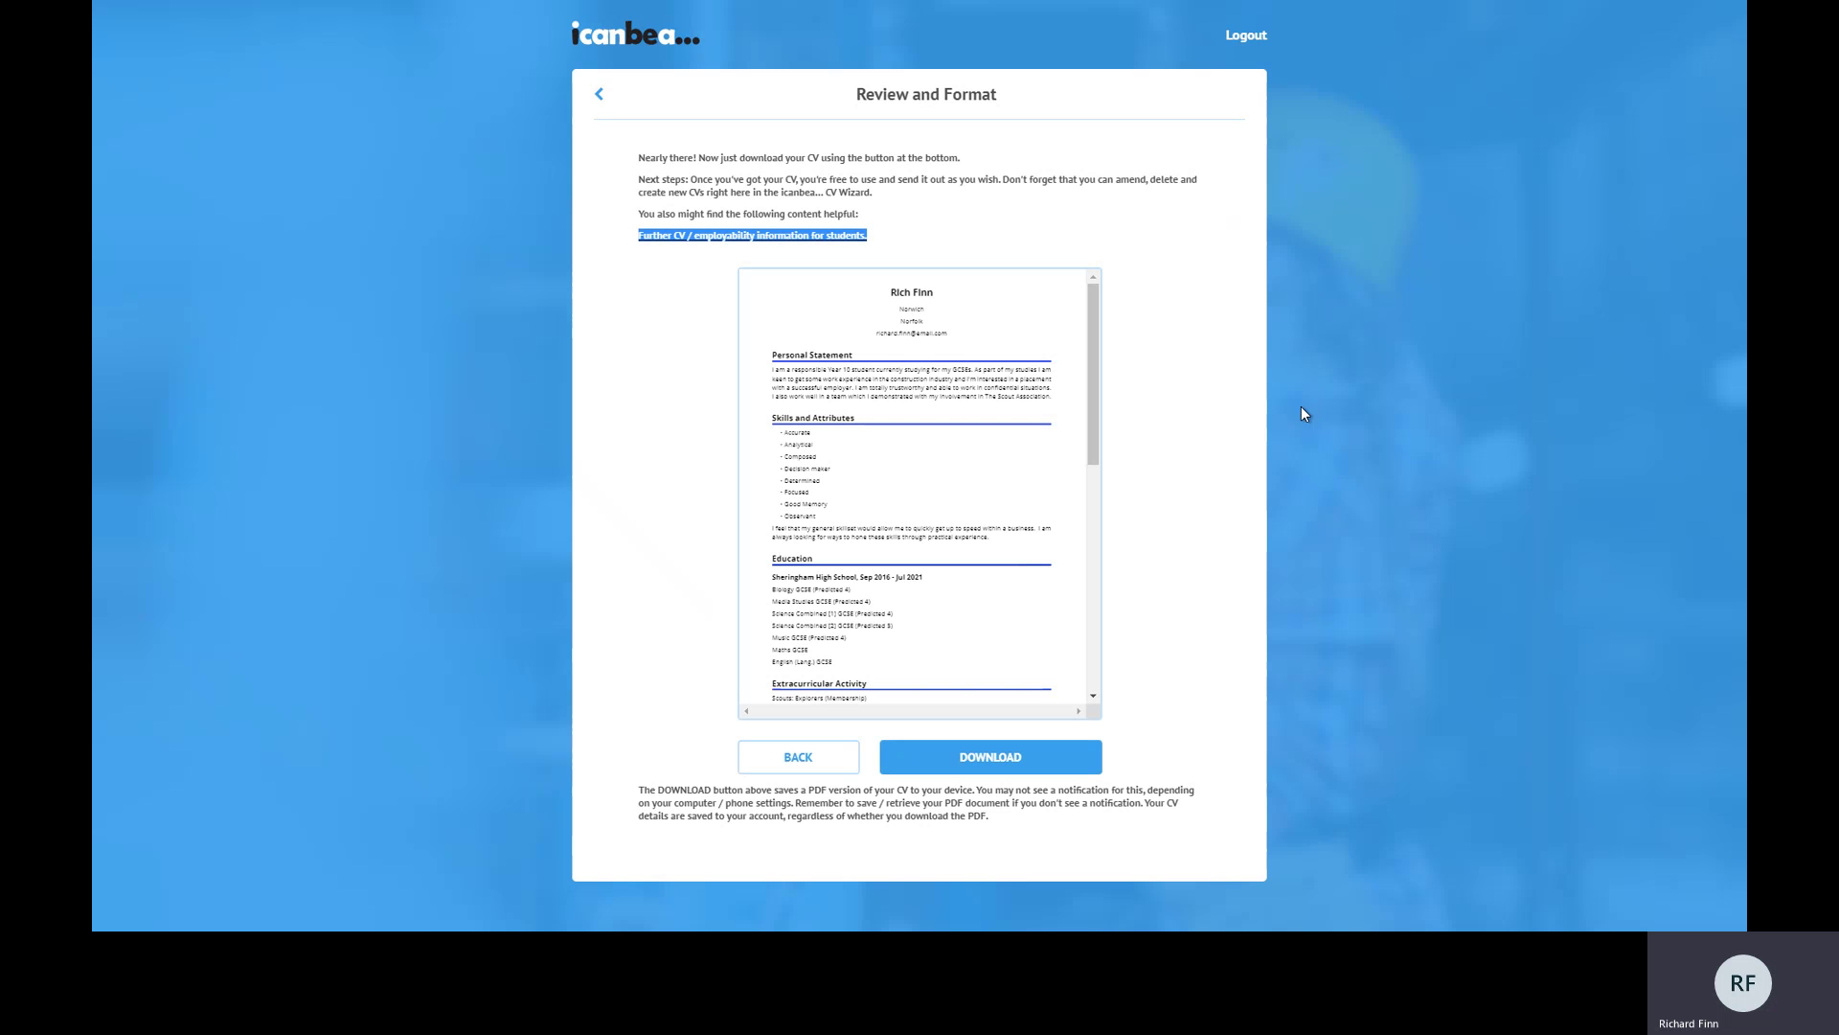
Leave the review page and return to the list of saved CVs.
click(599, 95)
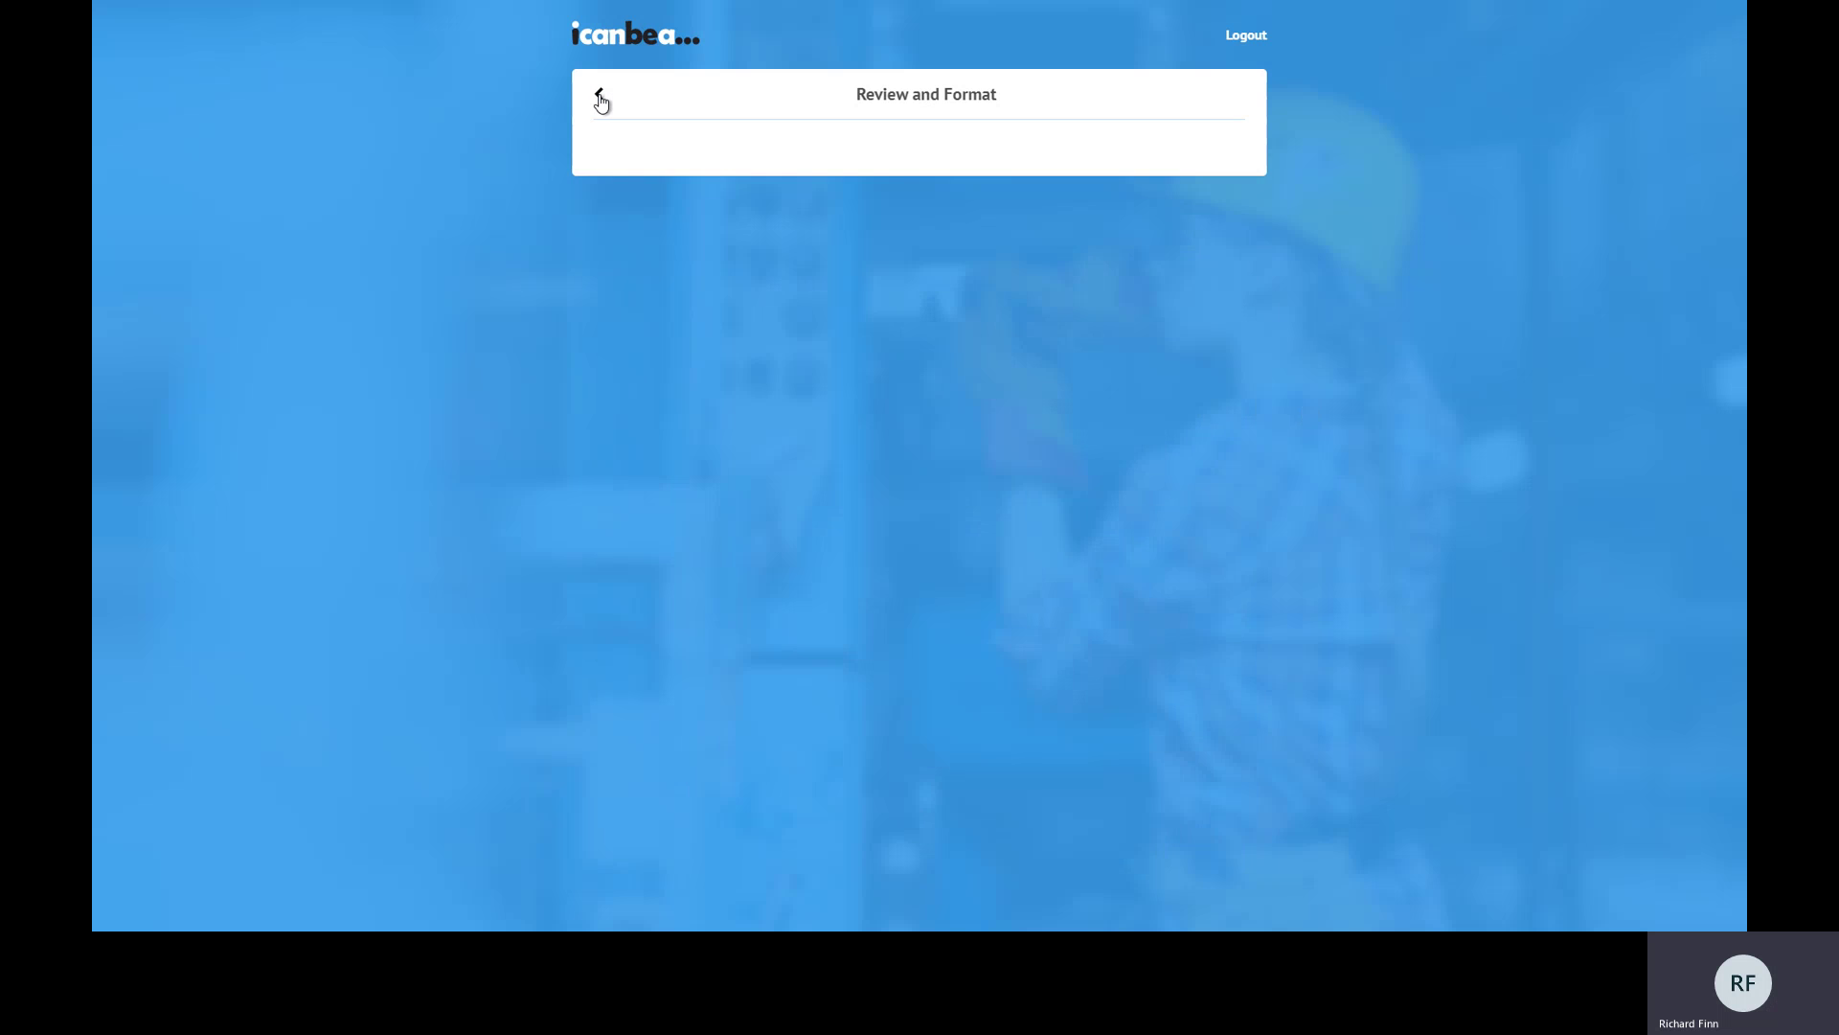
click(598, 95)
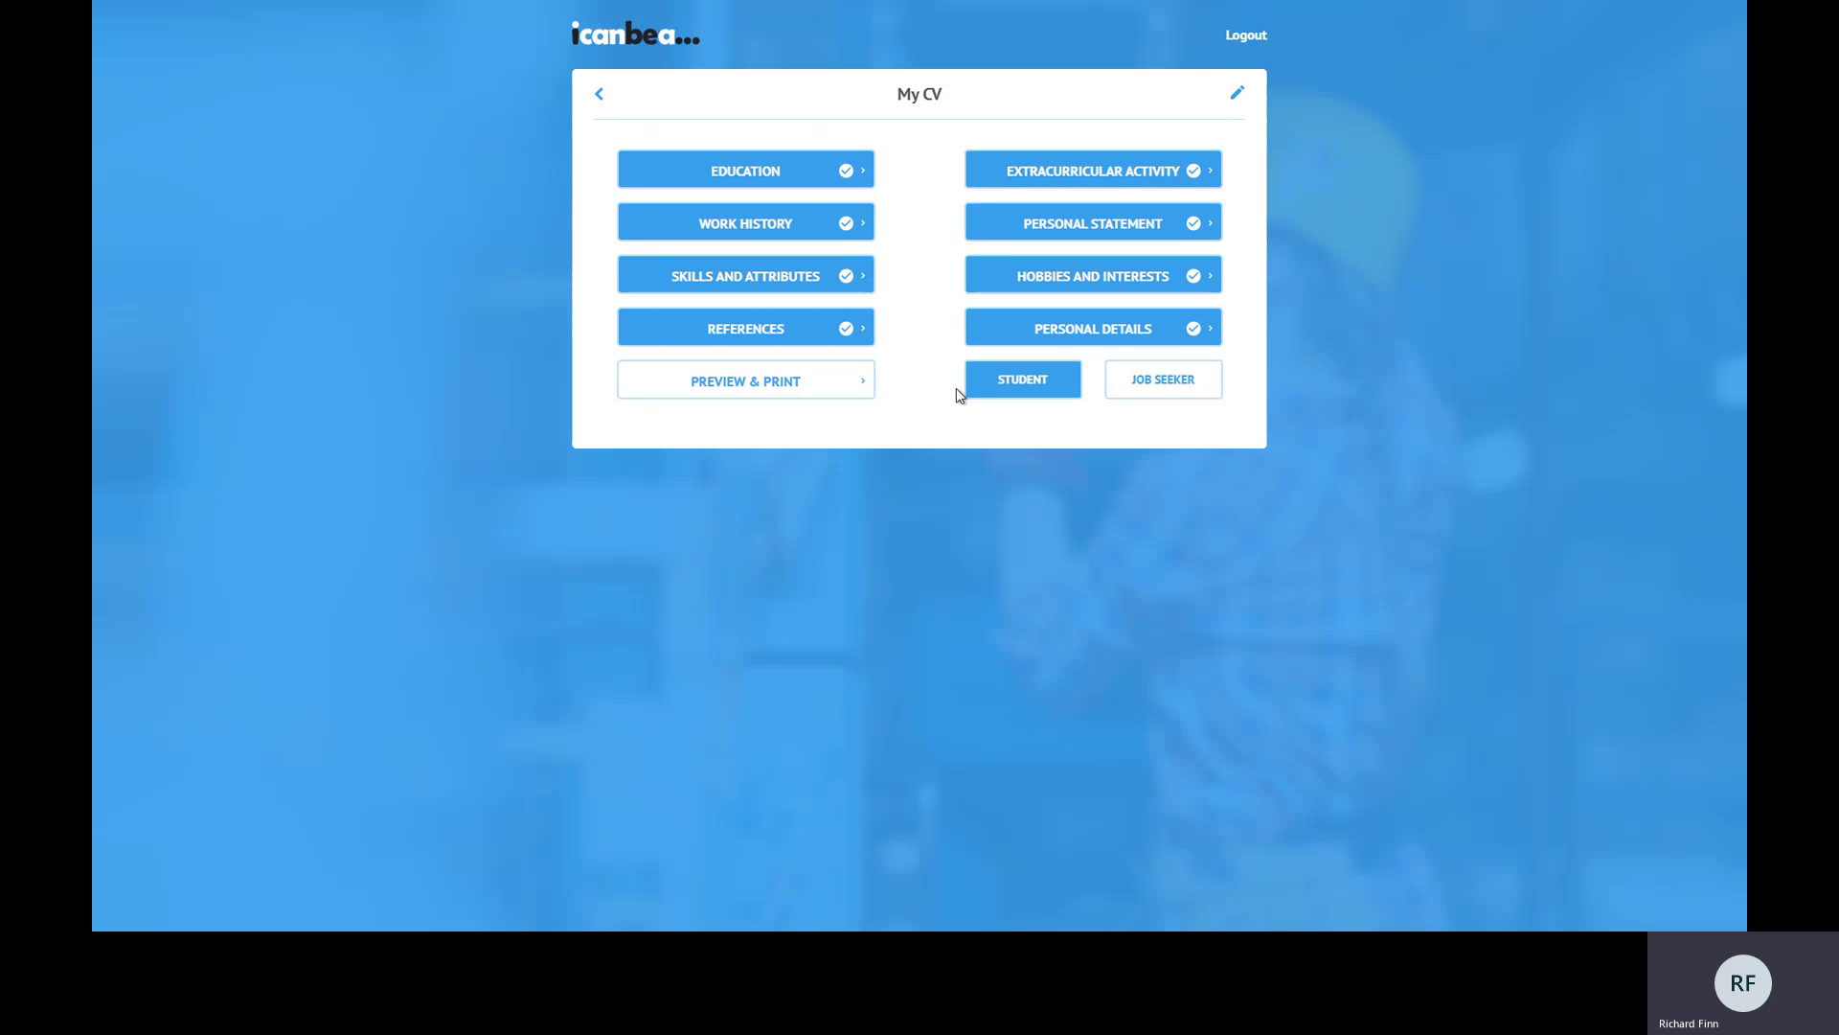
click(598, 94)
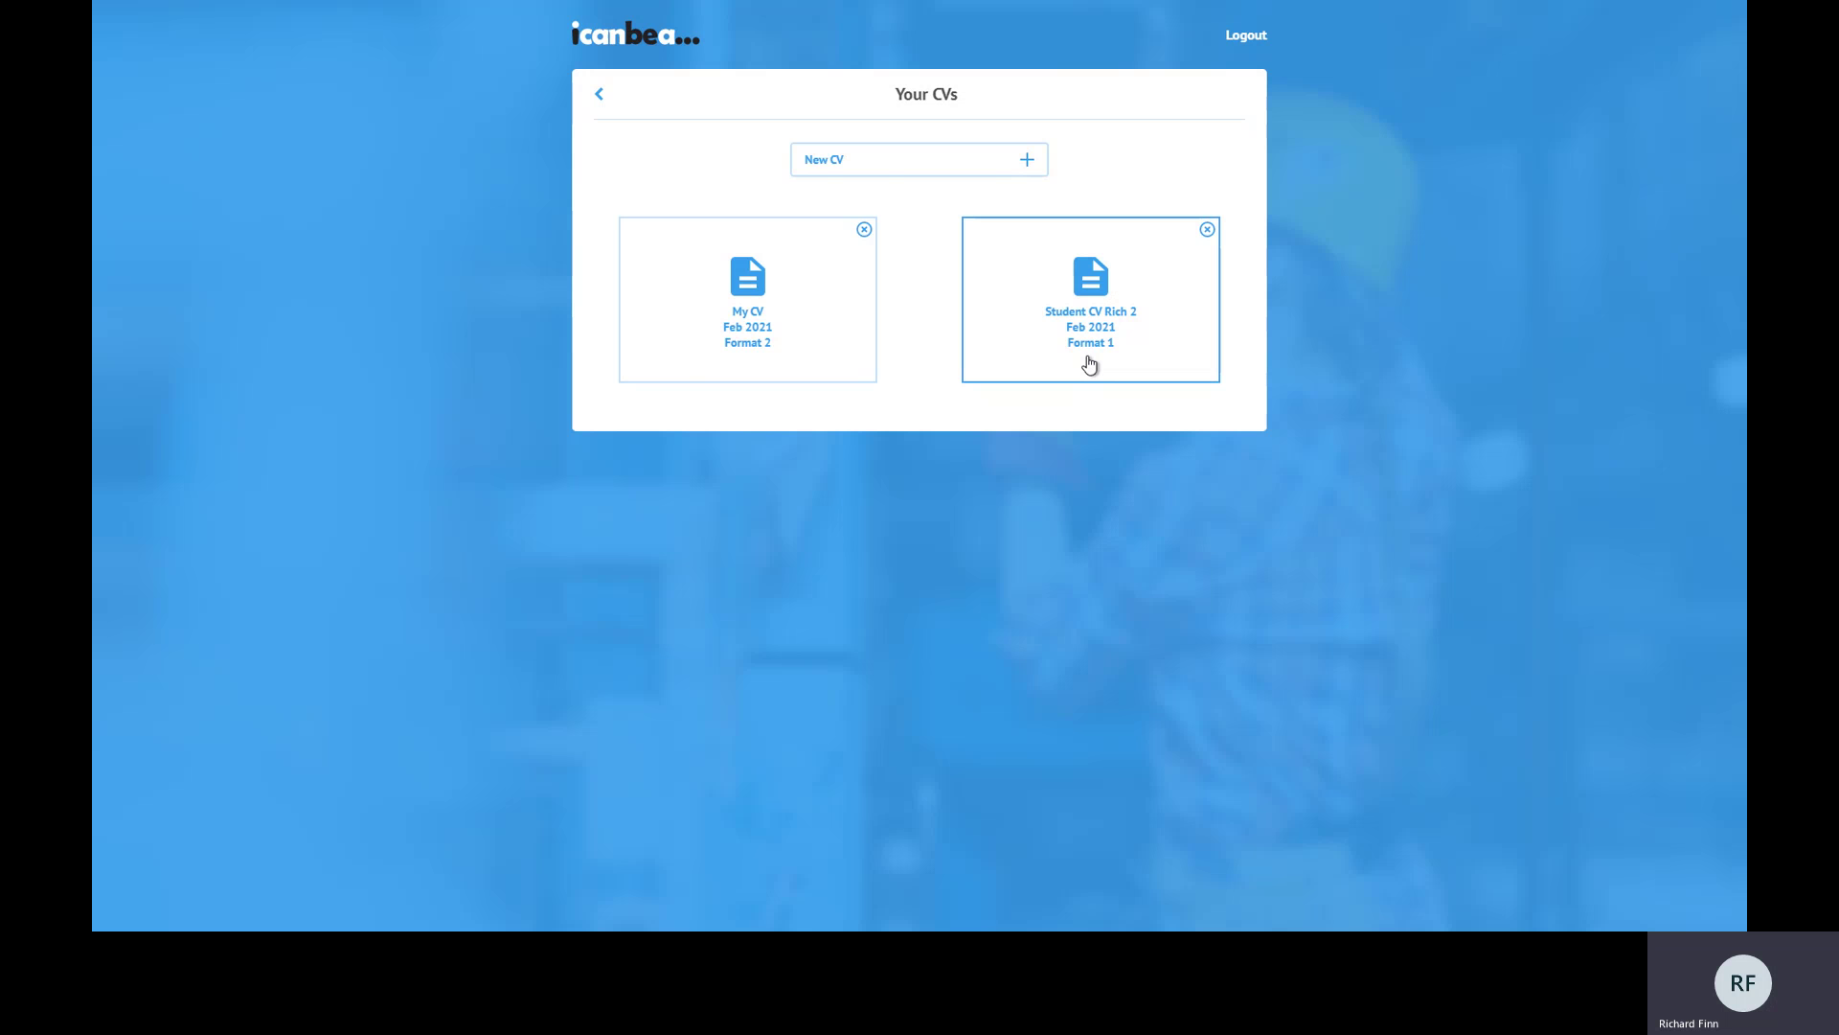
key(alt+Tab)
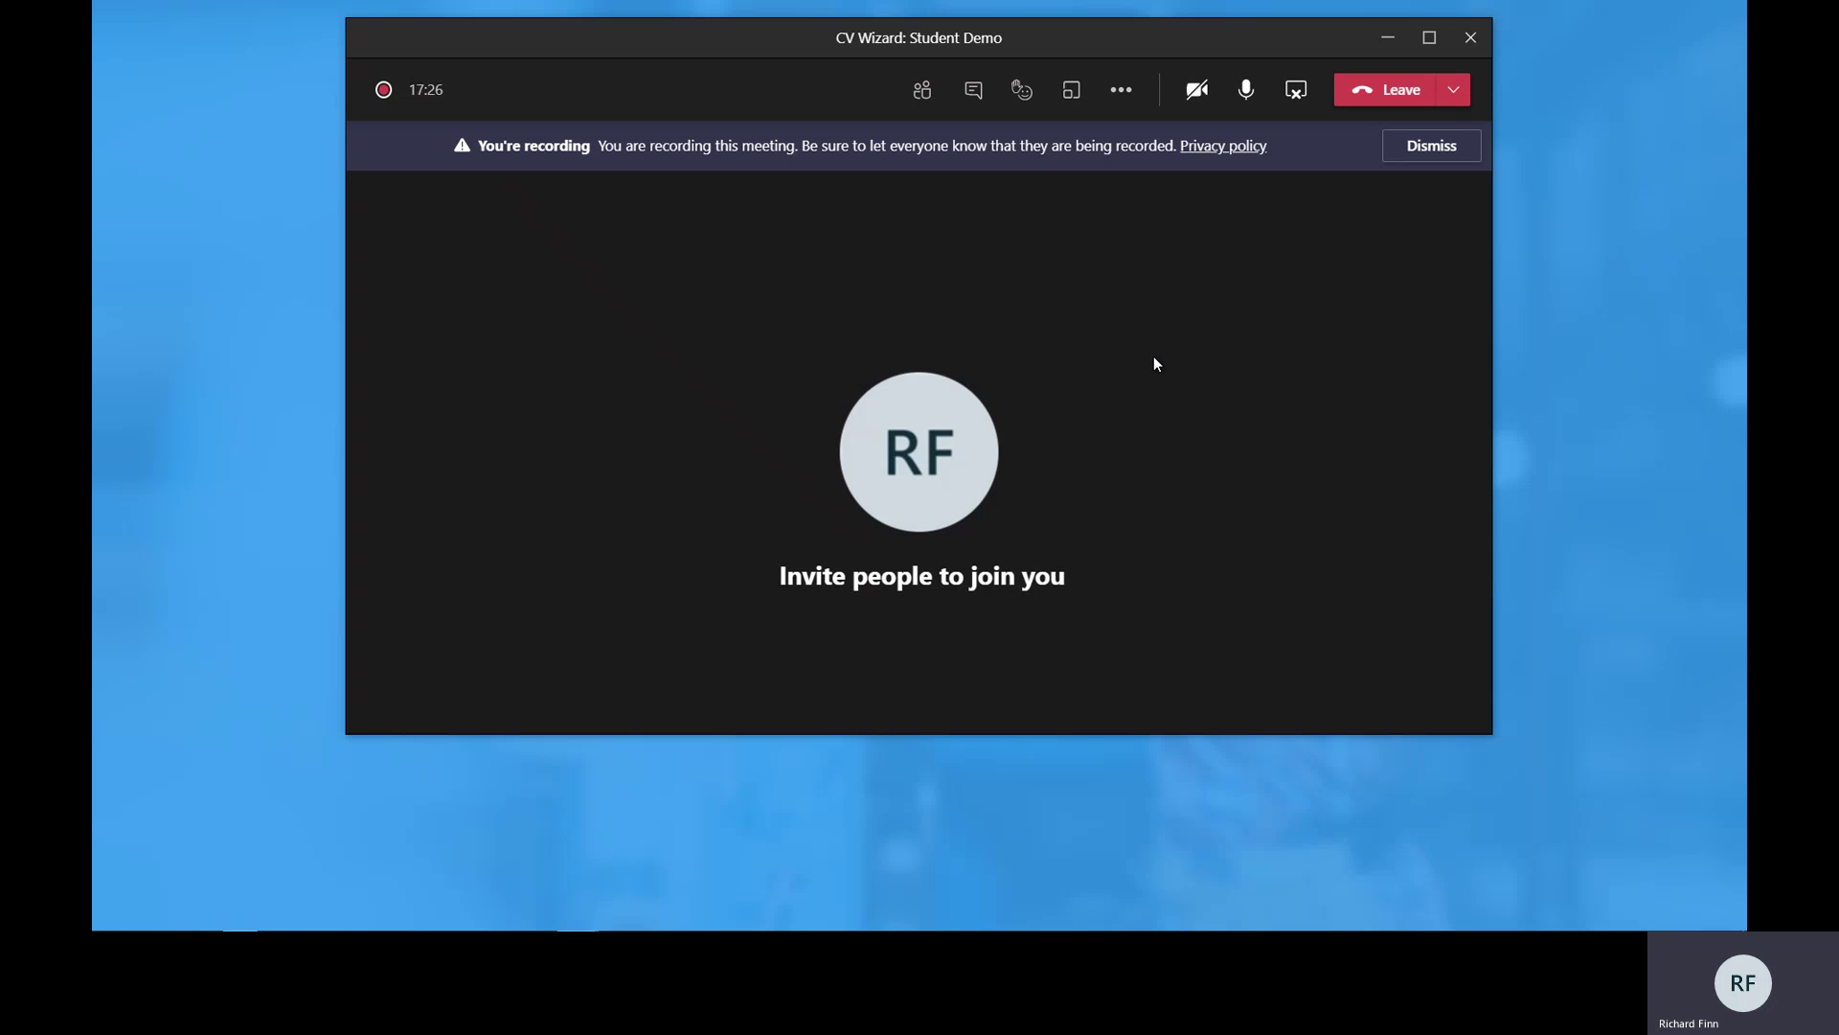
click(1119, 90)
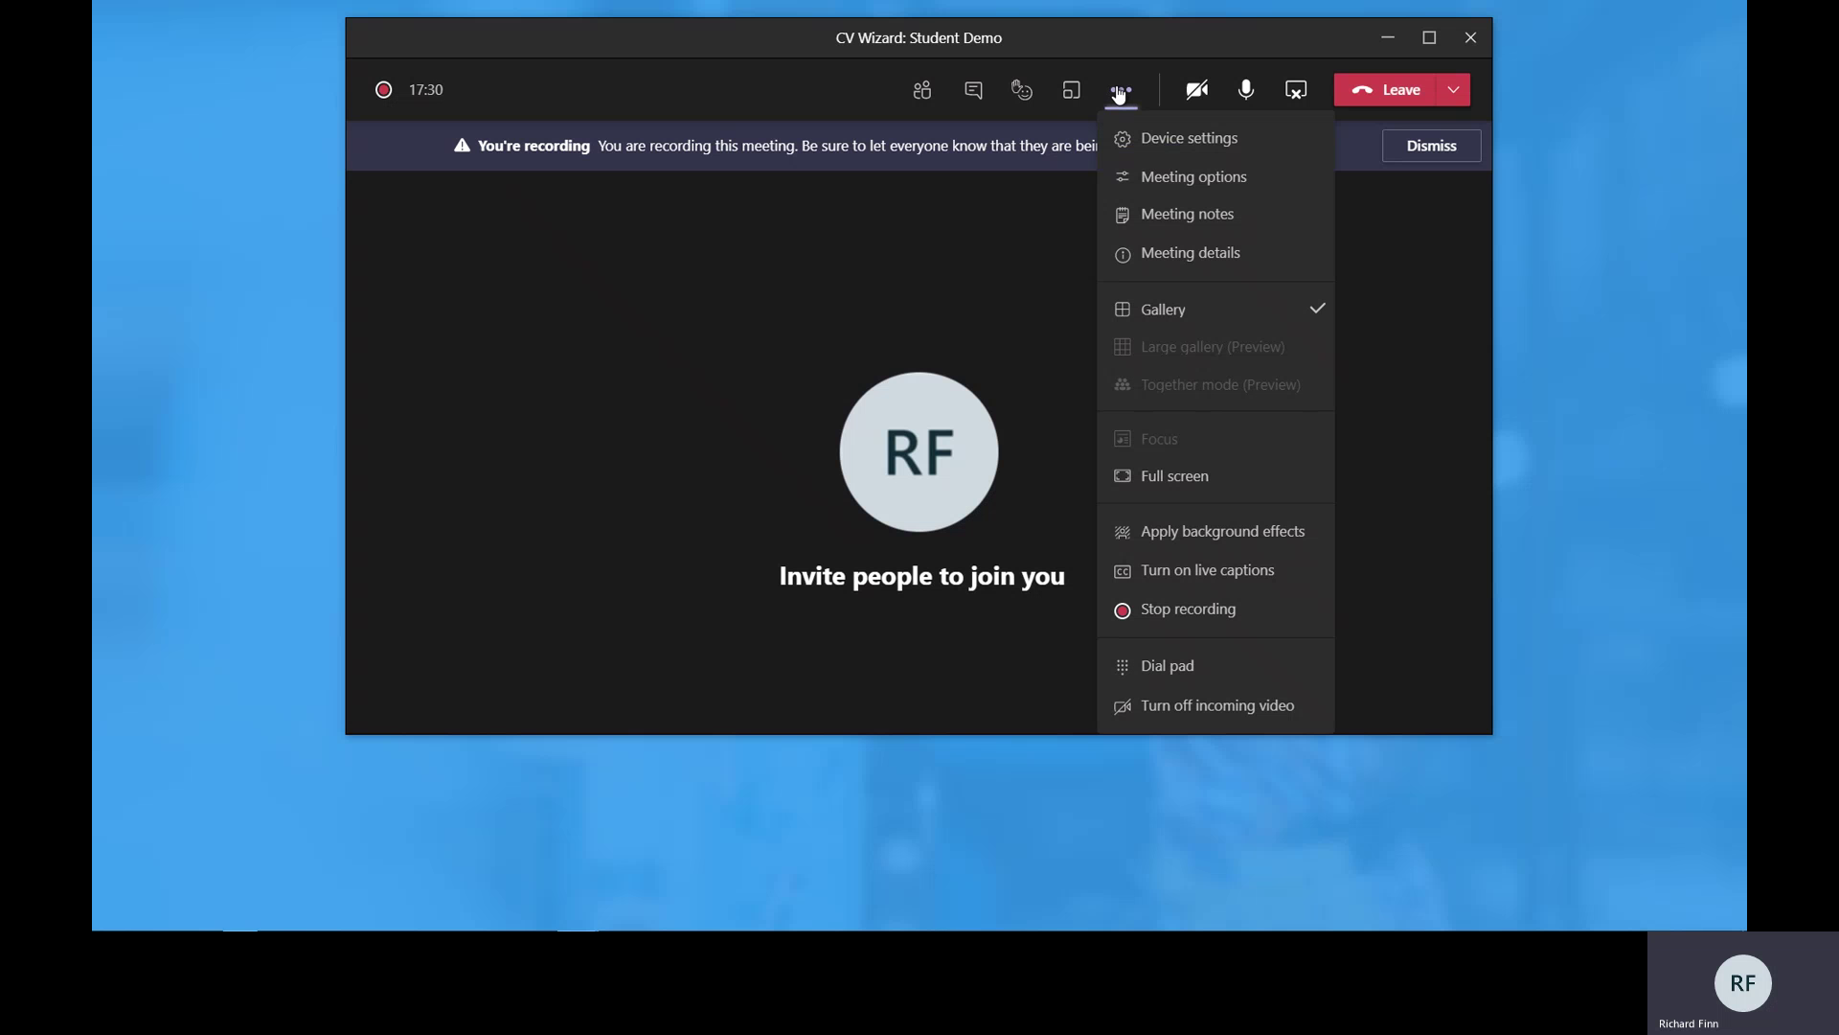